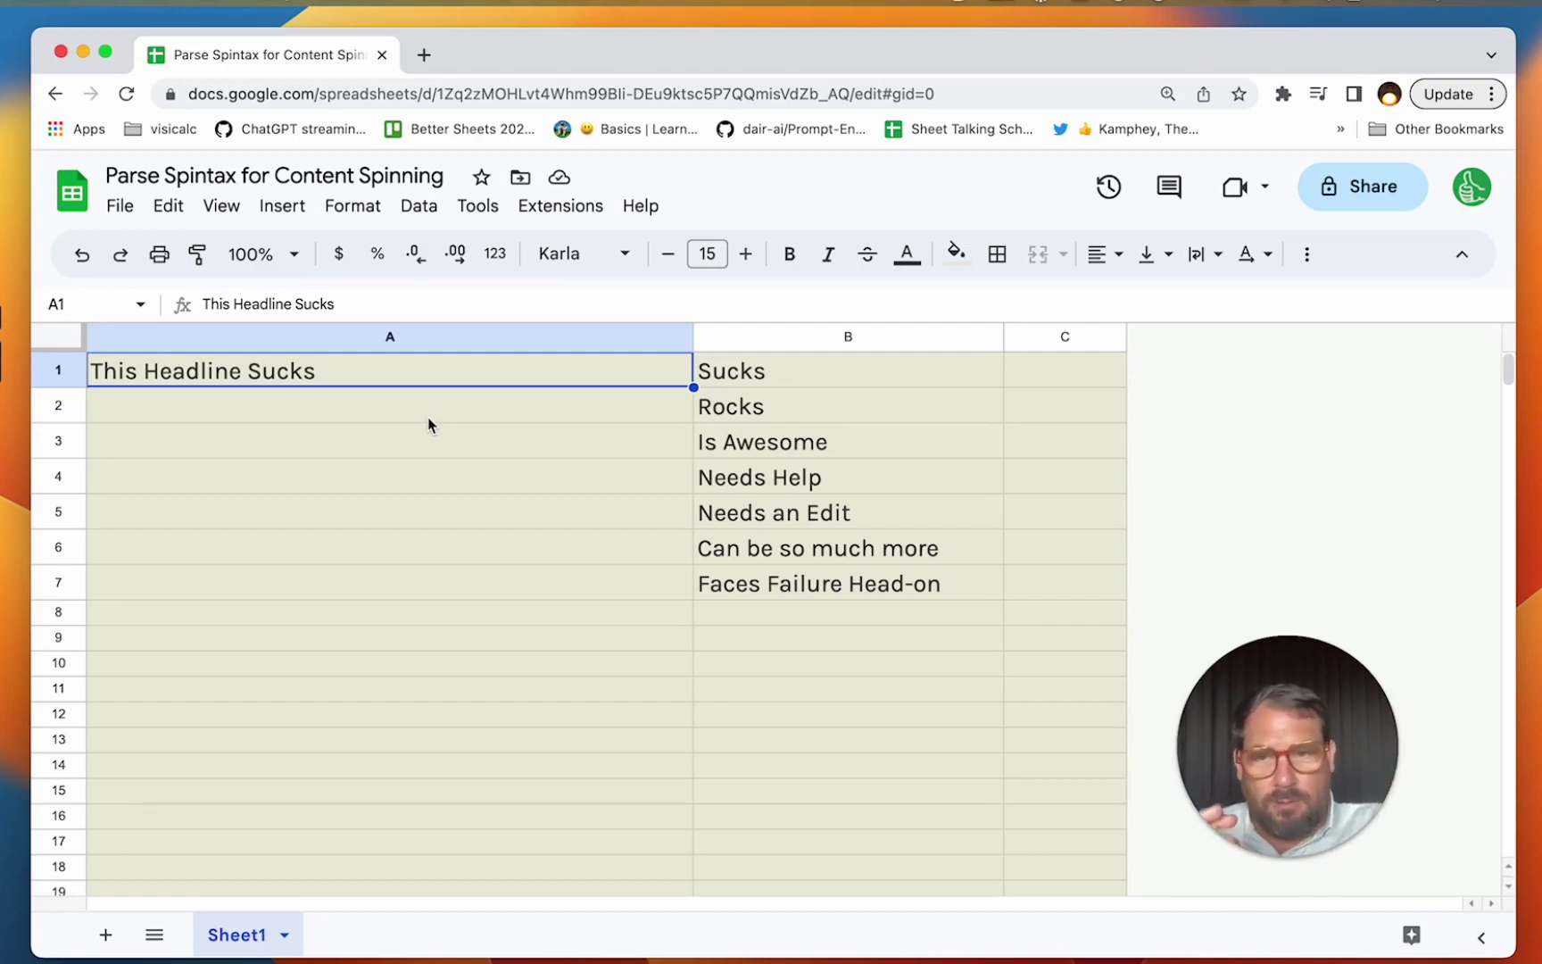
- Enter the headline "This Headline Rocks" in cell A2
left_click(427, 415)
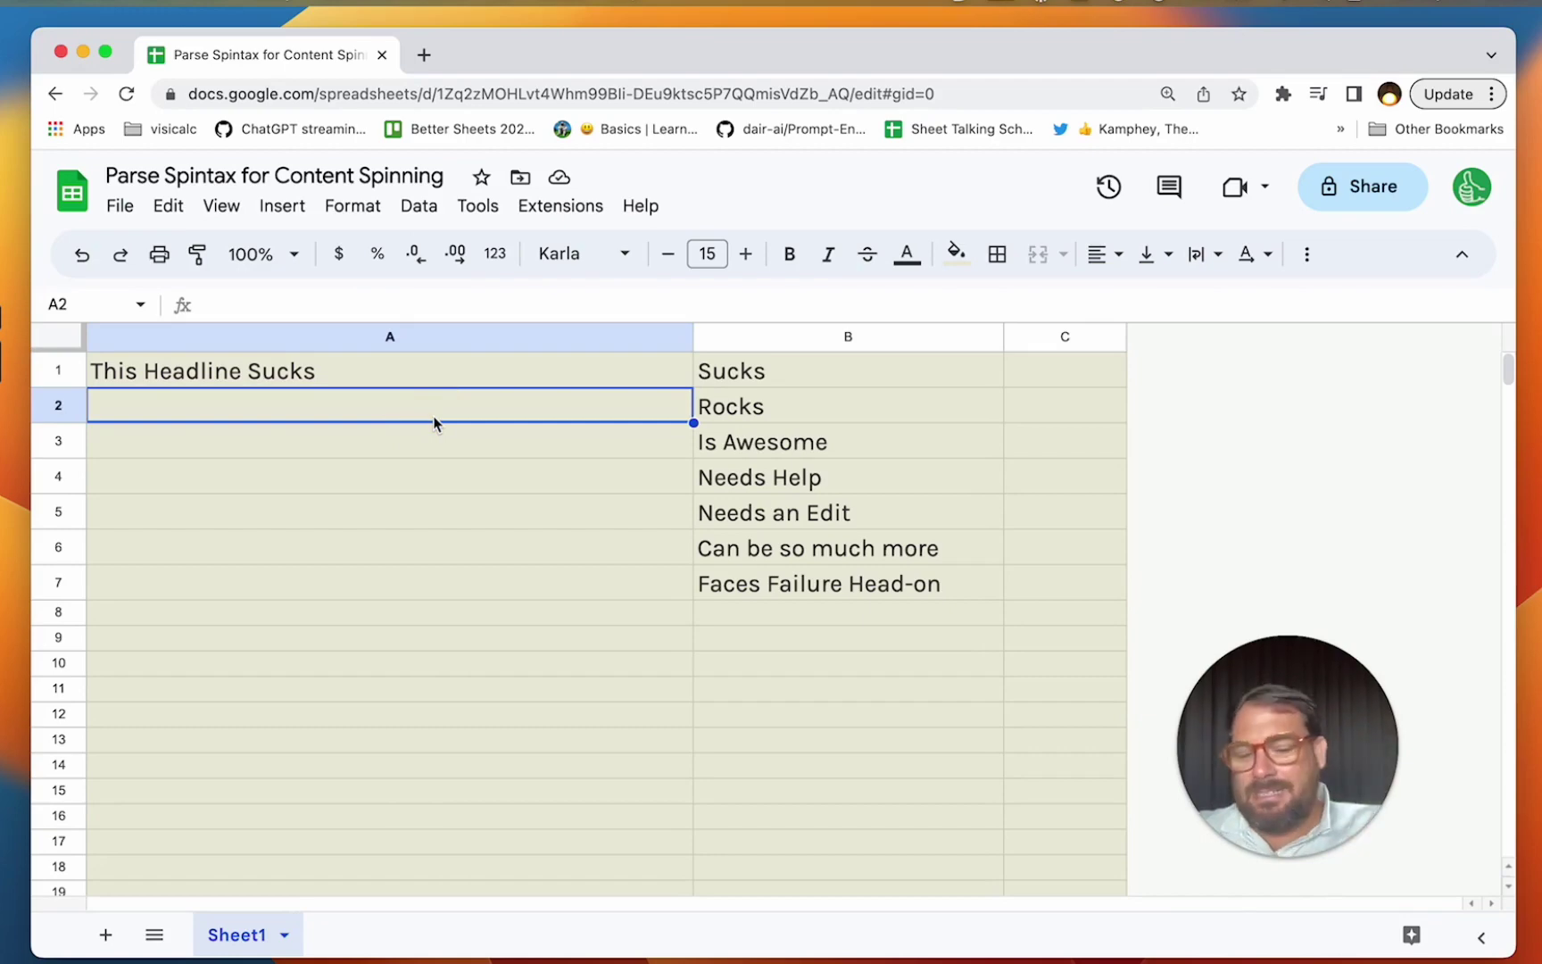
left_click(459, 382)
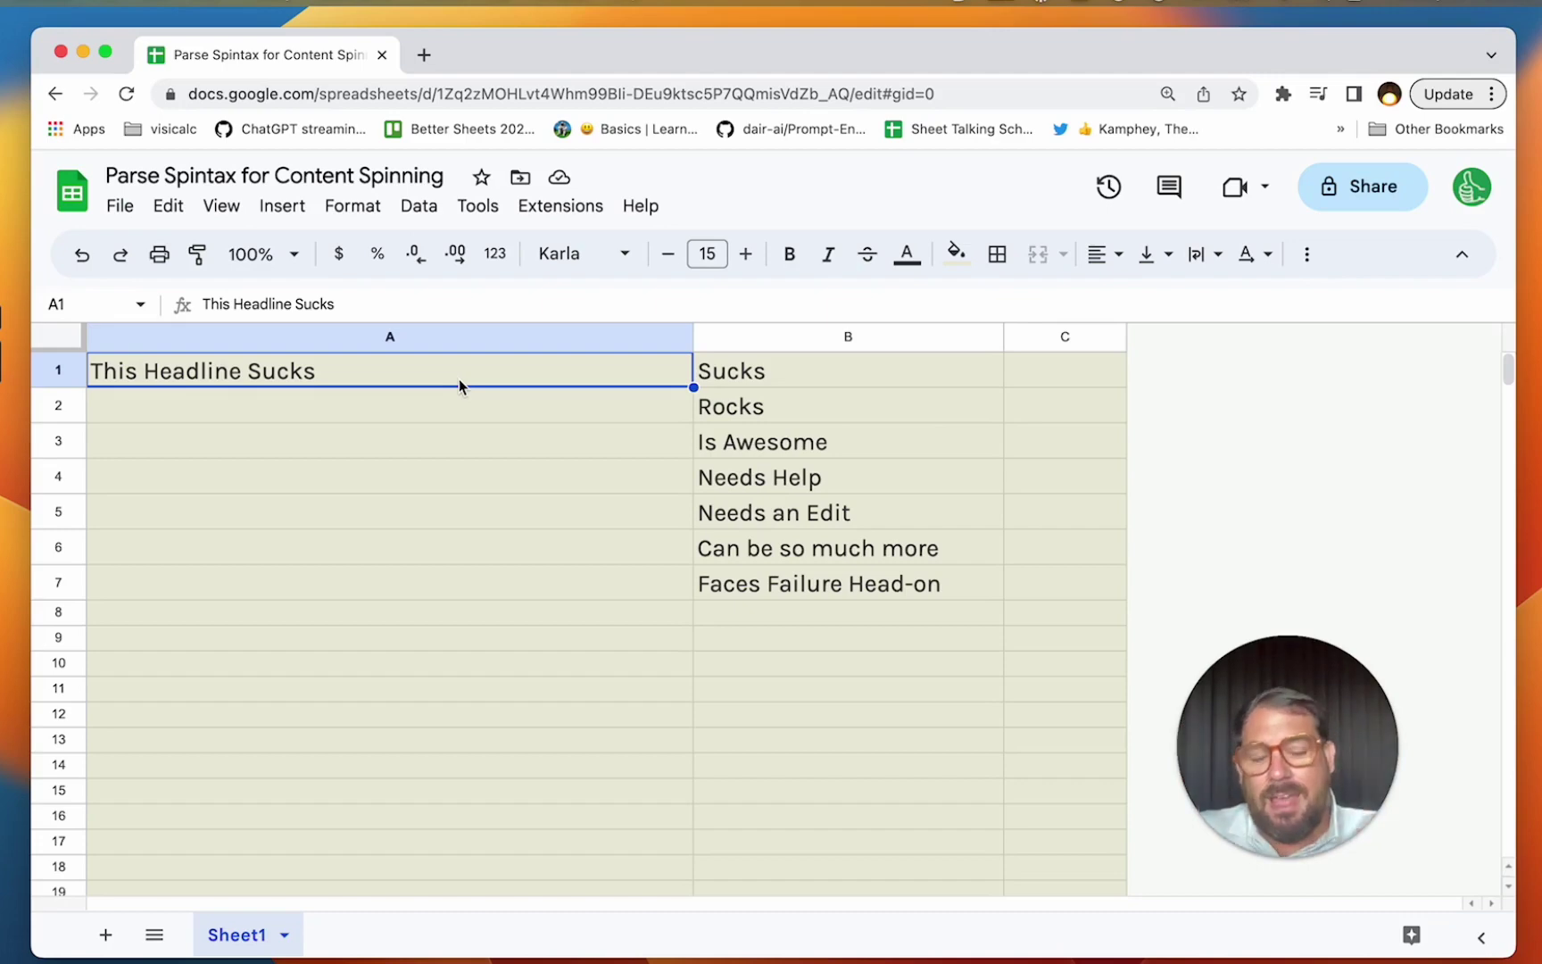
key("Down")
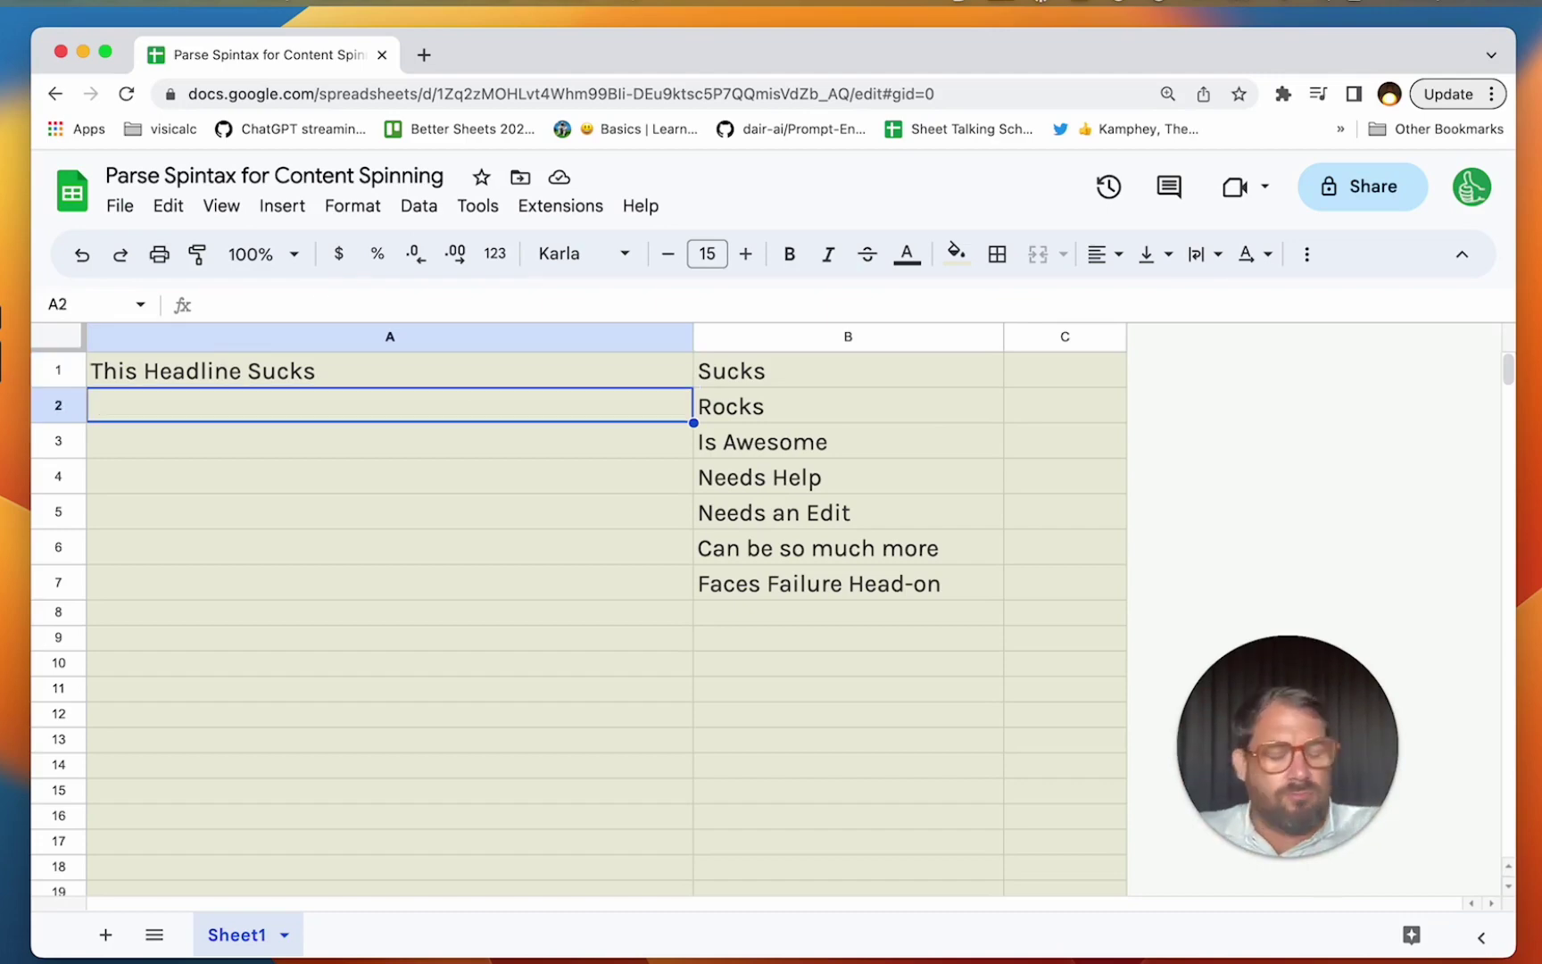
type("This Headline Rocks")
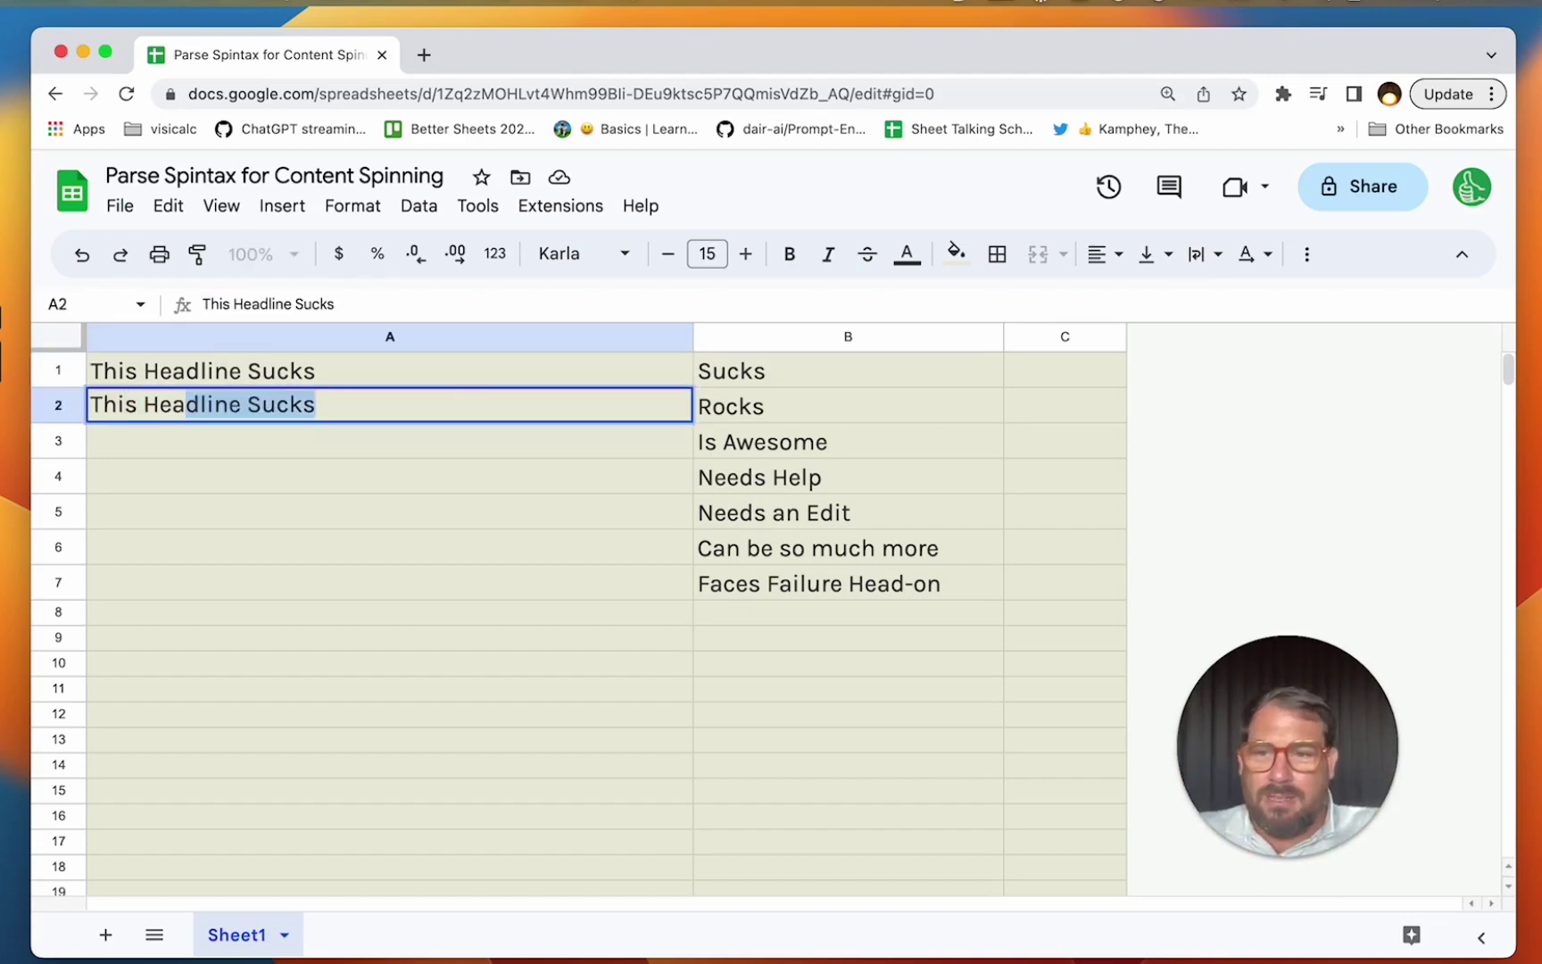
key("Return")
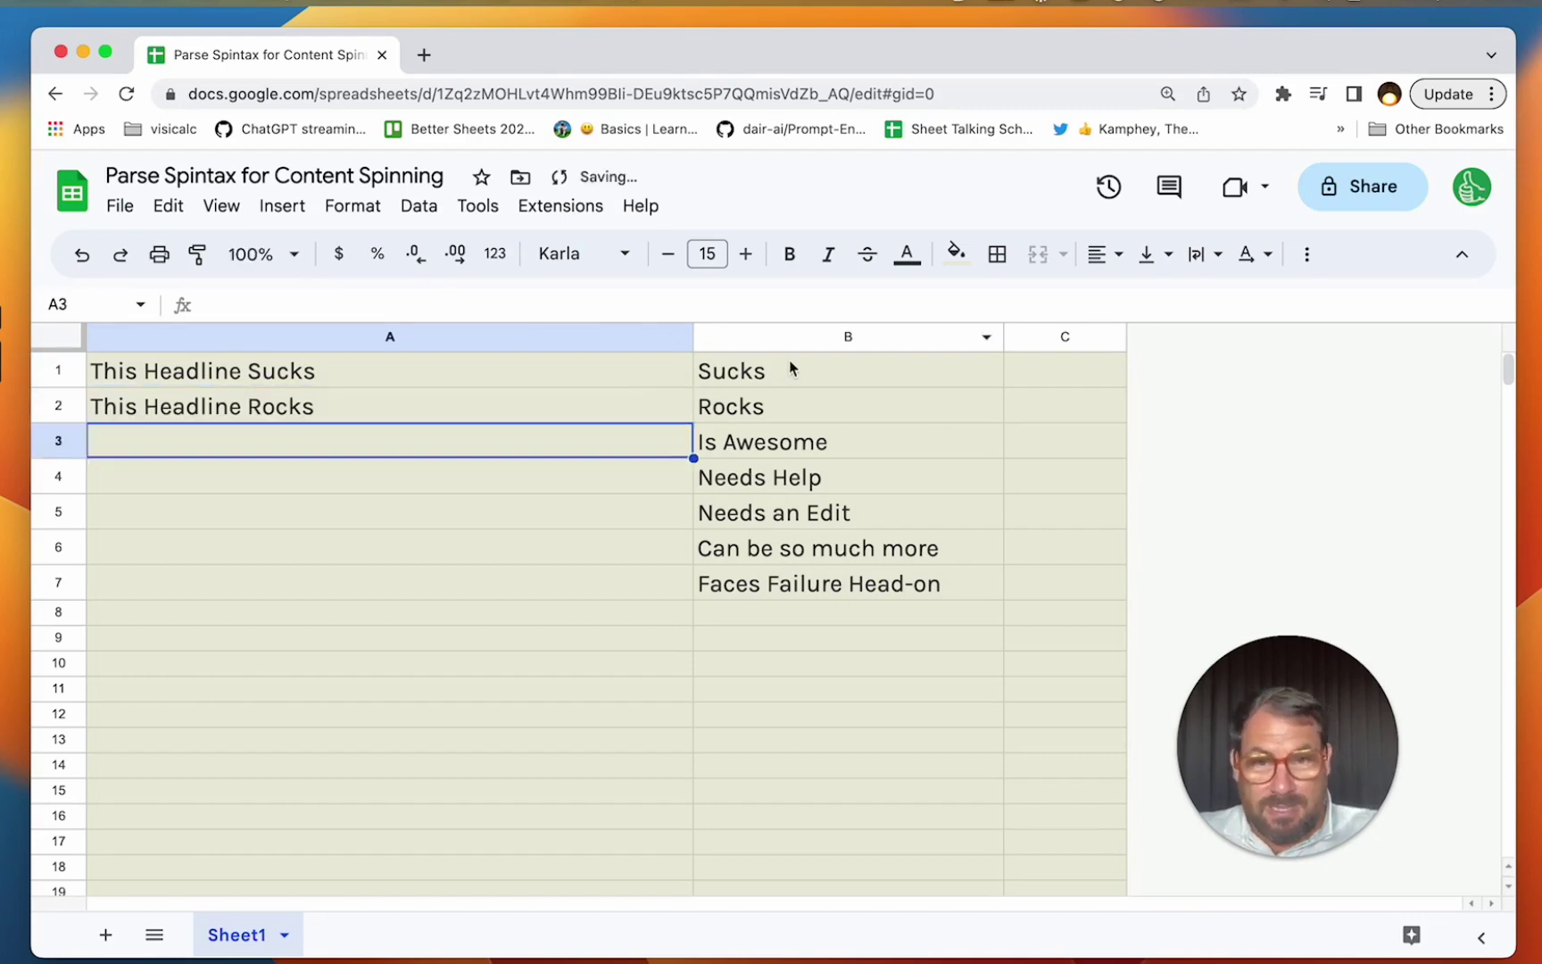
left_click_drag(788, 366, 791, 591)
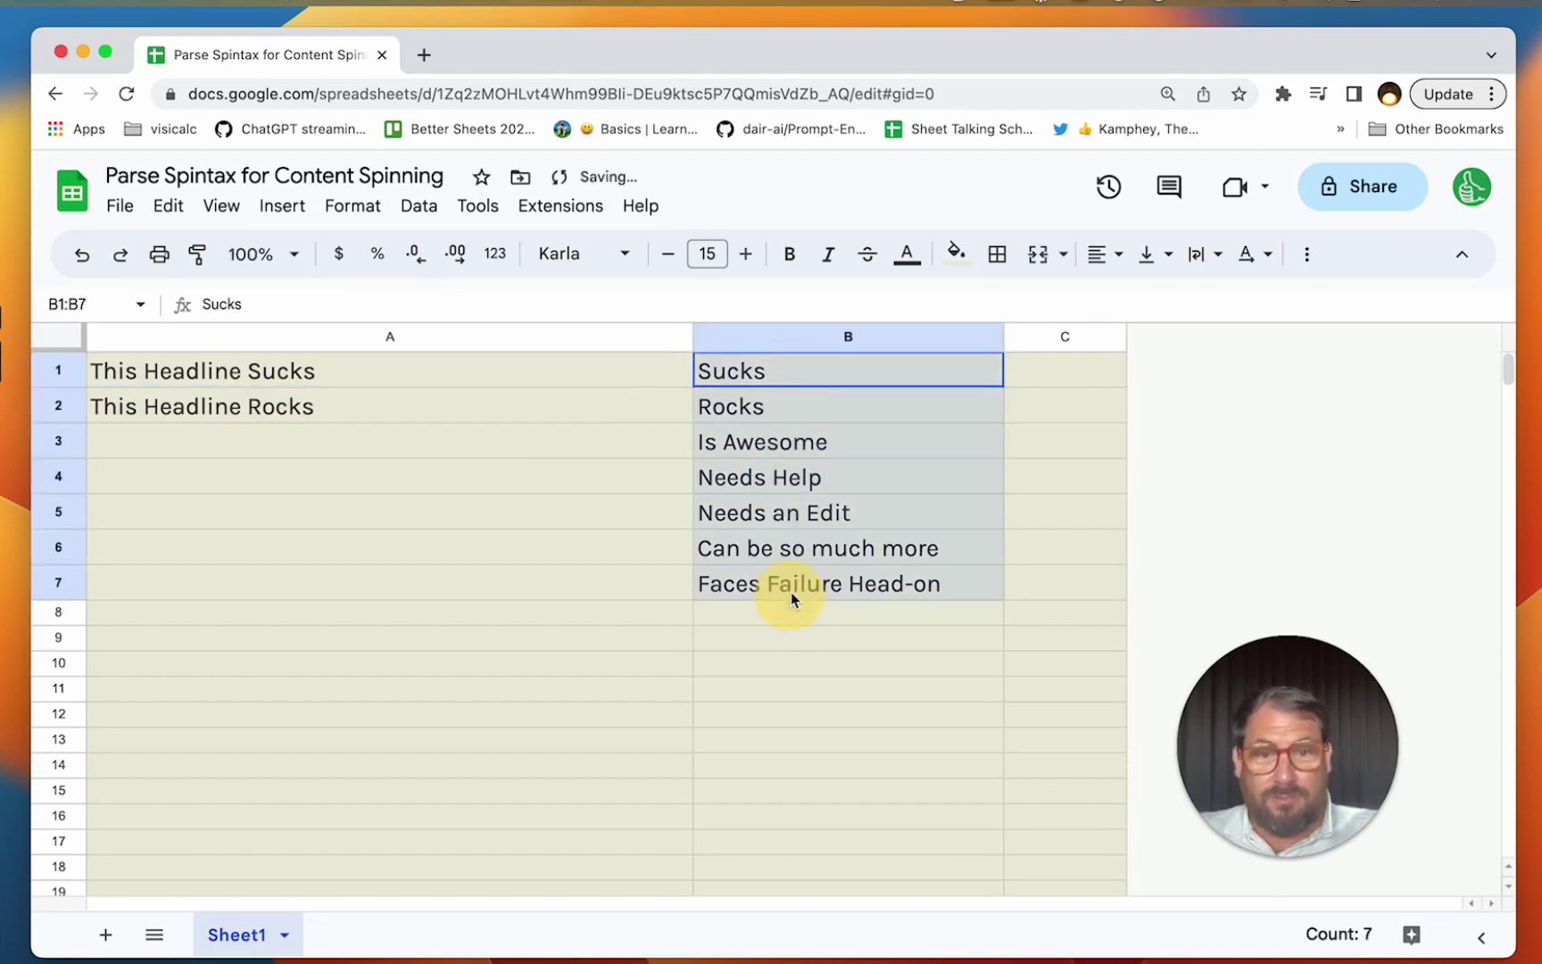
left_click(766, 635)
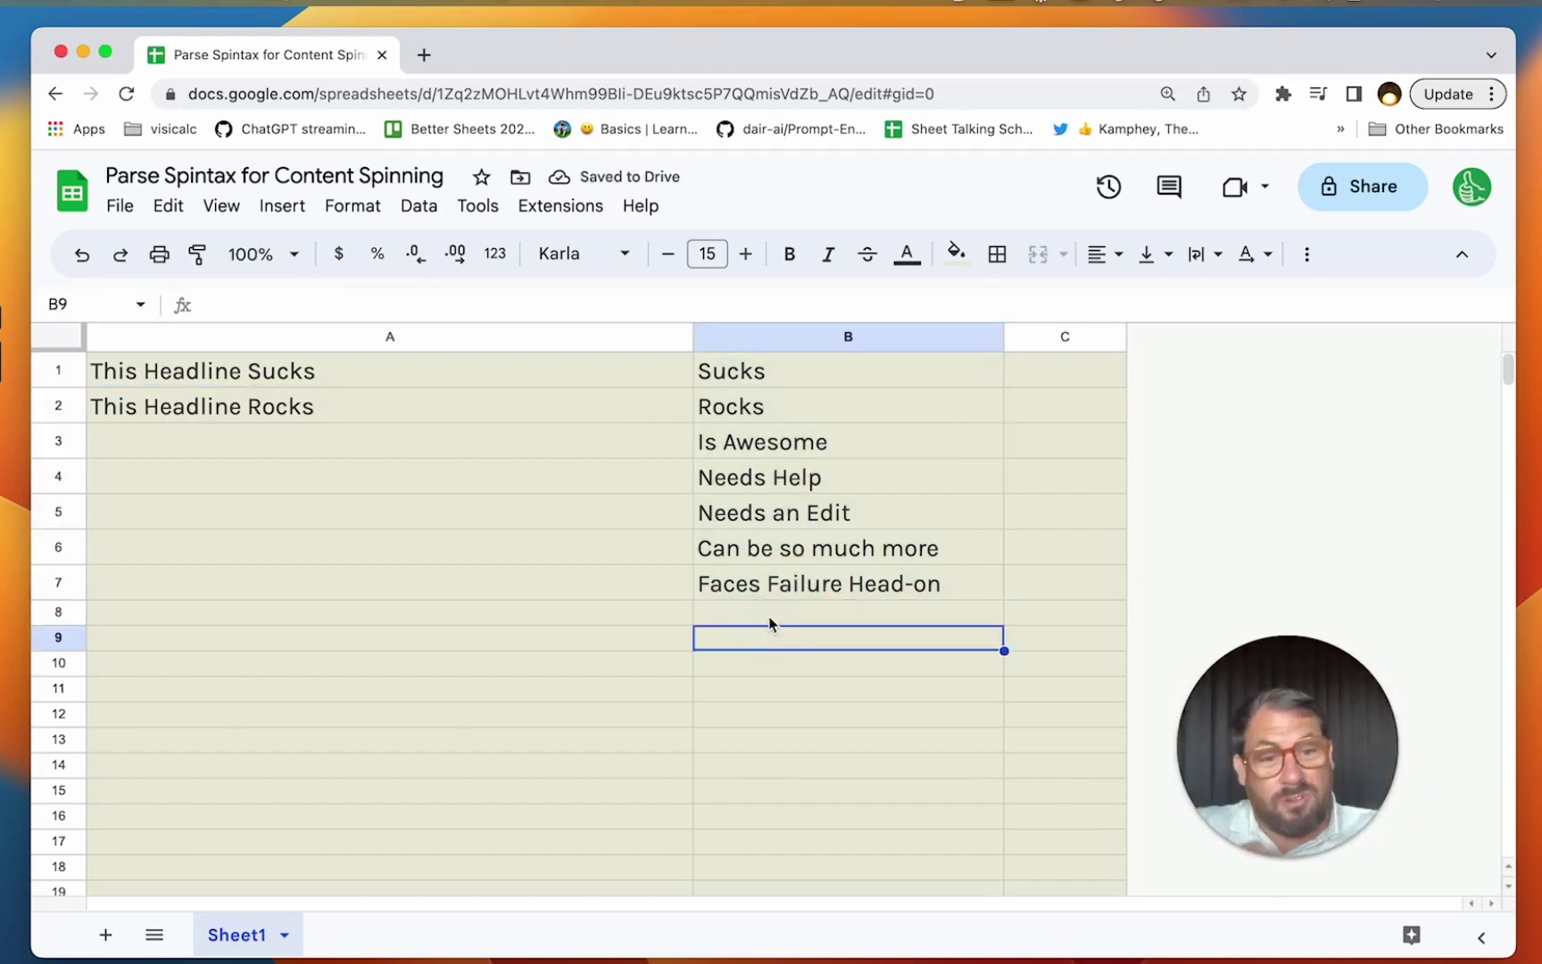
left_click(771, 612)
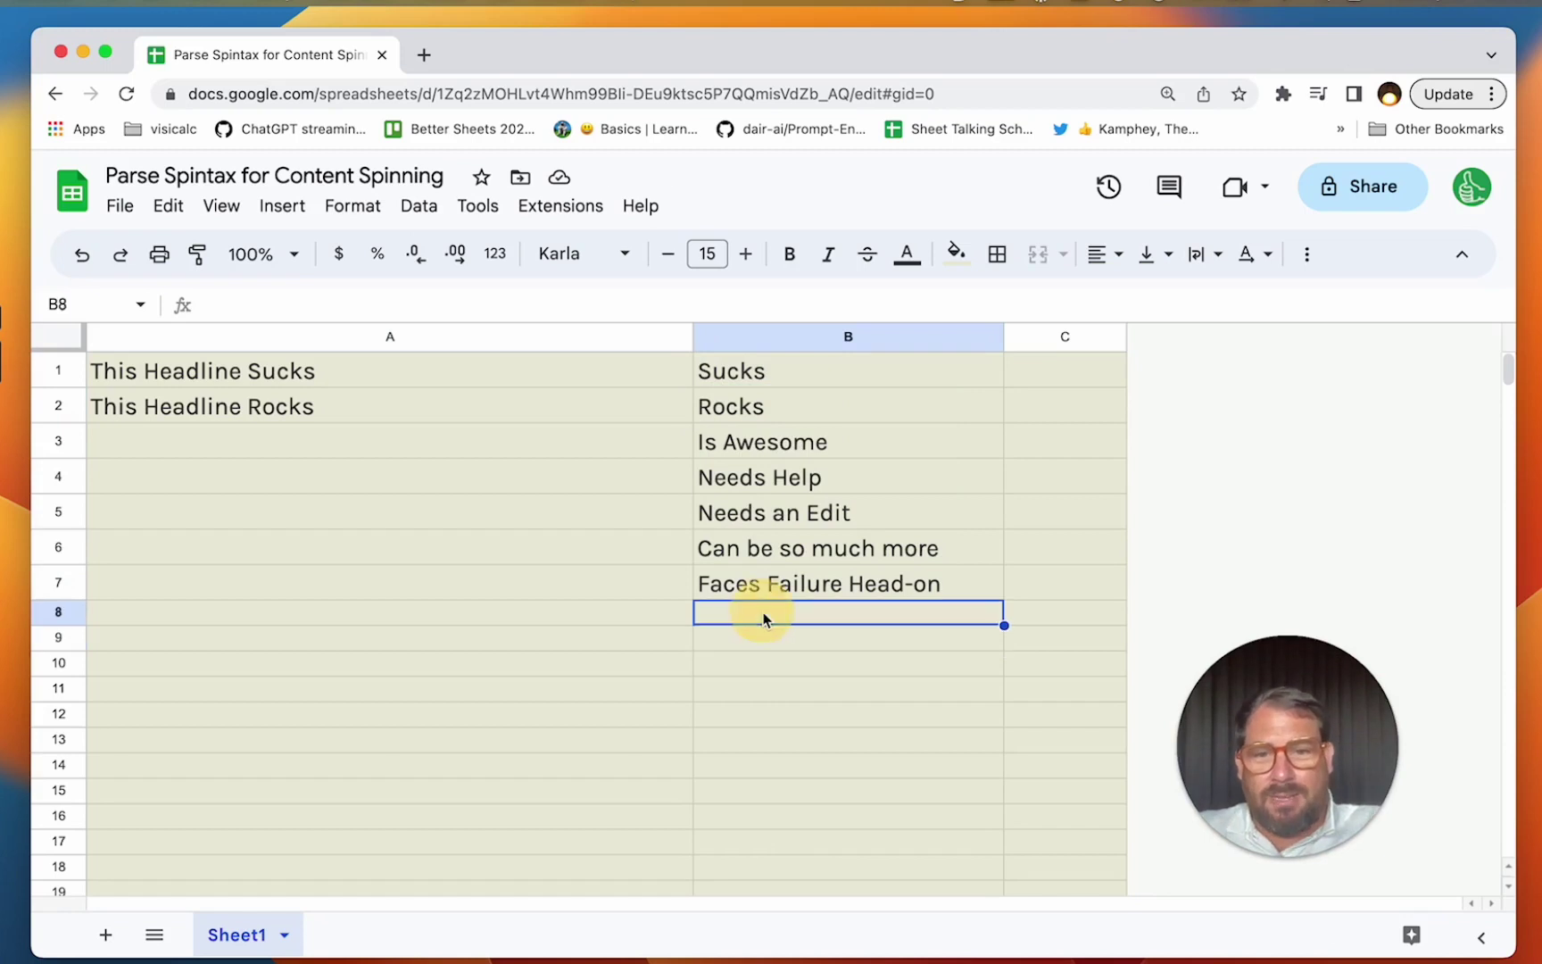
- Enter the headline "This Headline Is Awesome" in cell A3
left_click(454, 446)
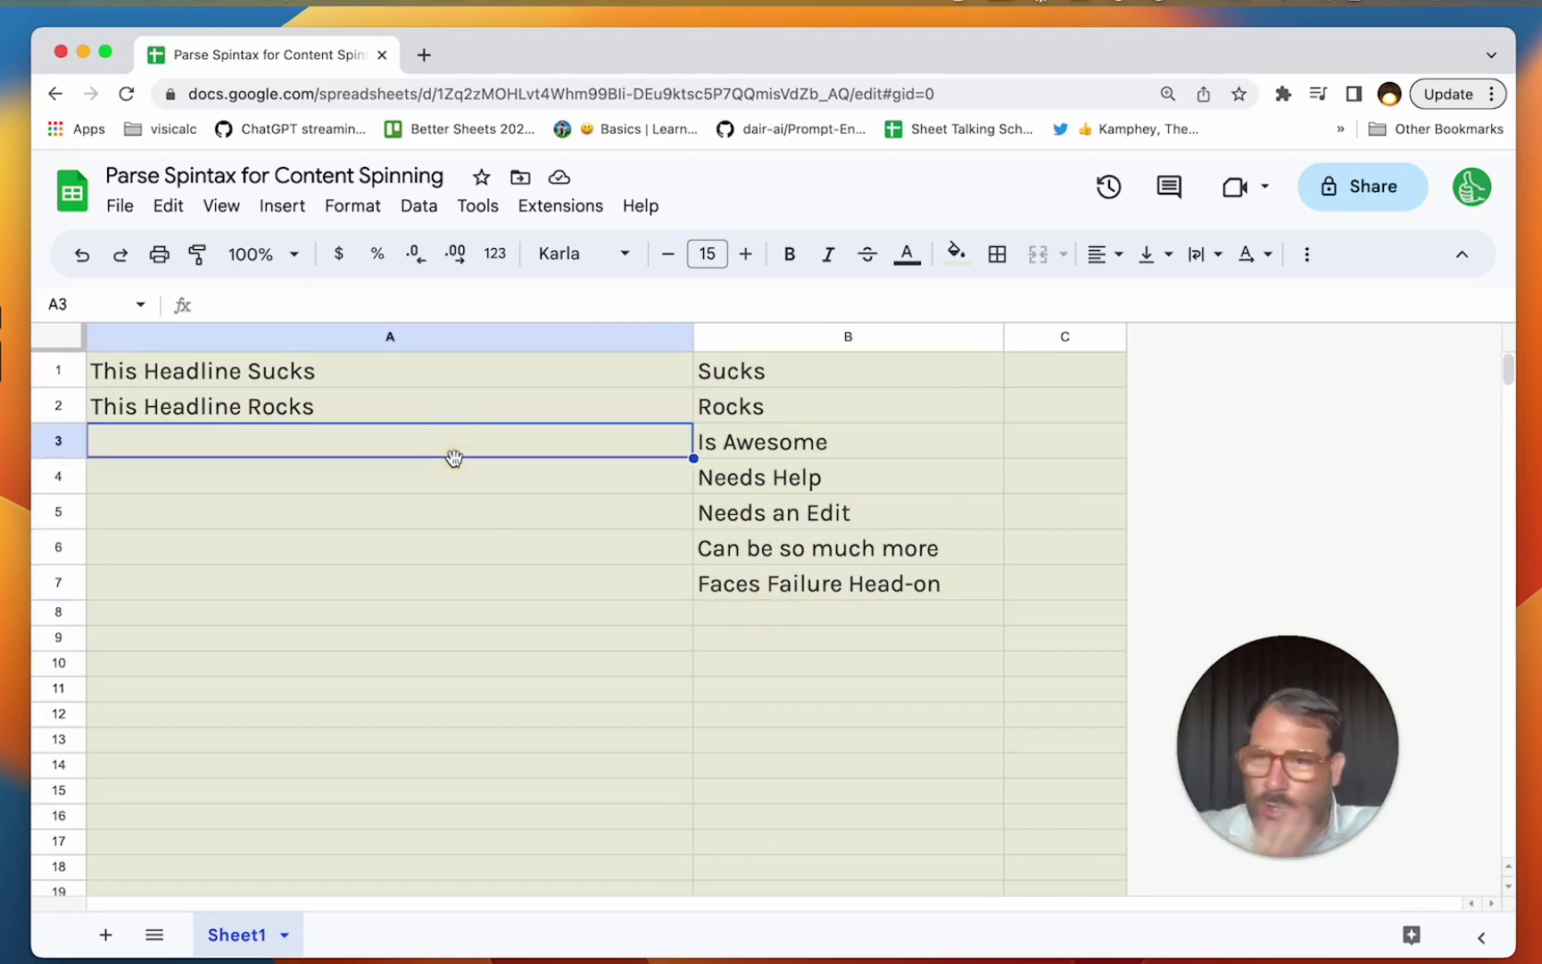
type("This ")
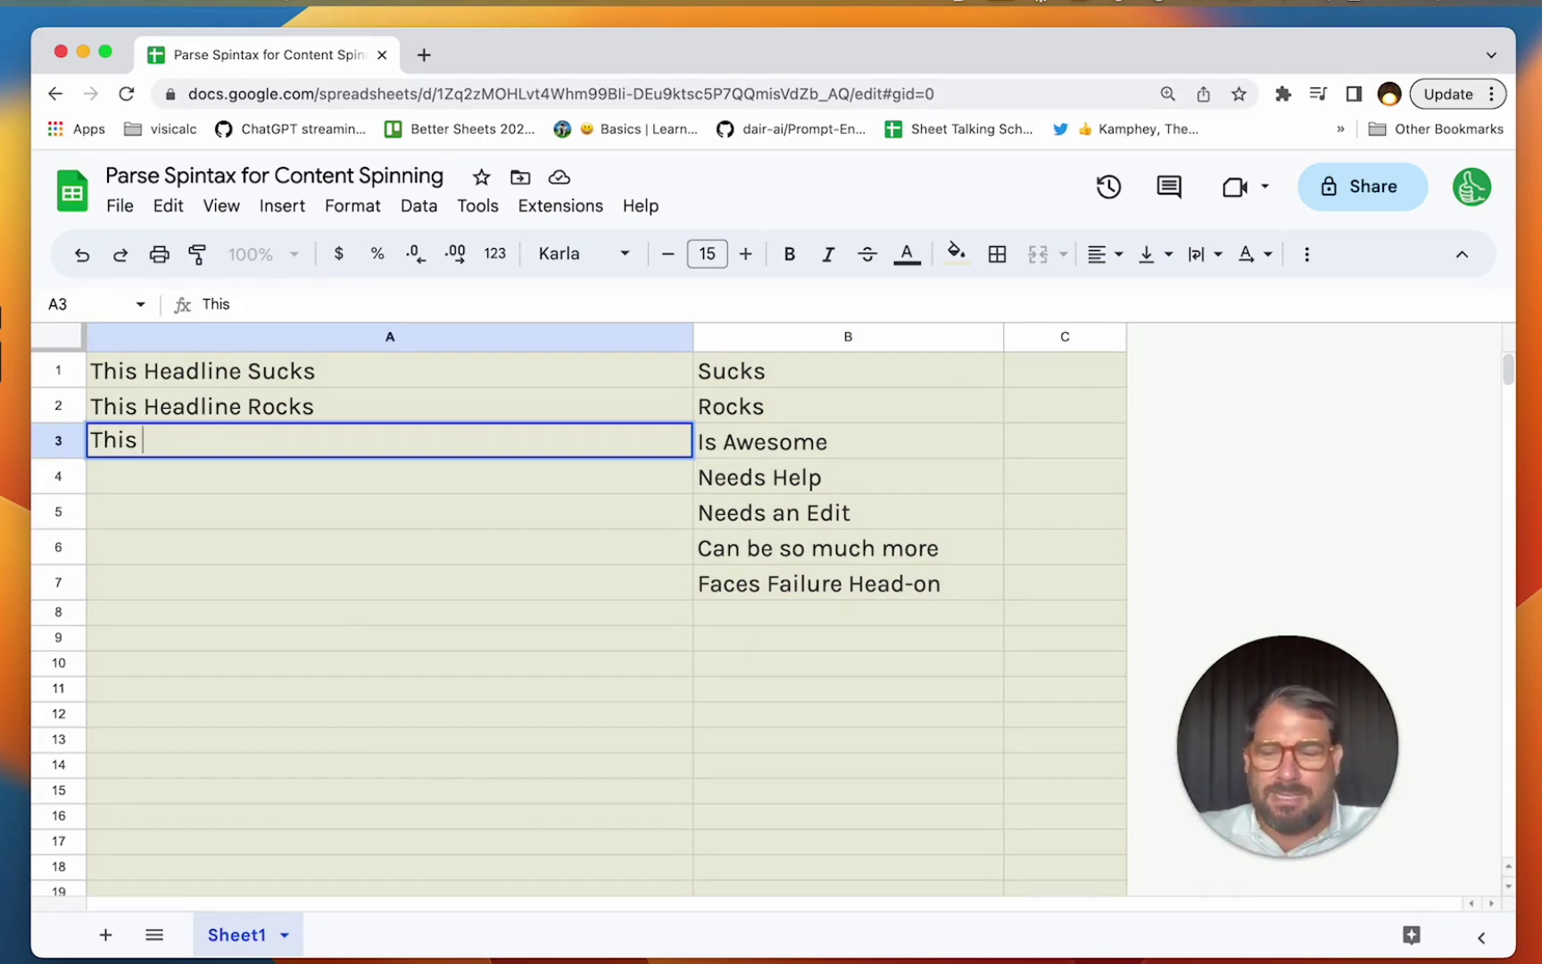
type("Headline")
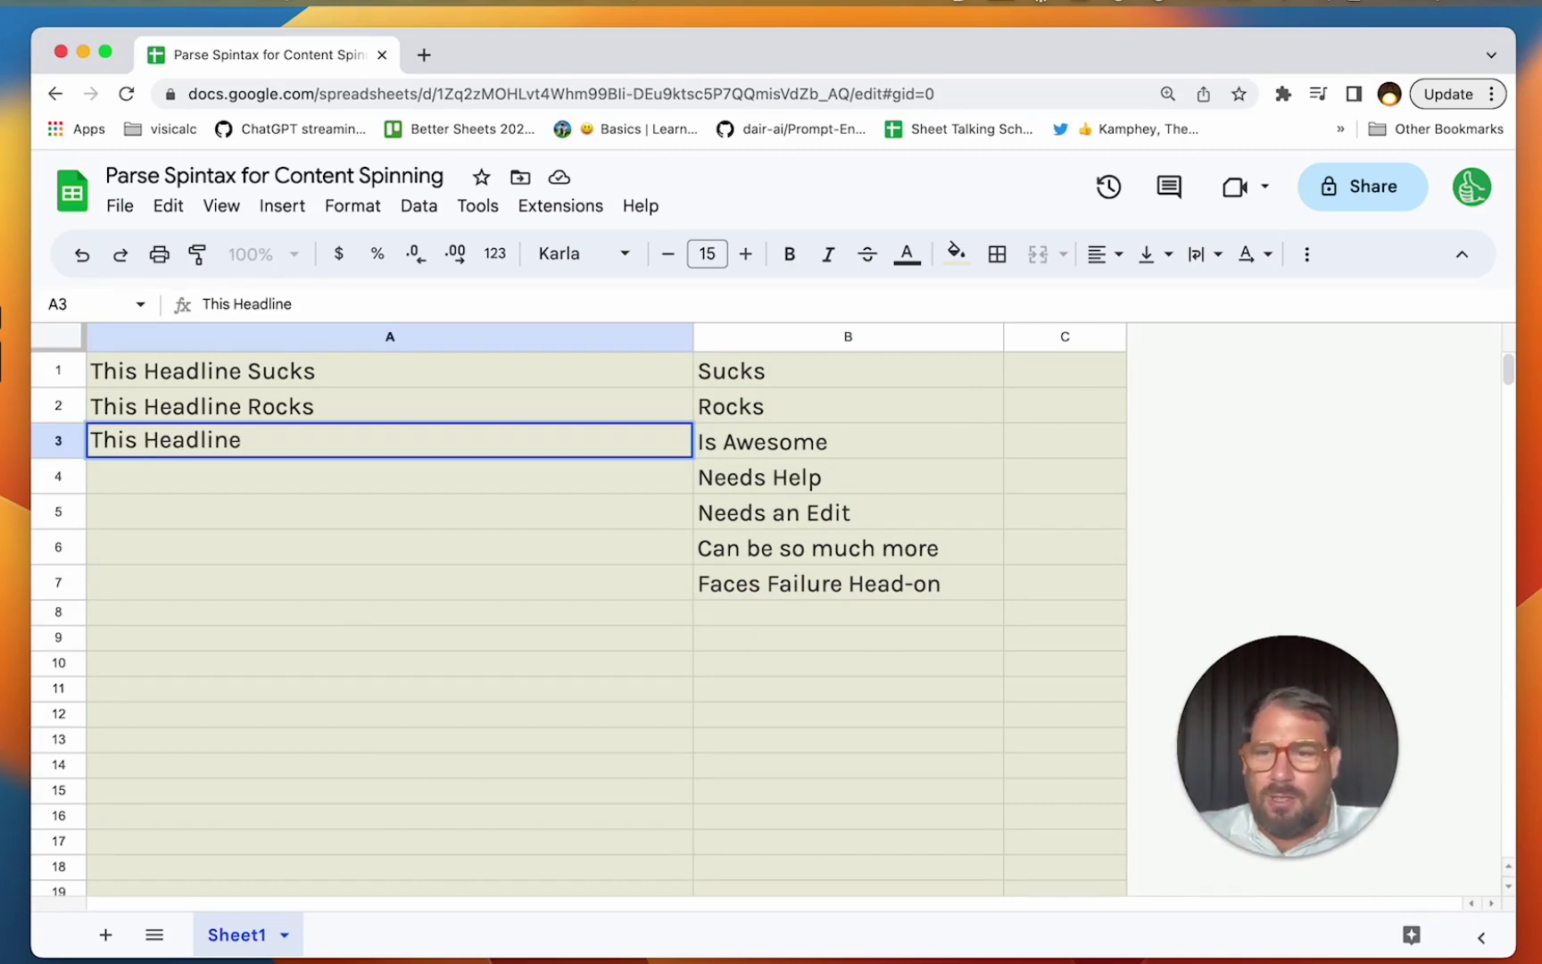
type(" Is Aweso")
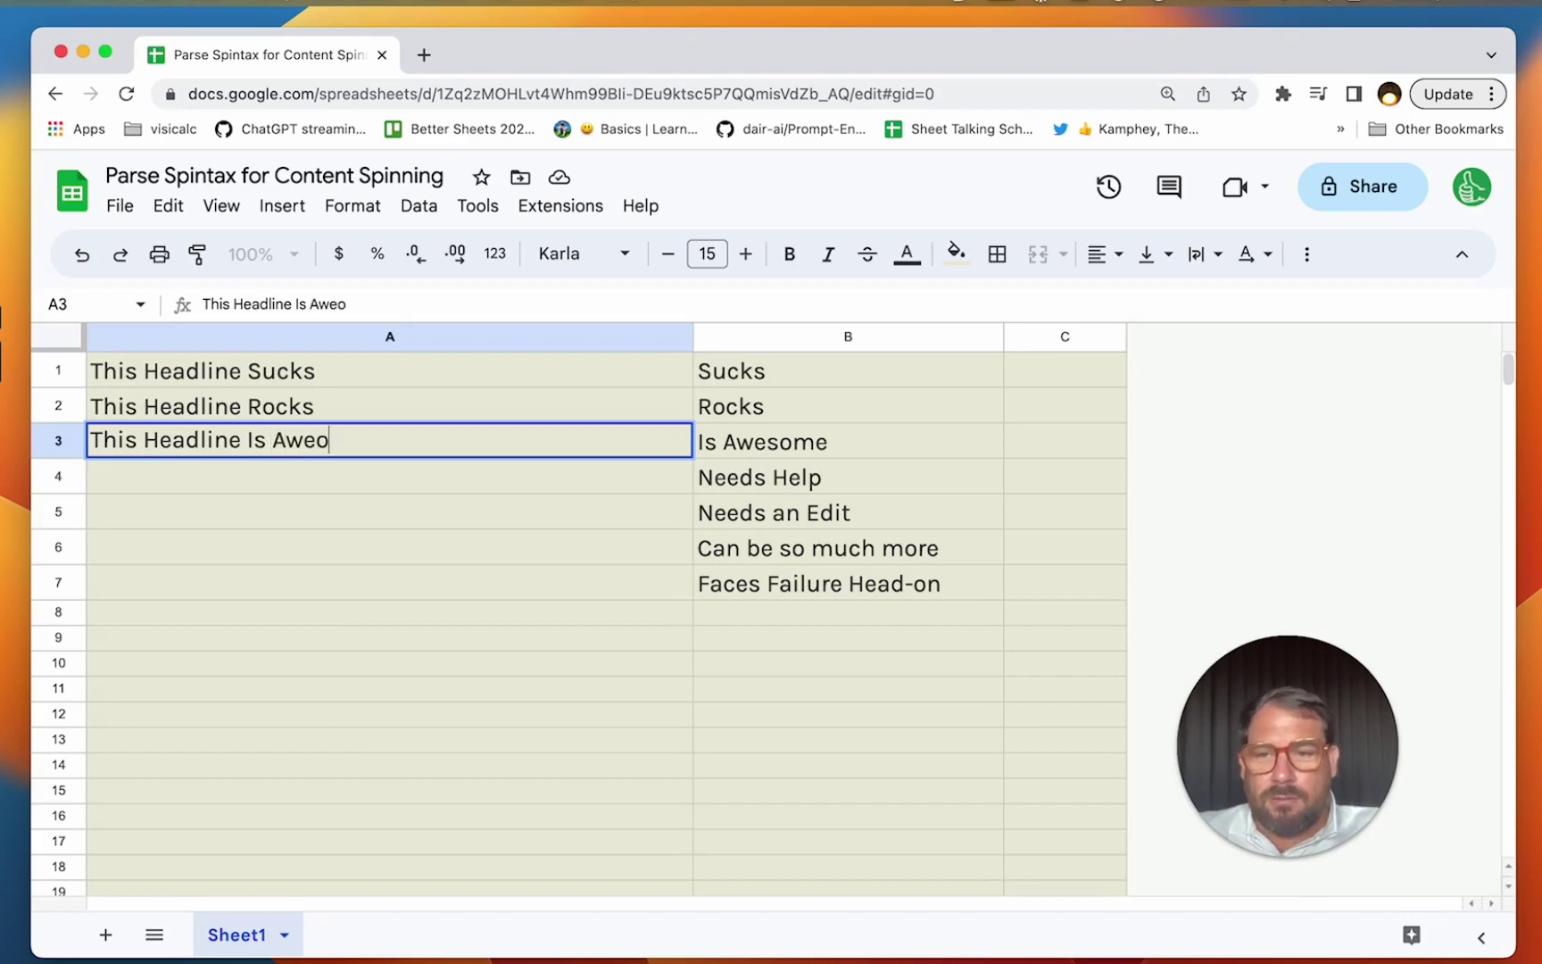
key("BackSpace")
type("some")
key("Return")
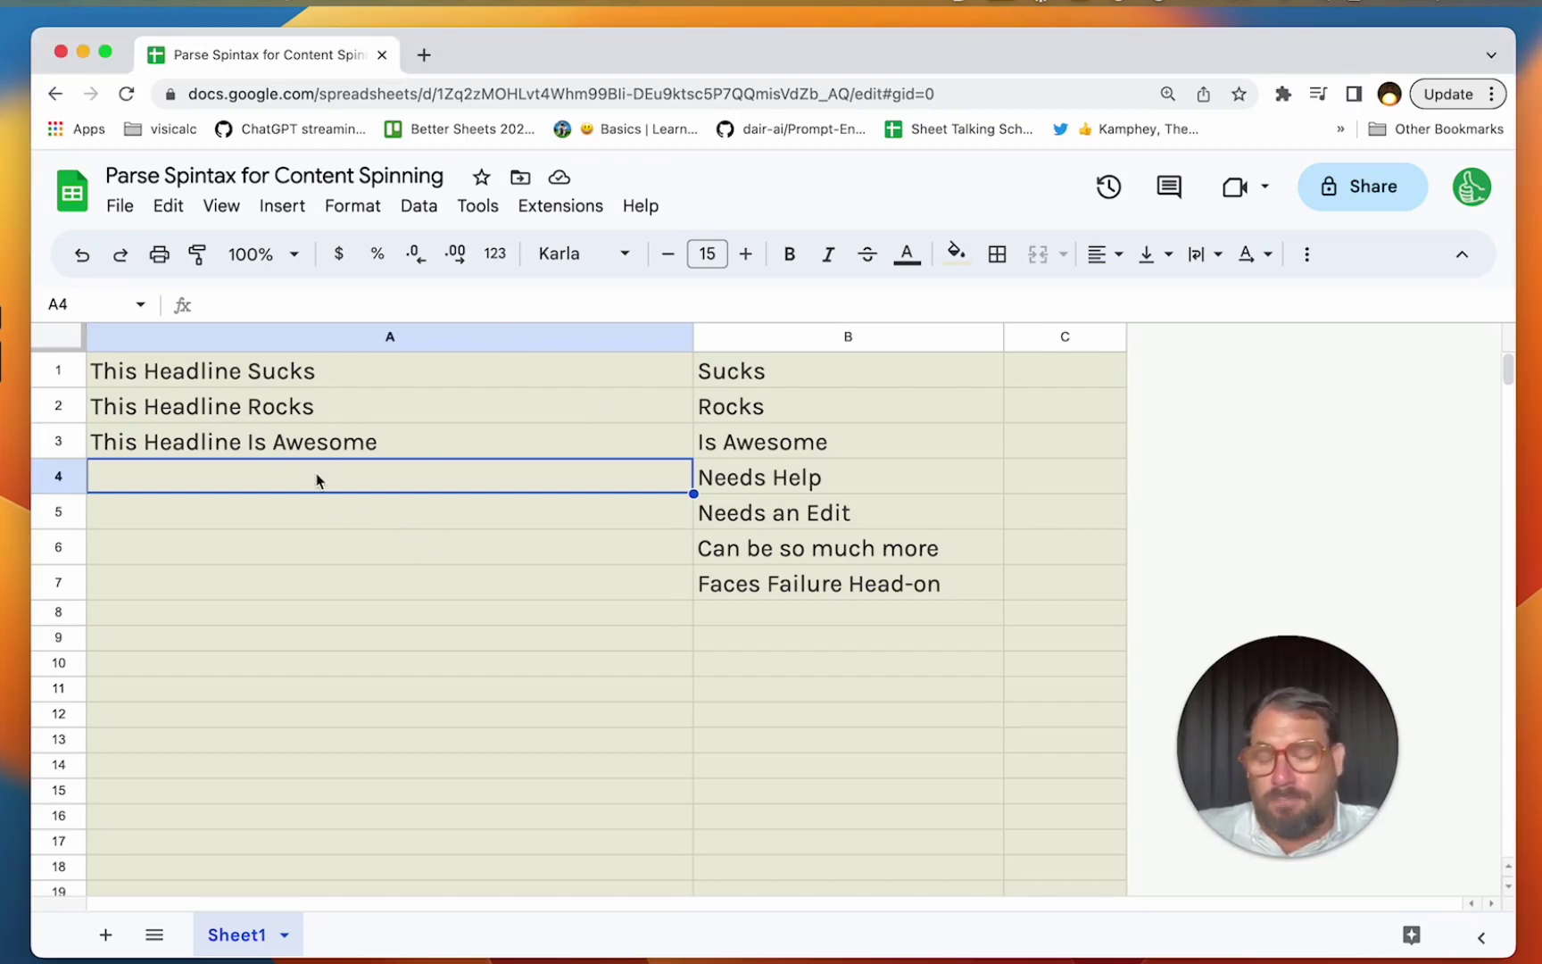
left_click_drag(754, 382, 752, 591)
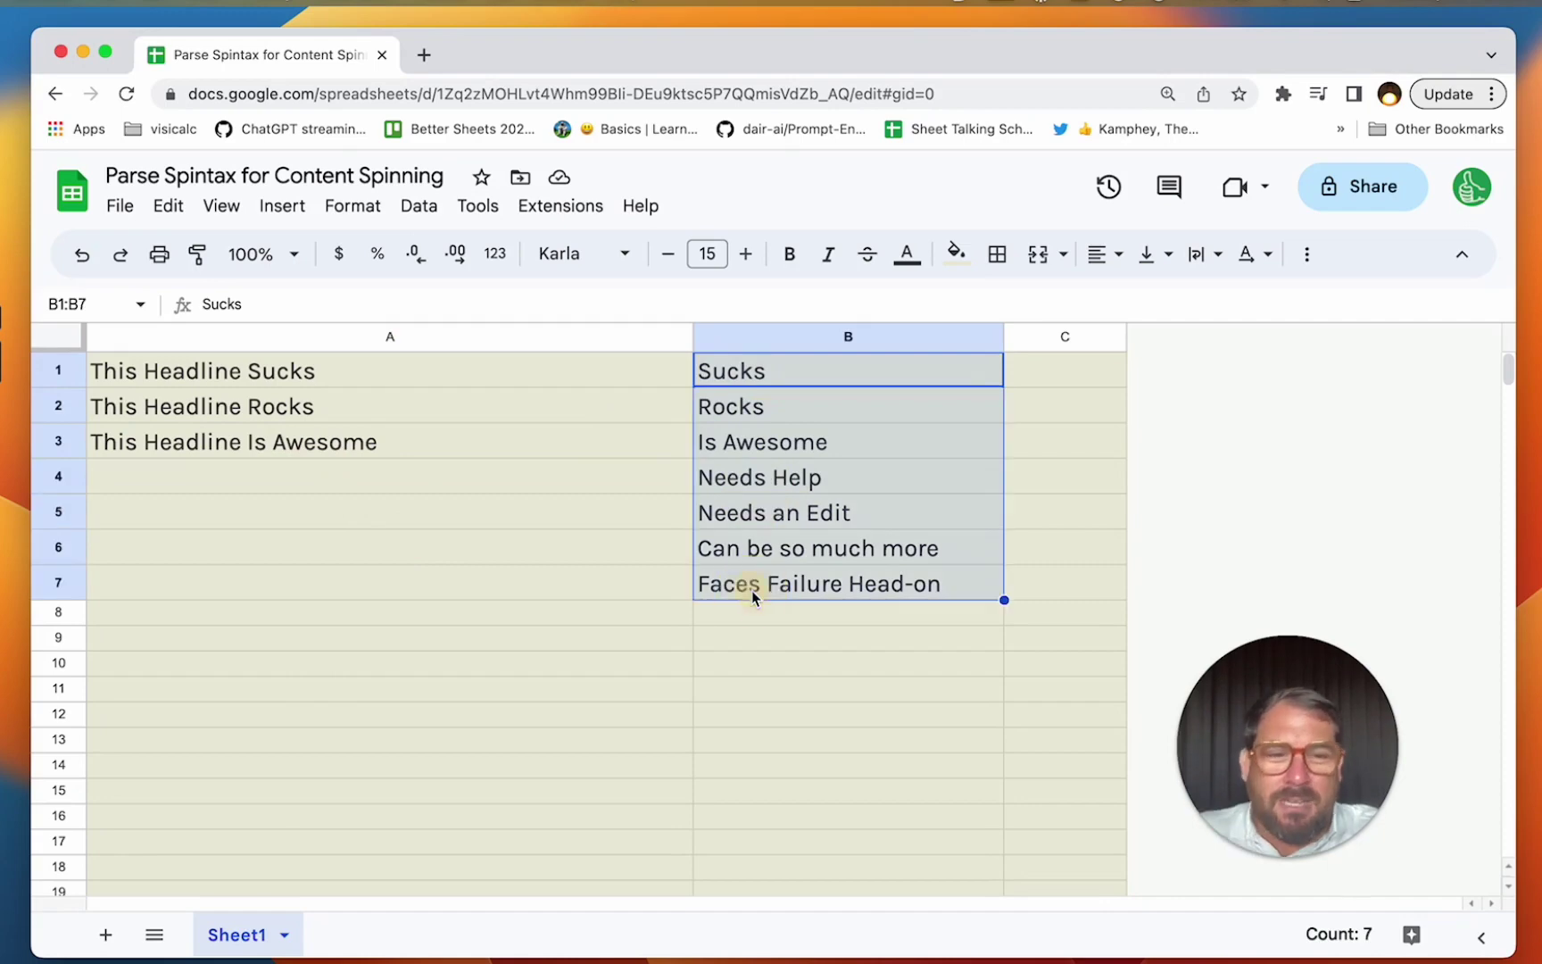
left_click(825, 382)
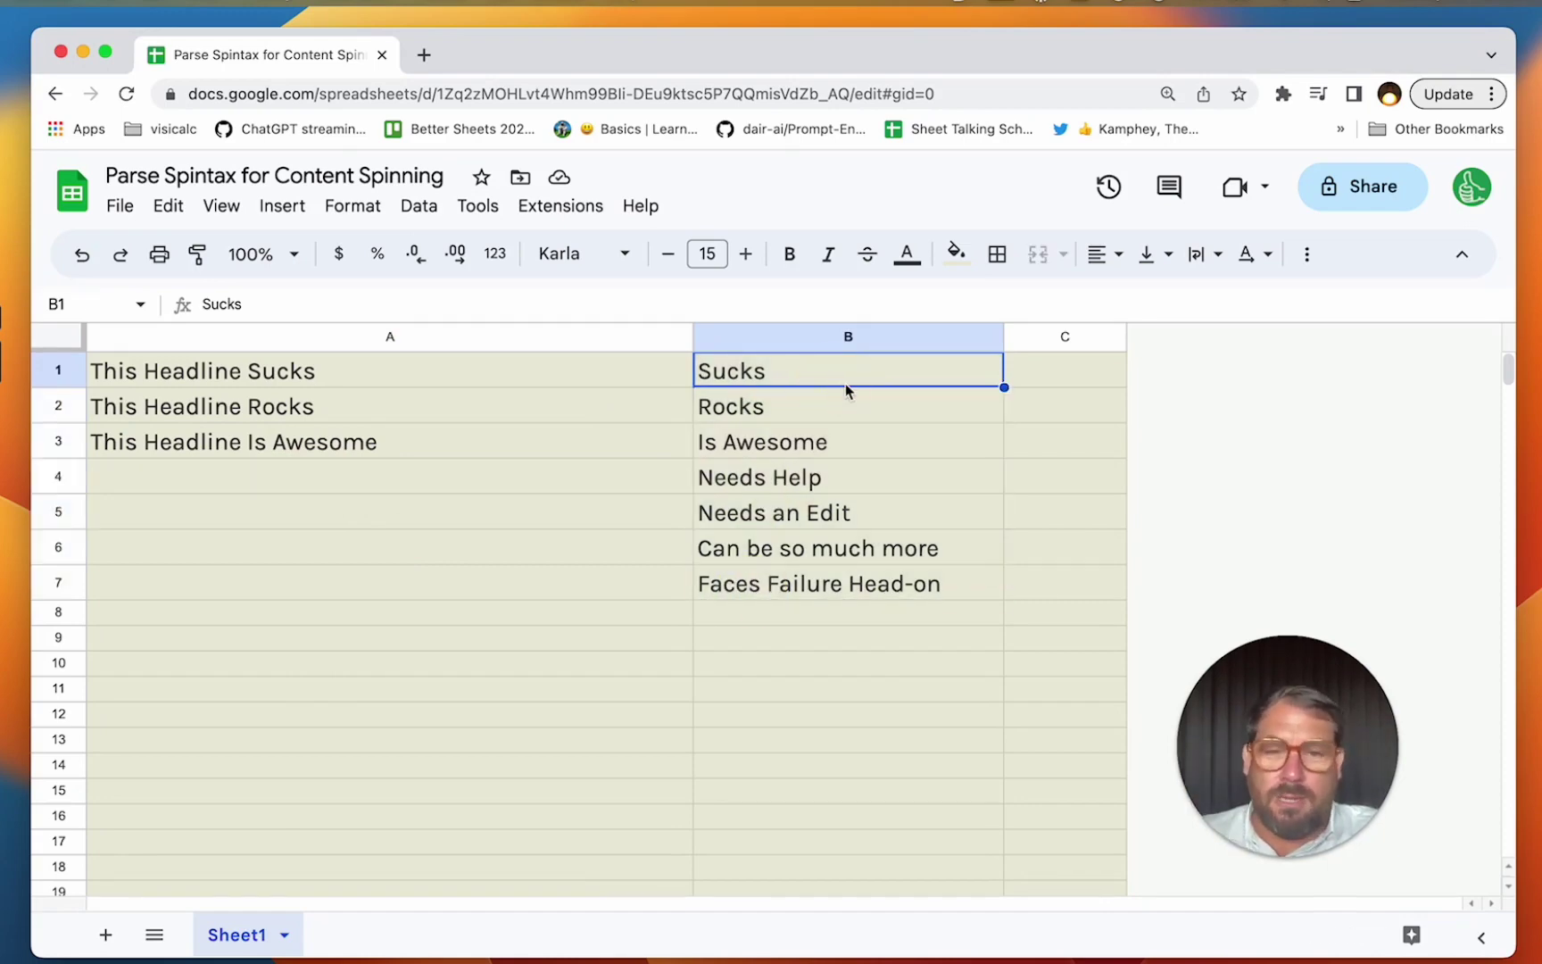
left_click_drag(861, 372, 861, 605)
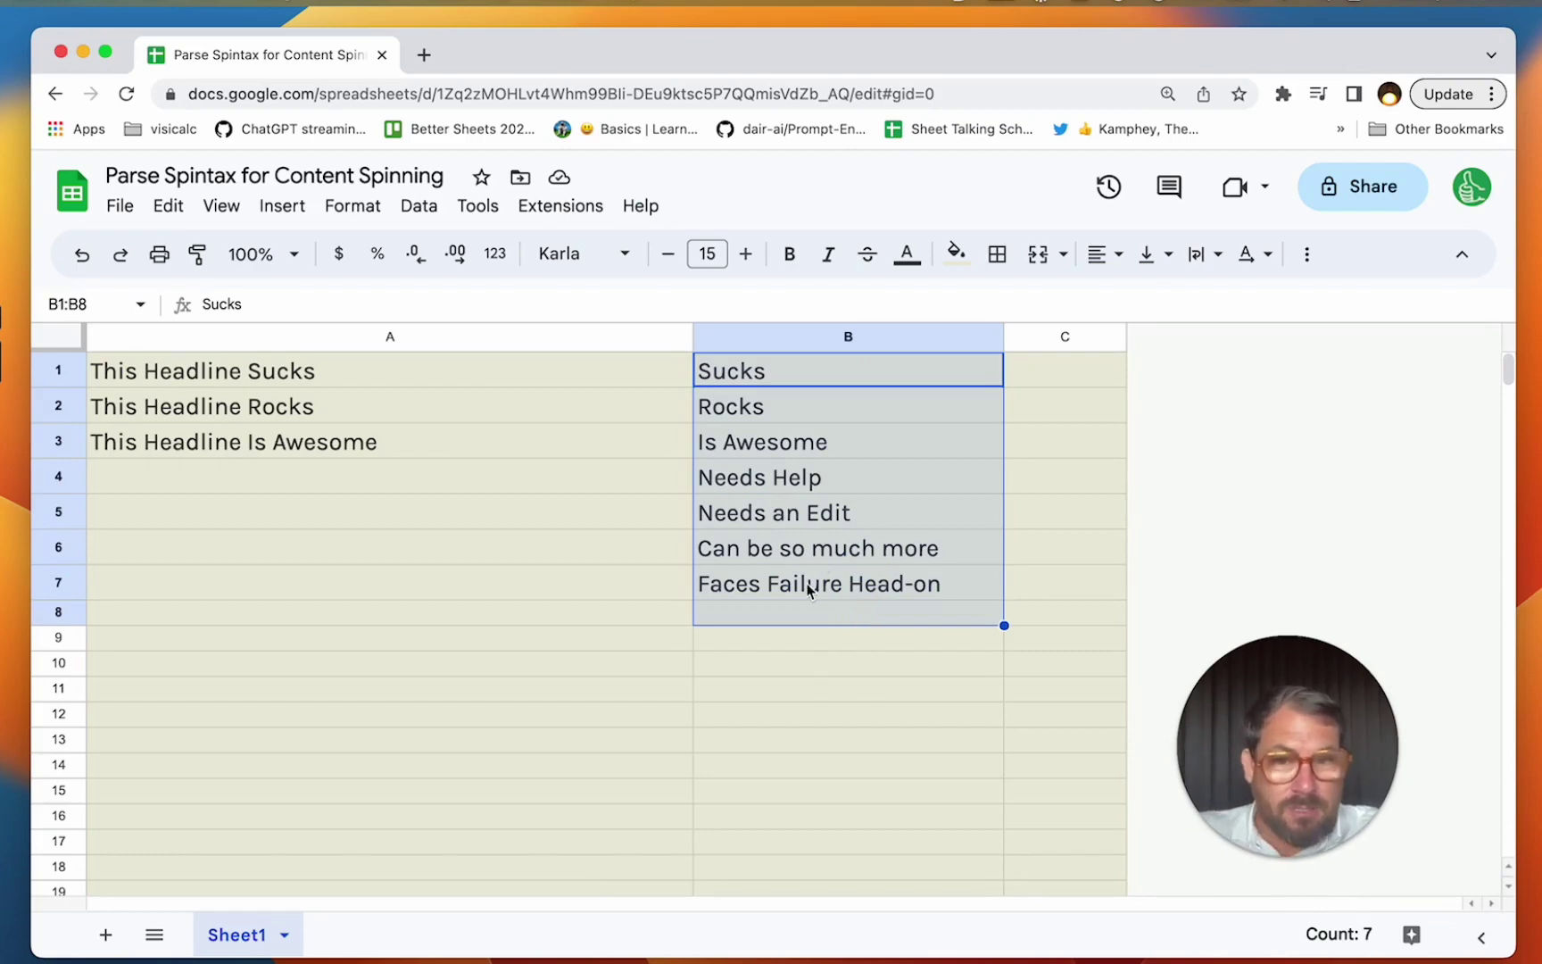
left_click(550, 455)
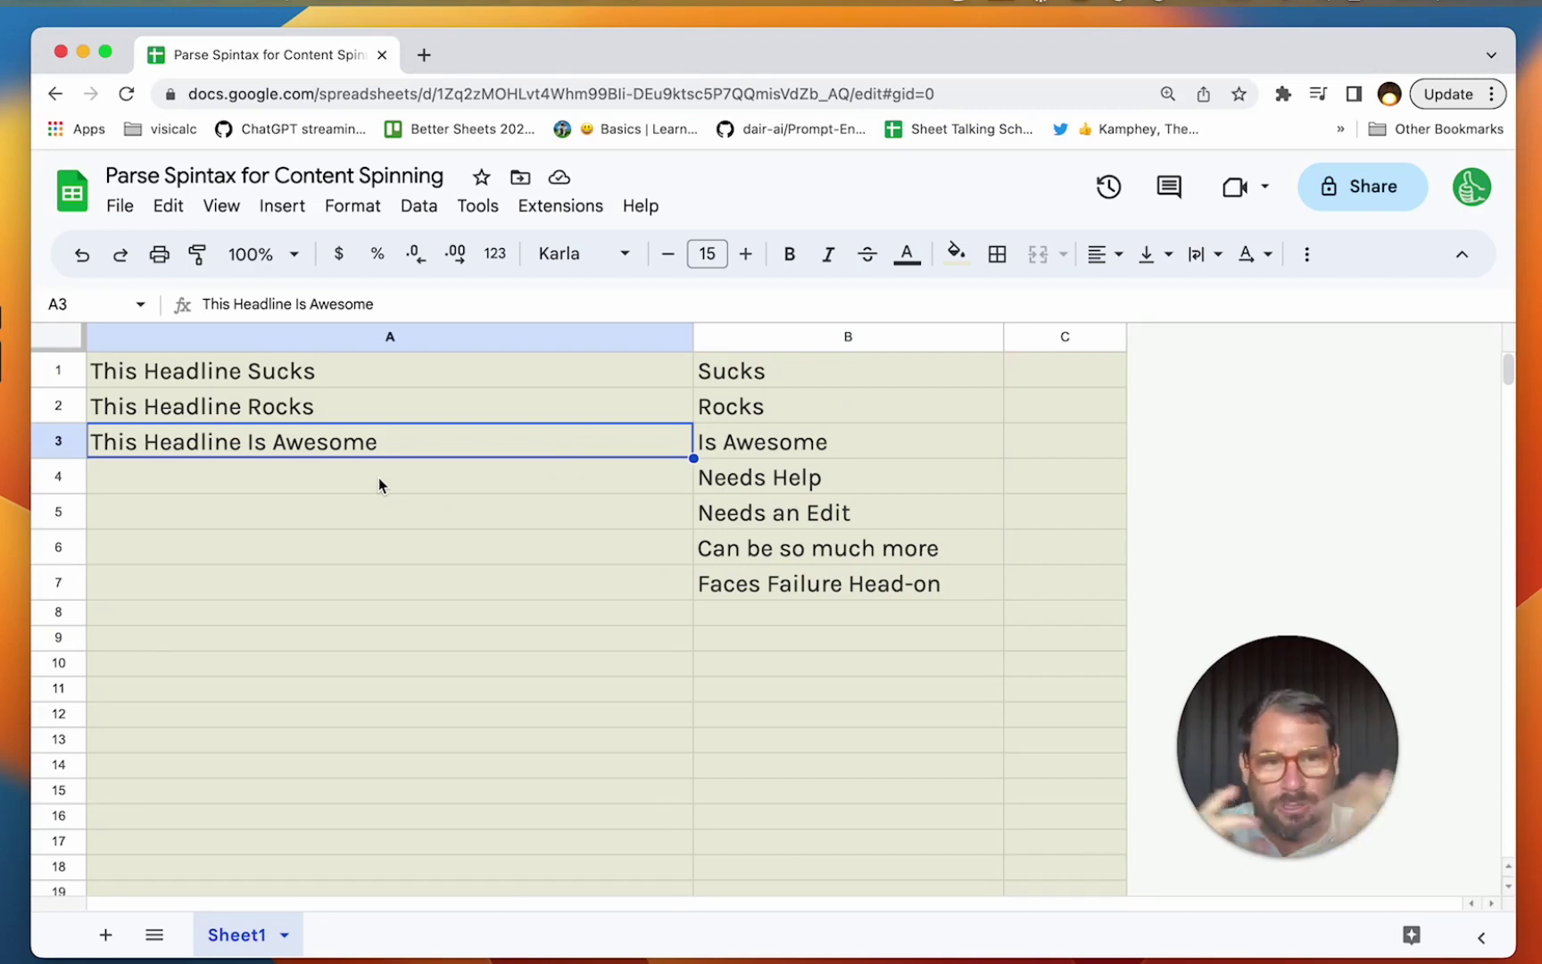
left_click(316, 482)
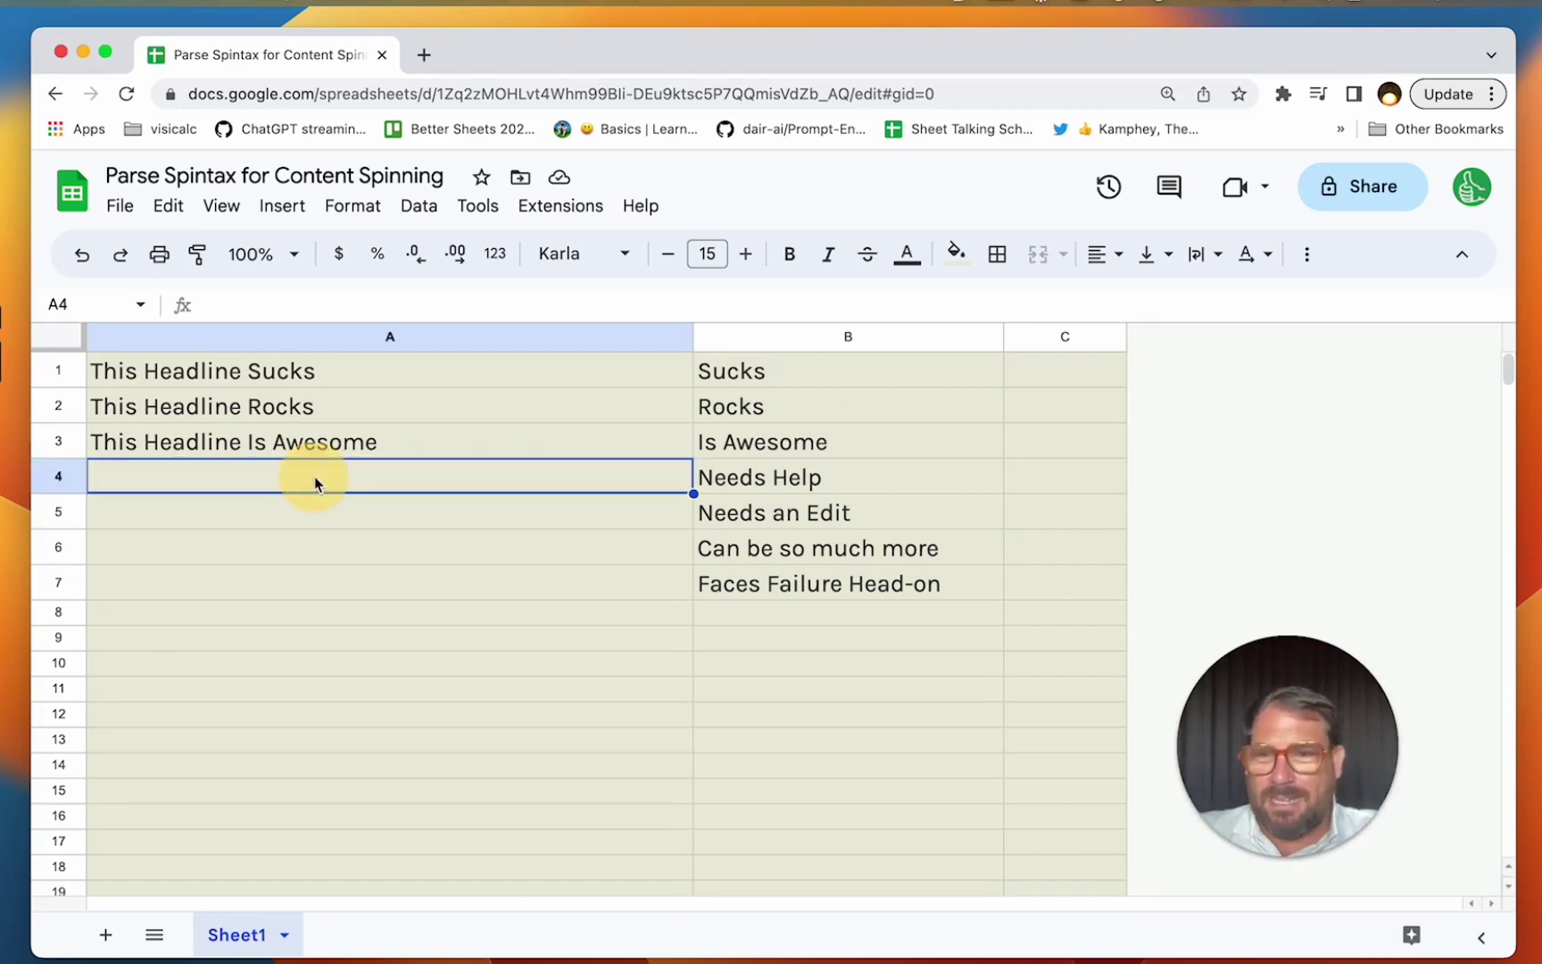
left_click_drag(266, 410, 266, 434)
double_click(278, 406)
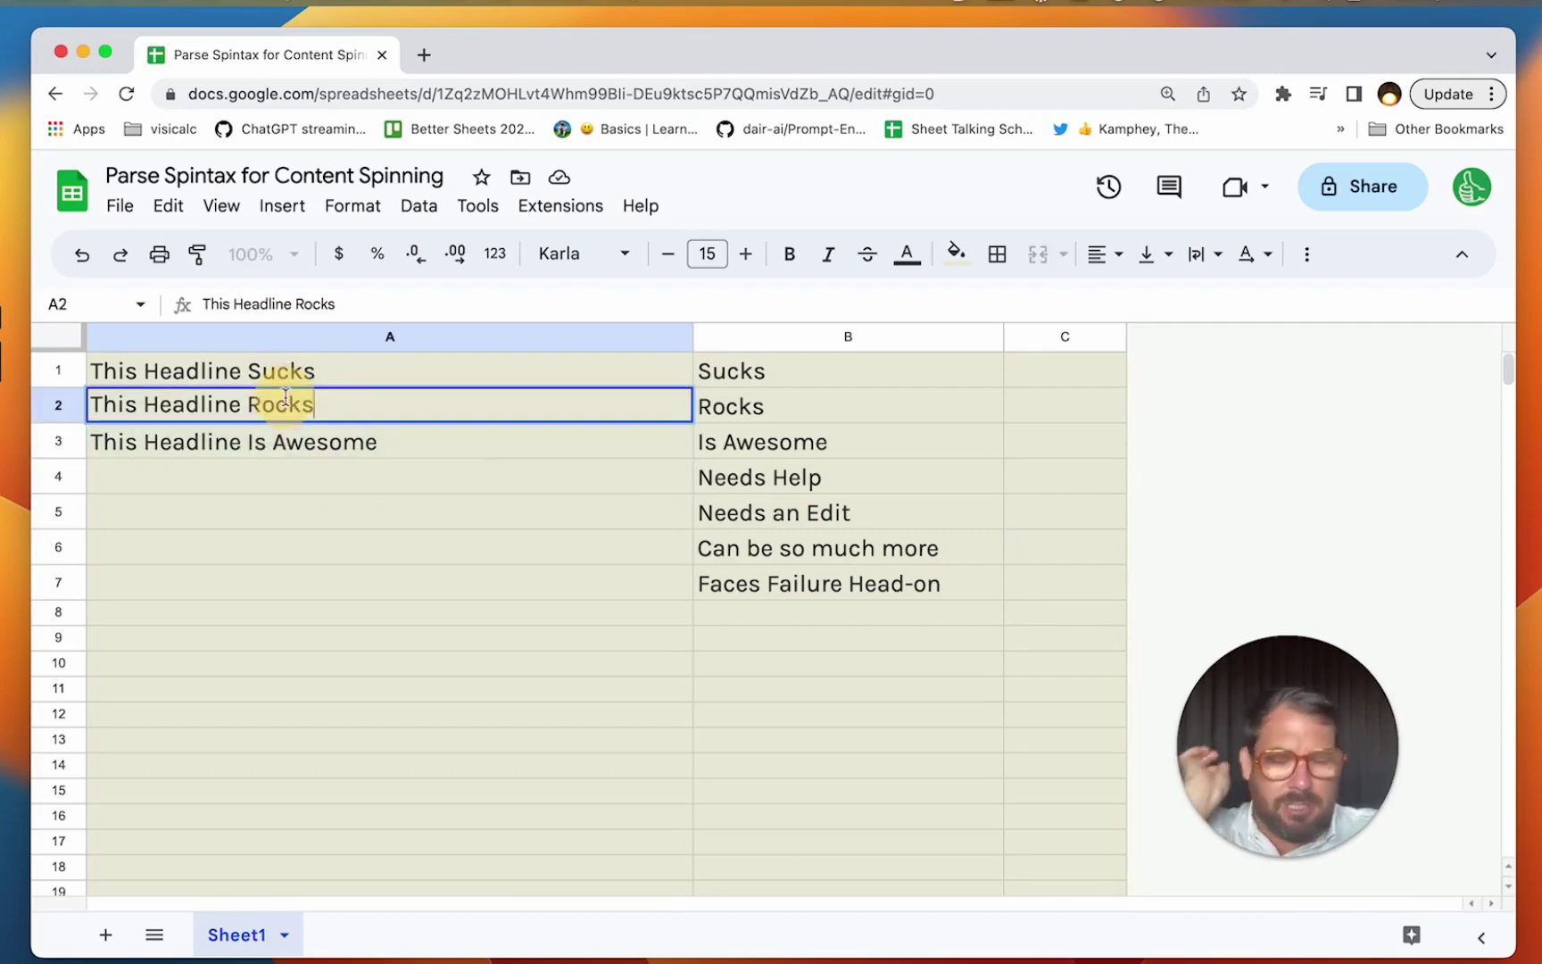
left_click_drag(803, 373, 798, 585)
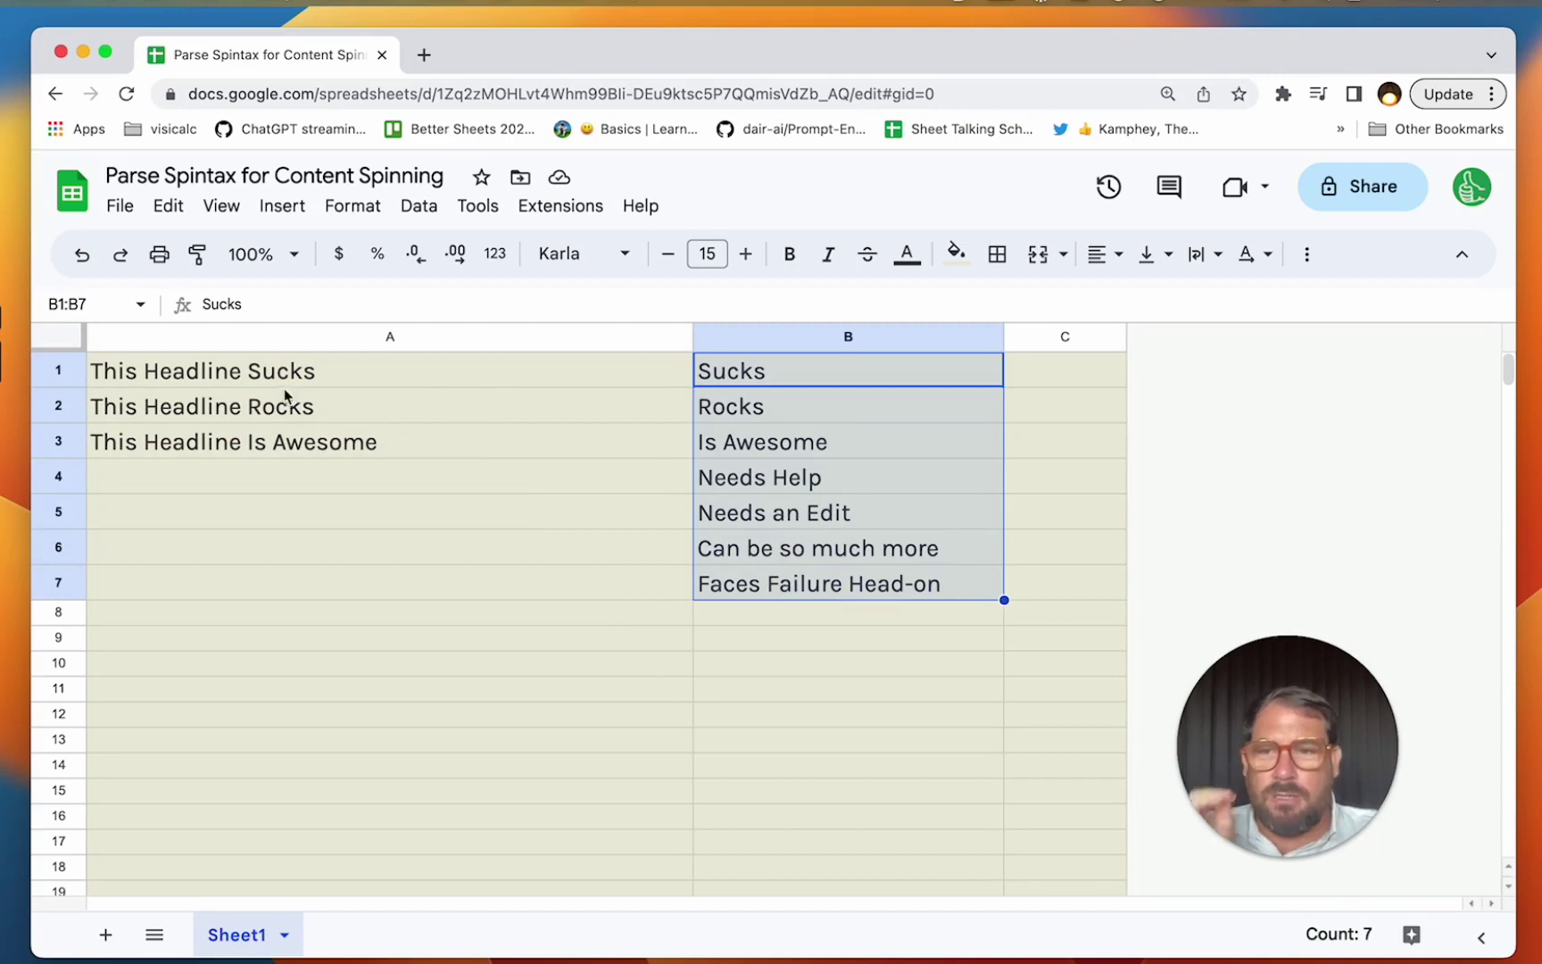
- Replace "Sucks" in the cell A1 headline with the placeholder "[word]"
left_click(224, 384)
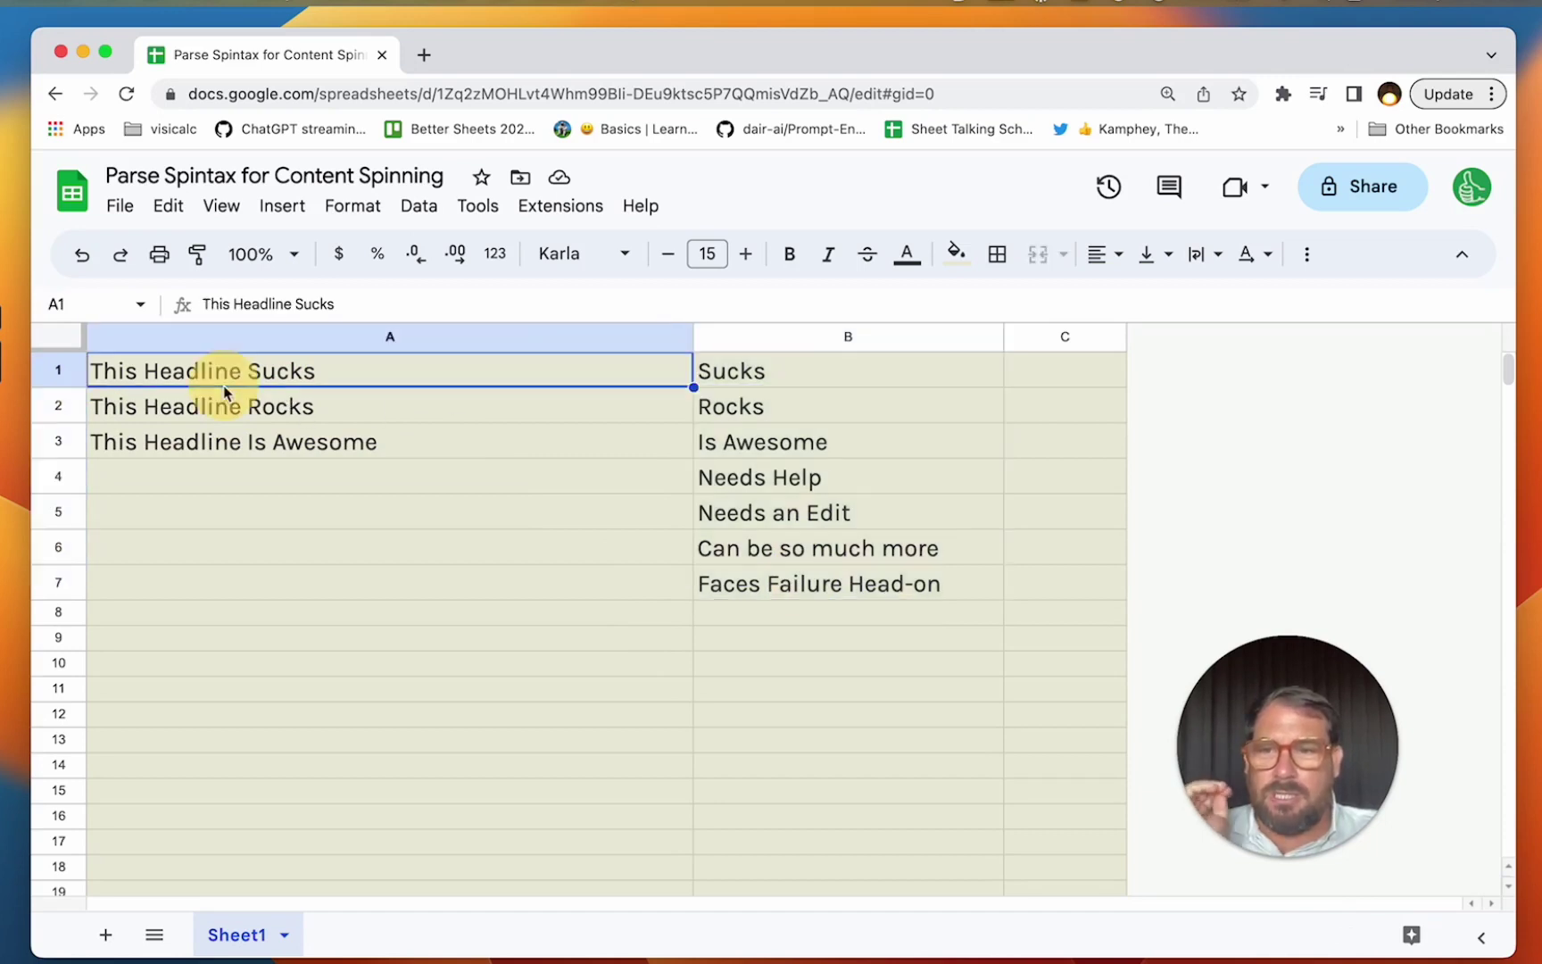
double_click(274, 382)
left_click_drag(247, 372, 401, 372)
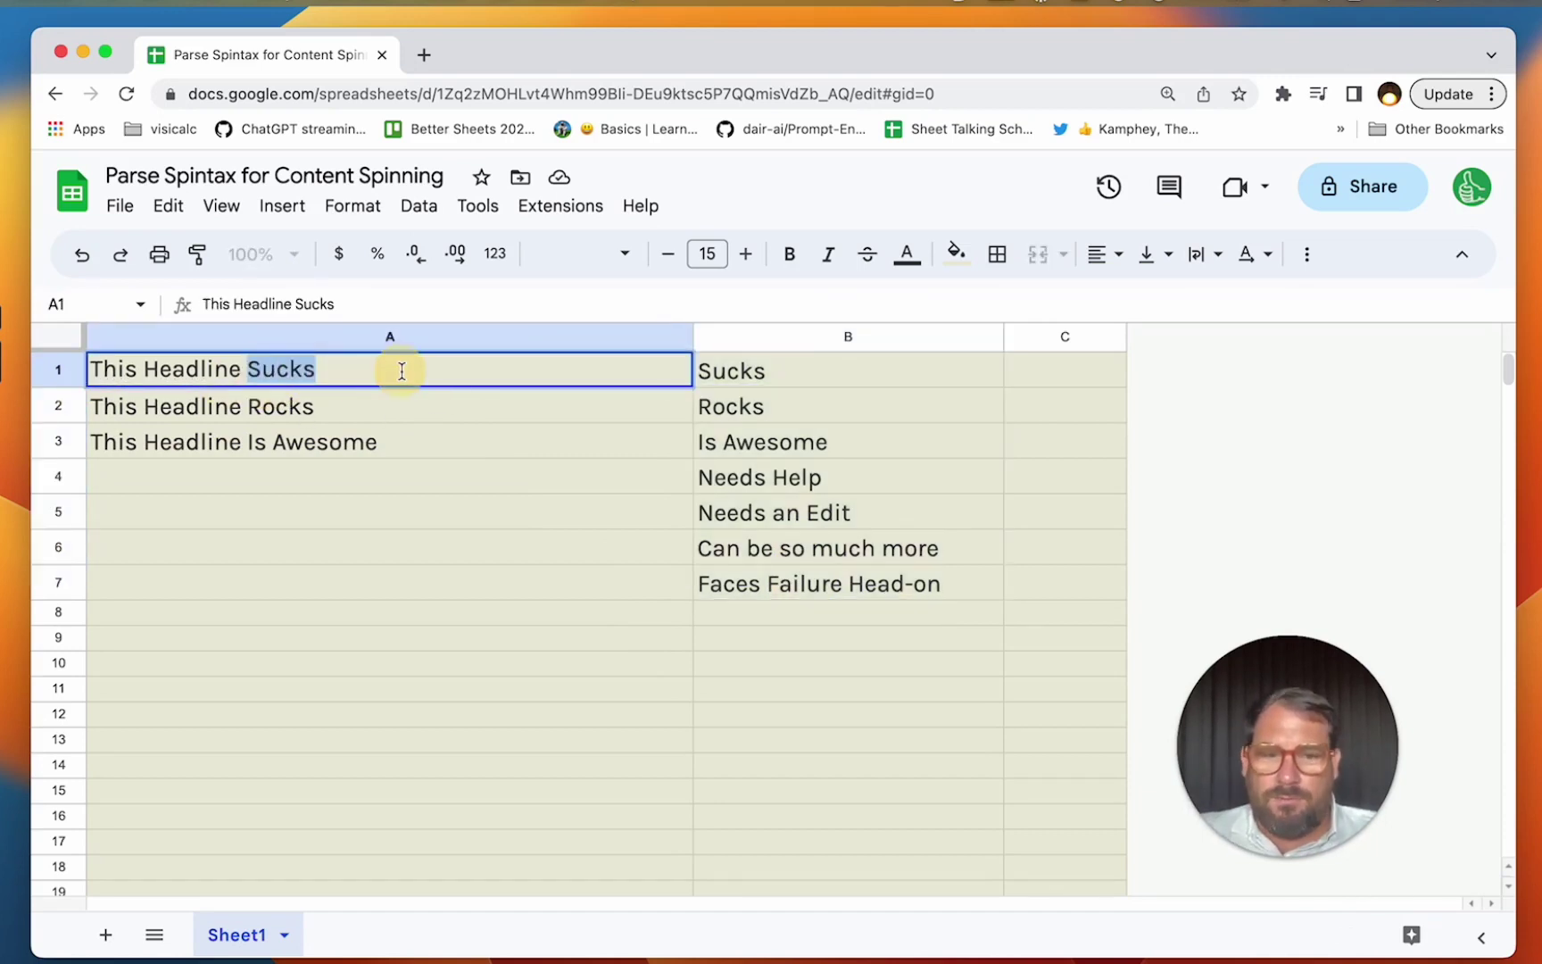
type("[")
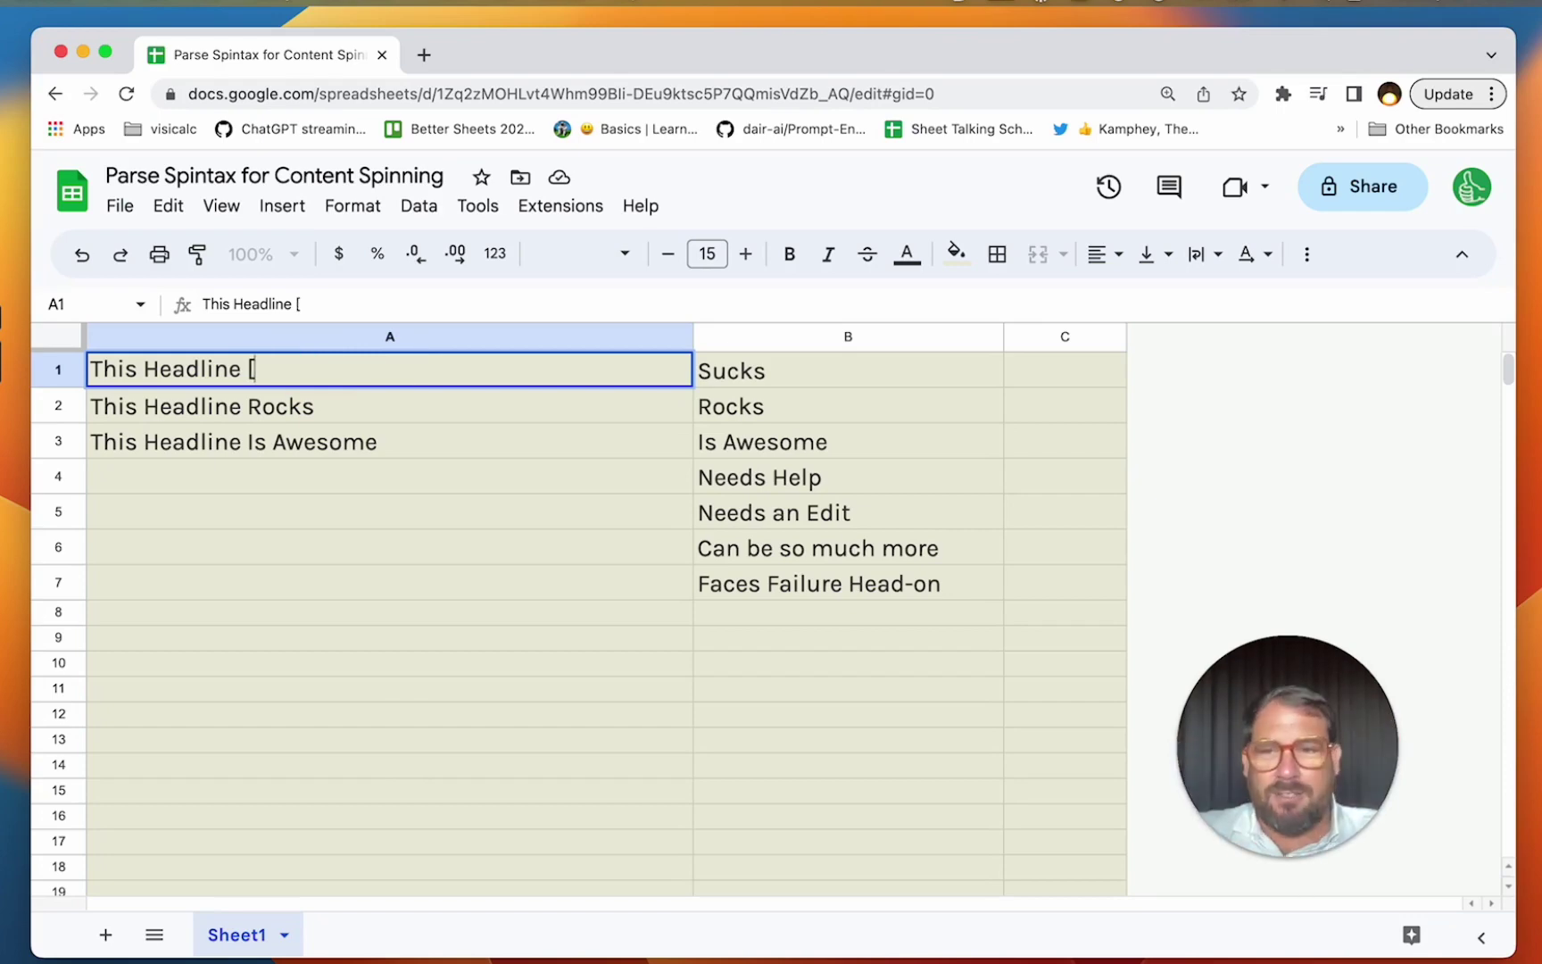
type("word")
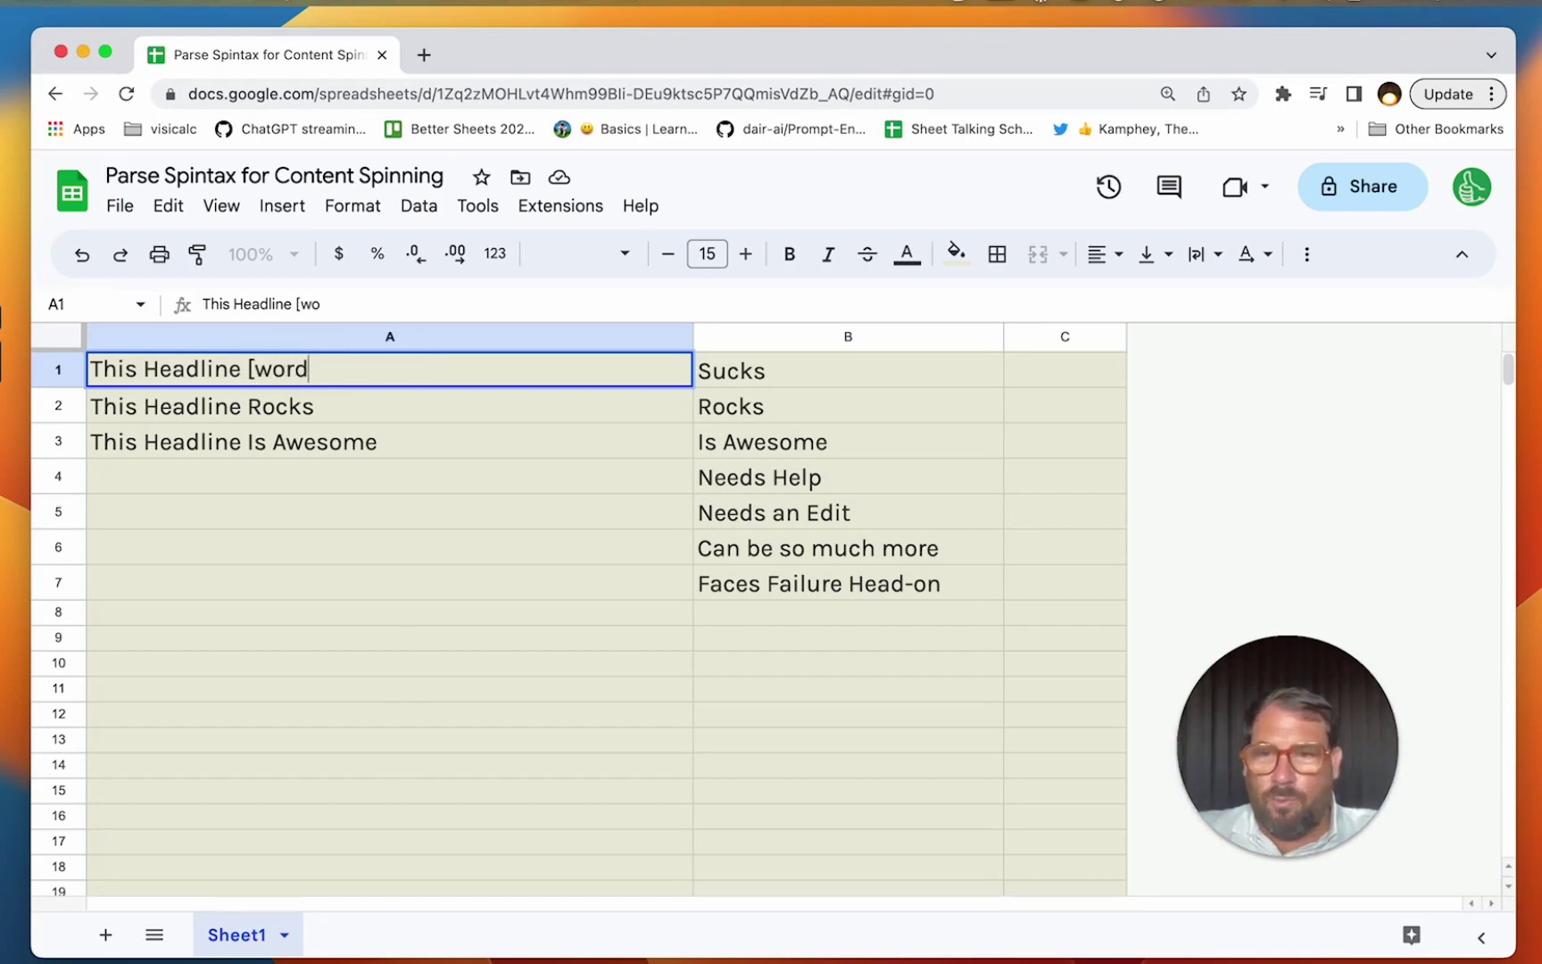
type("]")
key("Return")
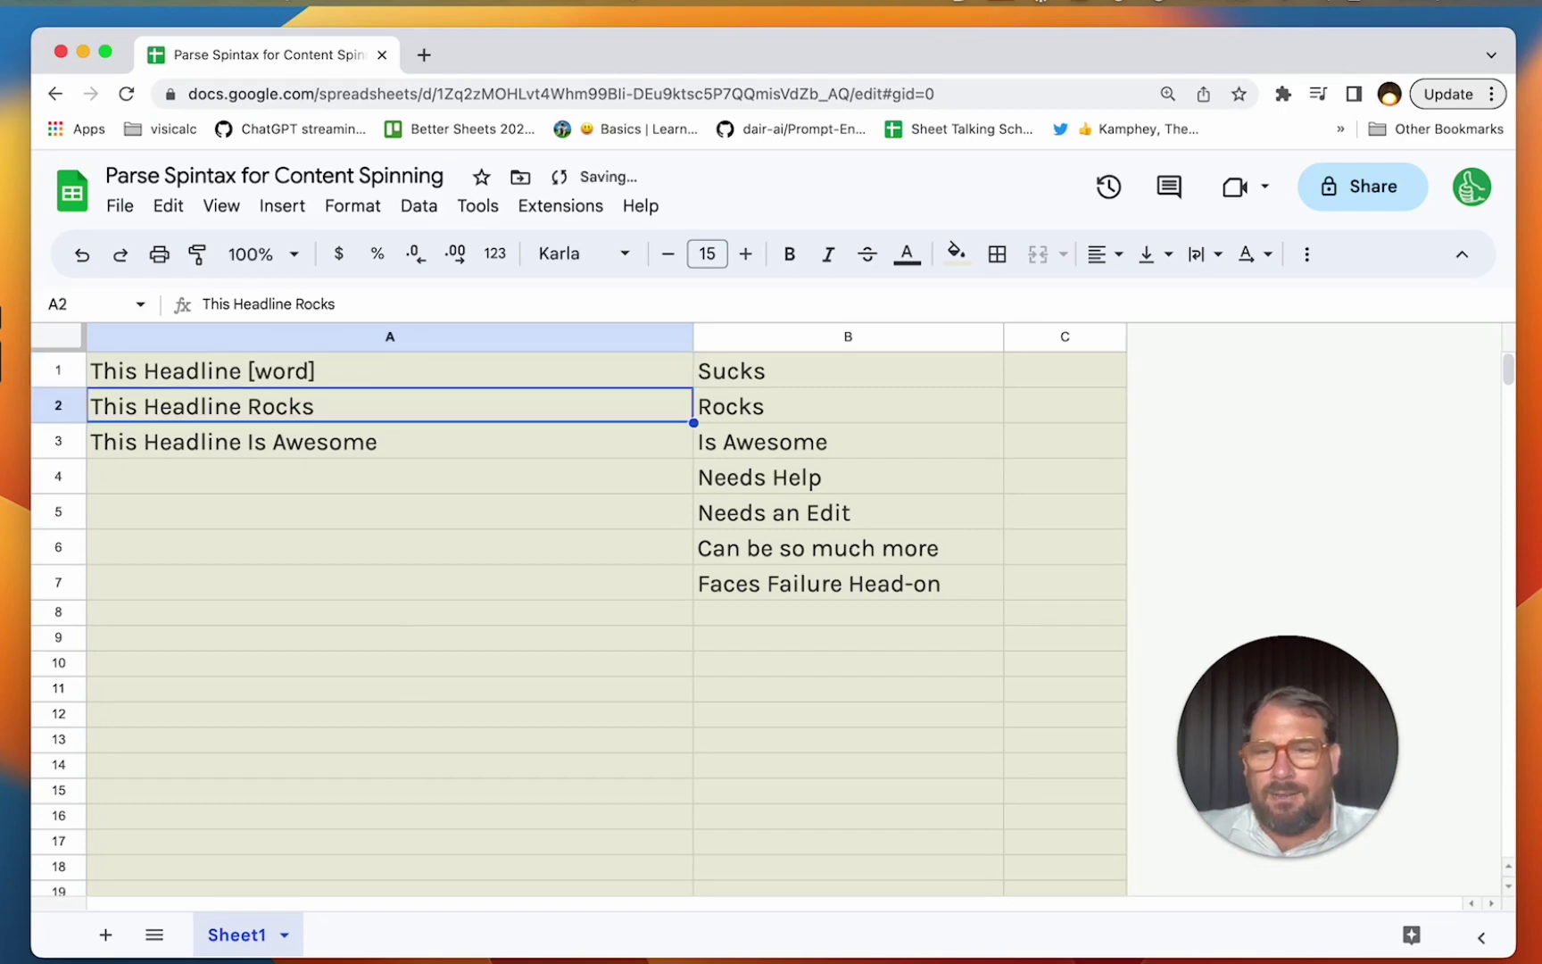
key("Up")
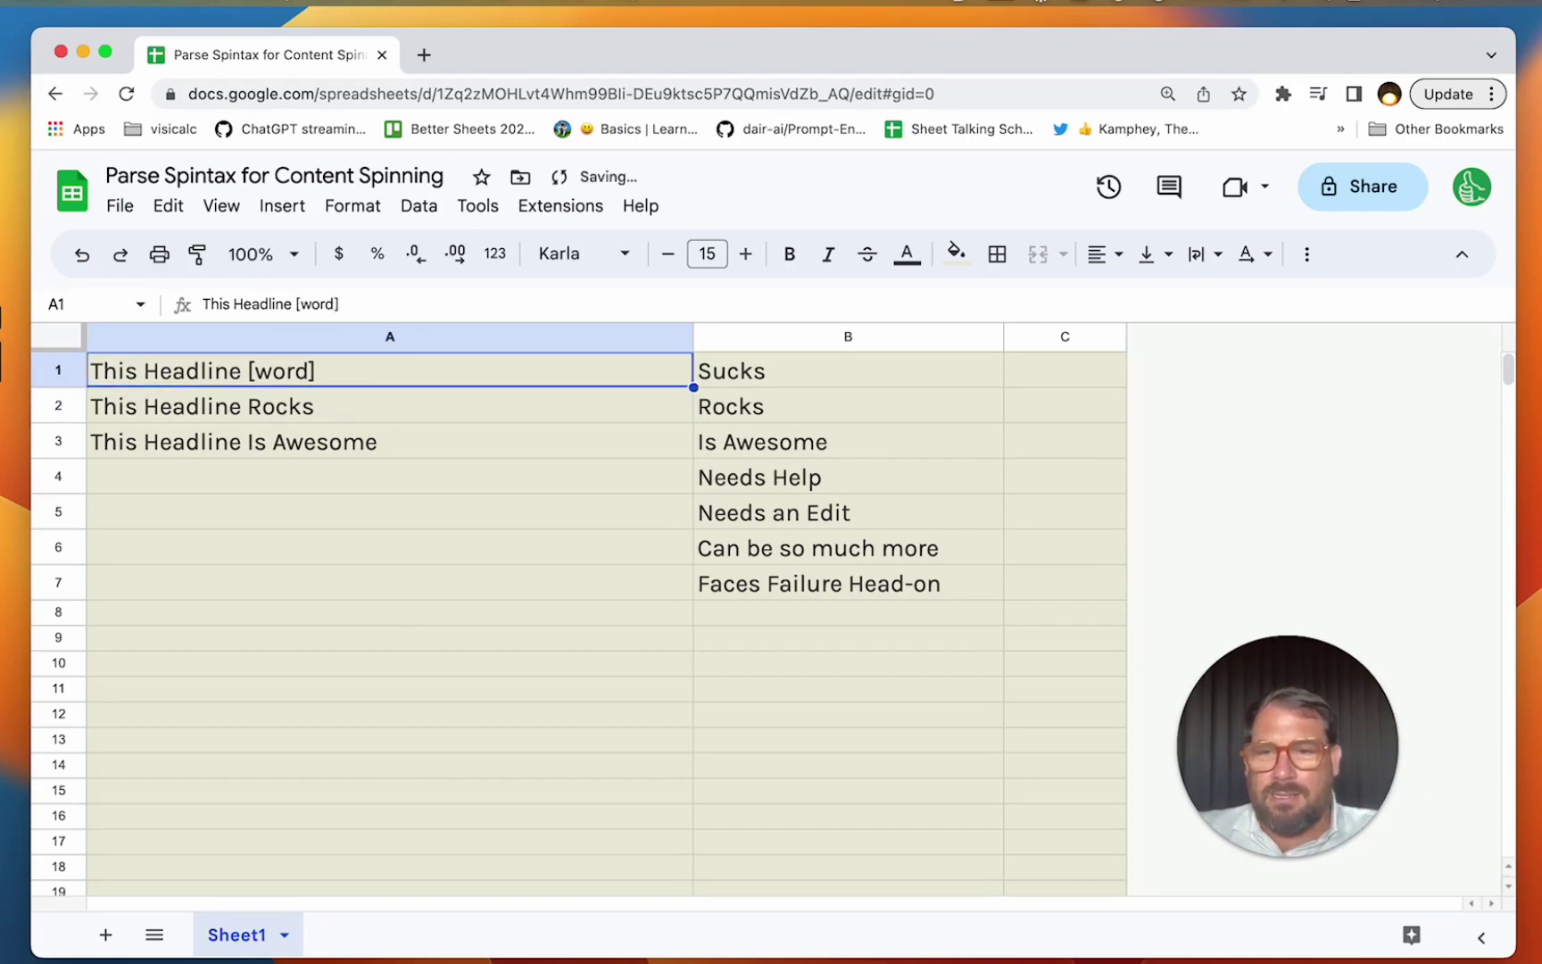
- Add a blank row at the top of the sheet, above the "This Headline [word]" row
left_click(72, 407)
right_click(71, 407)
left_click(234, 517)
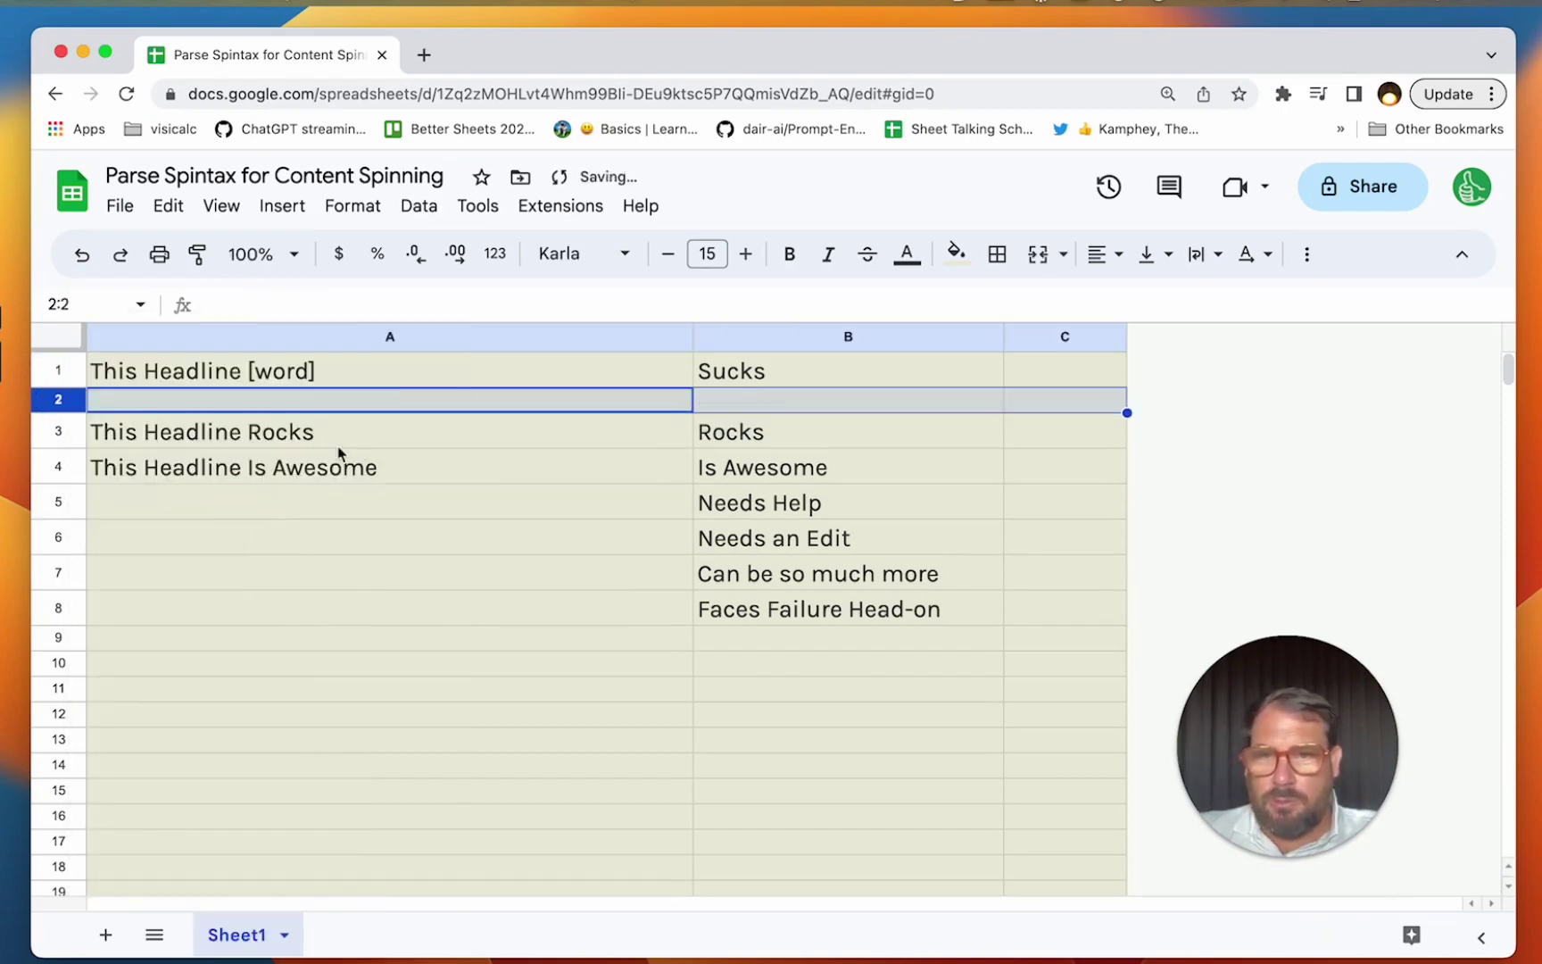
left_click(114, 382)
mouse_move(79, 382)
left_mouse_down()
mouse_move(83, 398)
mouse_move(55, 392)
mouse_move(79, 402)
left_mouse_up()
left_click(132, 400)
left_click(61, 375)
- Copy the "This Headline [word]" template from cell A2 into the empty cell A1
left_click(268, 396)
key("ctrl+c")
key("Up")
key("ctrl+v")
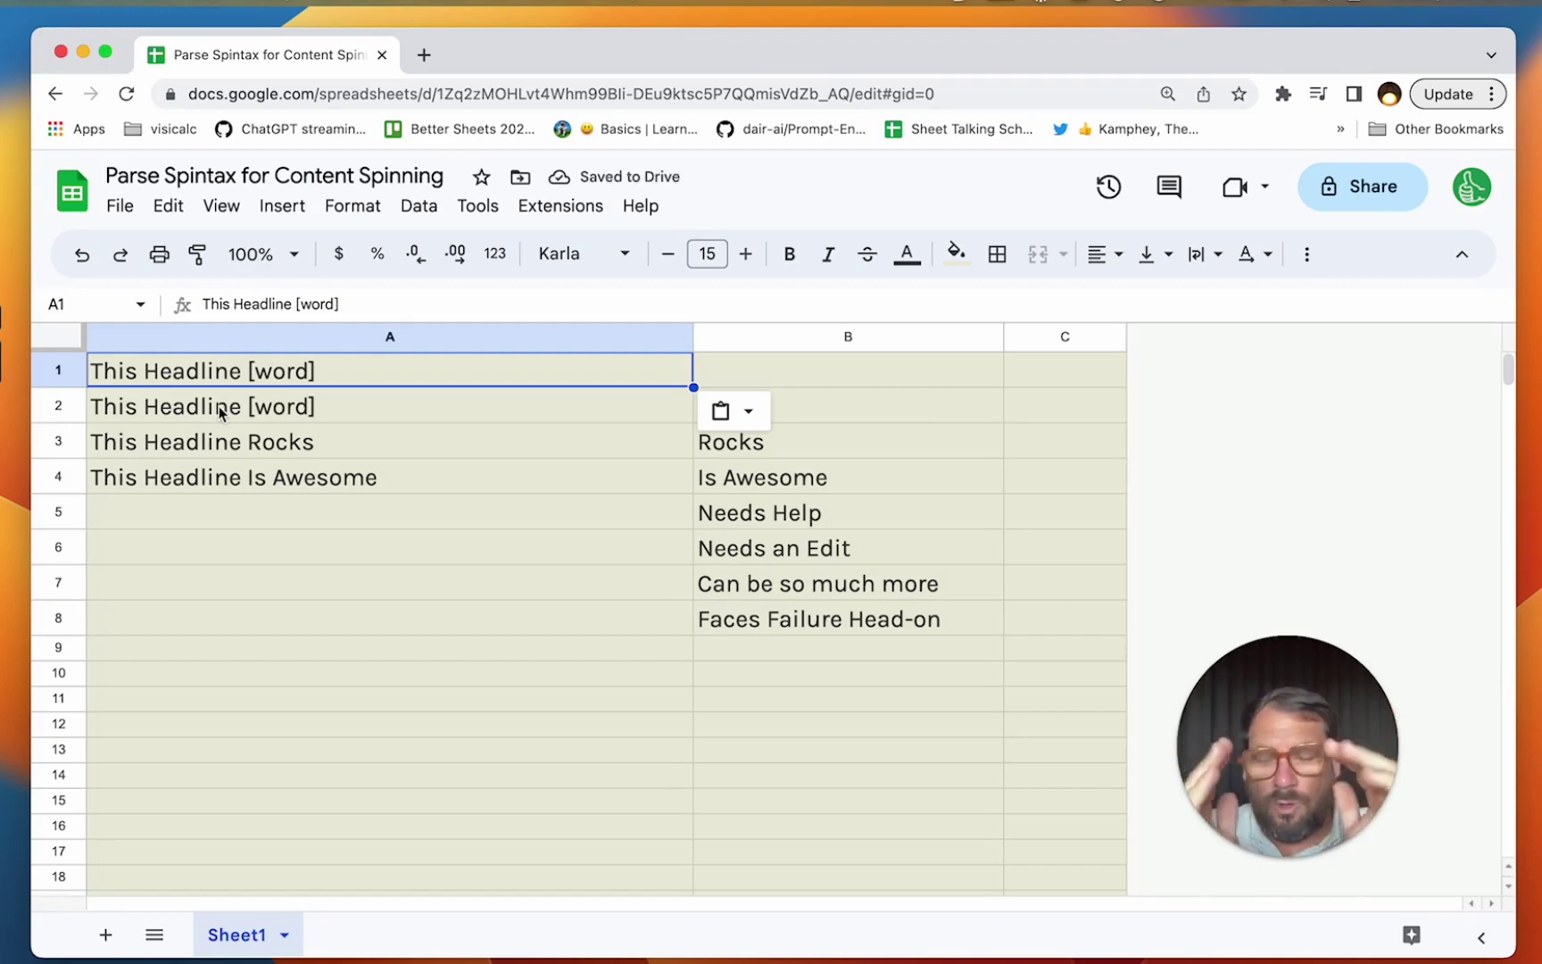
- Replace the content of cell A2 with the formula =SUBSTITUTE($A$1,"[word]",B2)
left_click(846, 405)
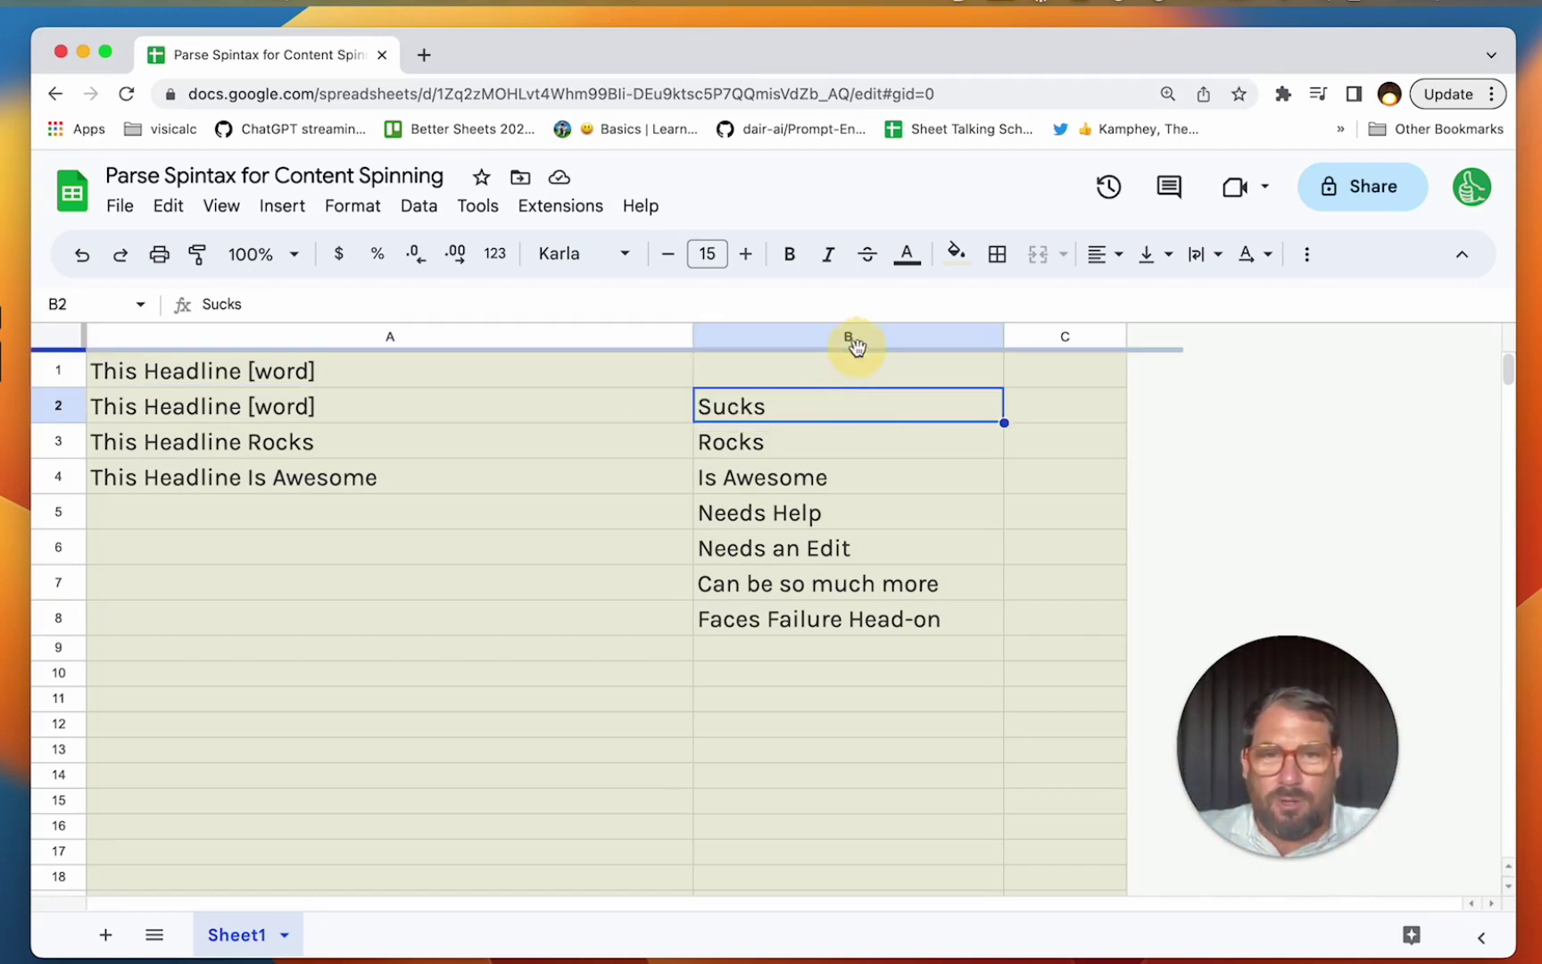
left_click_drag(803, 409, 805, 646)
left_click(284, 408)
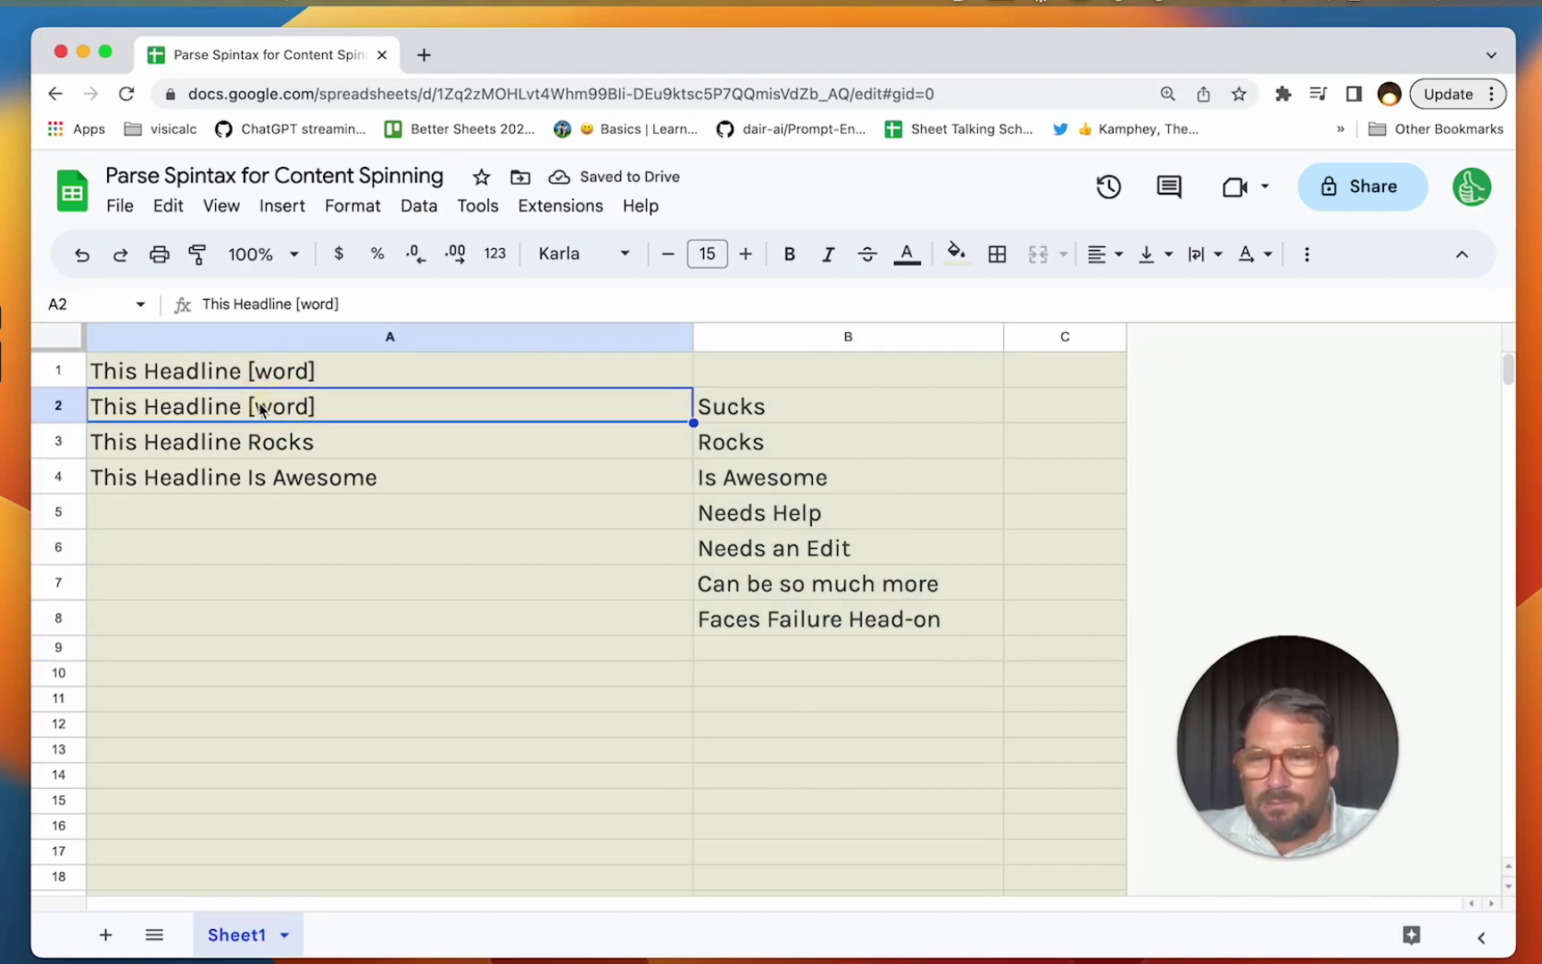
triple_click(257, 406)
type("=")
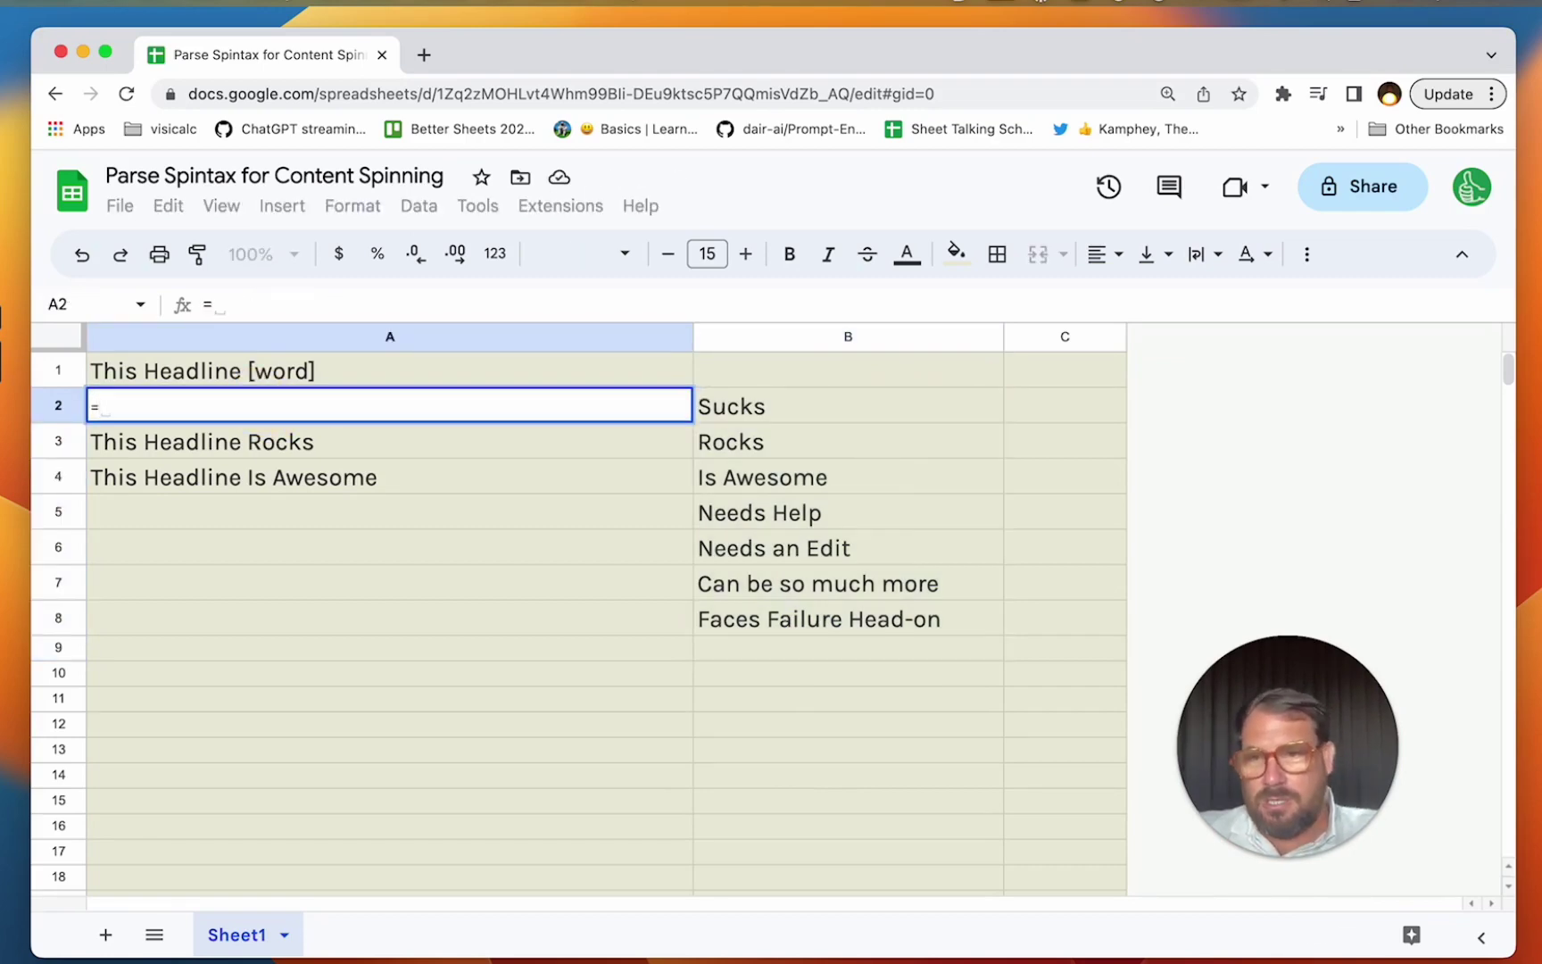
type("subst")
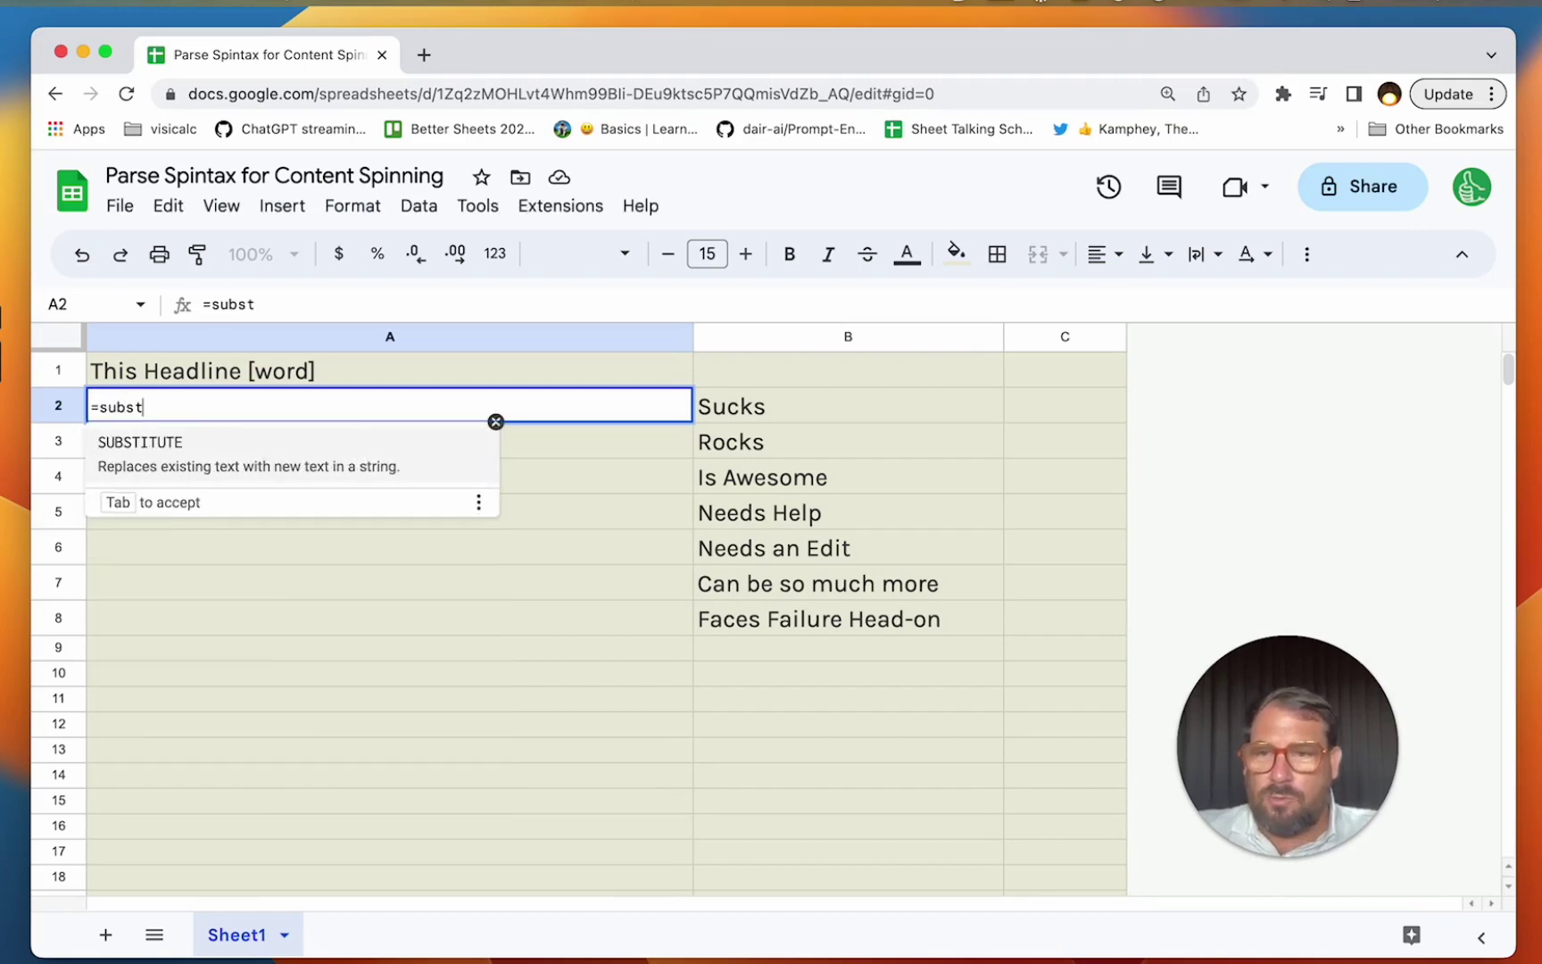
key("Tab")
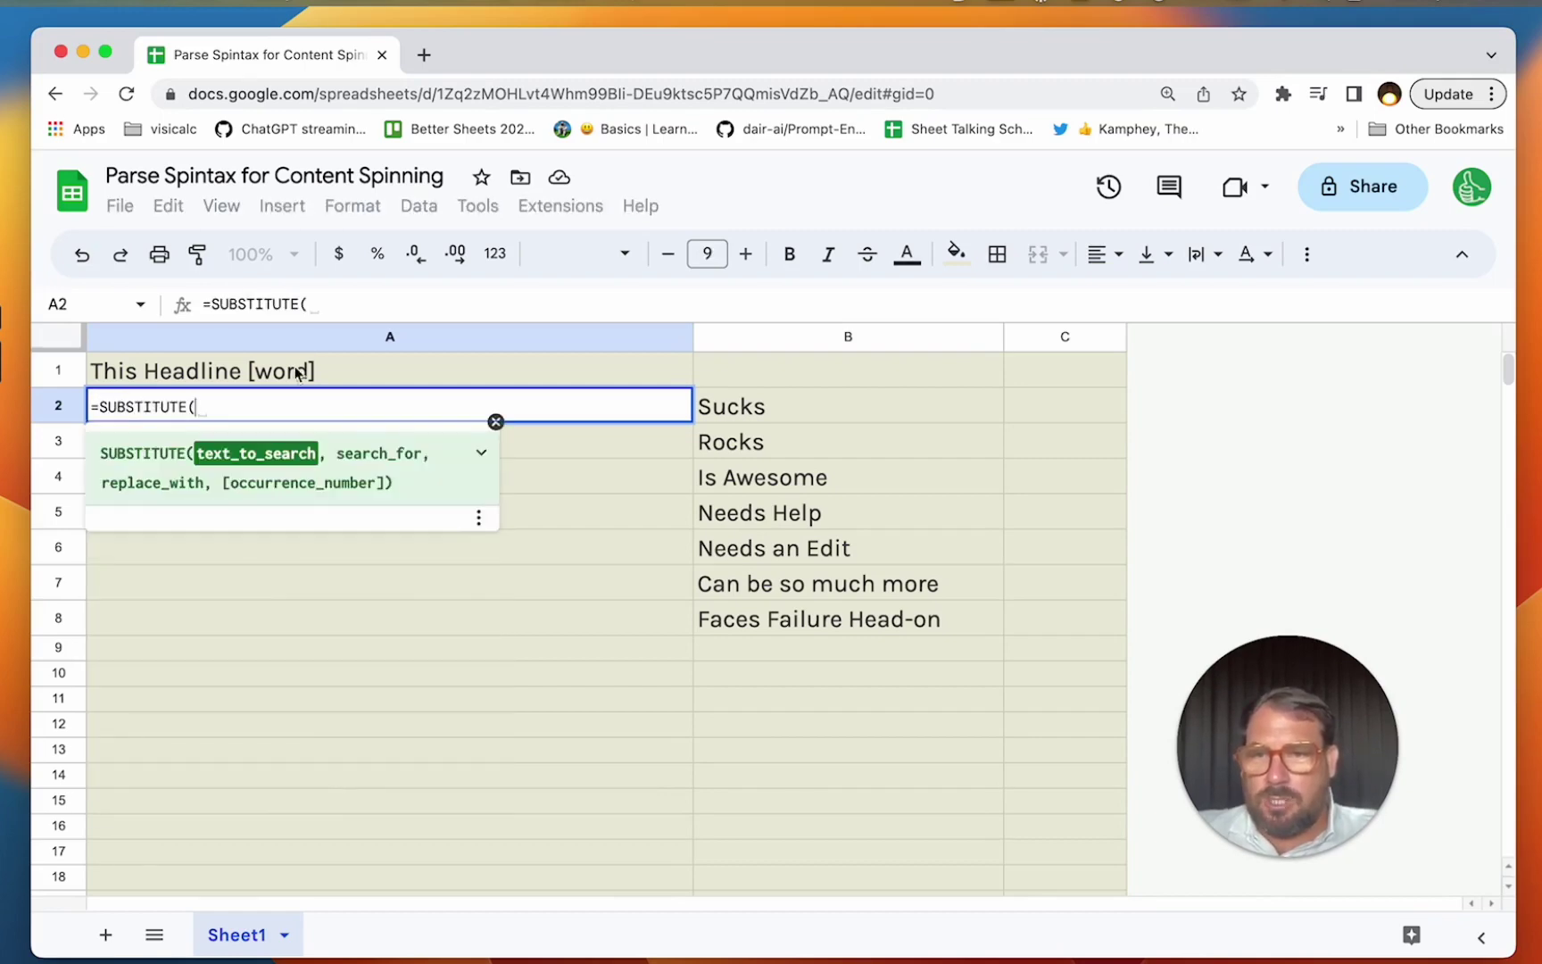
type("$")
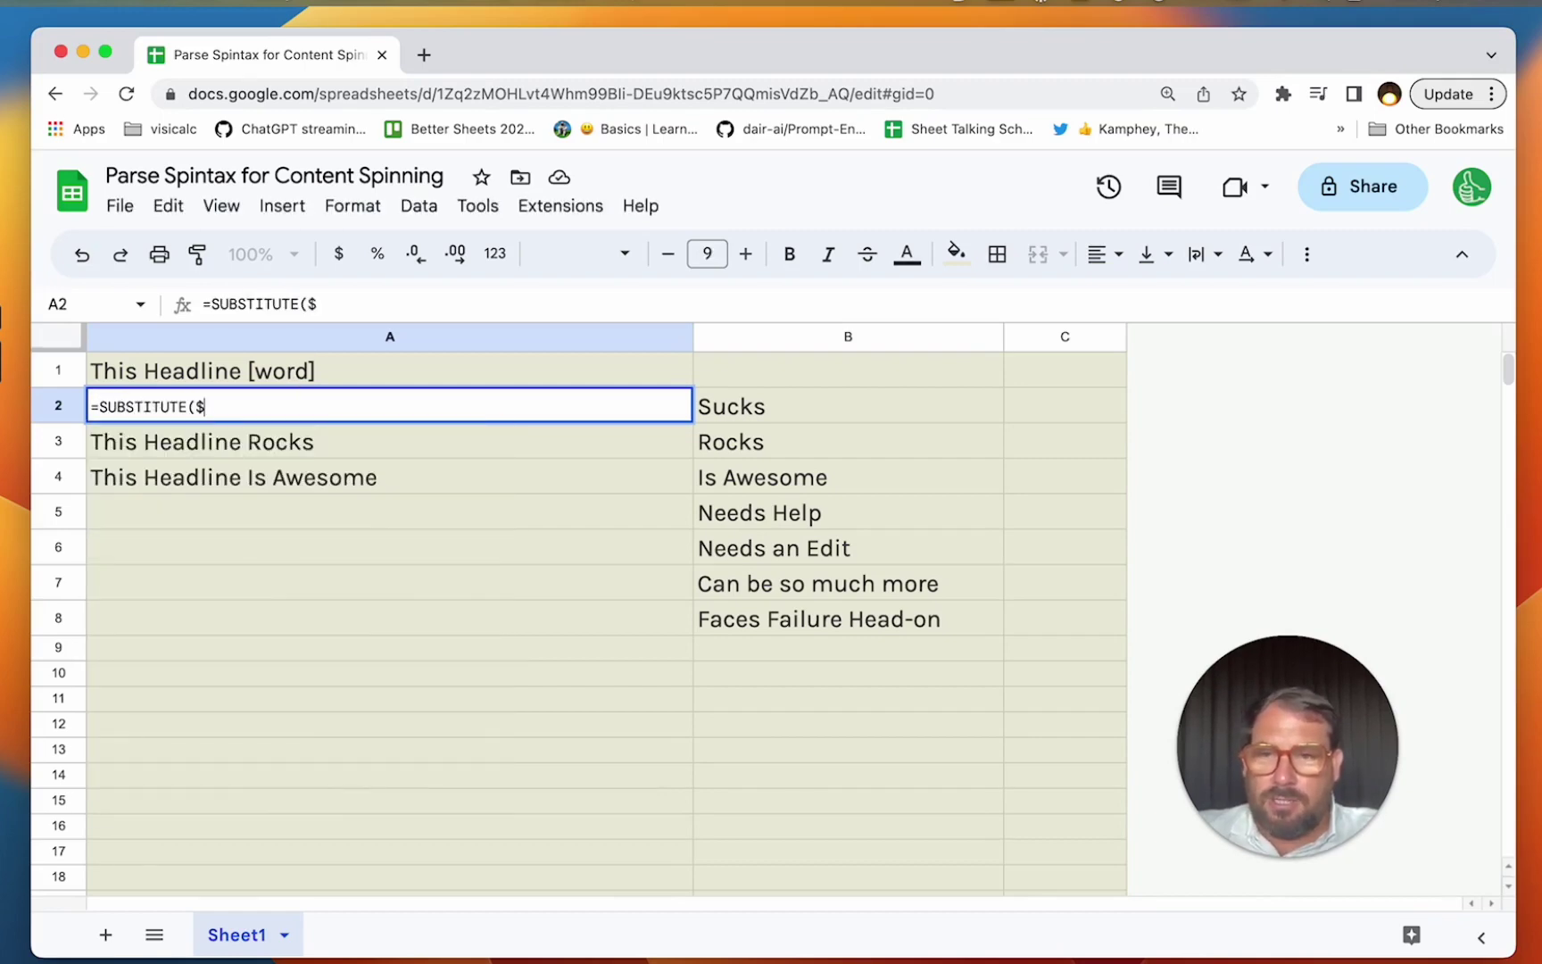
type("A$1")
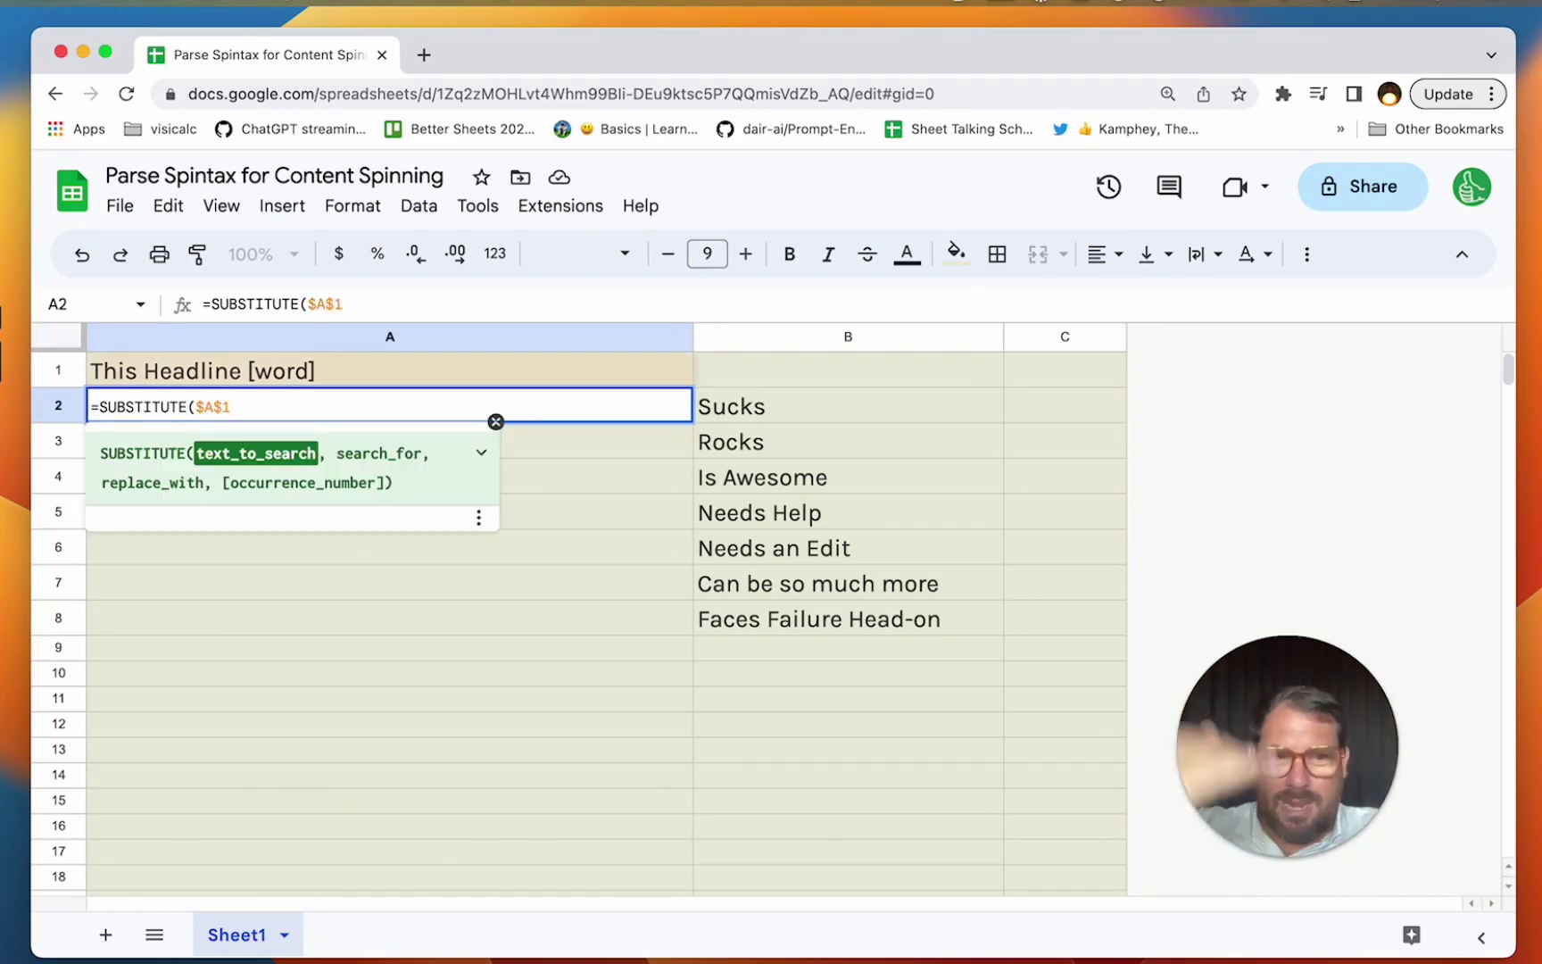
type(",")
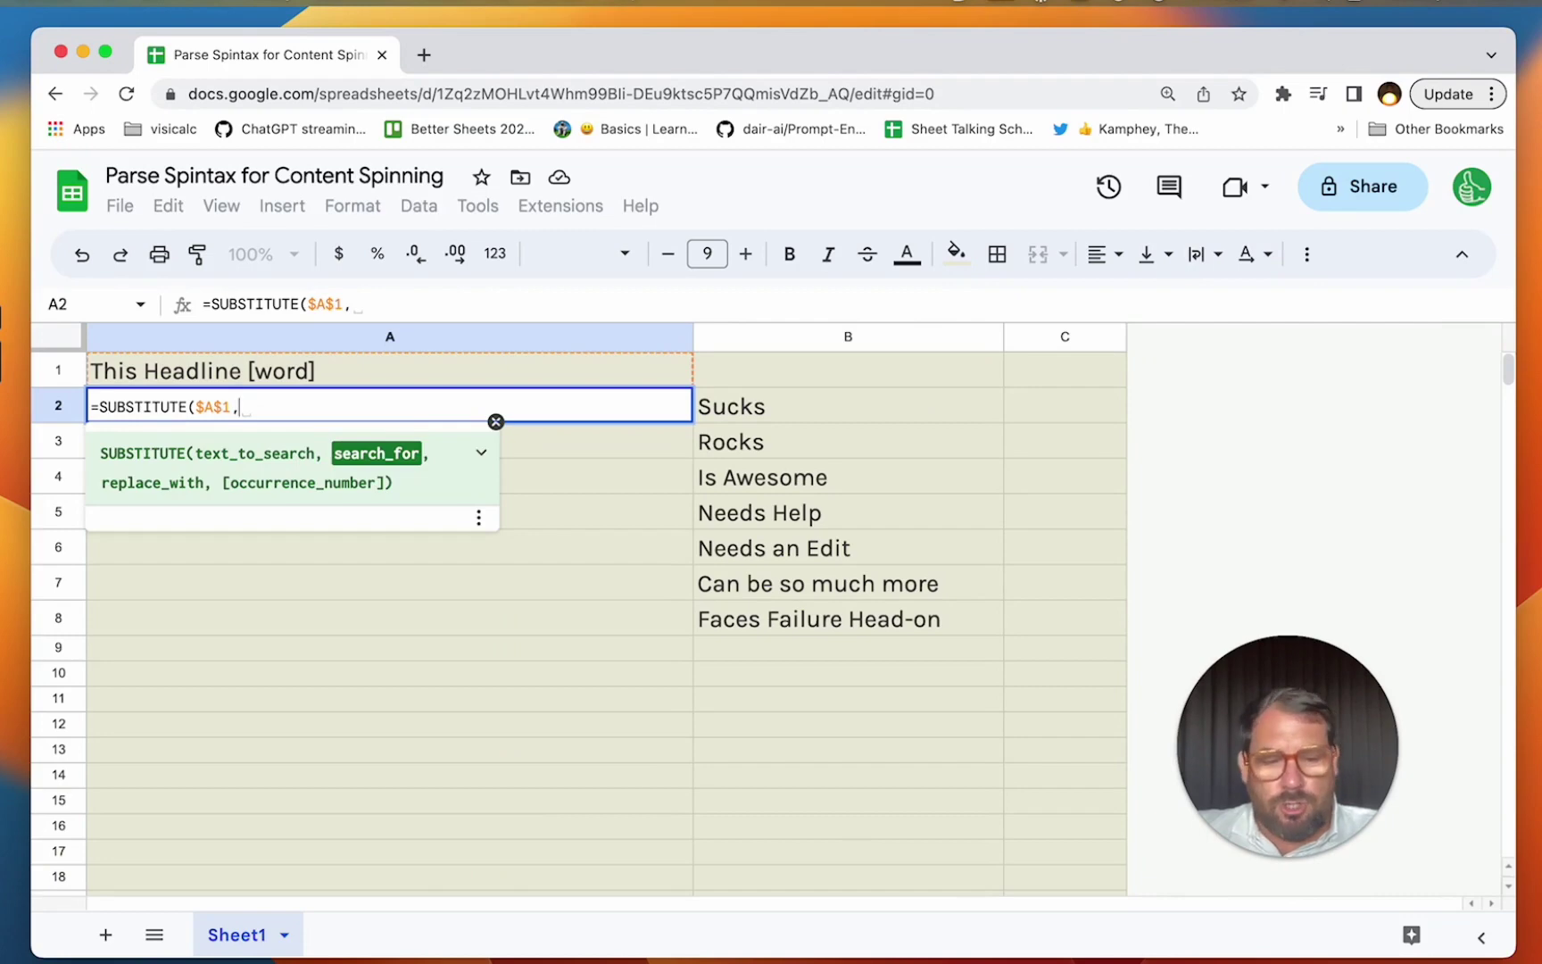
type("\"[")
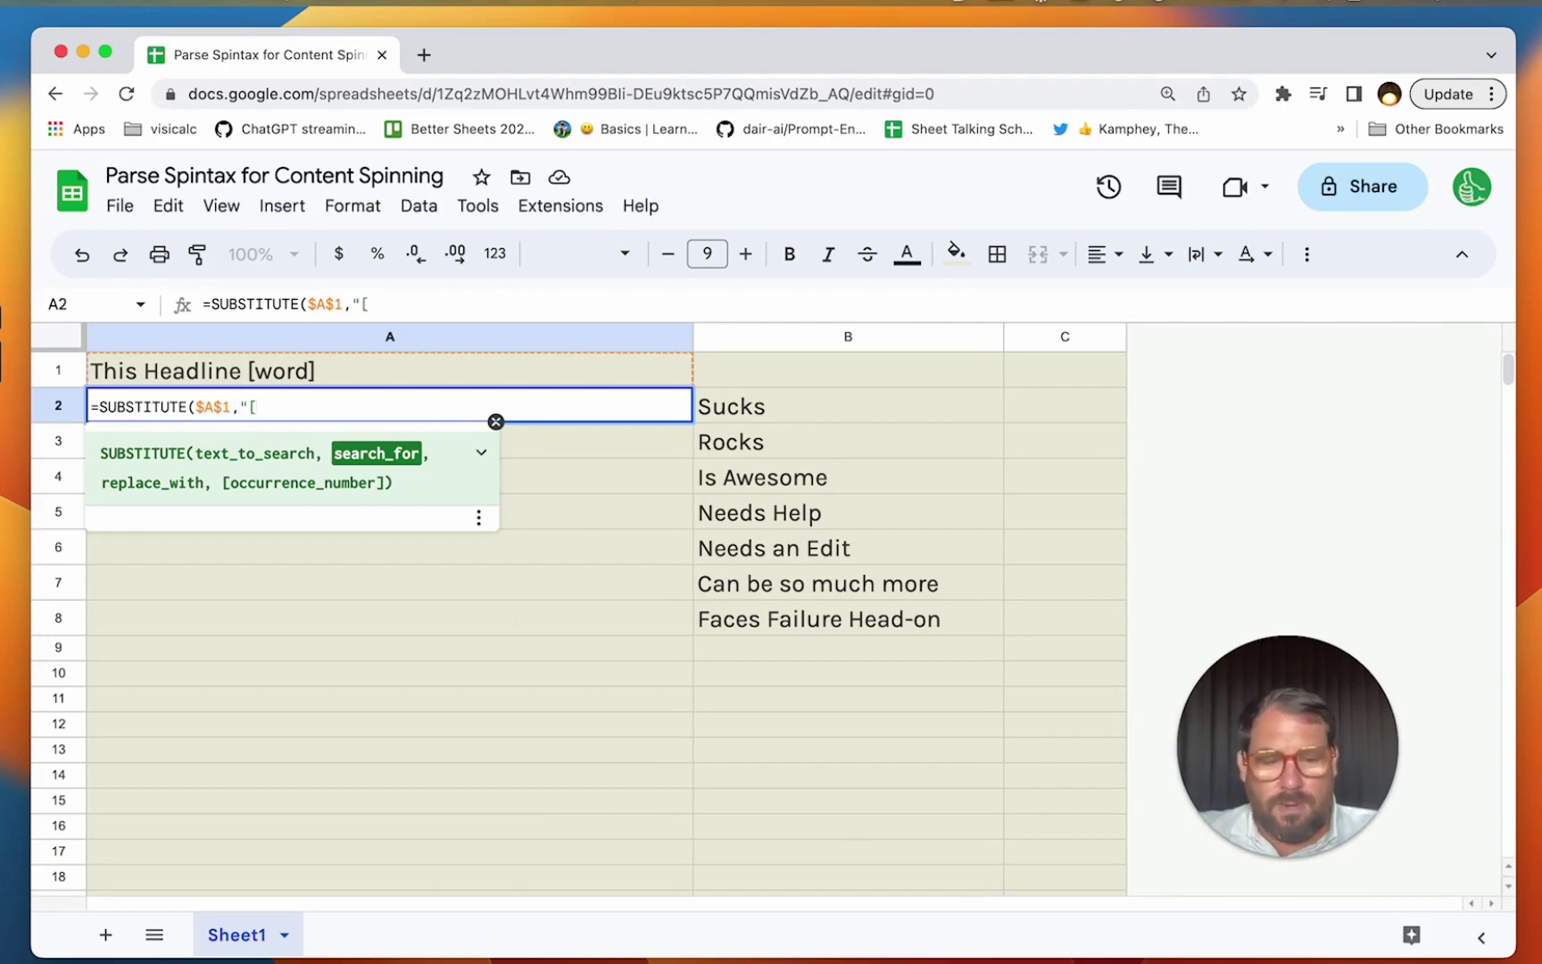
type("word]")
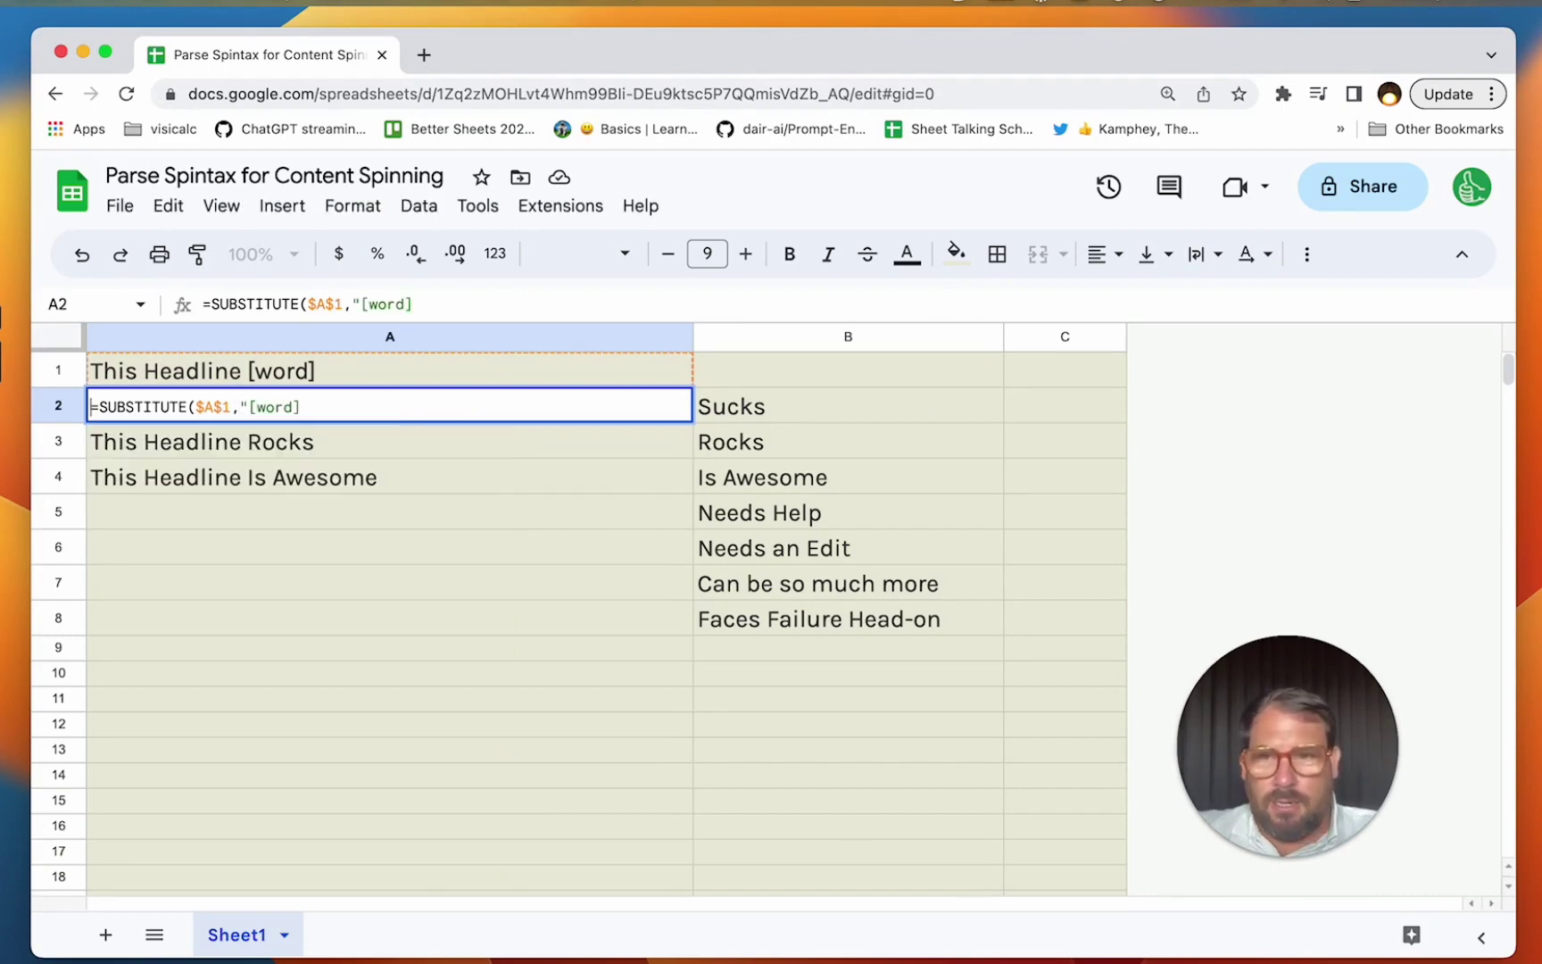
type("\"")
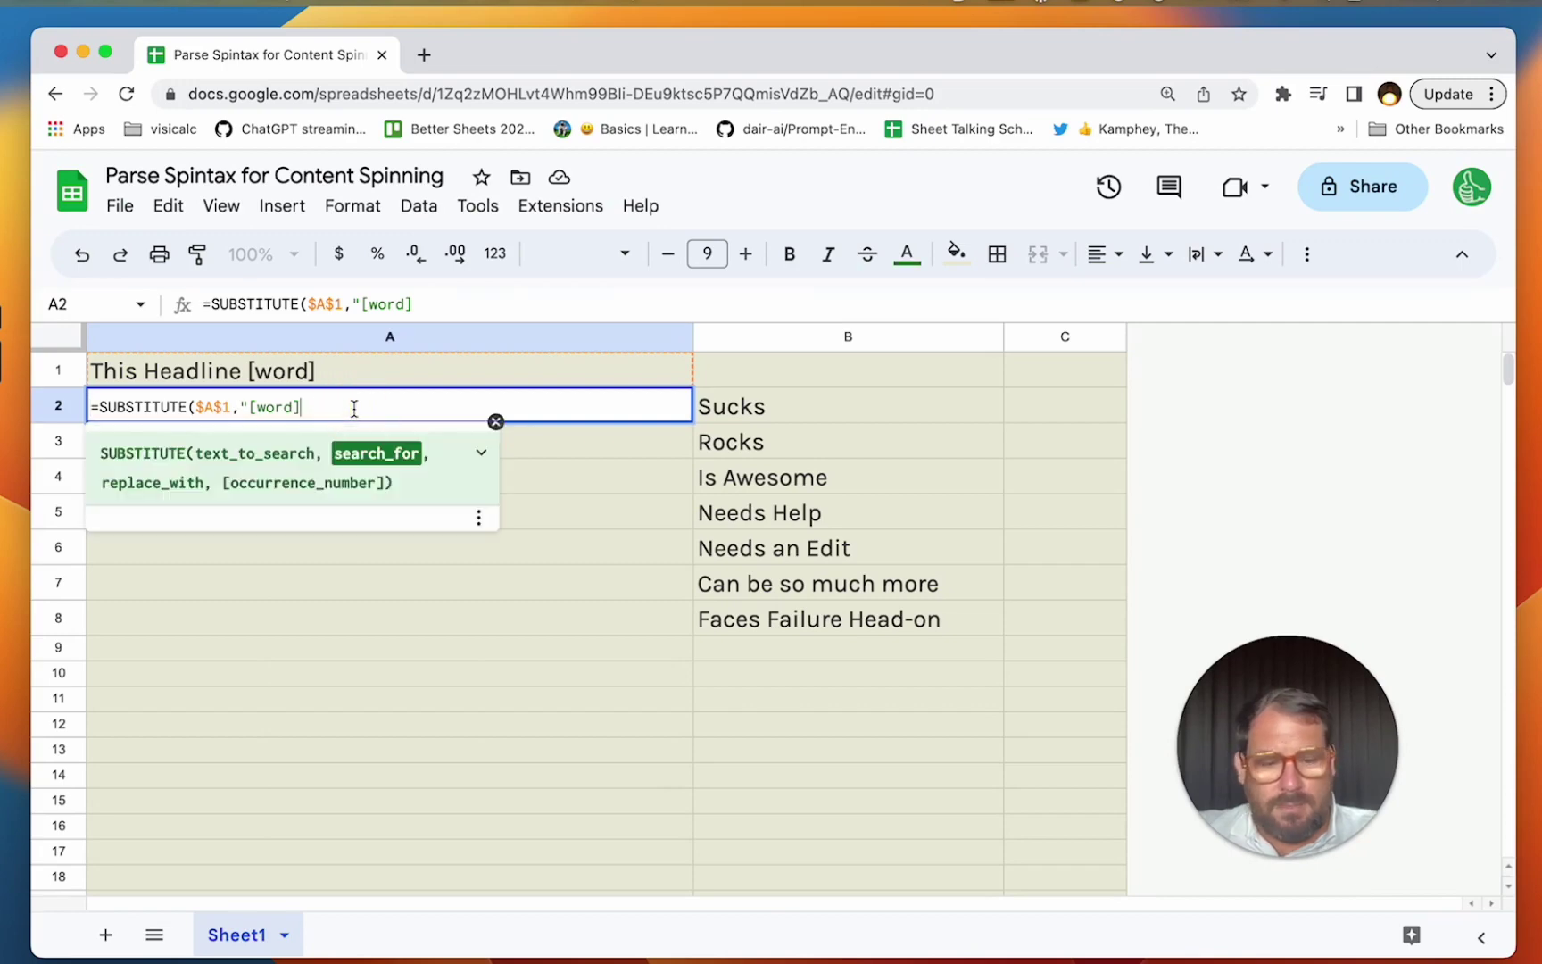
type(",")
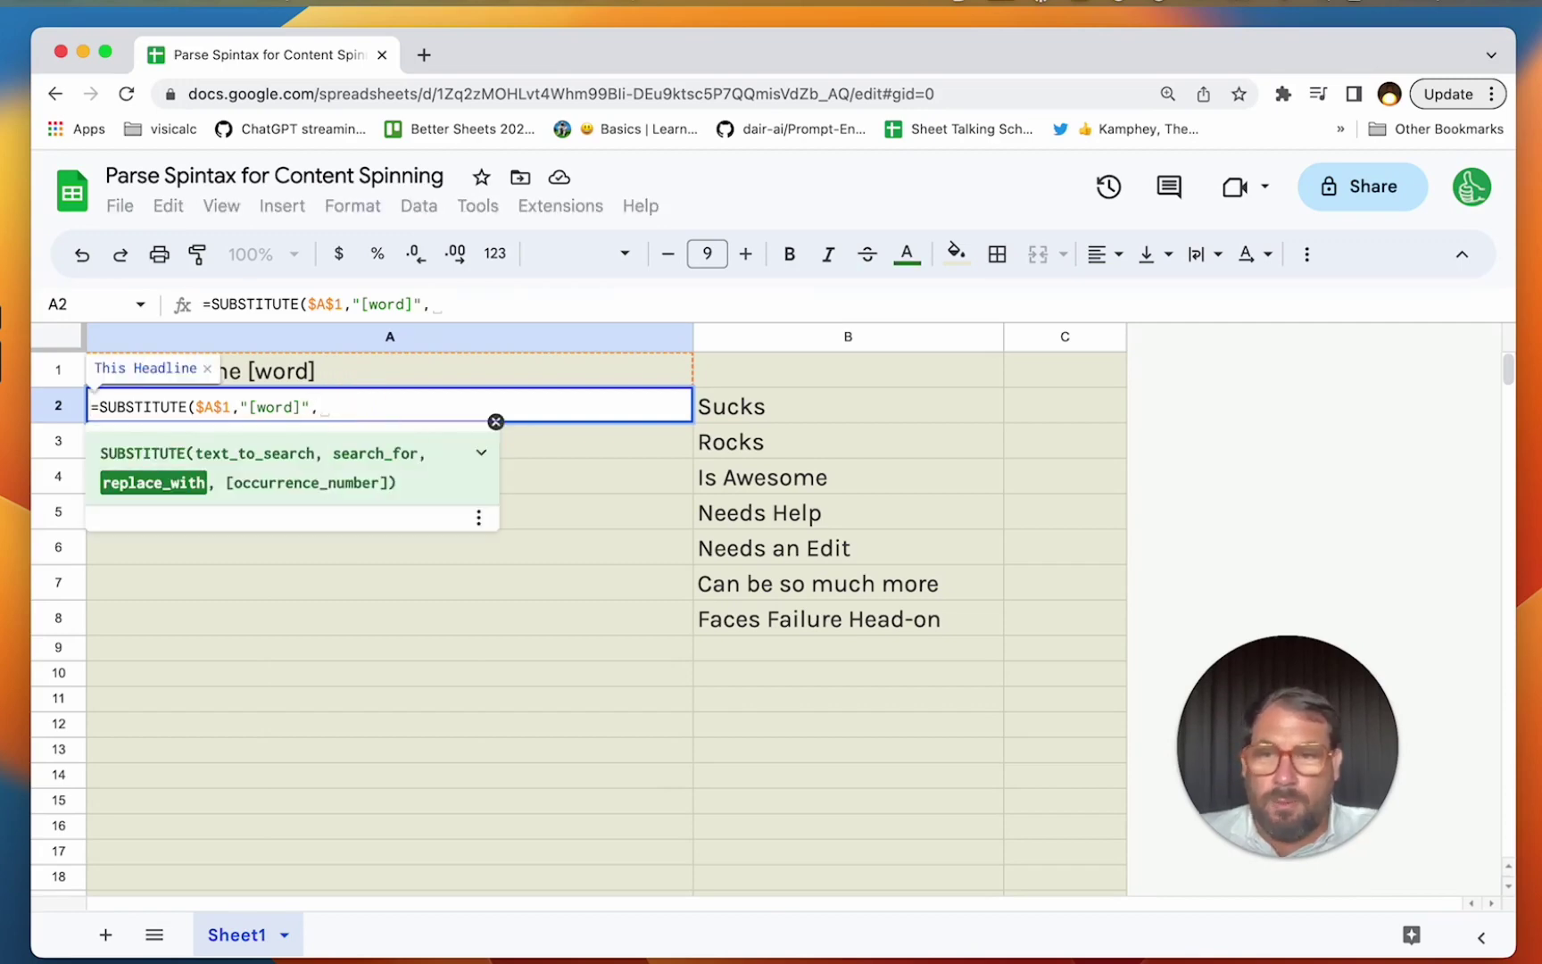
left_click(779, 408)
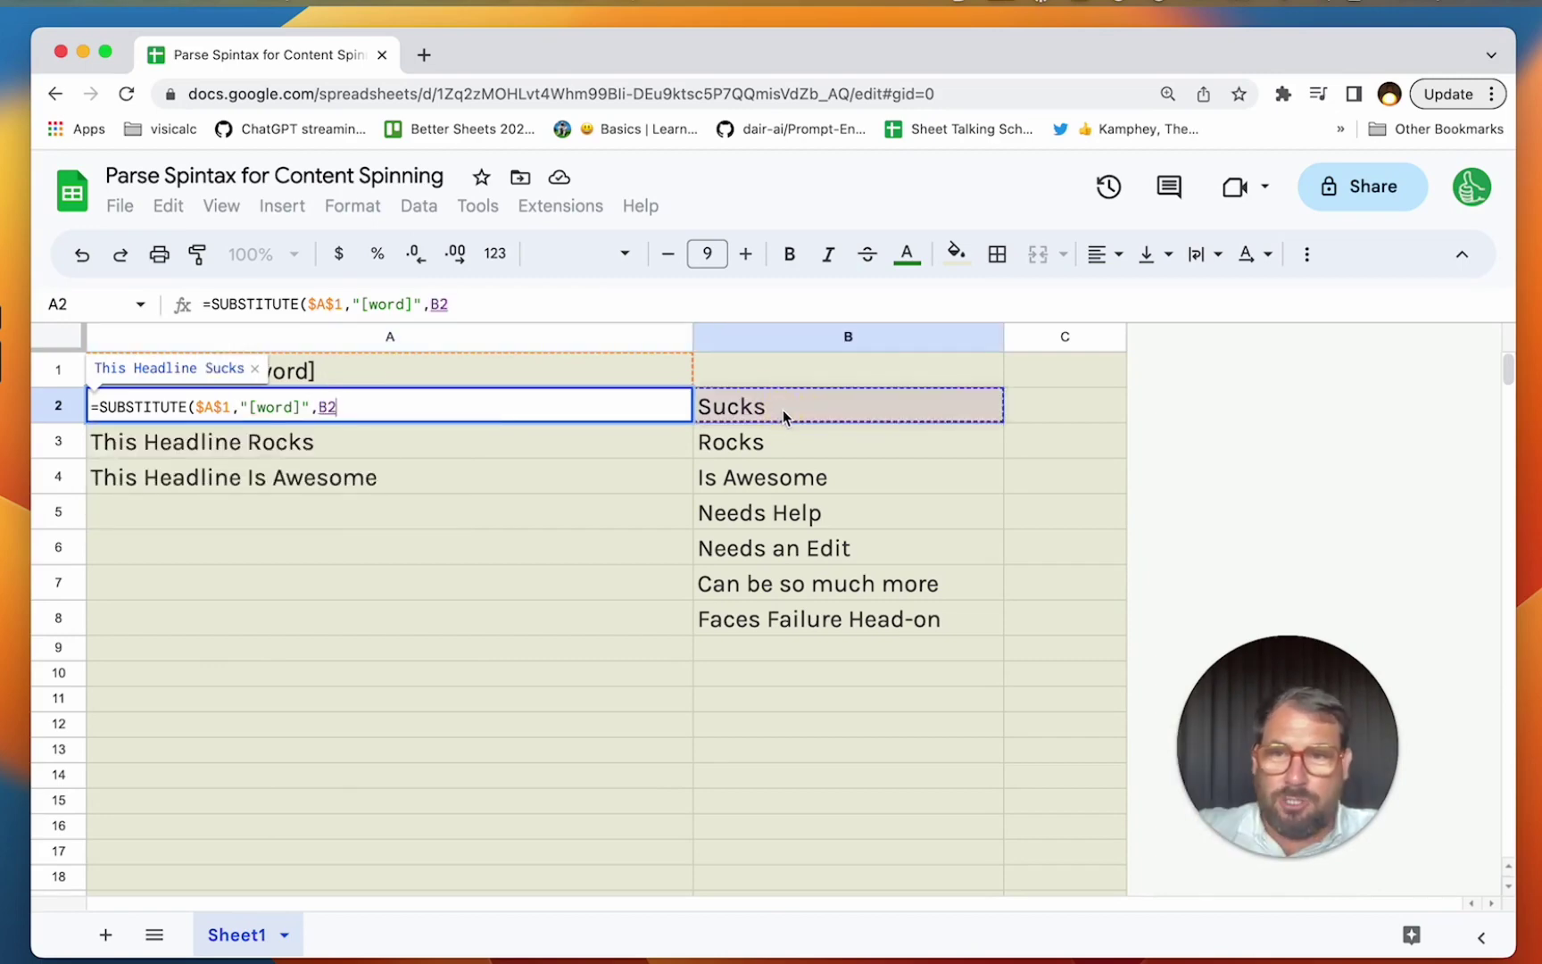
type(")")
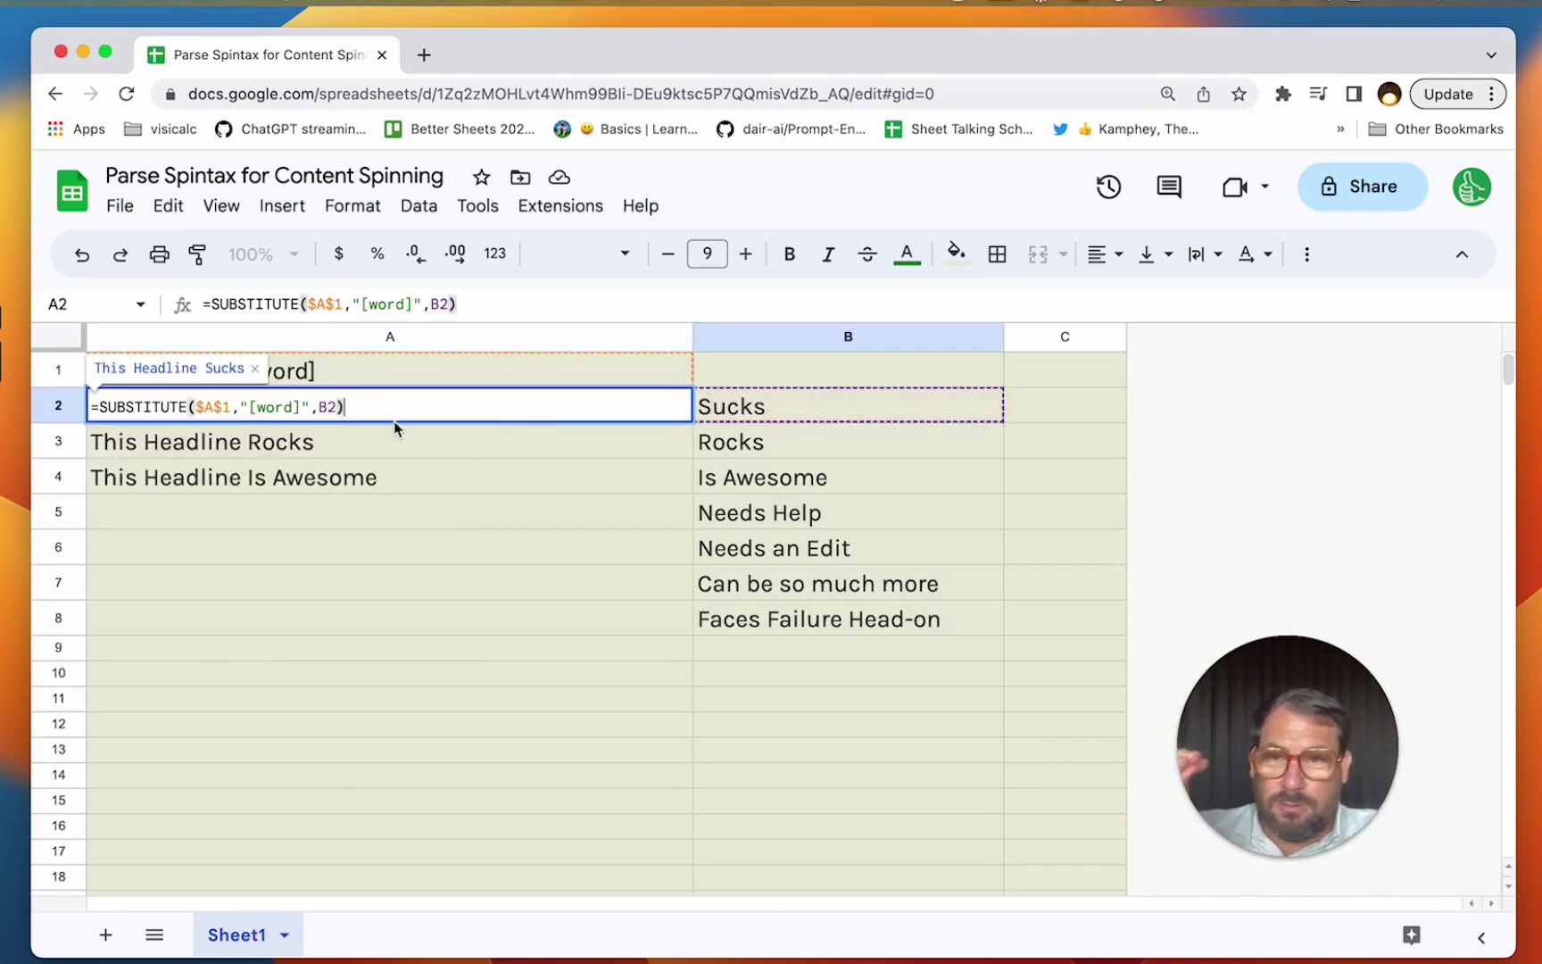
left_click(328, 407)
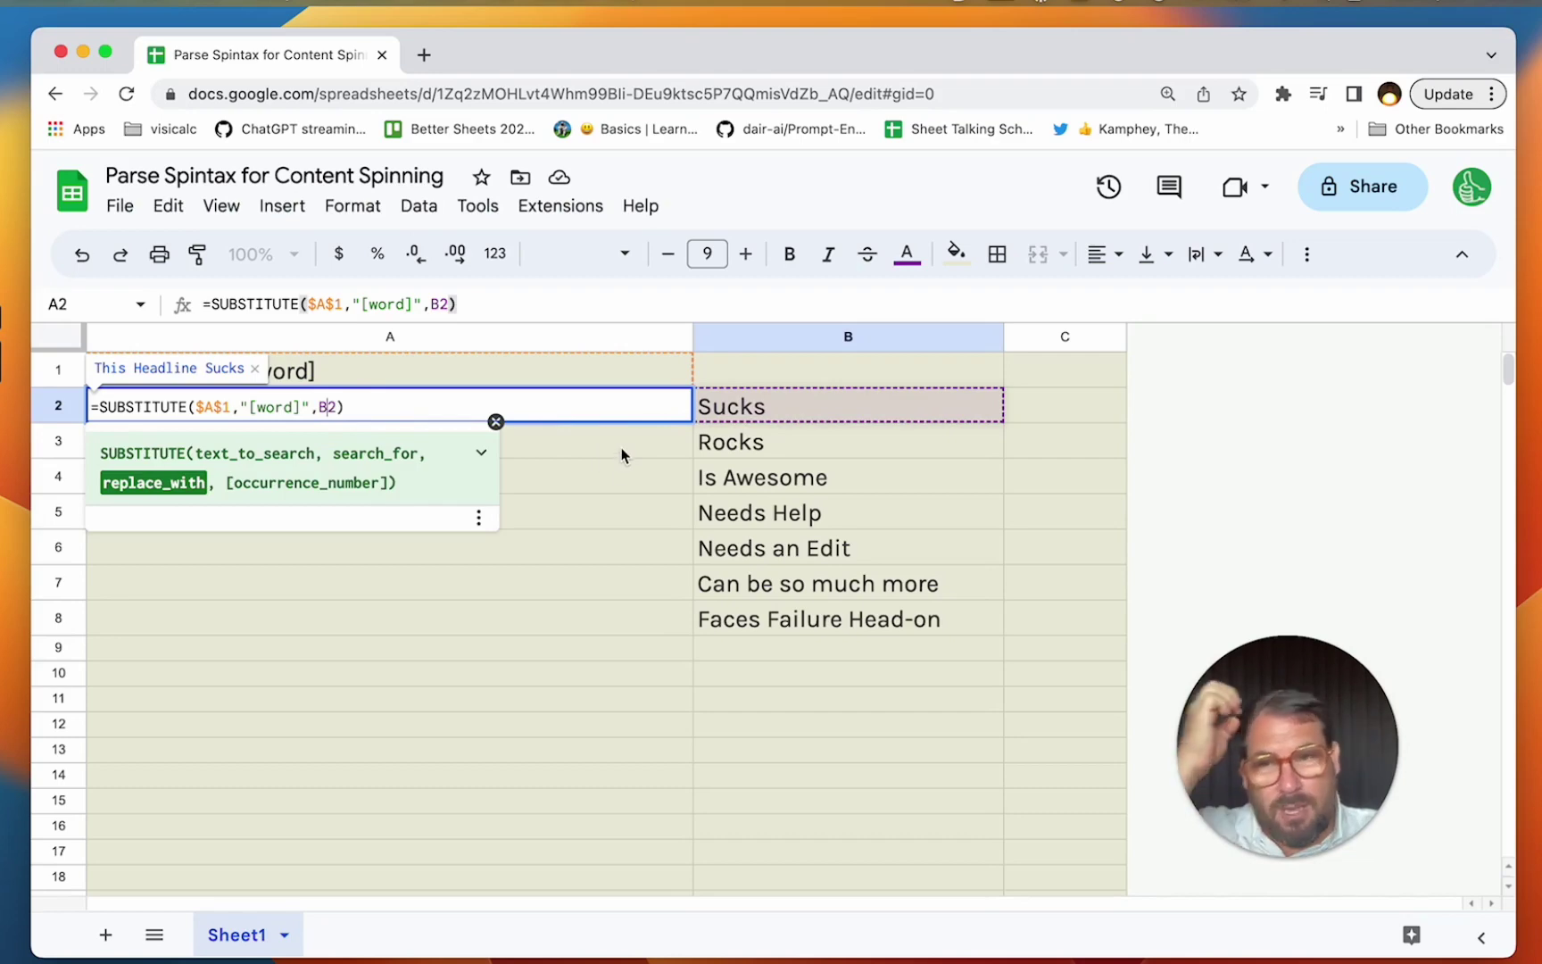
key("Return")
- Copy the SUBSTITUTE formula from cell A2 down into cells A3 to A8
key("Up")
key("cmd+c")
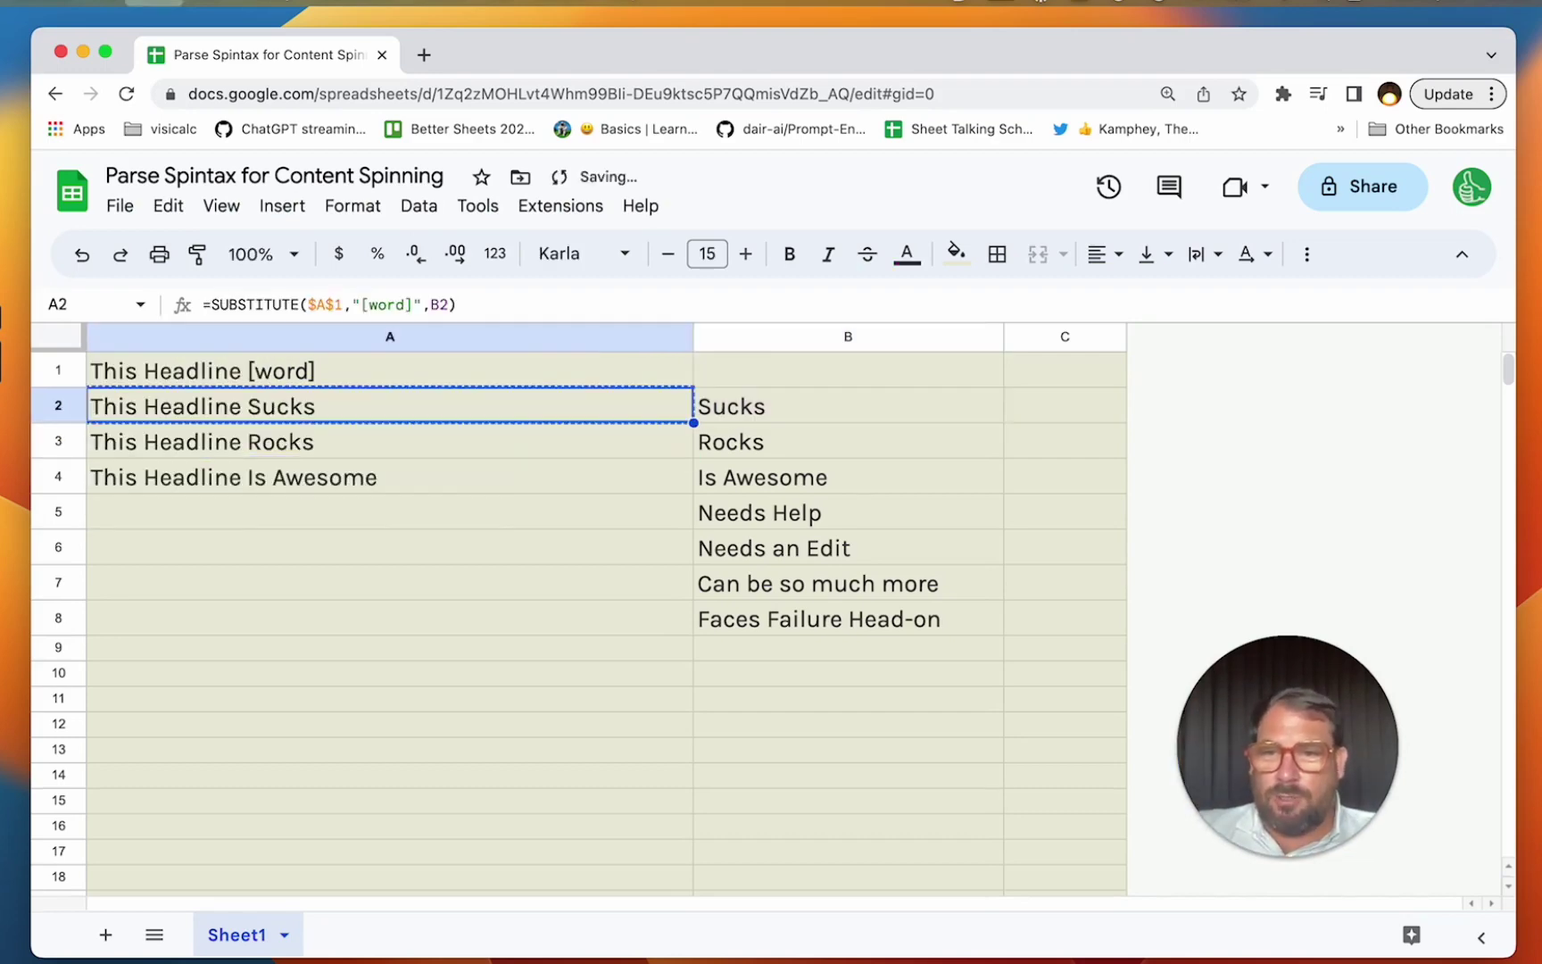
key("Down")
key("cmd+v")
key("Down")
key("cmd+v")
key("Down")
key("cmd+v")
key("Down")
key("cmd+v")
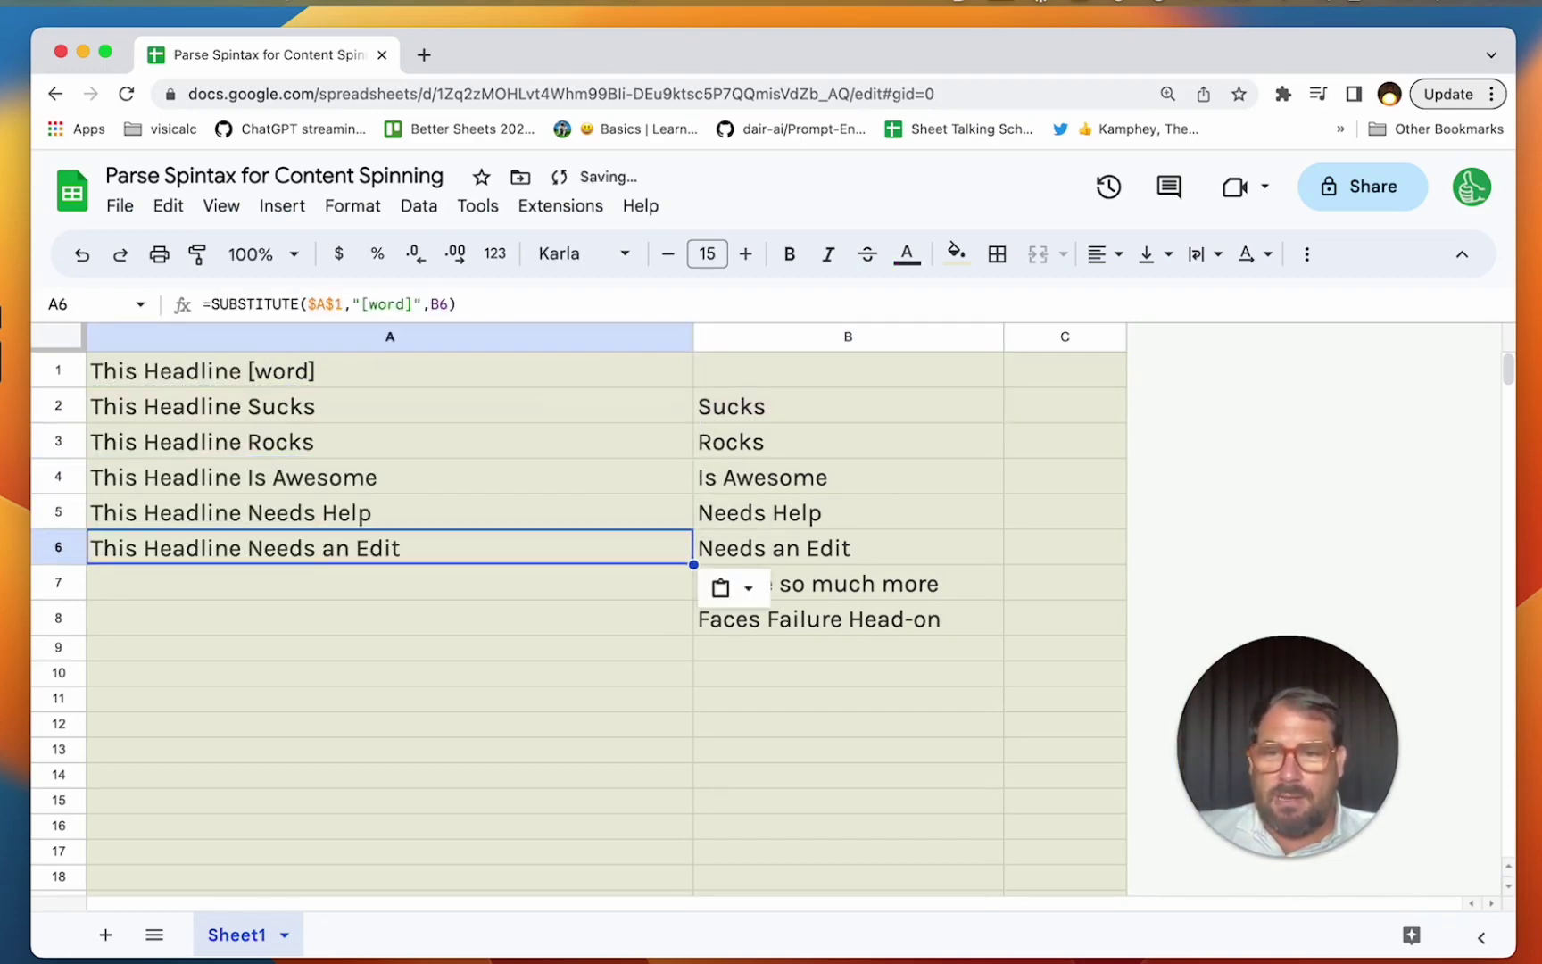
key("Down")
key("cmd+v")
key("Down")
key("cmd+v")
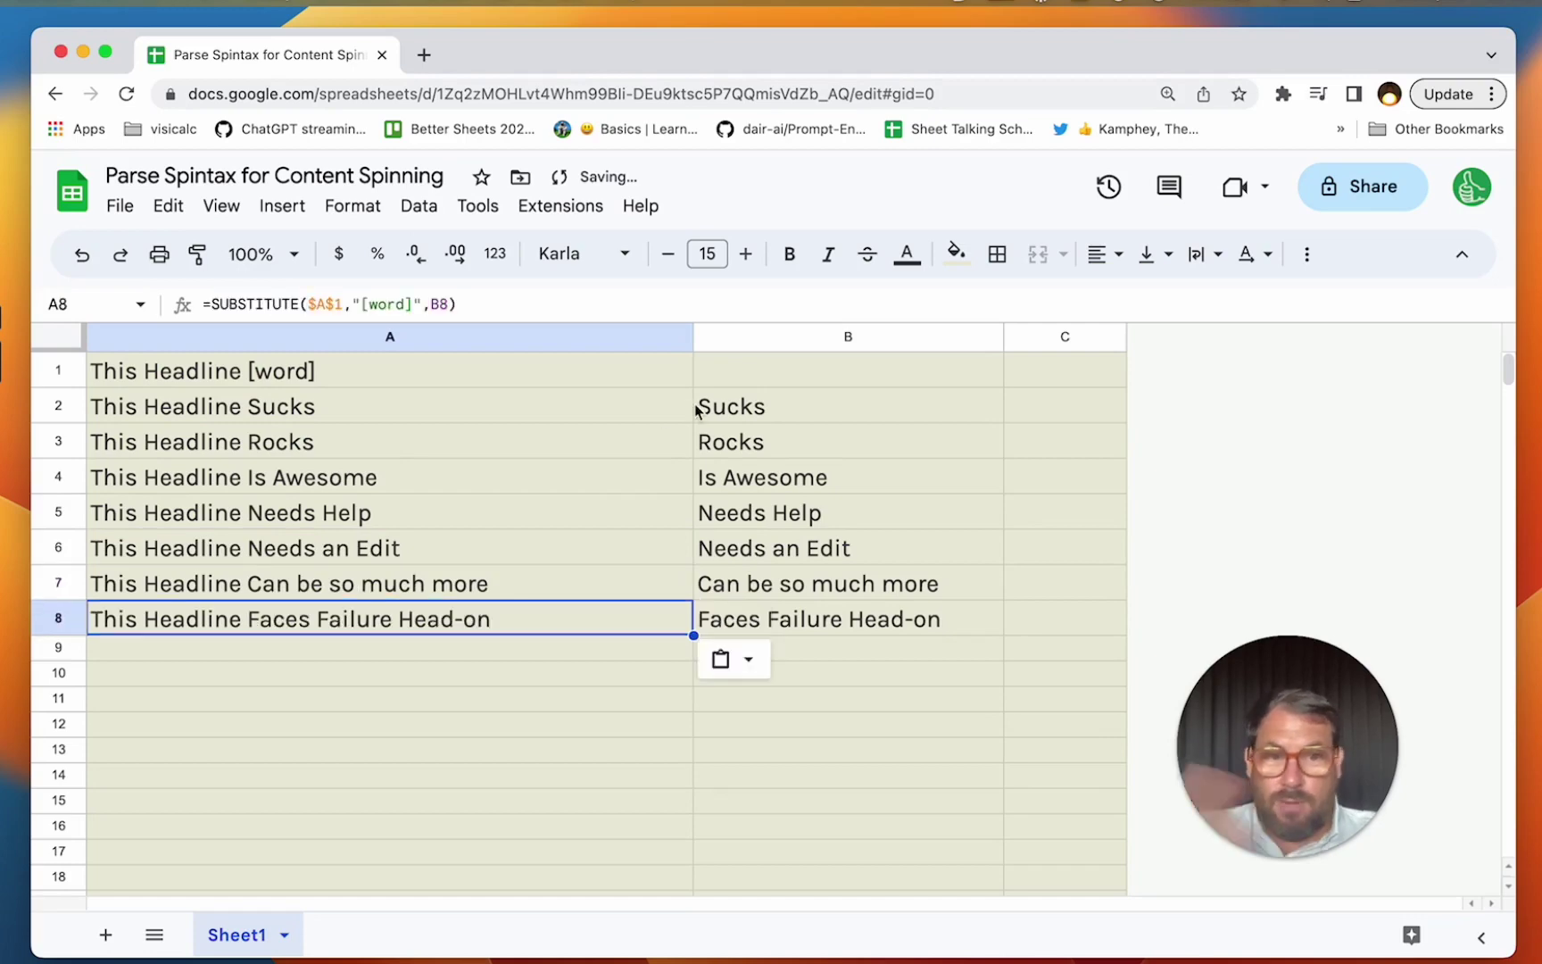
- Examine the generated headlines and their formulas in column A against the phrases listed in column B
left_click_drag(396, 406, 401, 583)
left_click_drag(760, 417, 784, 654)
left_click(877, 427)
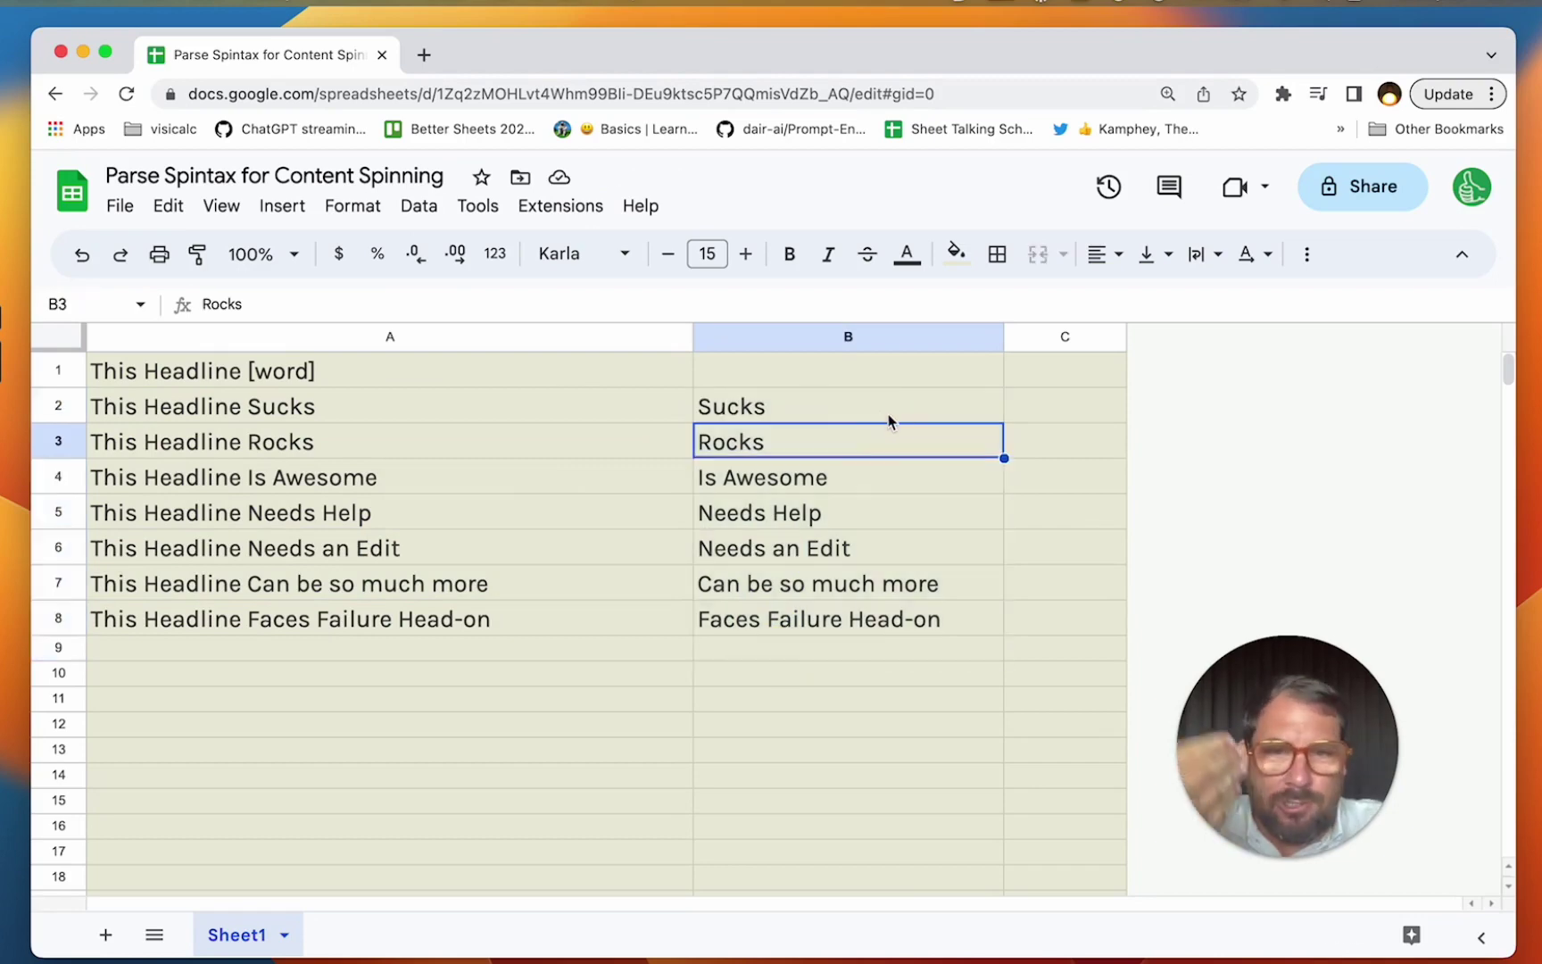
left_click_drag(888, 412, 875, 711)
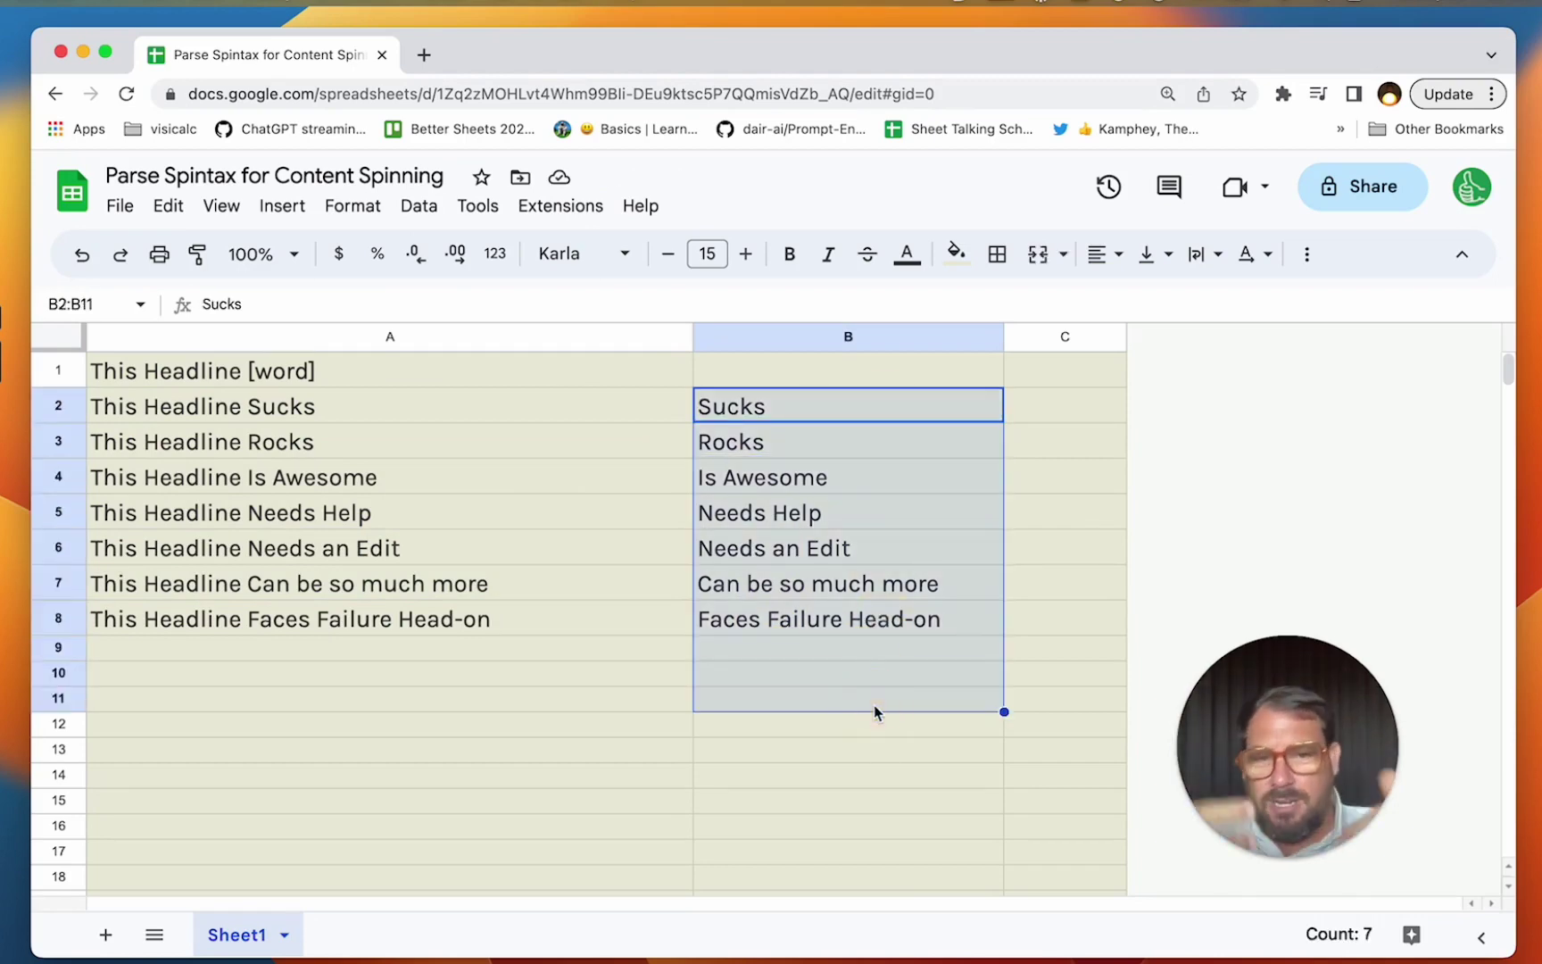
left_click(779, 422)
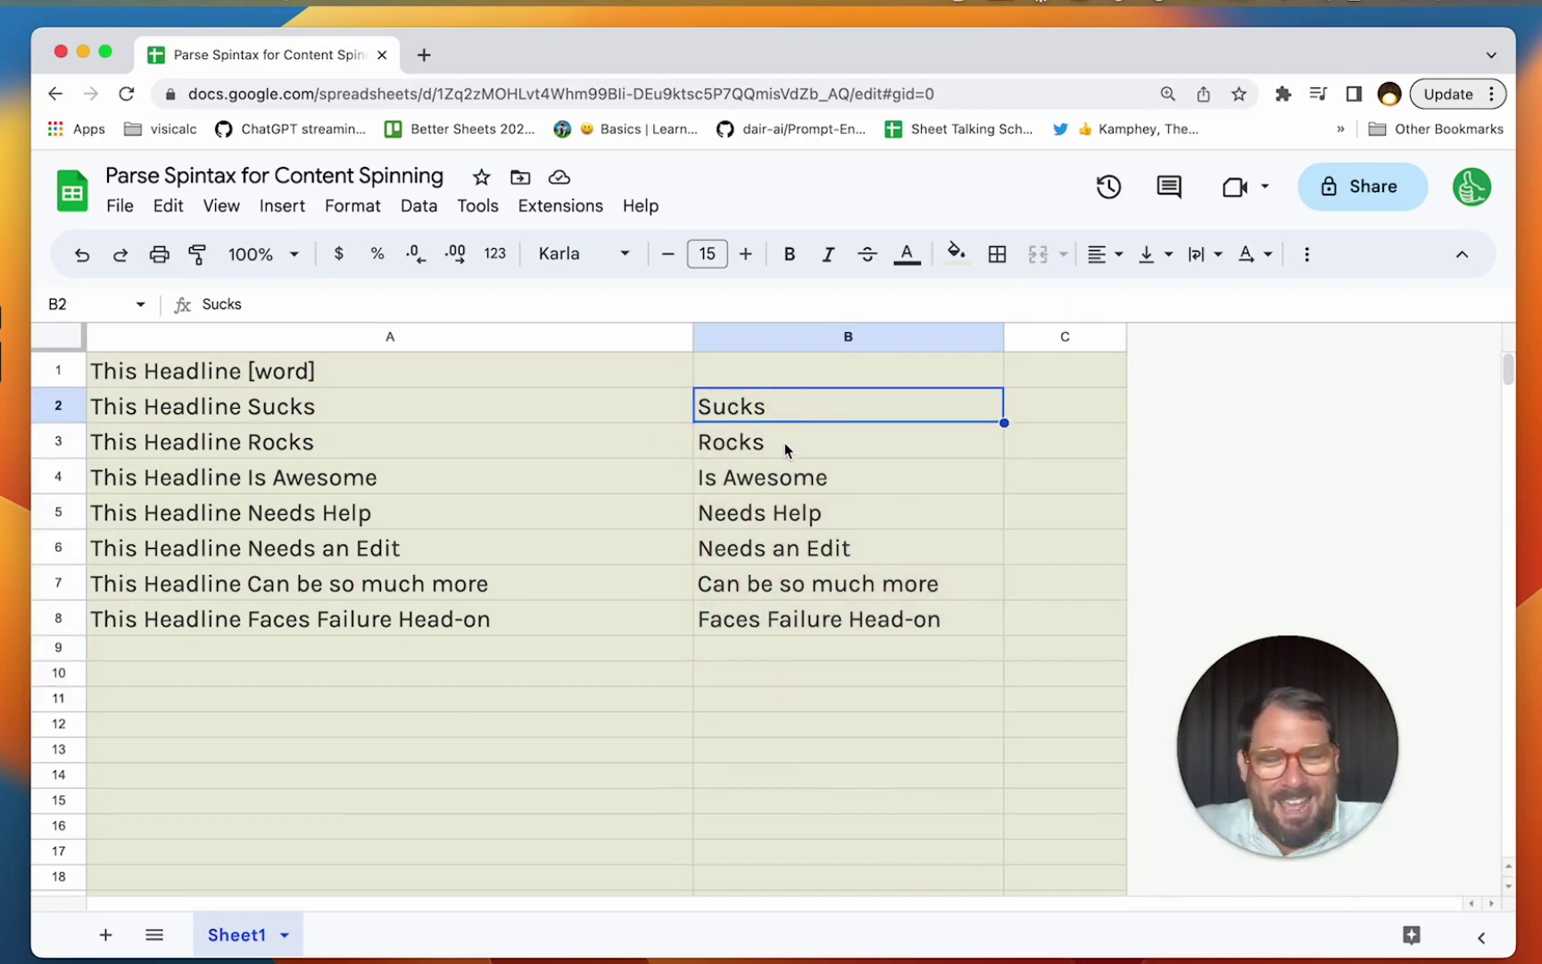
left_click(337, 425)
left_click(335, 446)
left_click(357, 480)
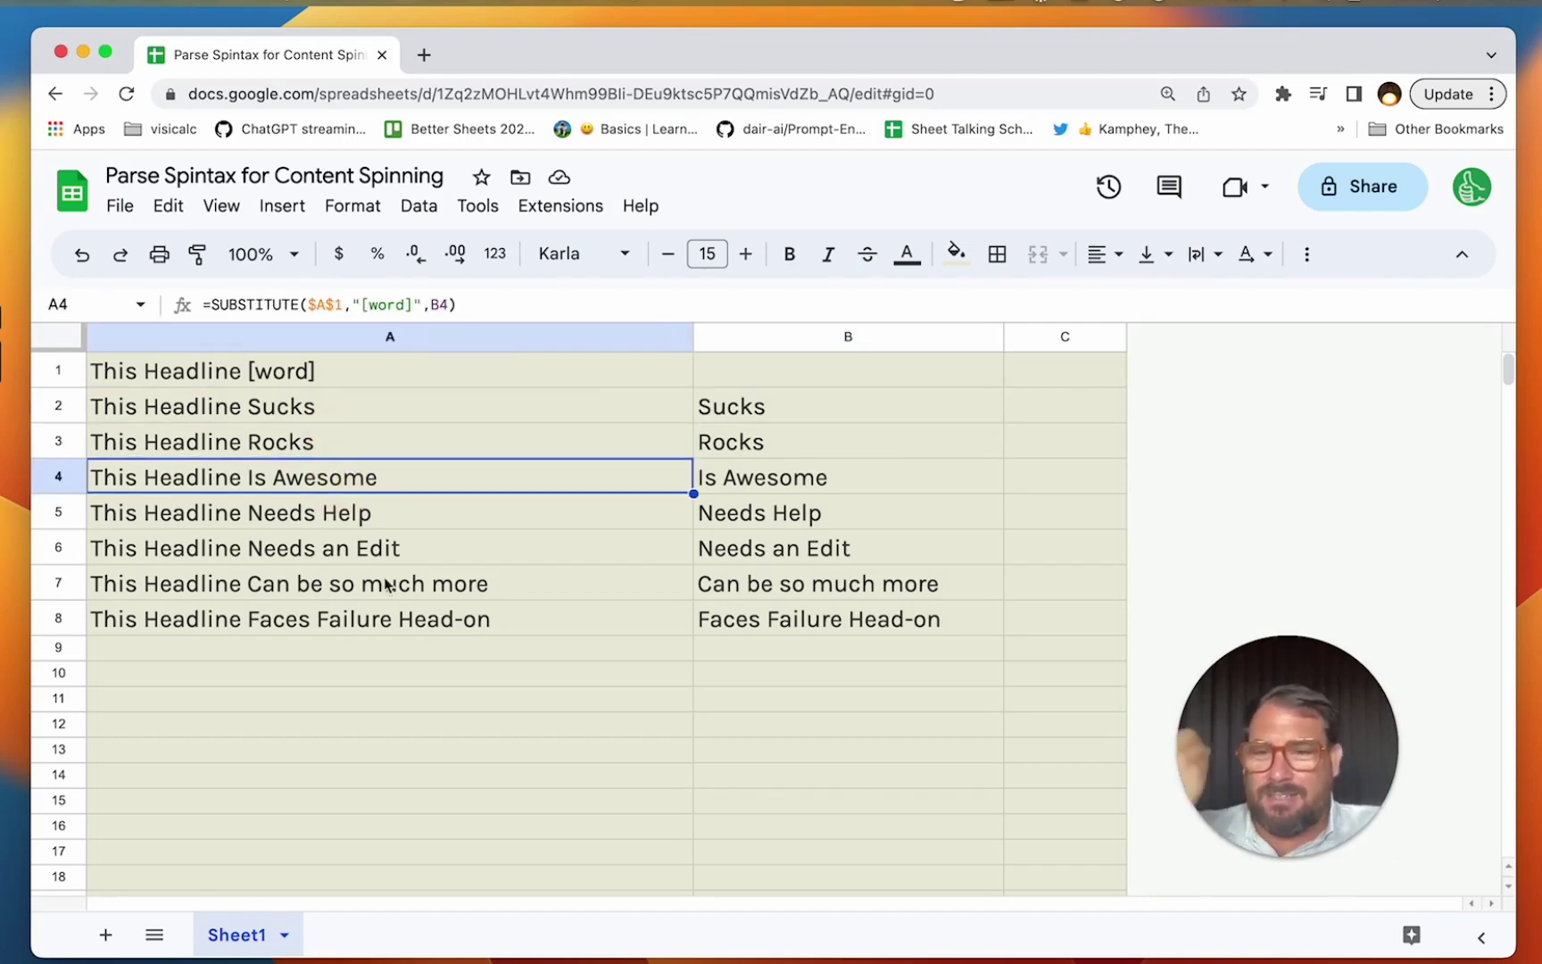
left_click(409, 621)
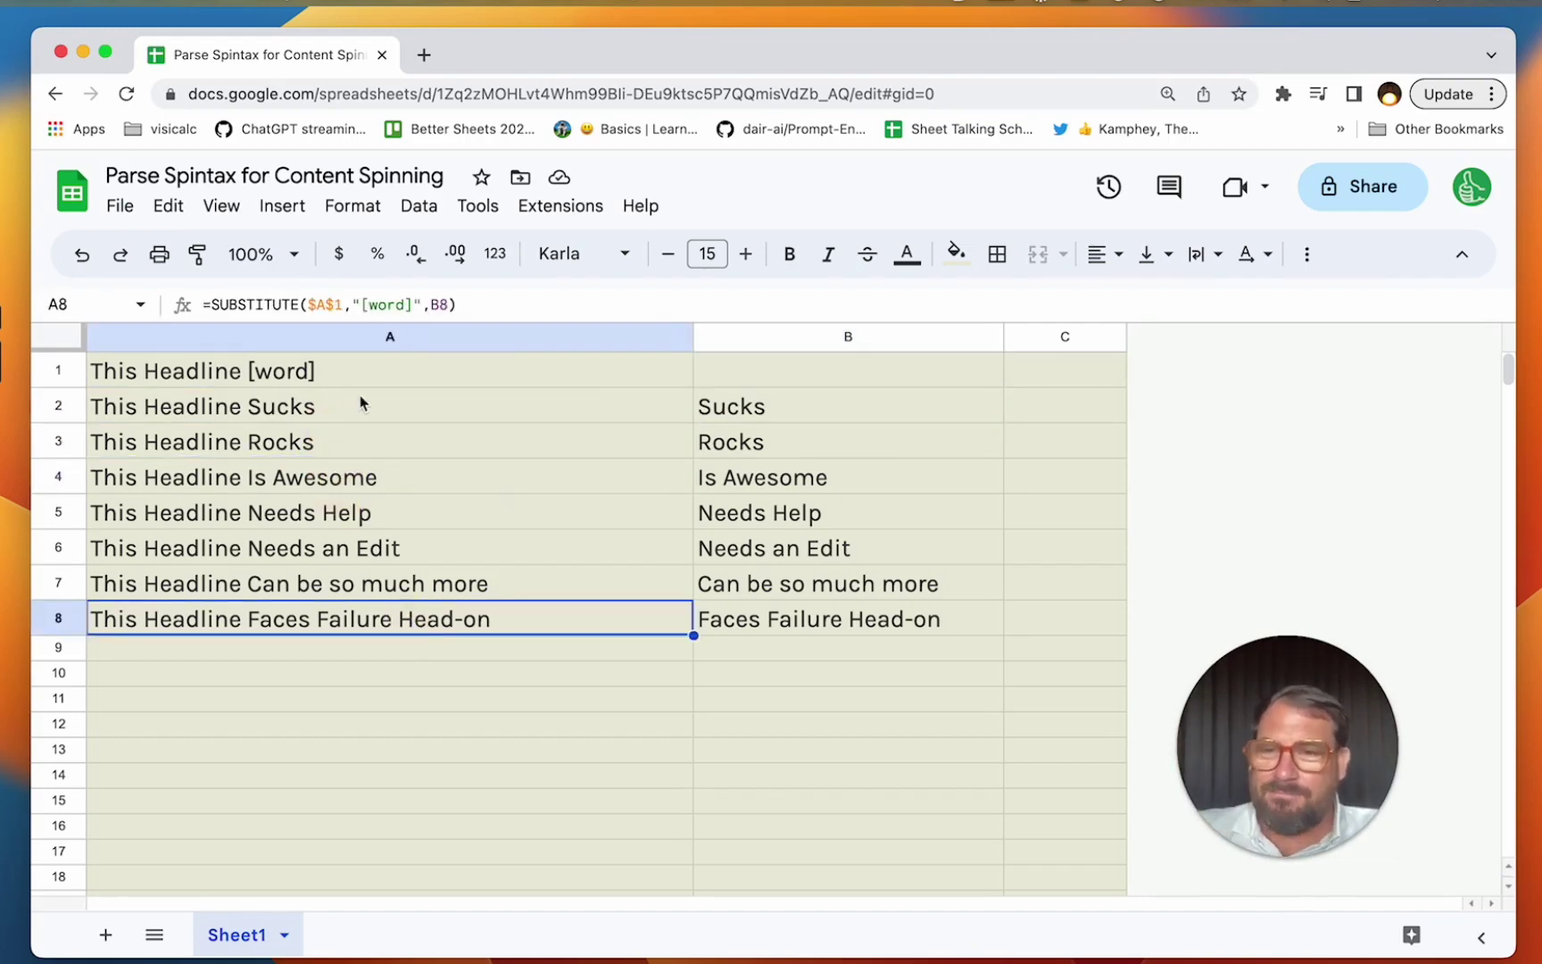
left_click(323, 384)
left_click(318, 409)
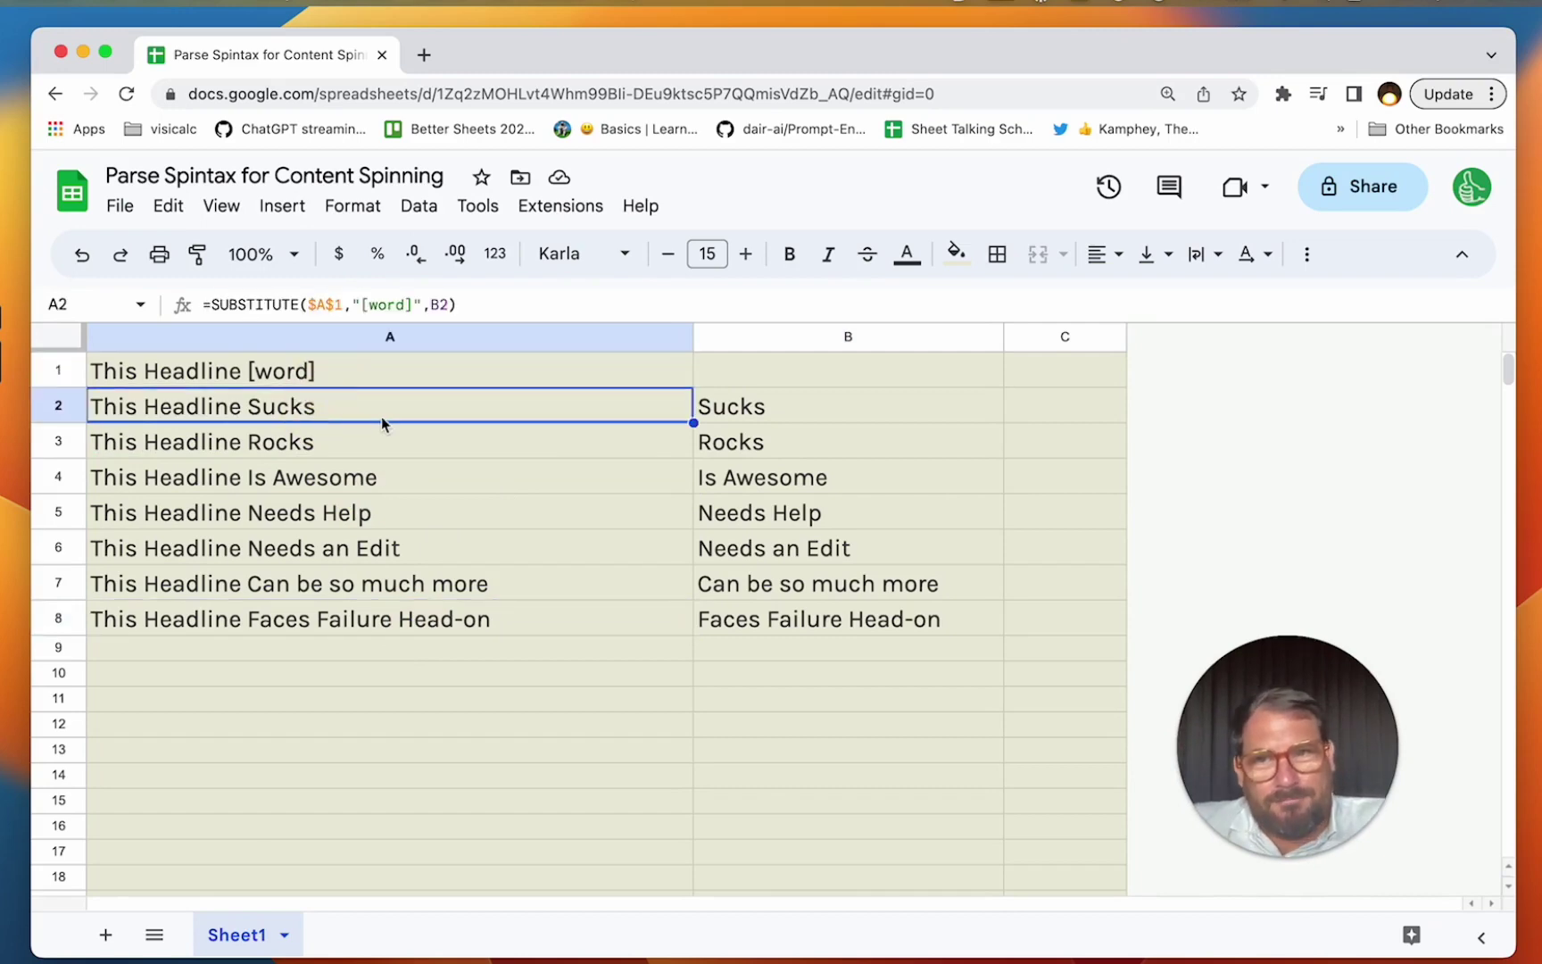
- Wrap the SUBSTITUTE formula in cell A2 in ARRAYFORMULA and extend its replacement reference to B2:B8
left_click(212, 304)
left_click_drag(455, 304, 215, 293)
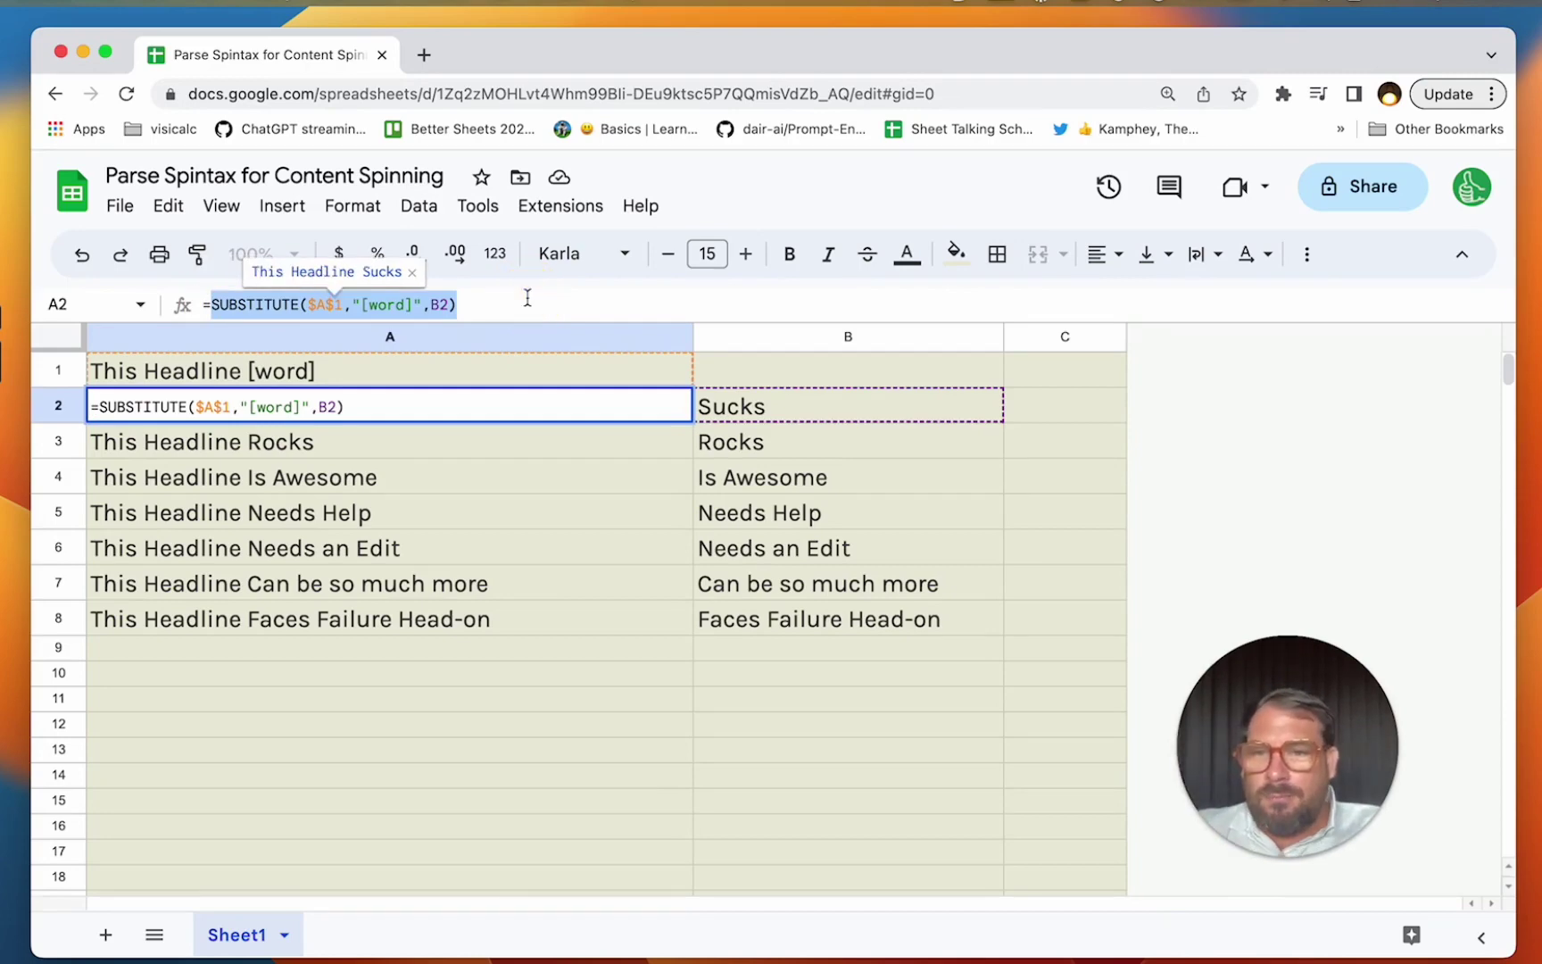
key("Left")
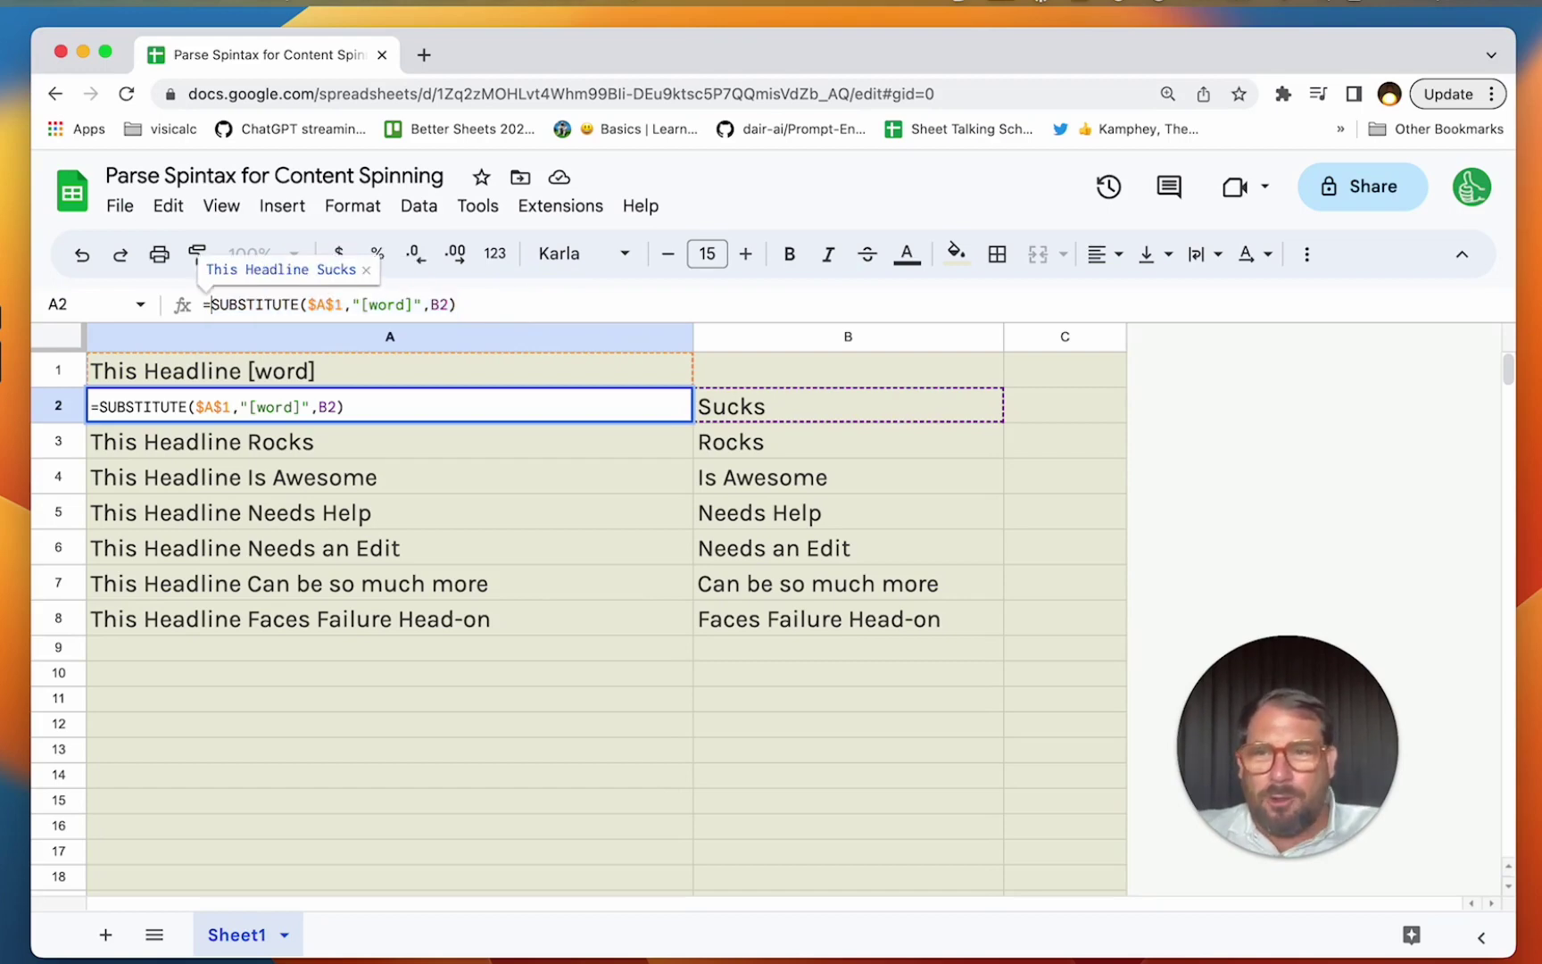
type("arrayform")
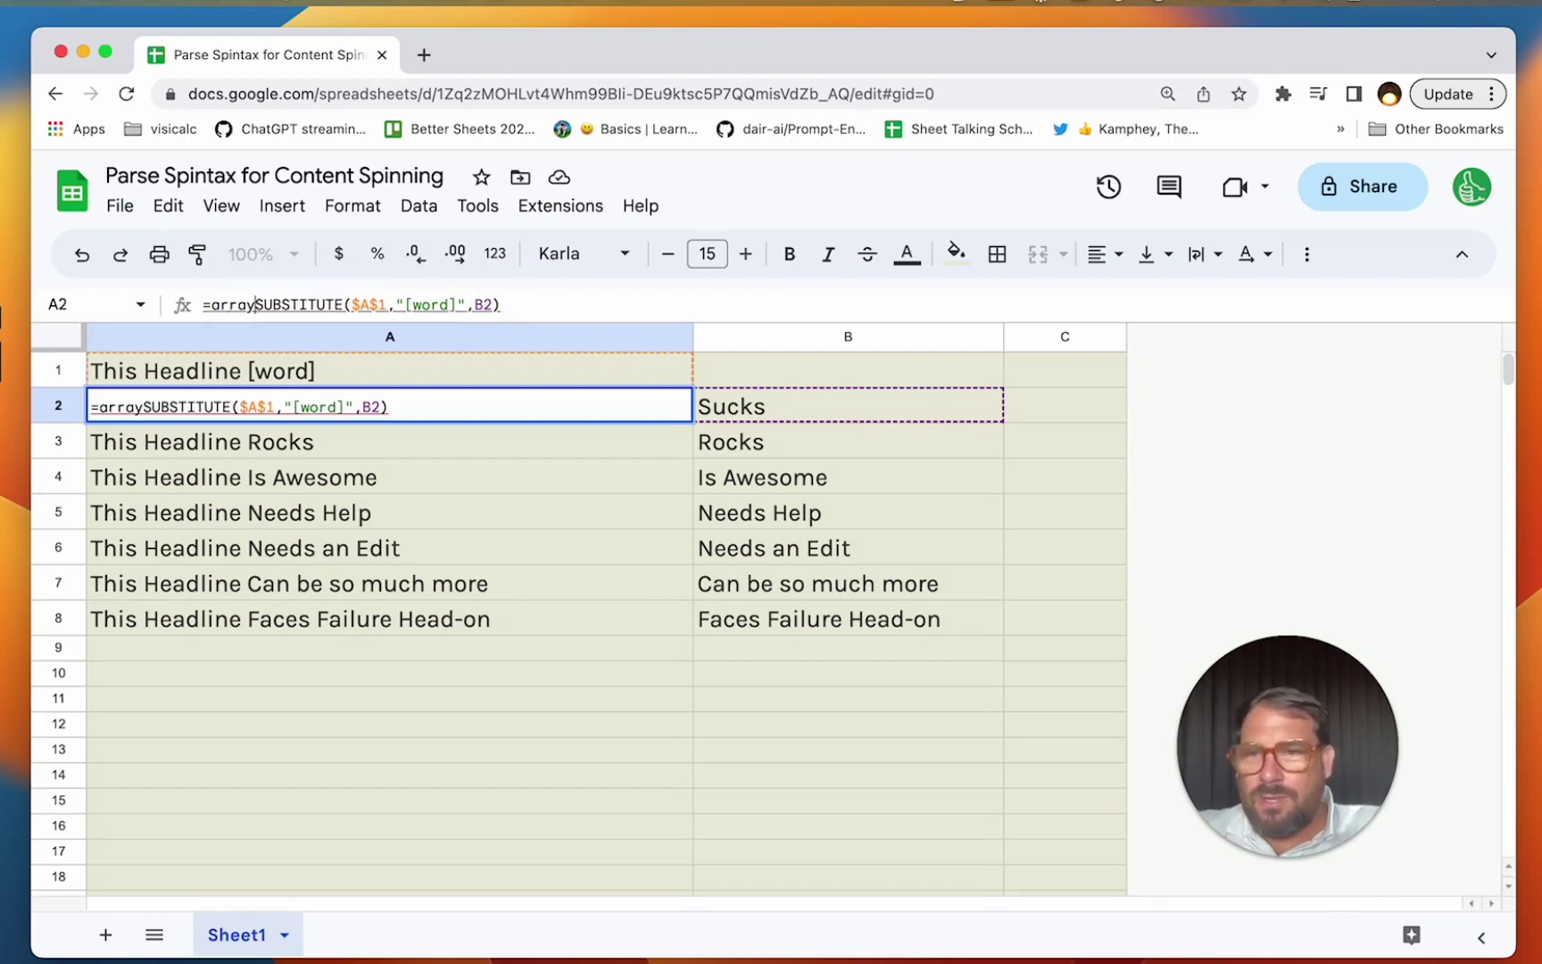
type("ula(")
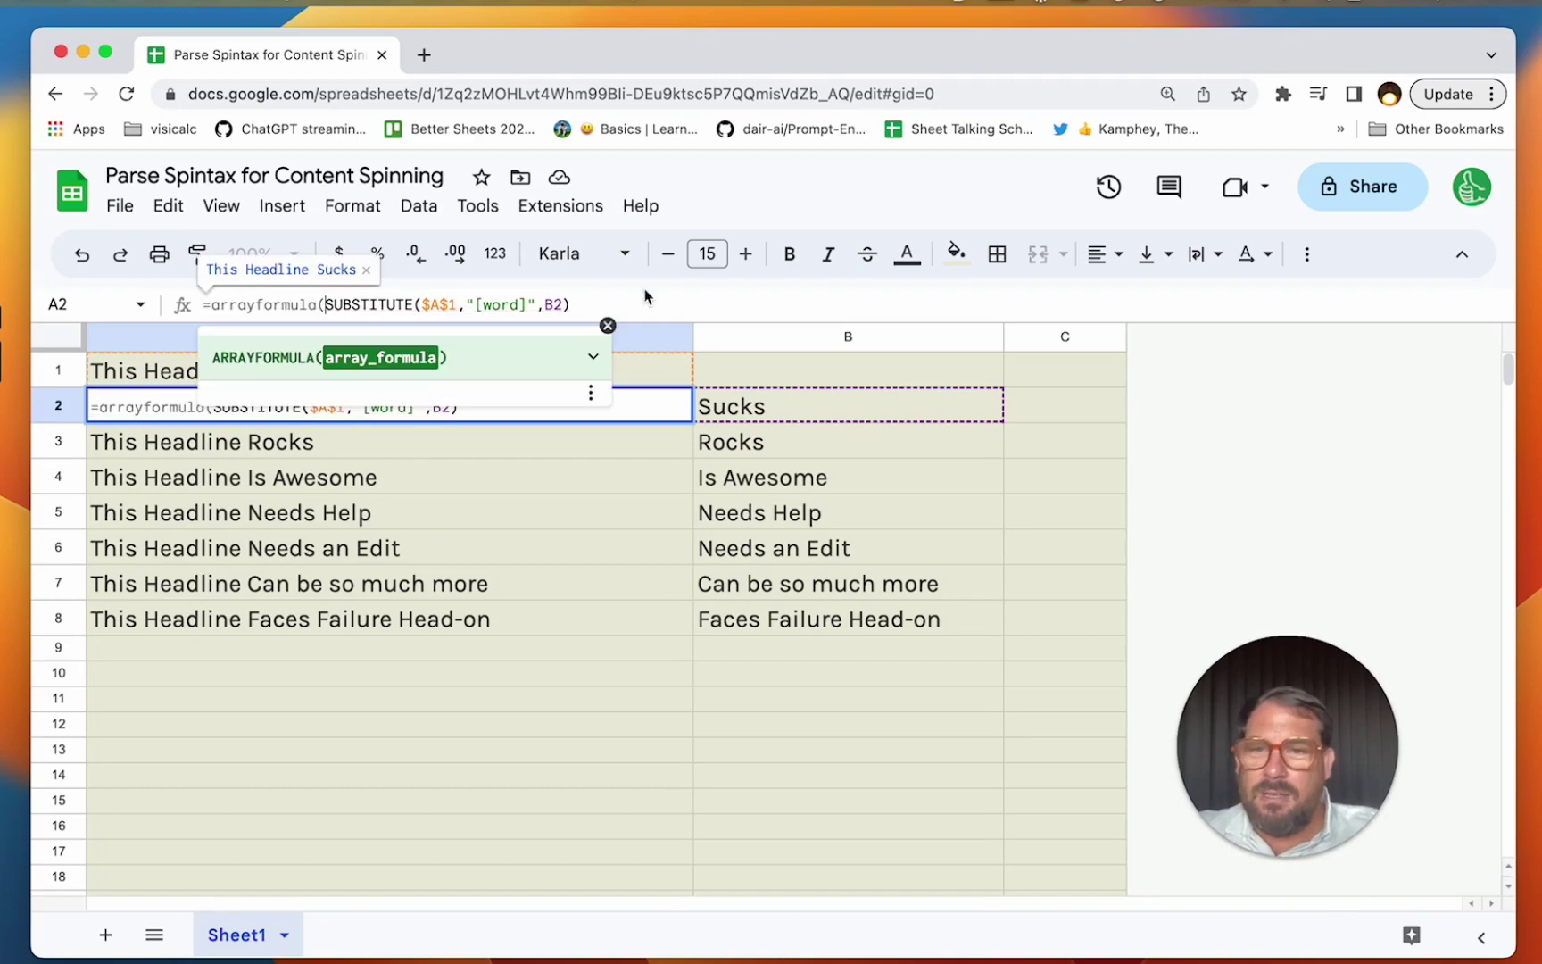
left_click(562, 304)
type(":B")
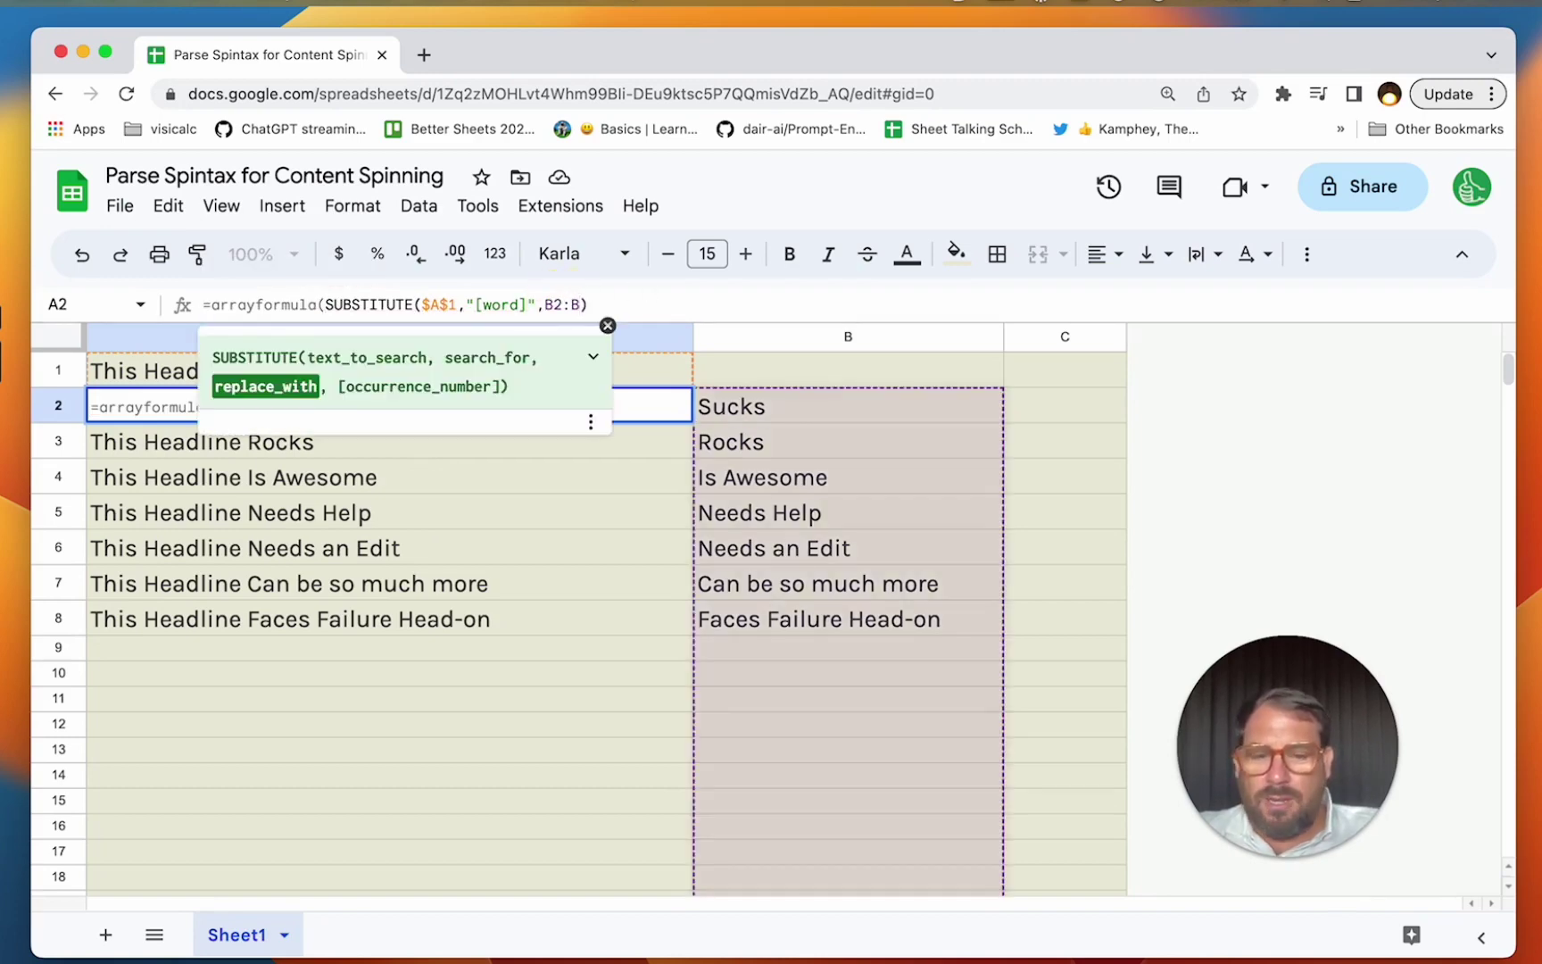
key("Return")
- Delete the individual formulas below A2, from A3 down to A9, to make room for the array formula's results
key("shift+Down")
key("shift+Down")
key("shift+Down")
key("shift+Down")
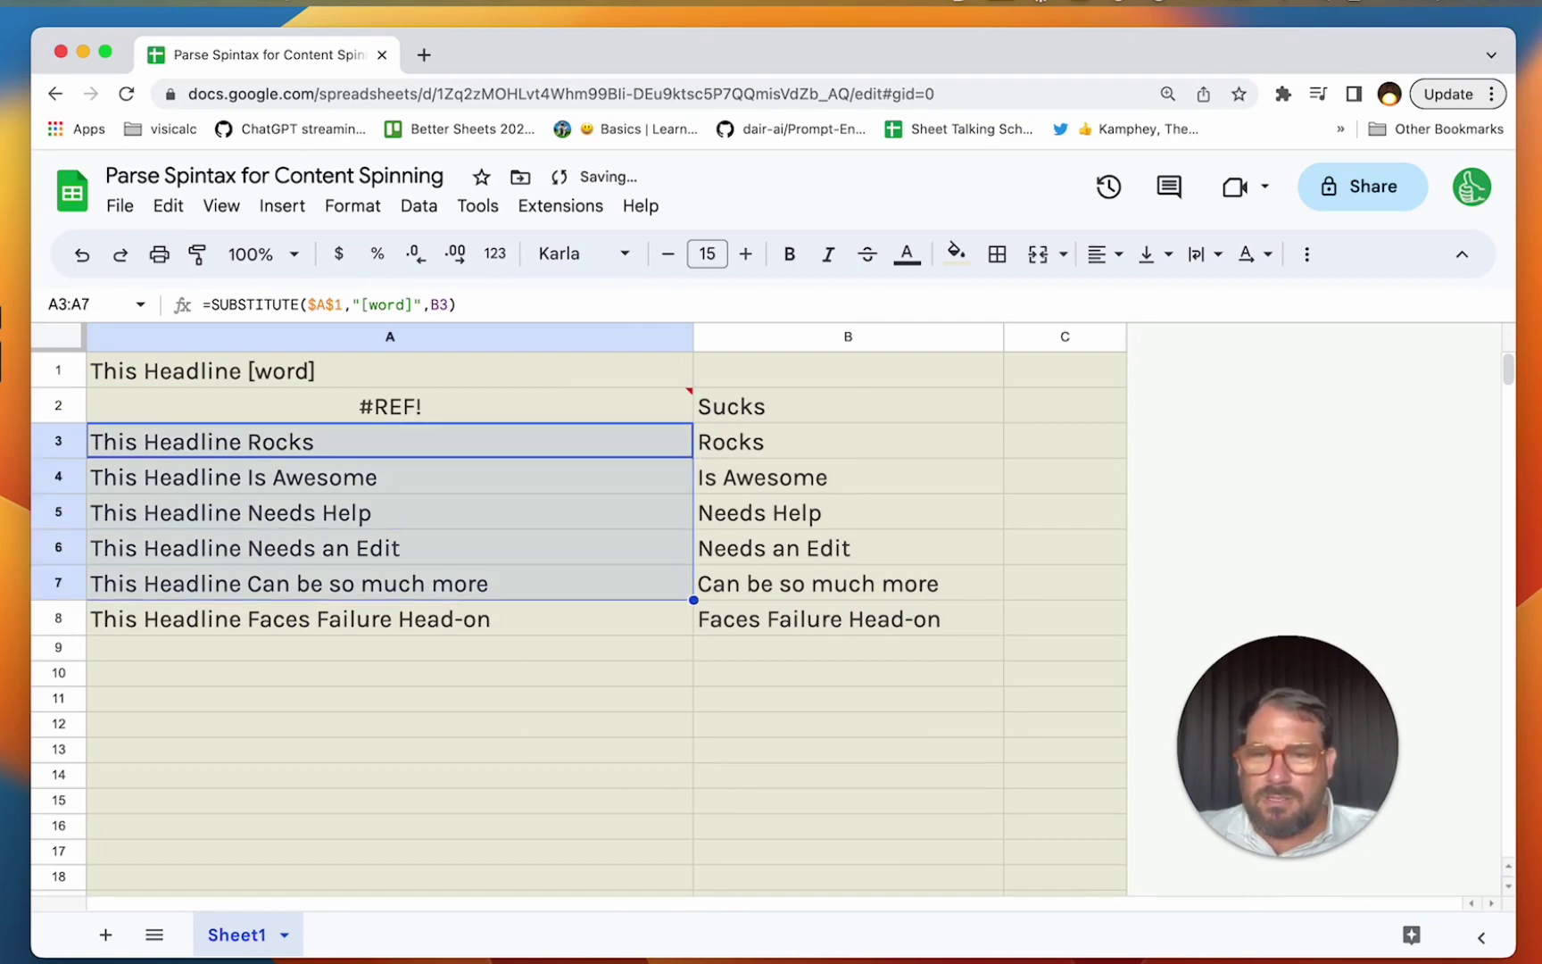
key("shift+Down")
key("shift+Down")
key("Delete")
key("Up")
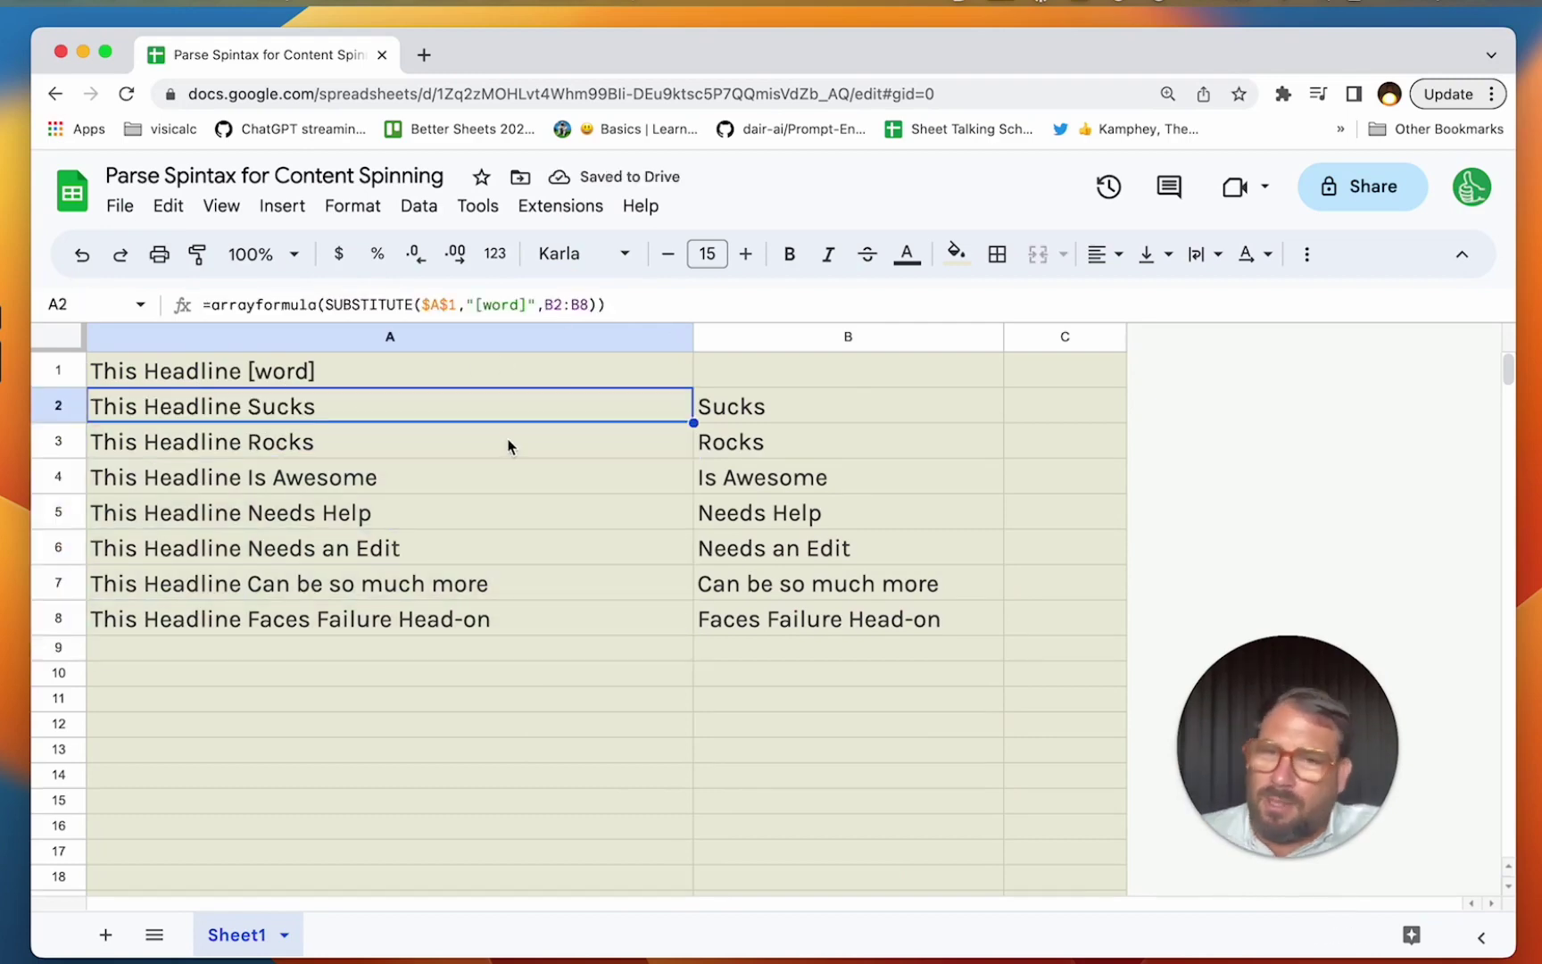
left_click(500, 721)
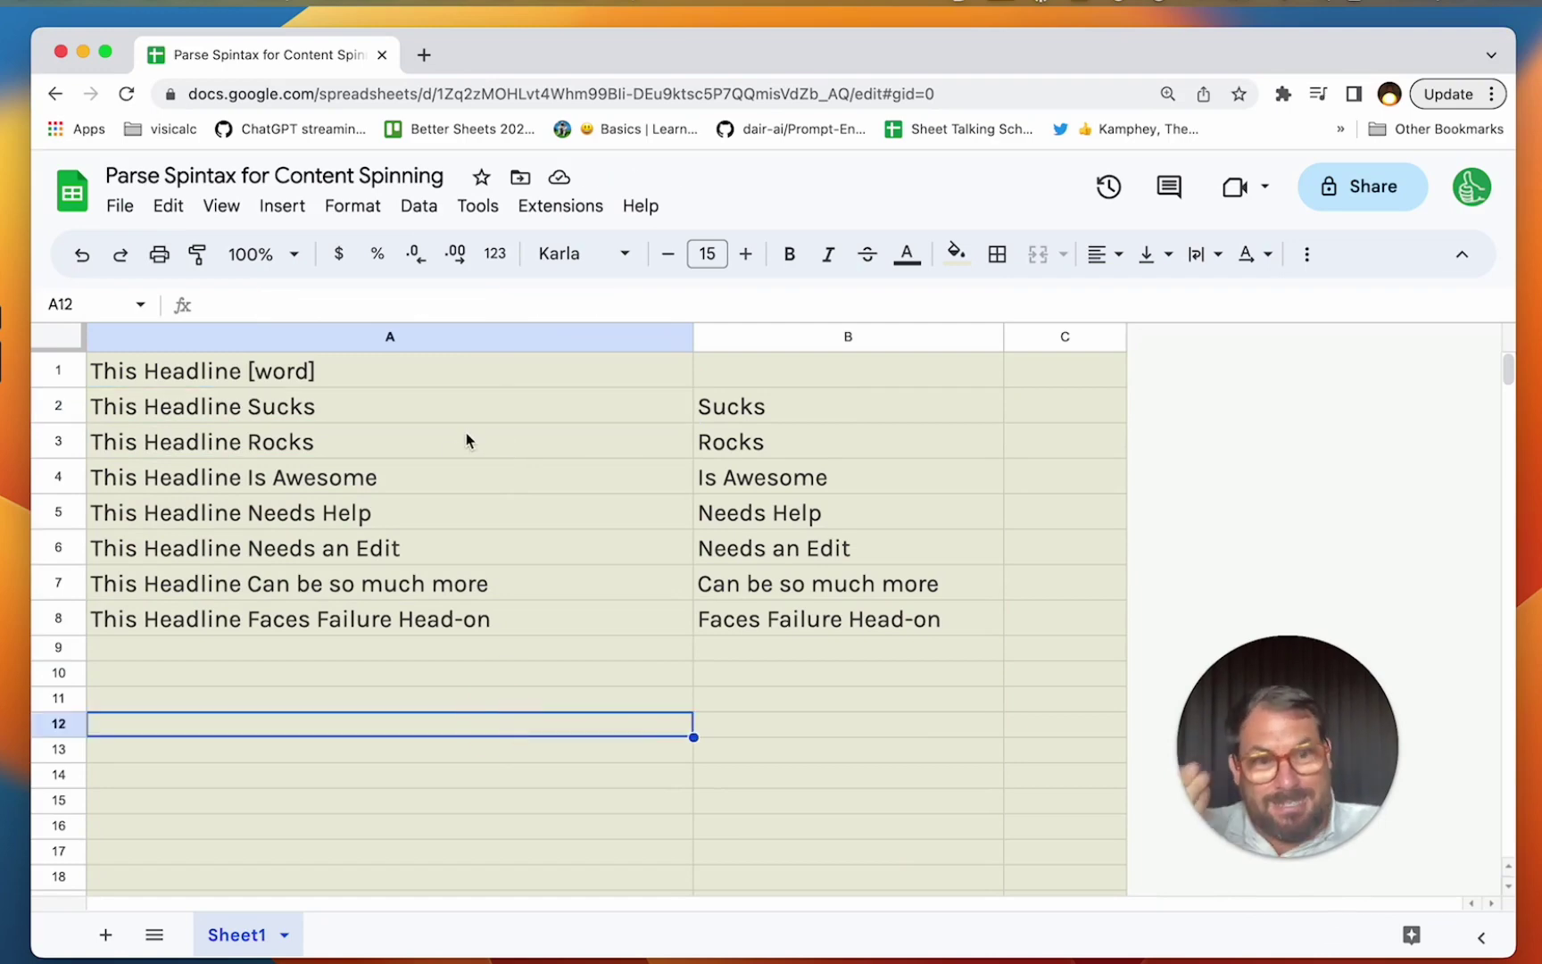
left_click(378, 407)
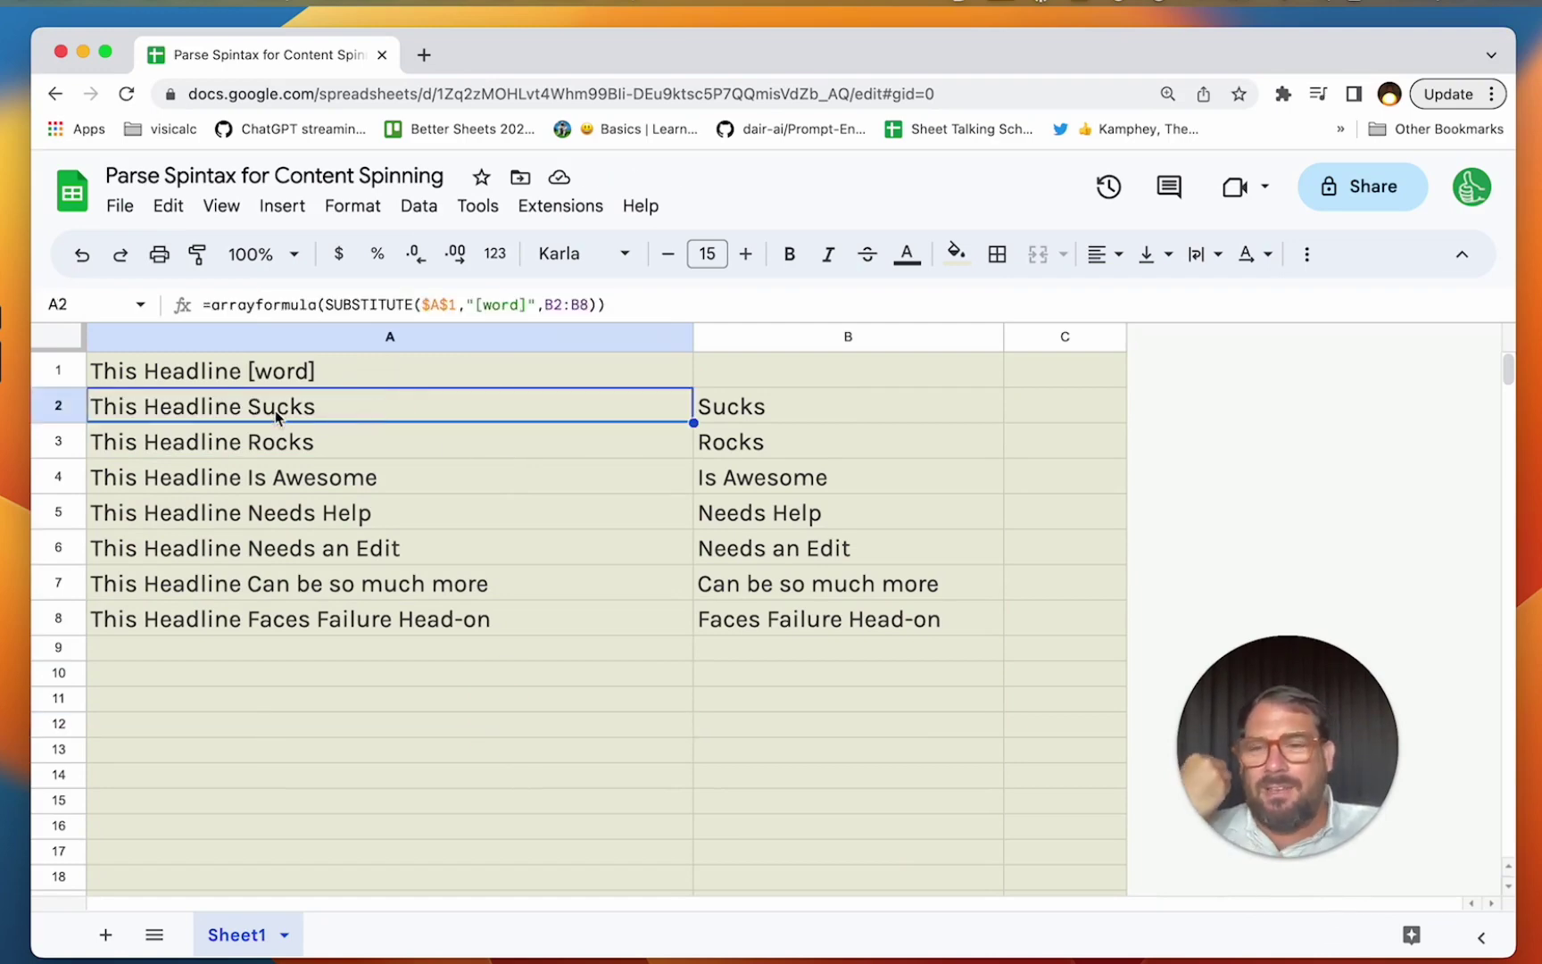
- Replace "This" in the headline template in cell A1 with the placeholder [word2]
left_click(121, 371)
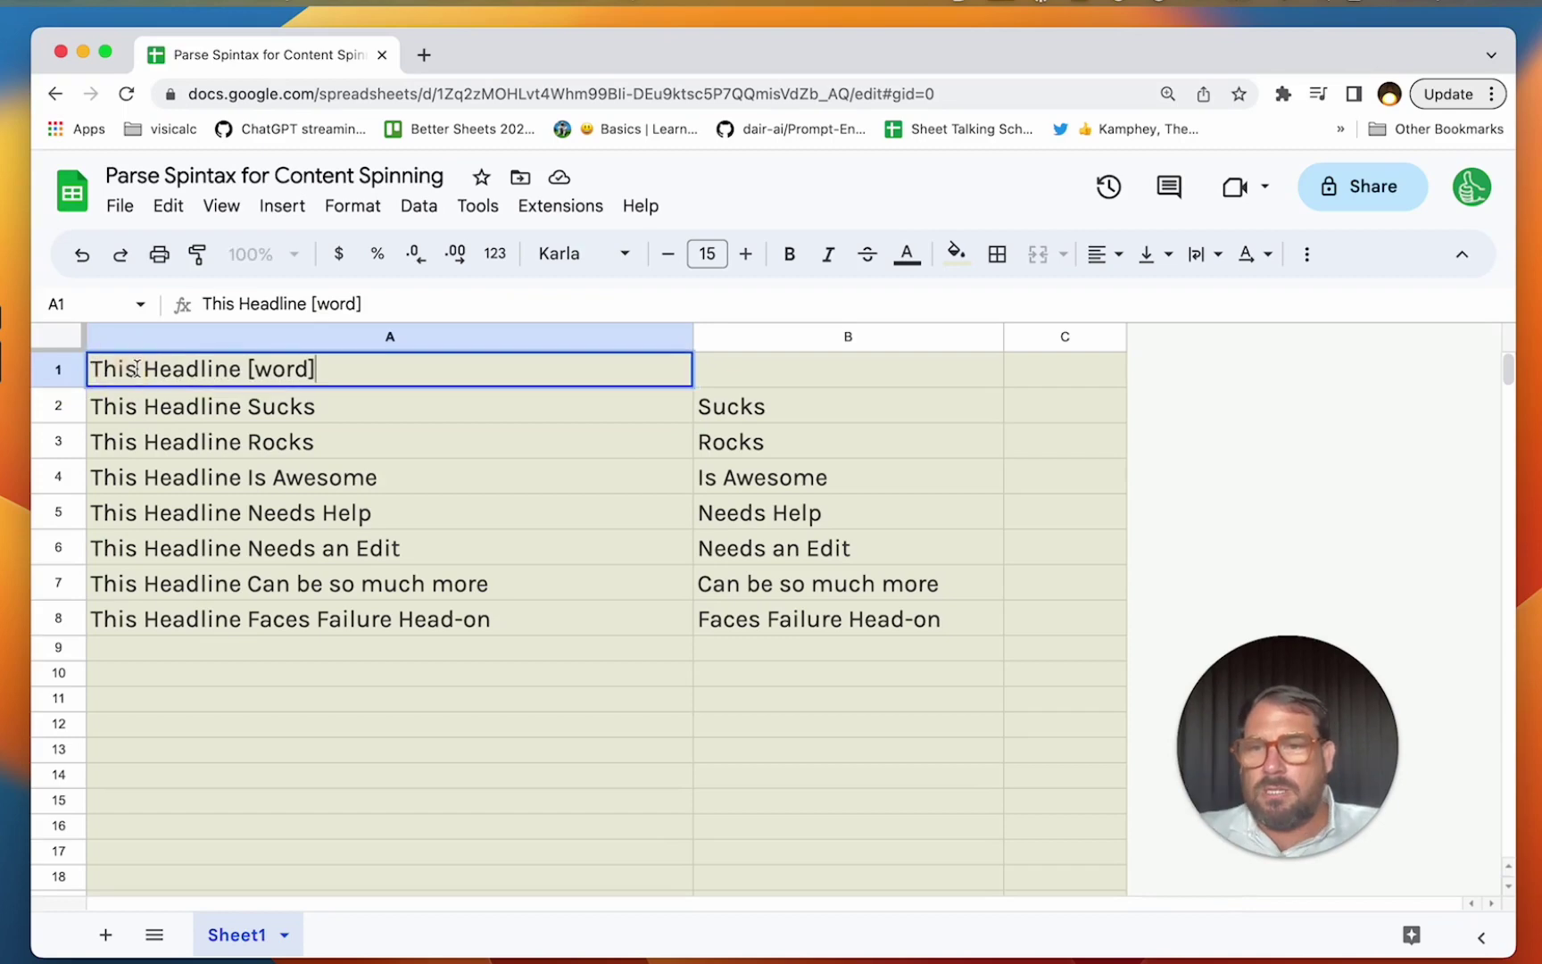
double_click(123, 368)
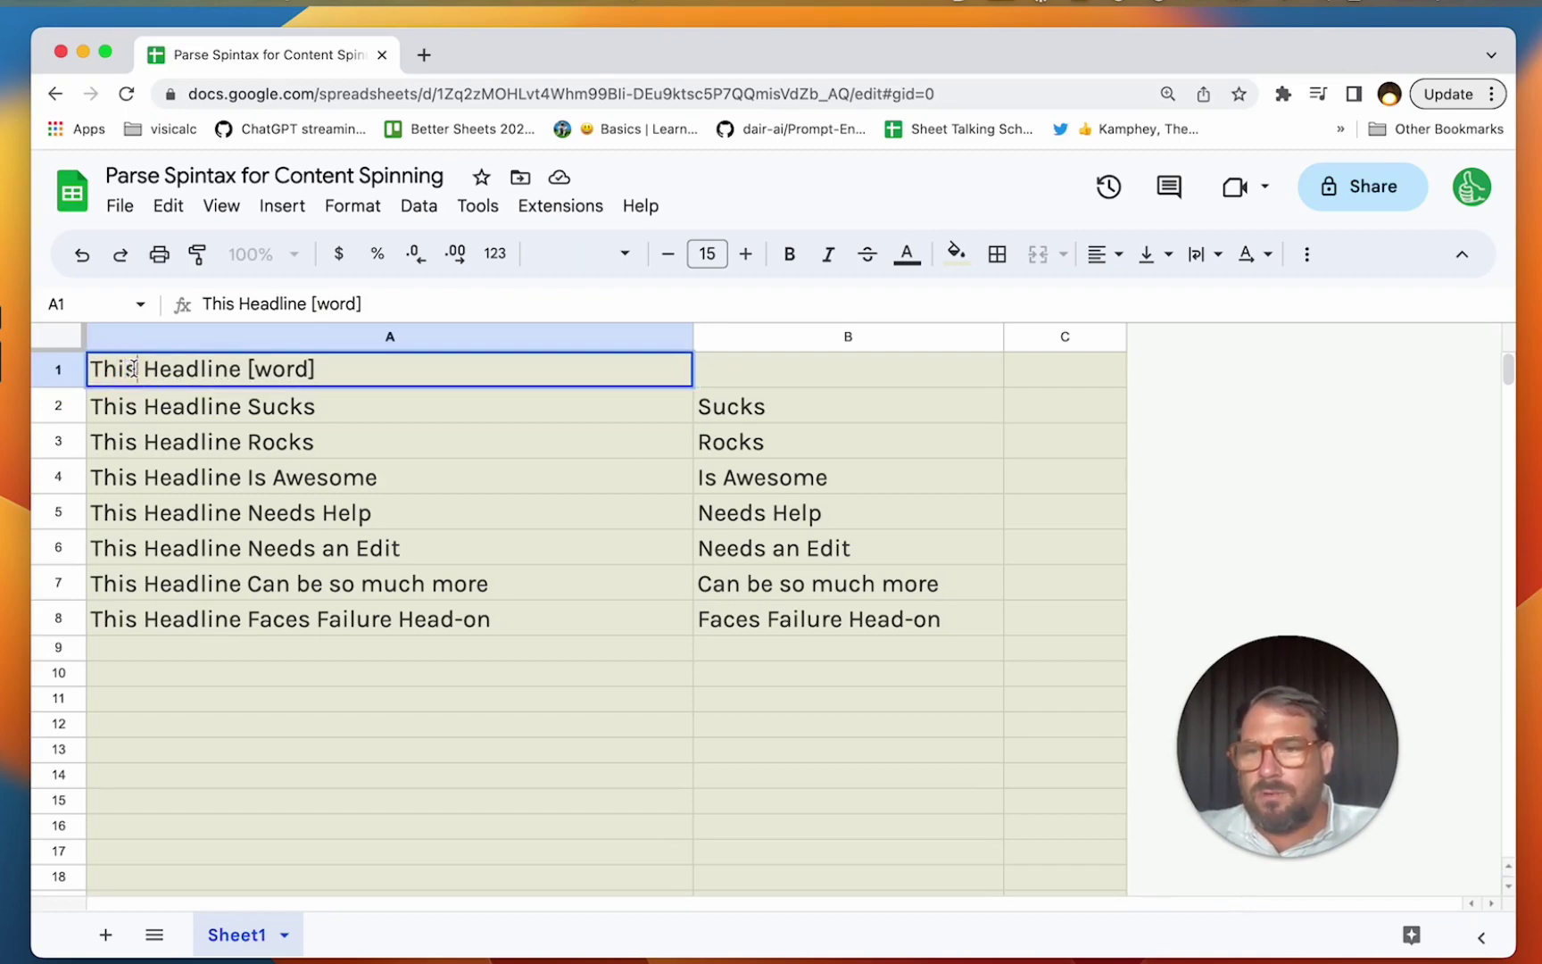
left_click_drag(136, 368, 56, 370)
type("[")
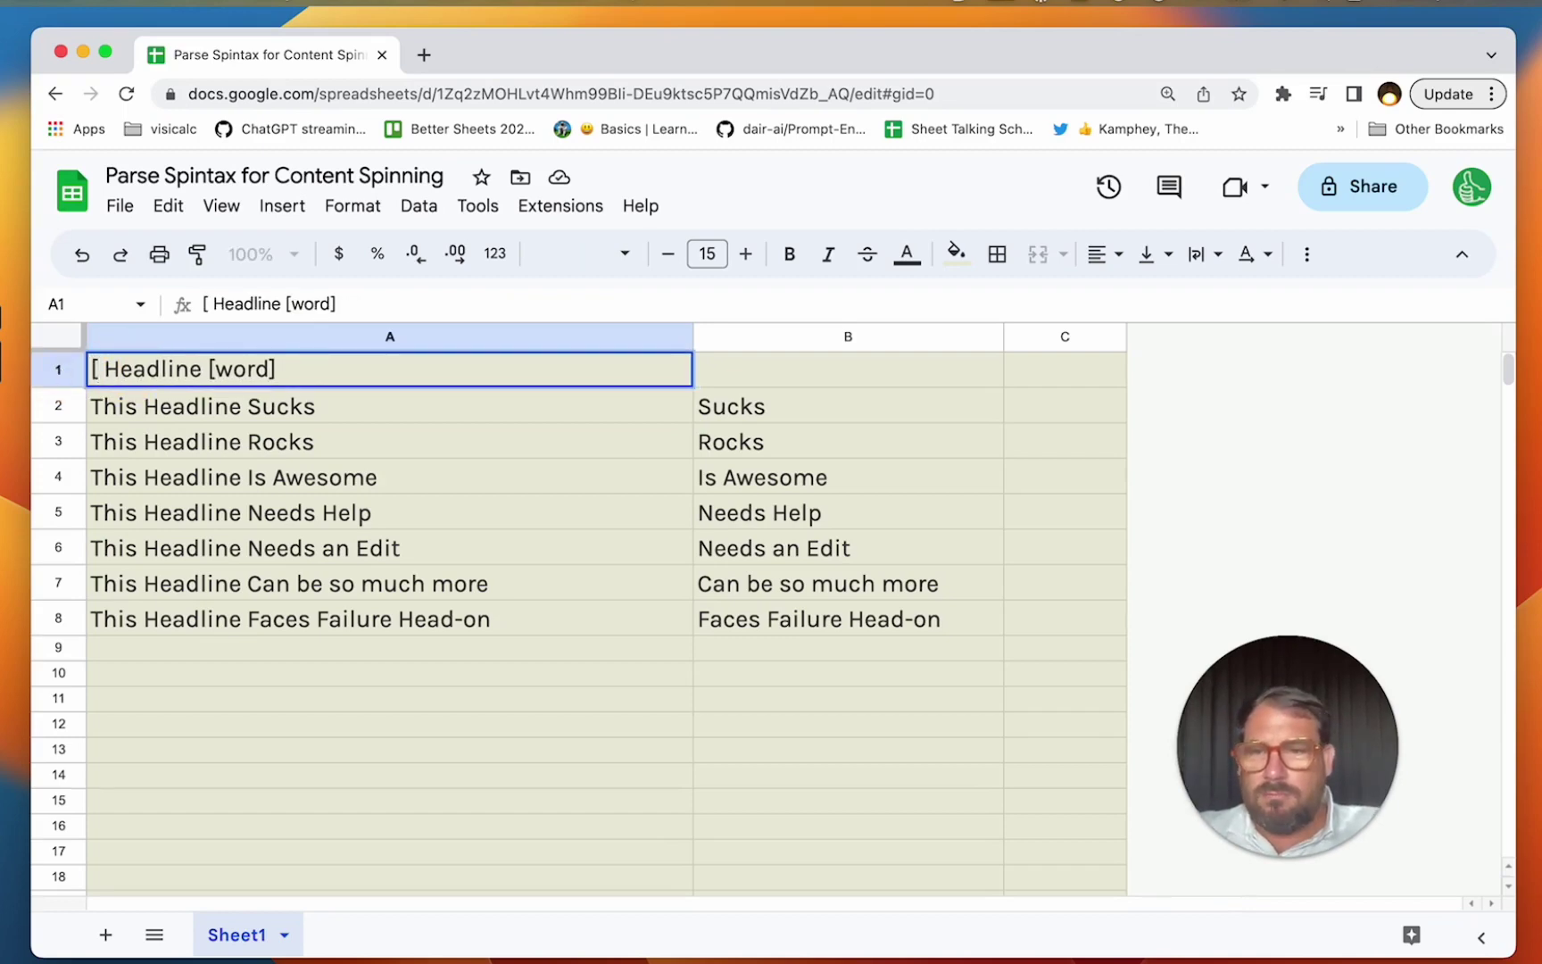
type("word2]")
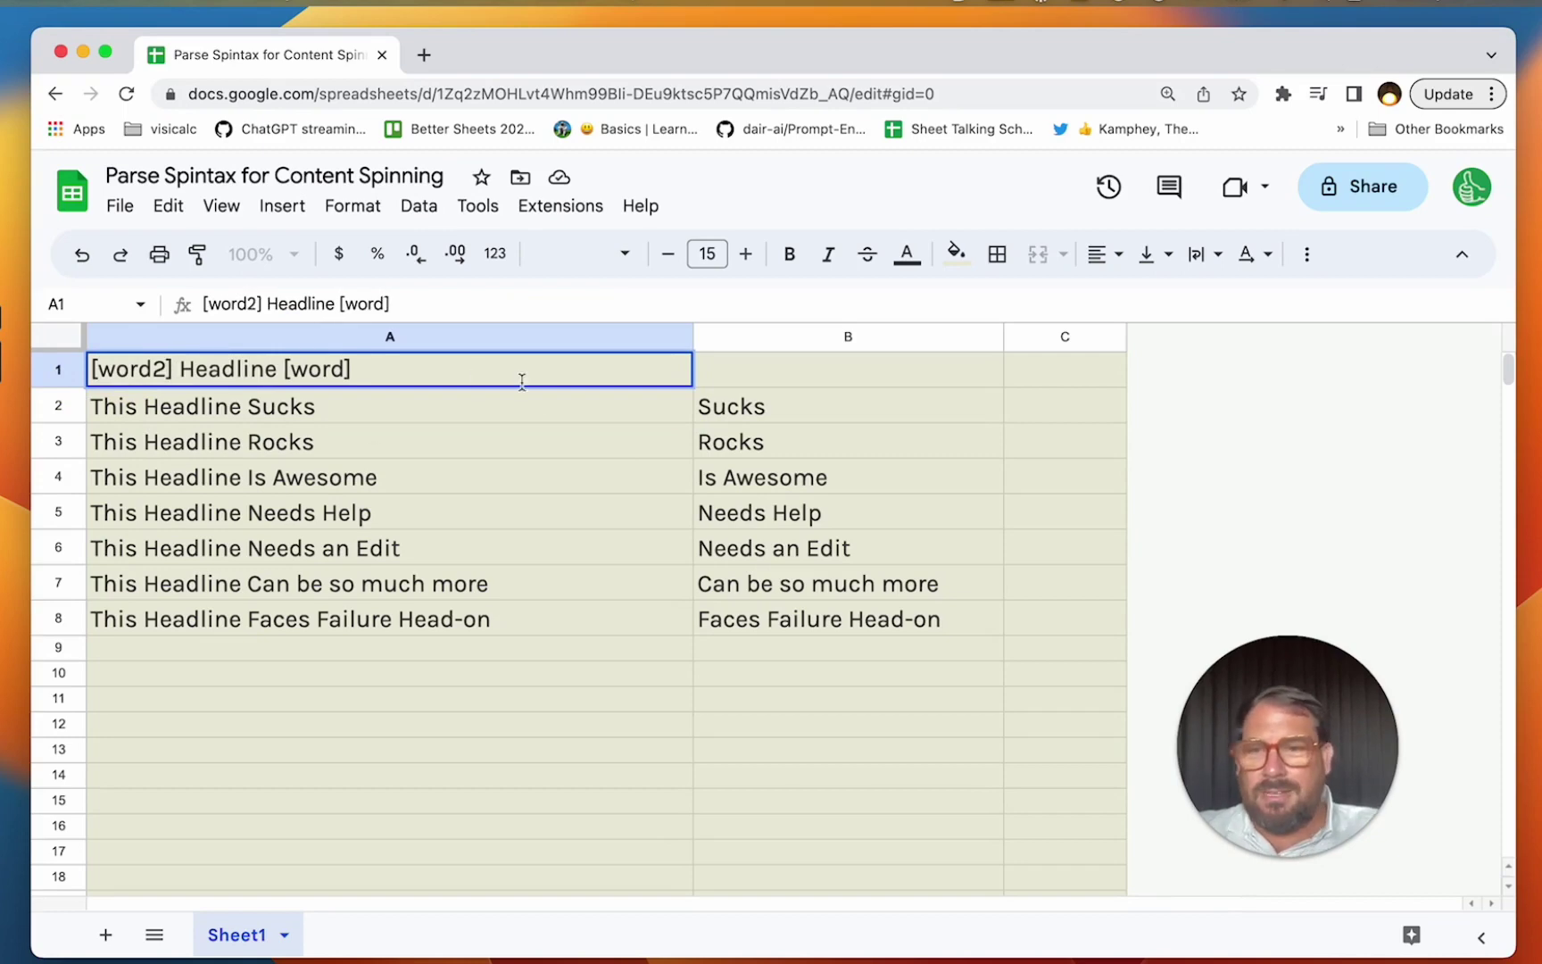
left_click(651, 399)
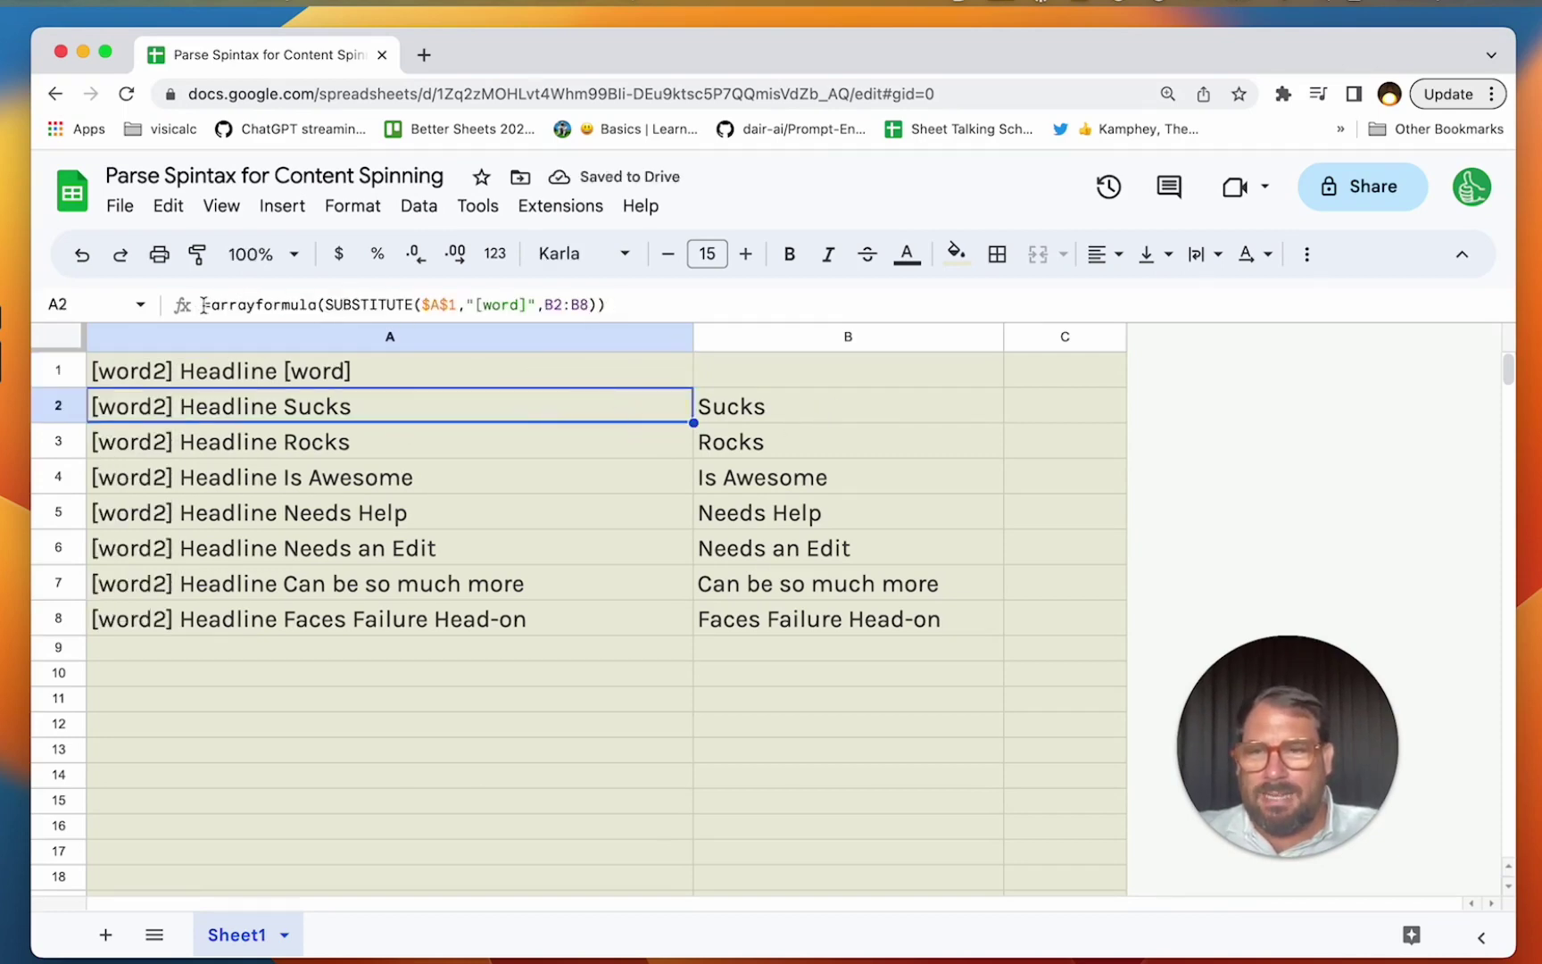
- Nest the existing SUBSTITUTE in cell A2's array formula inside a second, outer SUBSTITUTE function
left_click(326, 304)
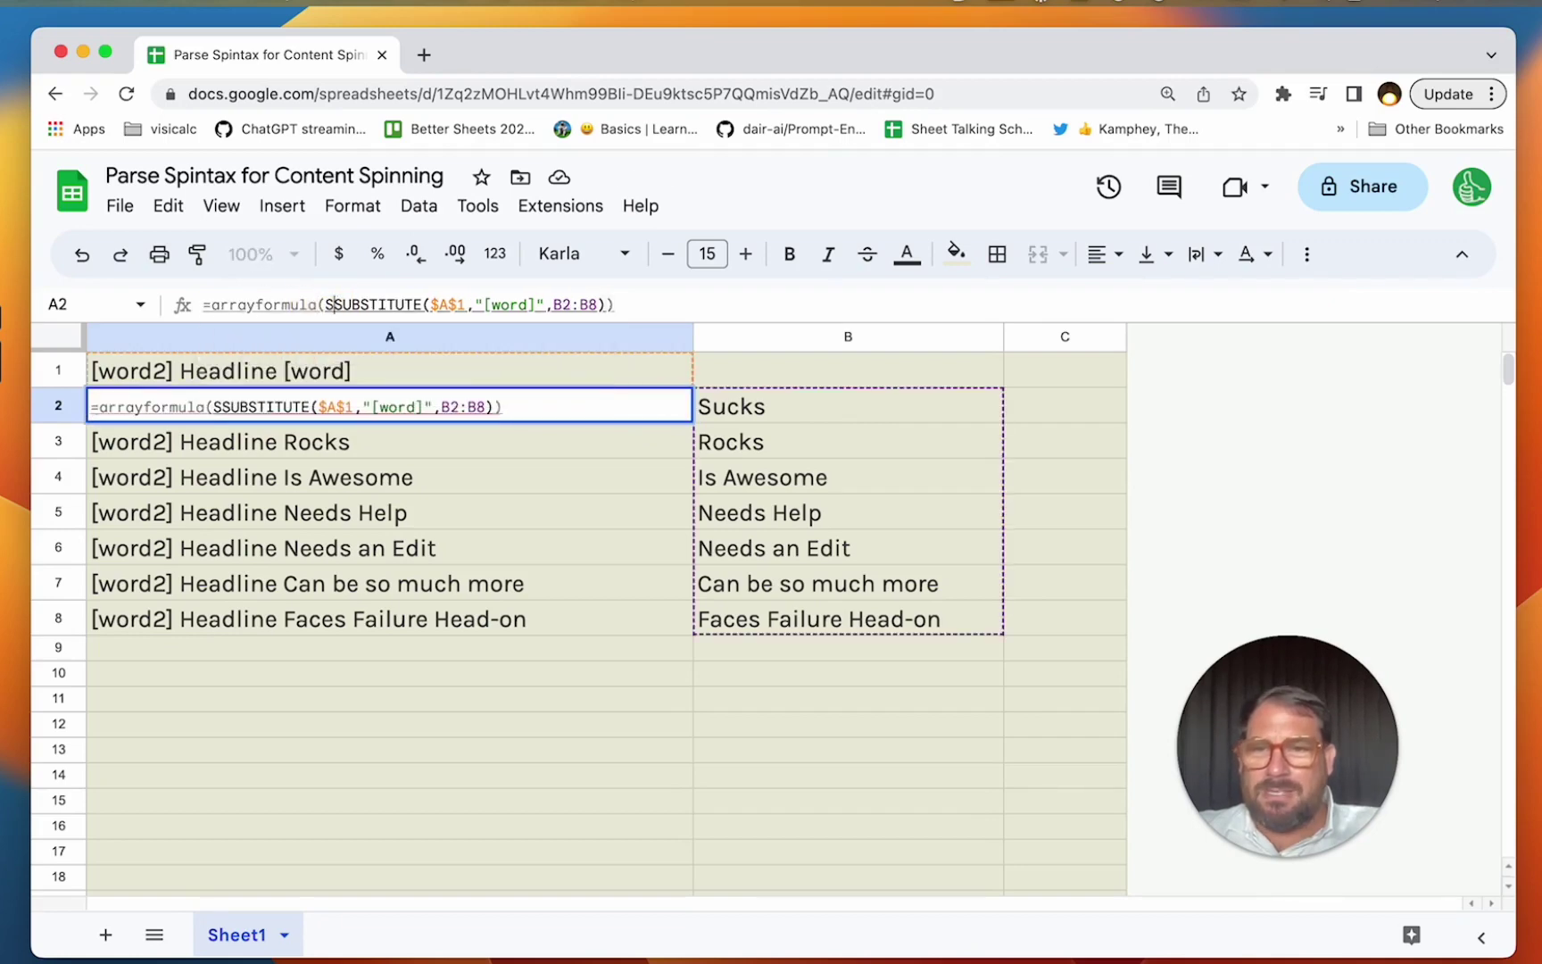
type("SBU")
key("BackSpace")
key("BackSpace")
type("UBSTITUE")
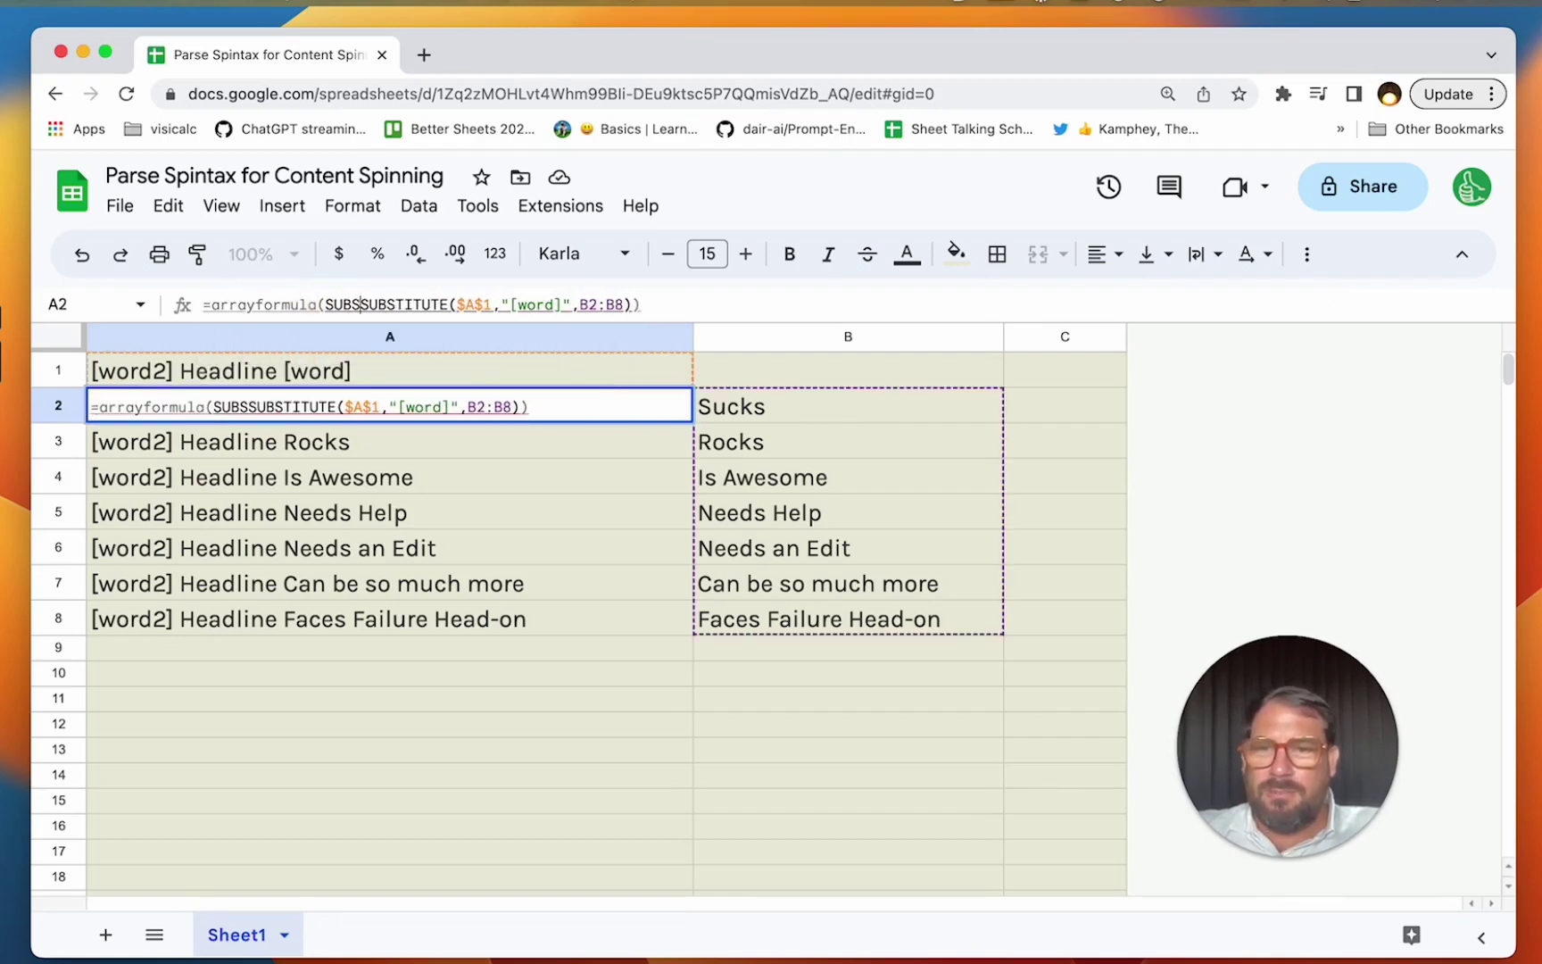
key("BackSpace")
key("BackSpace")
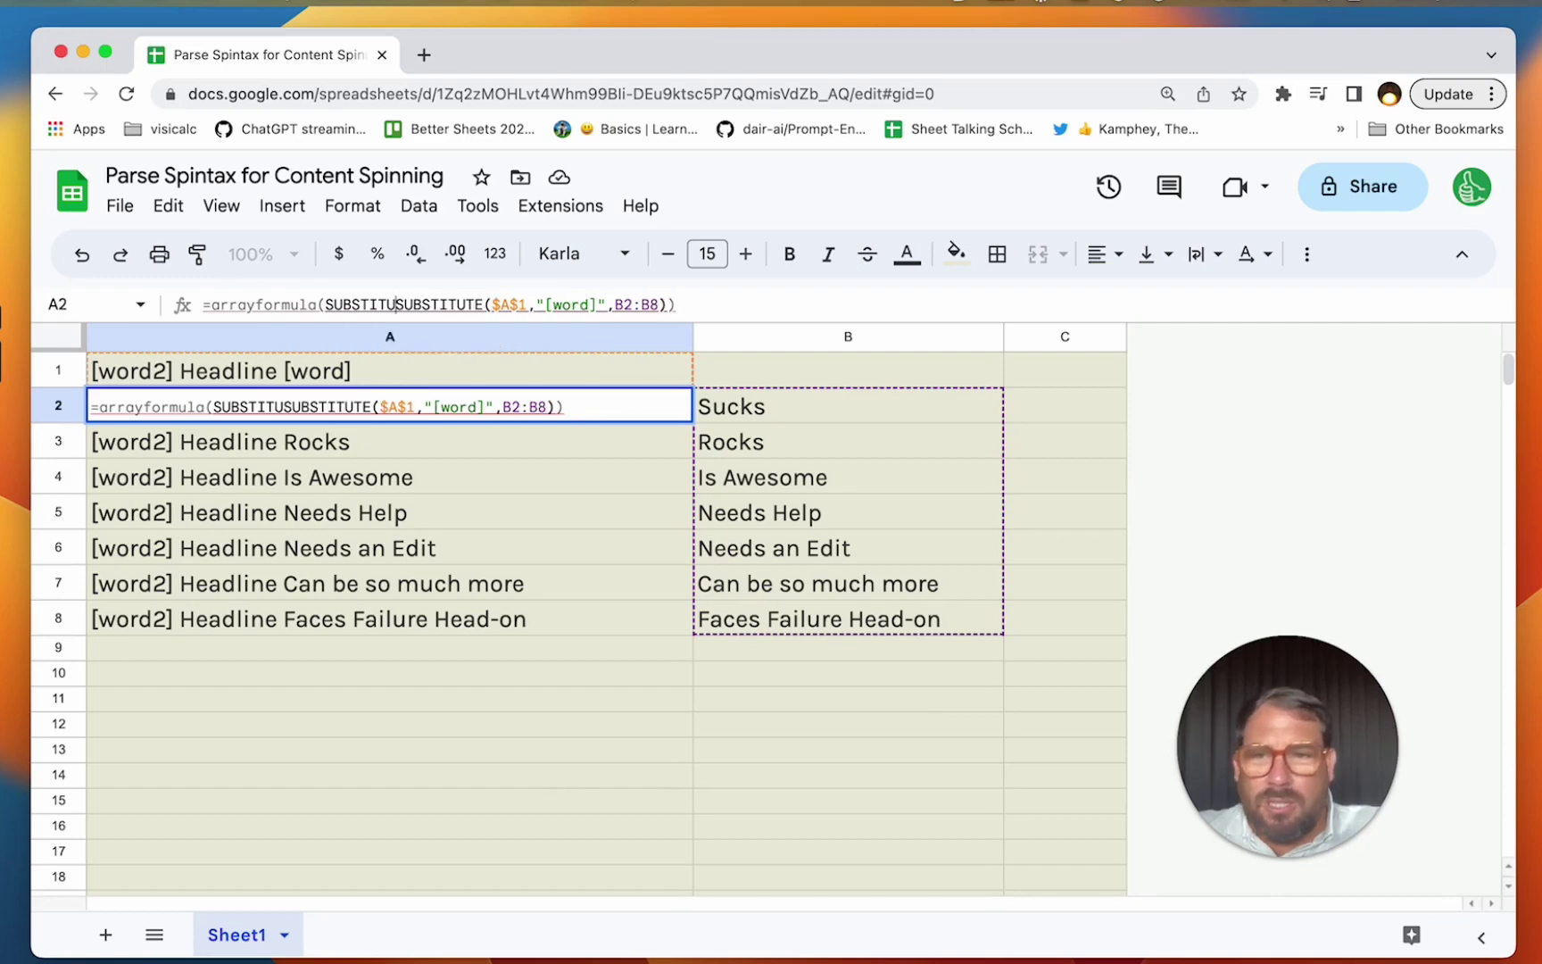
type("UTE(")
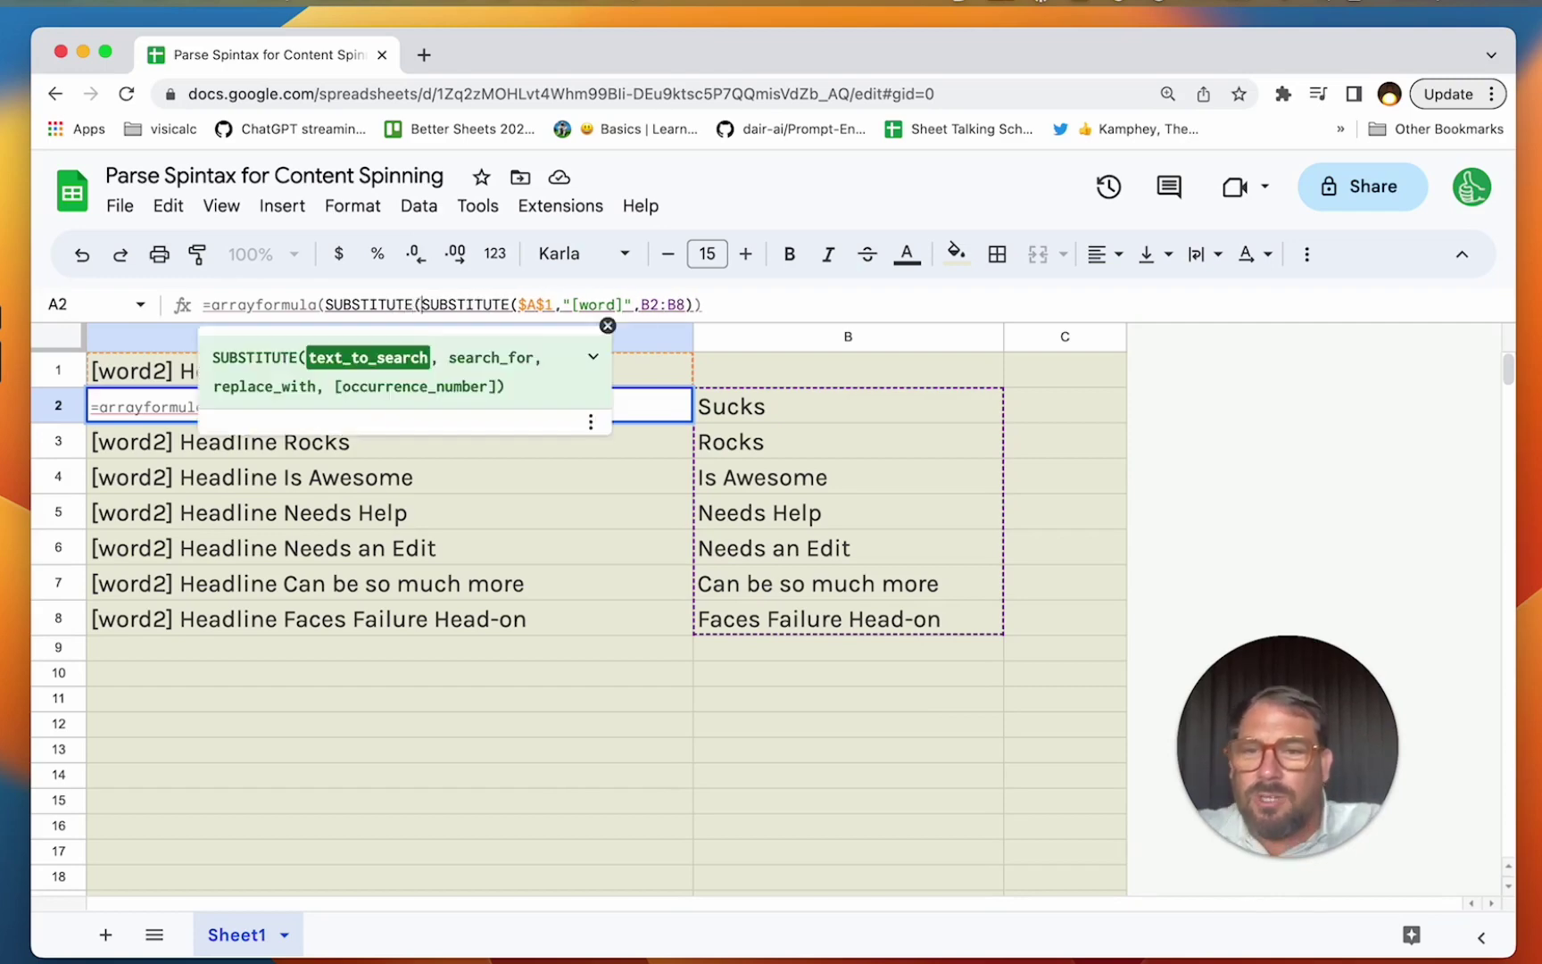
- Give the outer SUBSTITUTE in A2 the search text "[word2]" and the replacement range C2:C8
left_click(713, 304)
type(",")
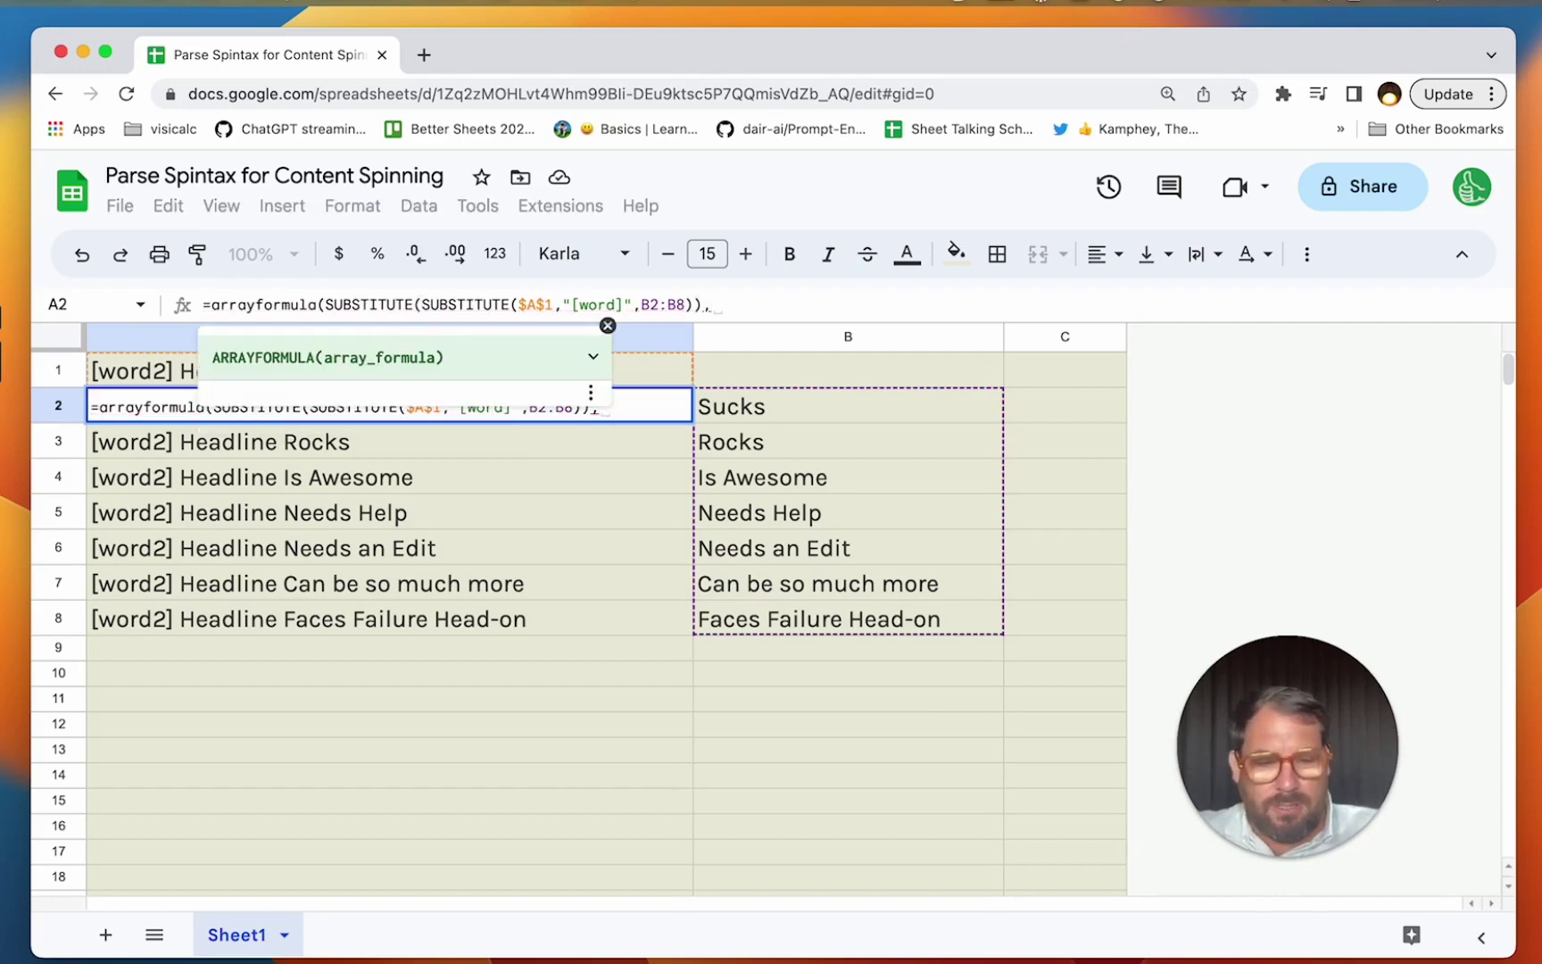
type("\"word")
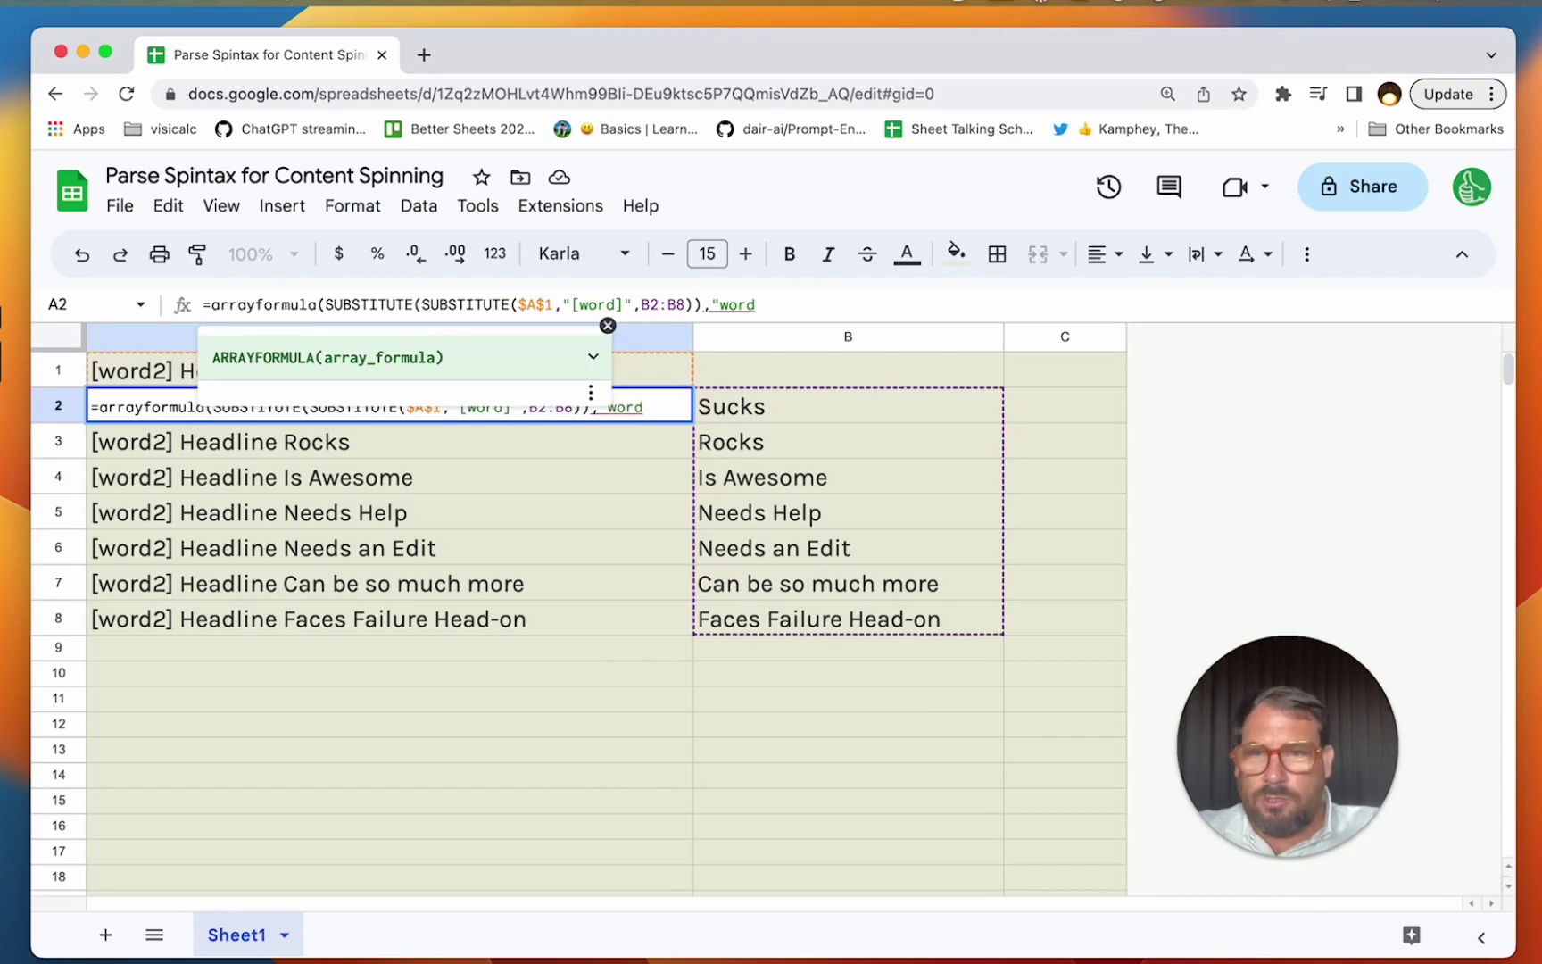
key("BackSpace")
key("BackSpace")
key("BackSpace")
type("[word2")
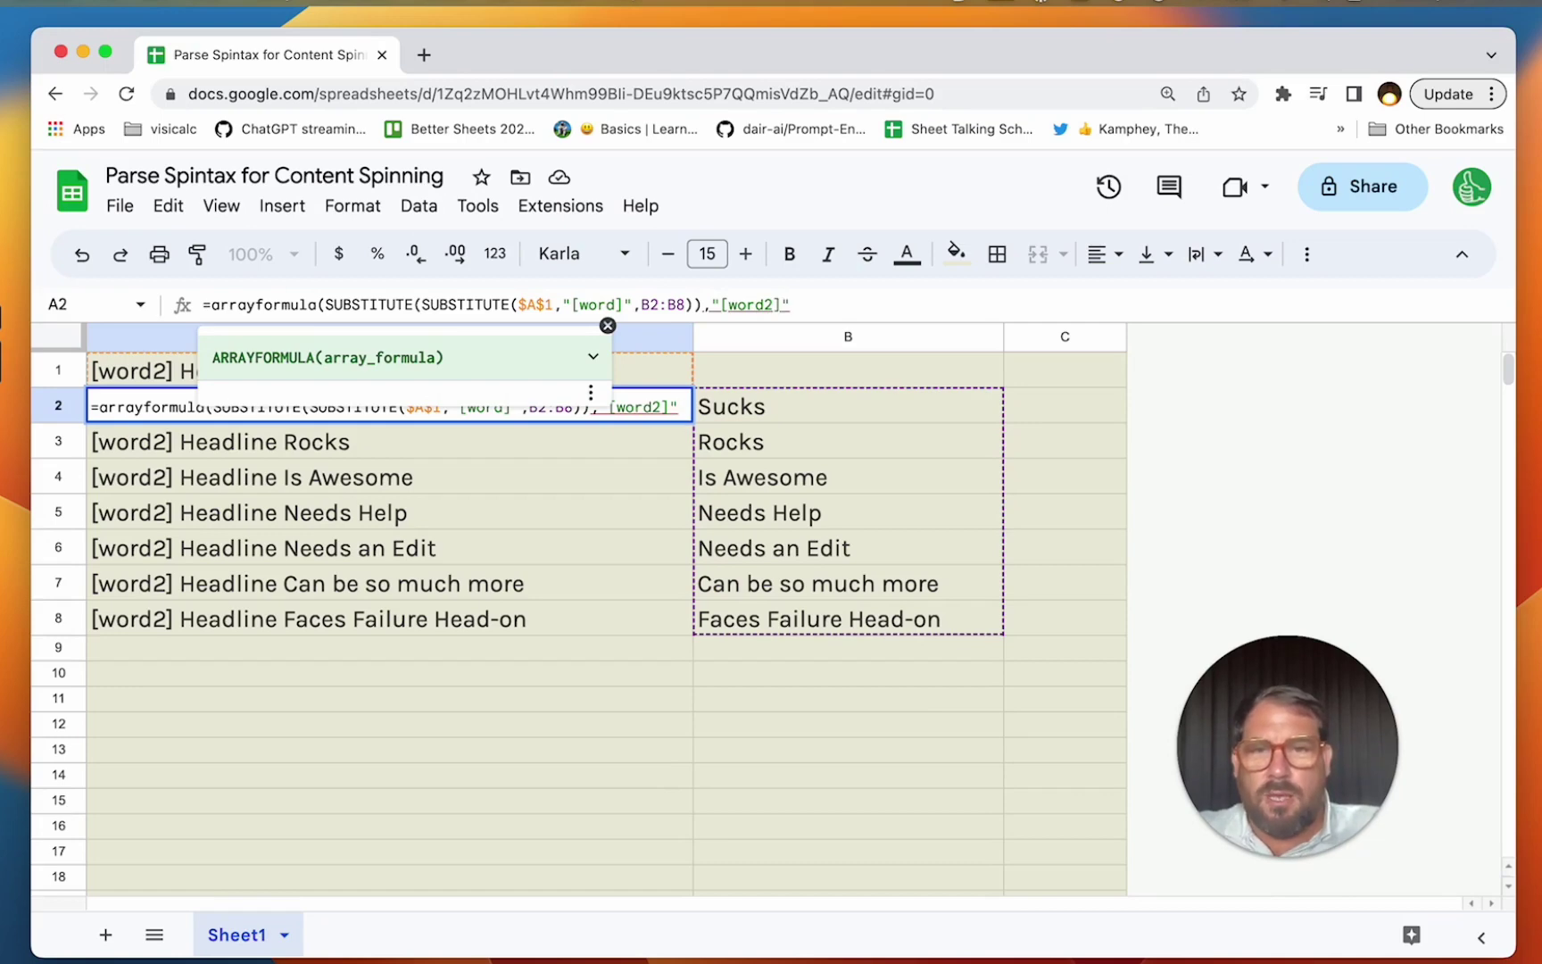
type("]\",C")
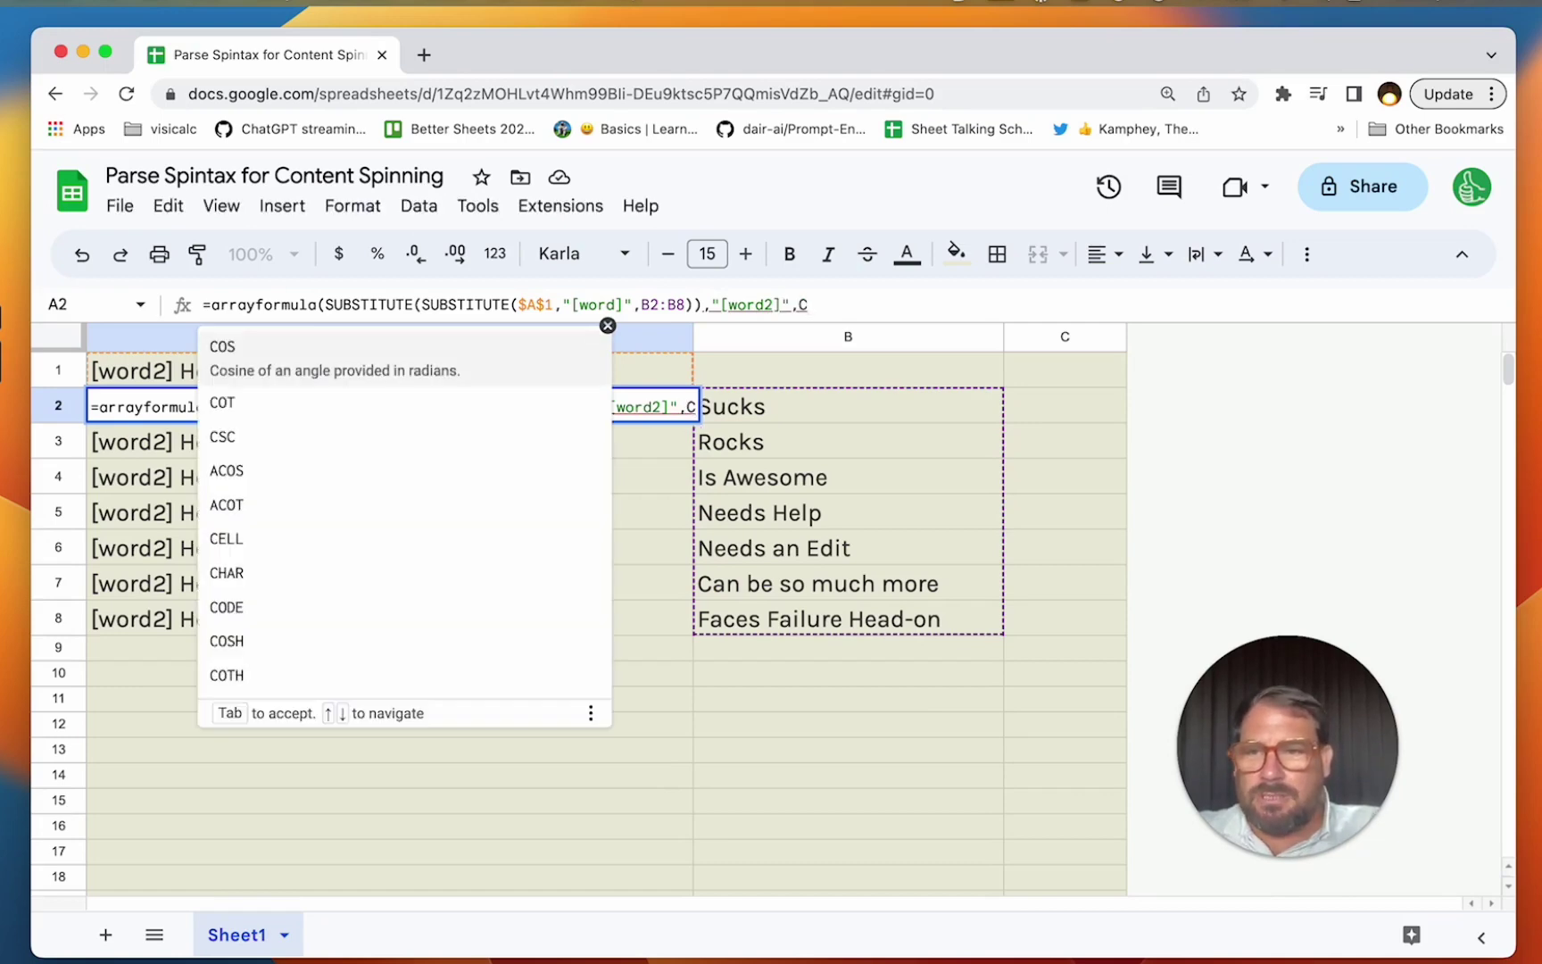
type("2:C8")
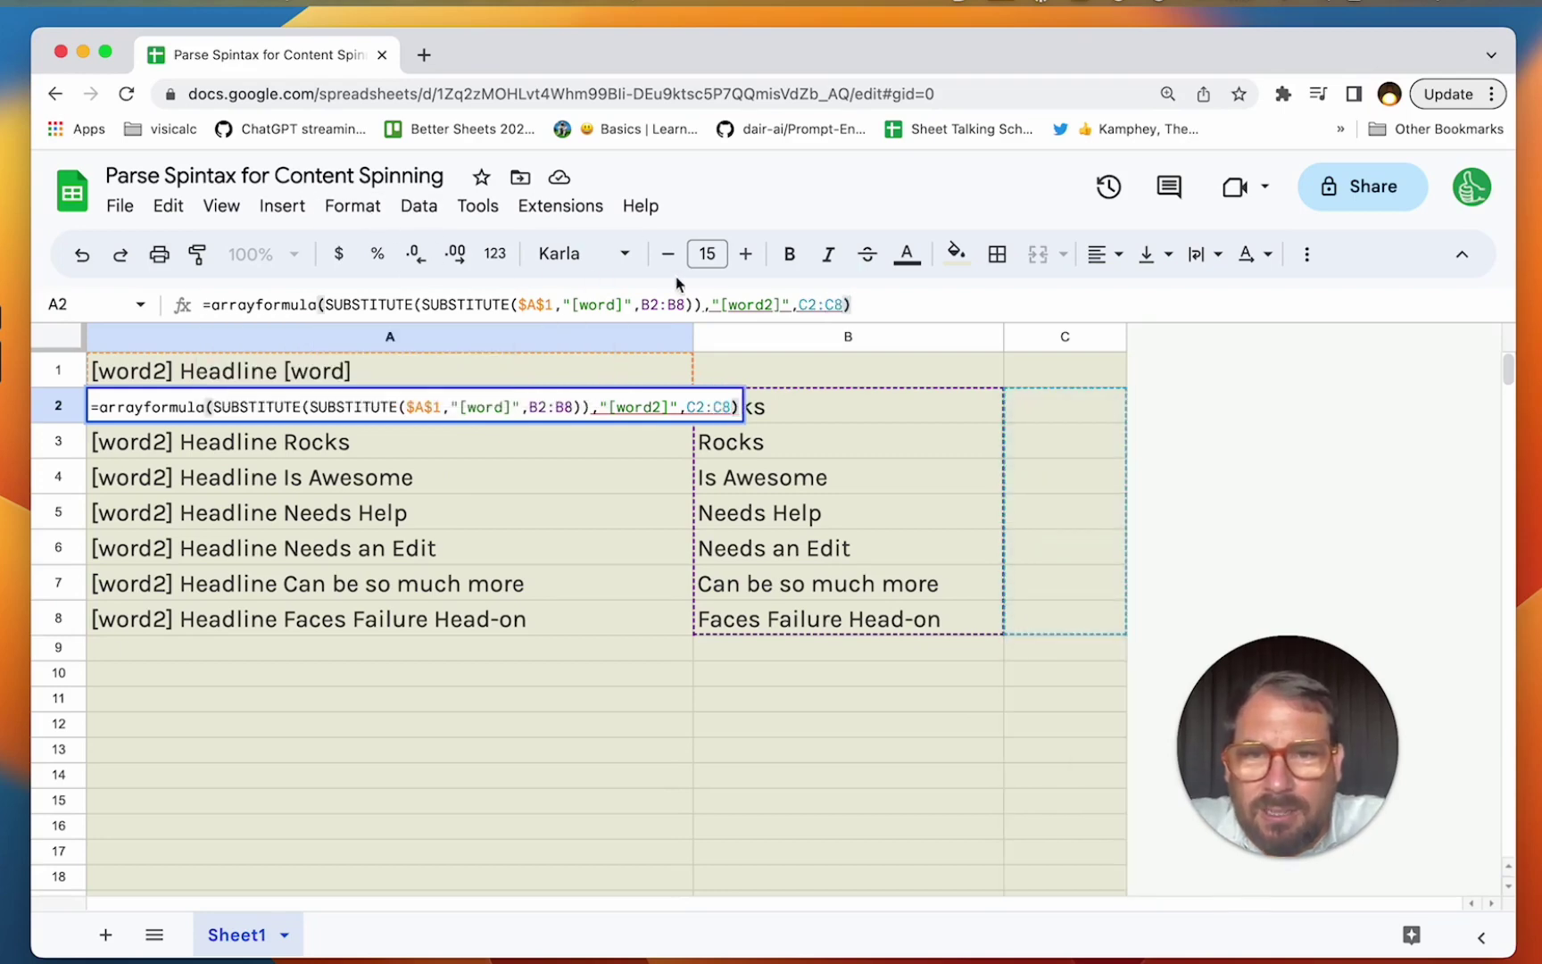
type(")")
- Correct the parentheses so the inner SUBSTITUTE closes after B2:B8 and the outer after C2:C8, and commit the formula
left_click(695, 304)
key("BackSpace")
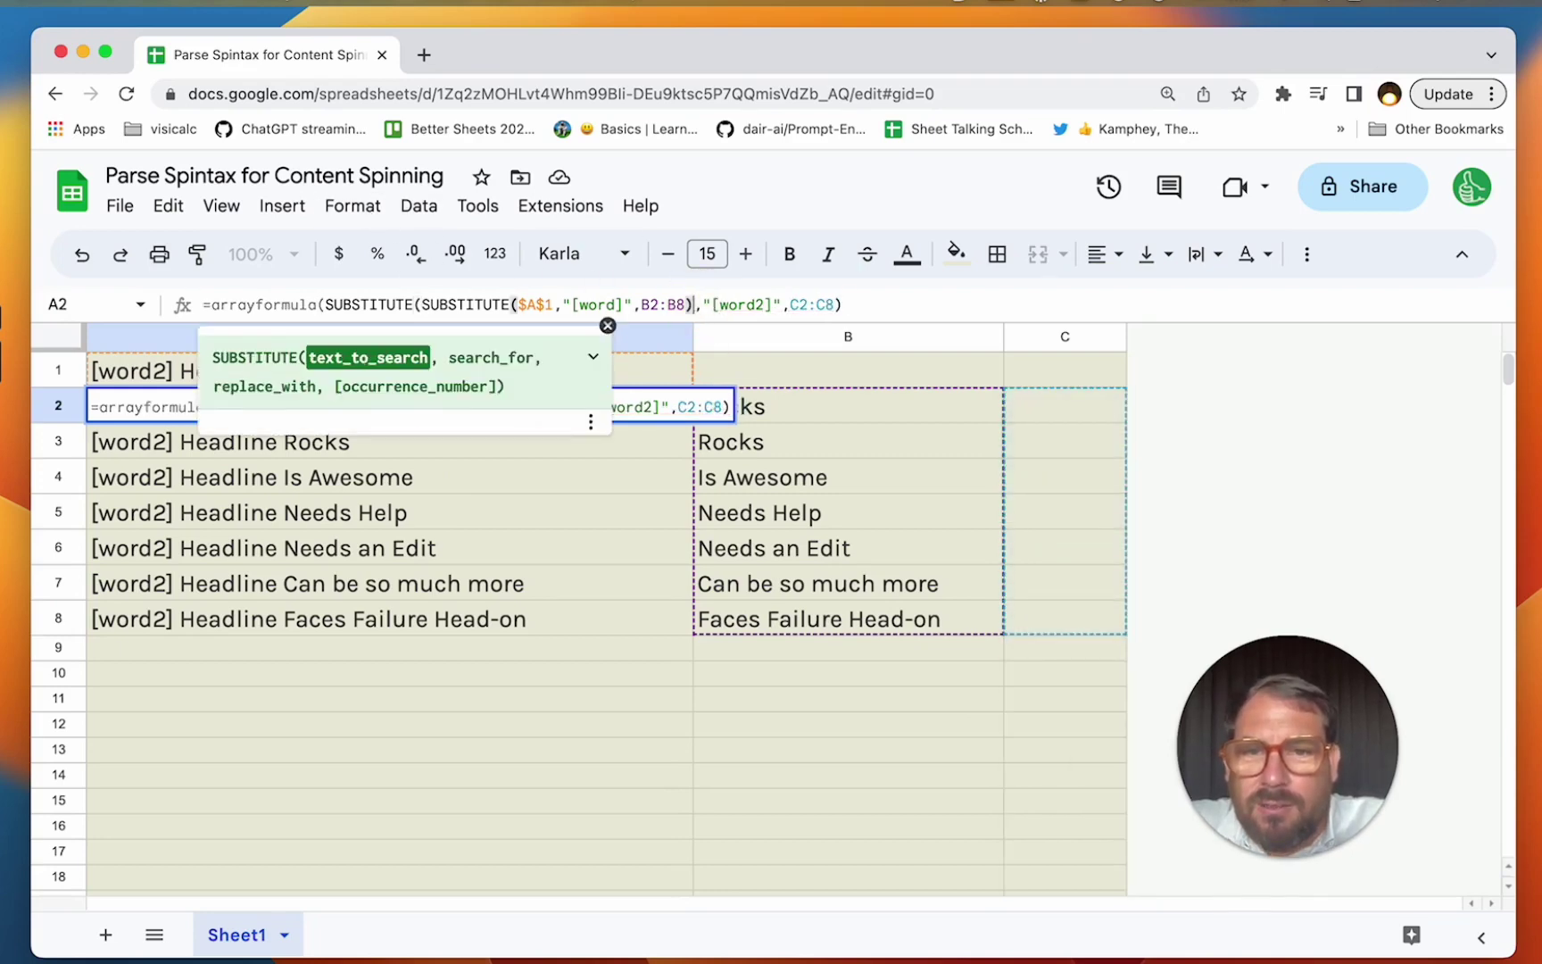
left_click(843, 305)
type(")")
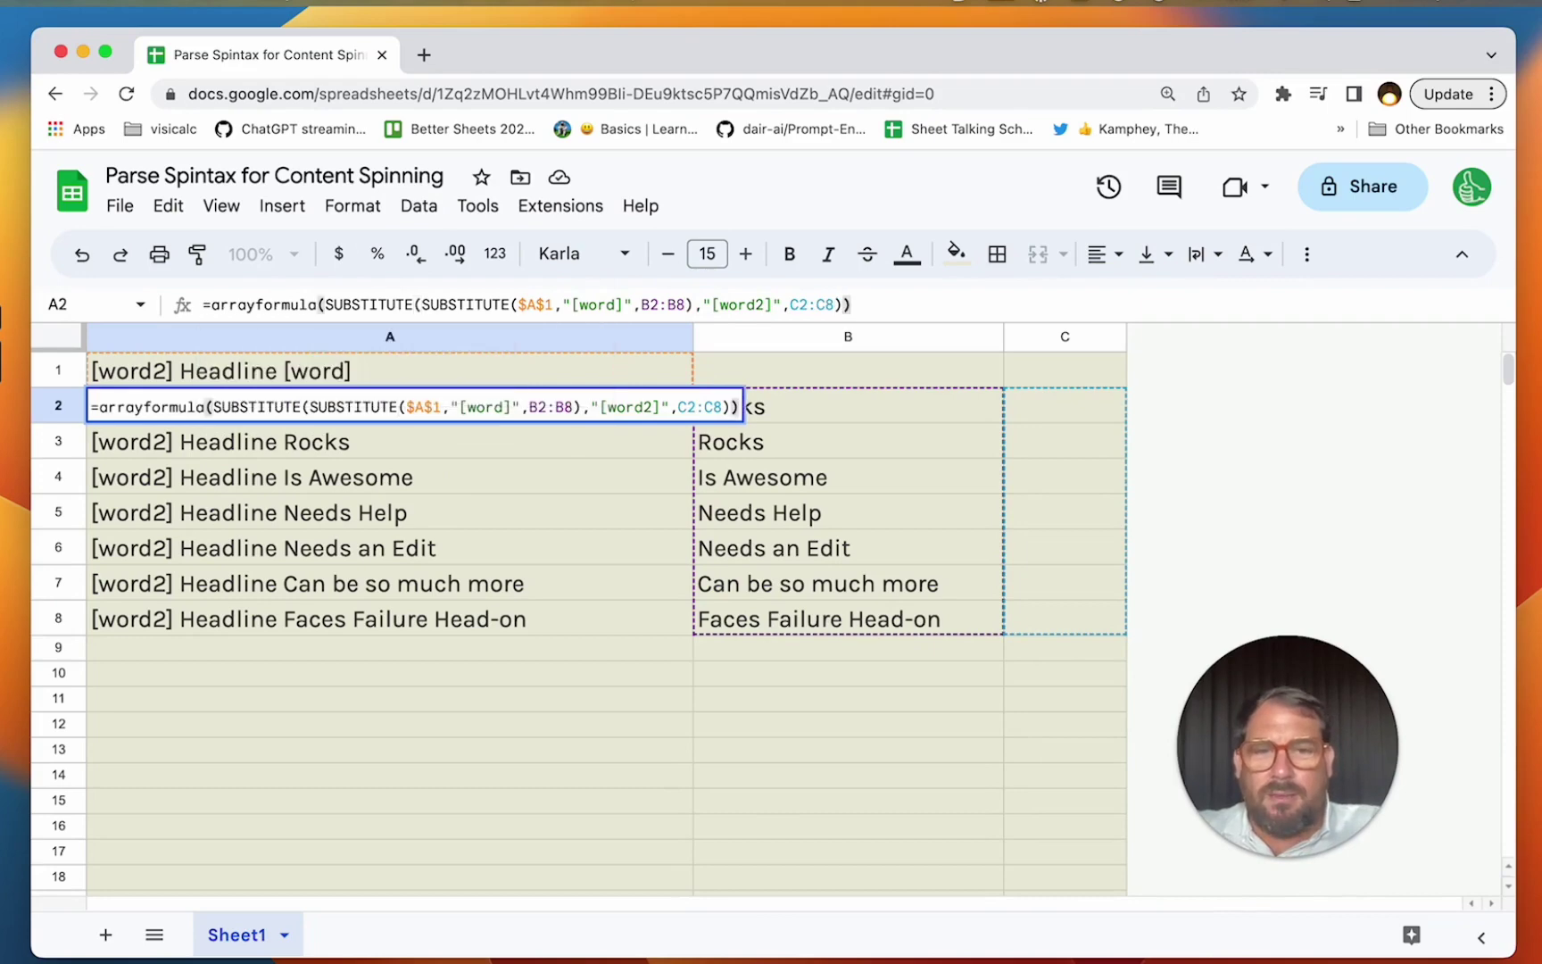
key("Return")
- Enter the [word2] replacements "This", "My" and "Your" in cells C2 to C4
left_click(390, 406)
left_click(1065, 404)
type("Thi")
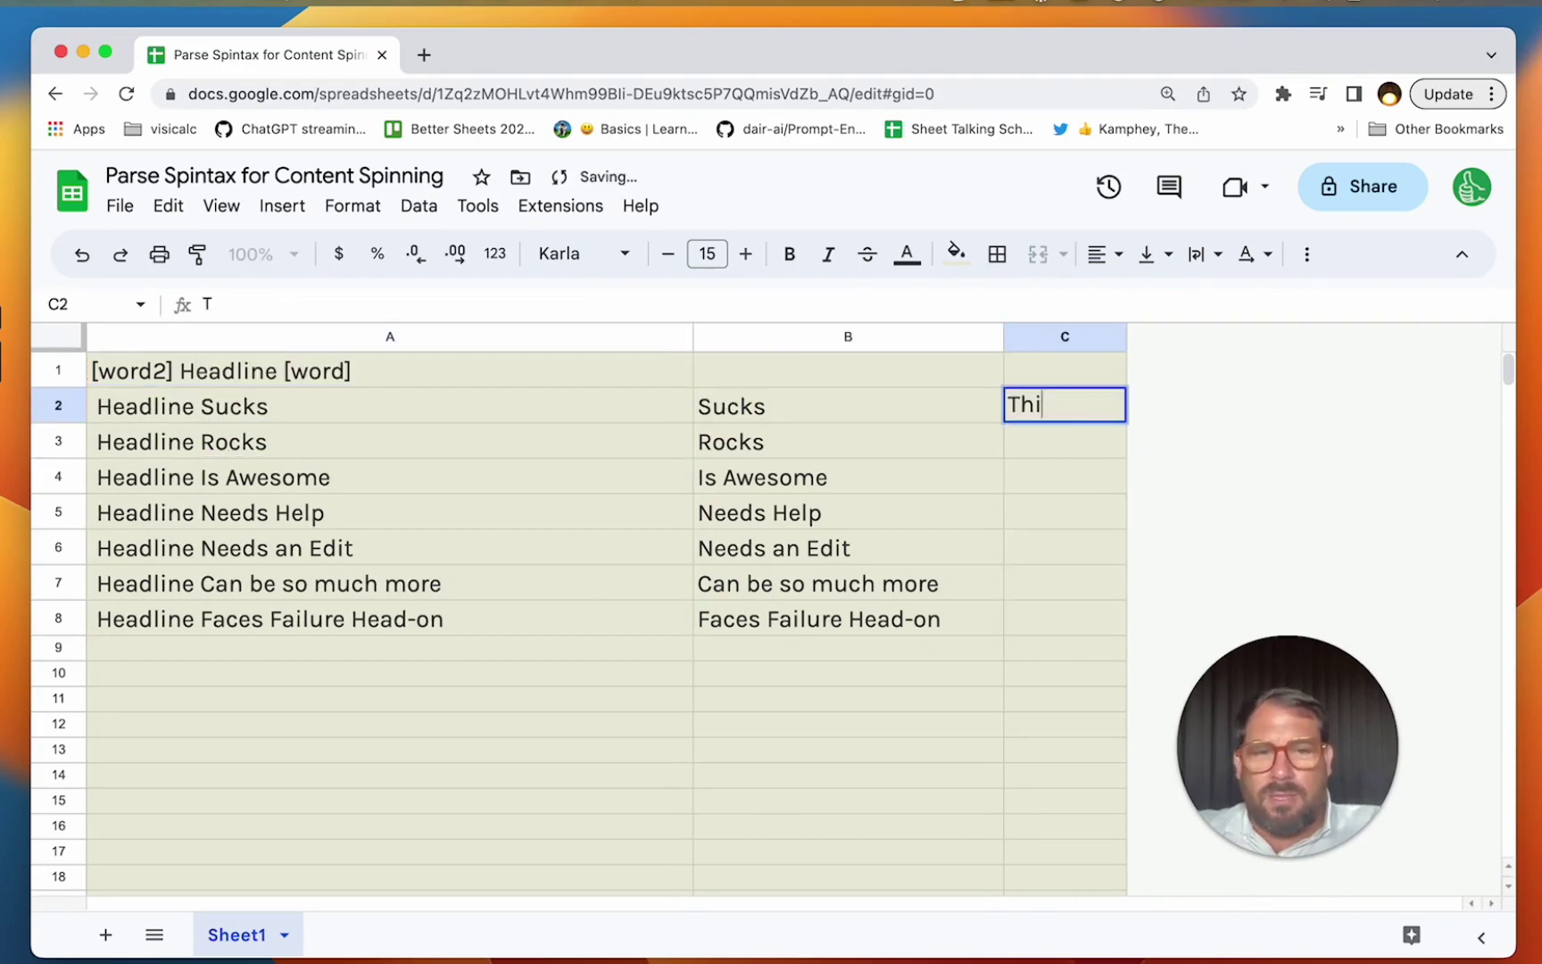
type("s")
key("Return")
type("My")
key("Return")
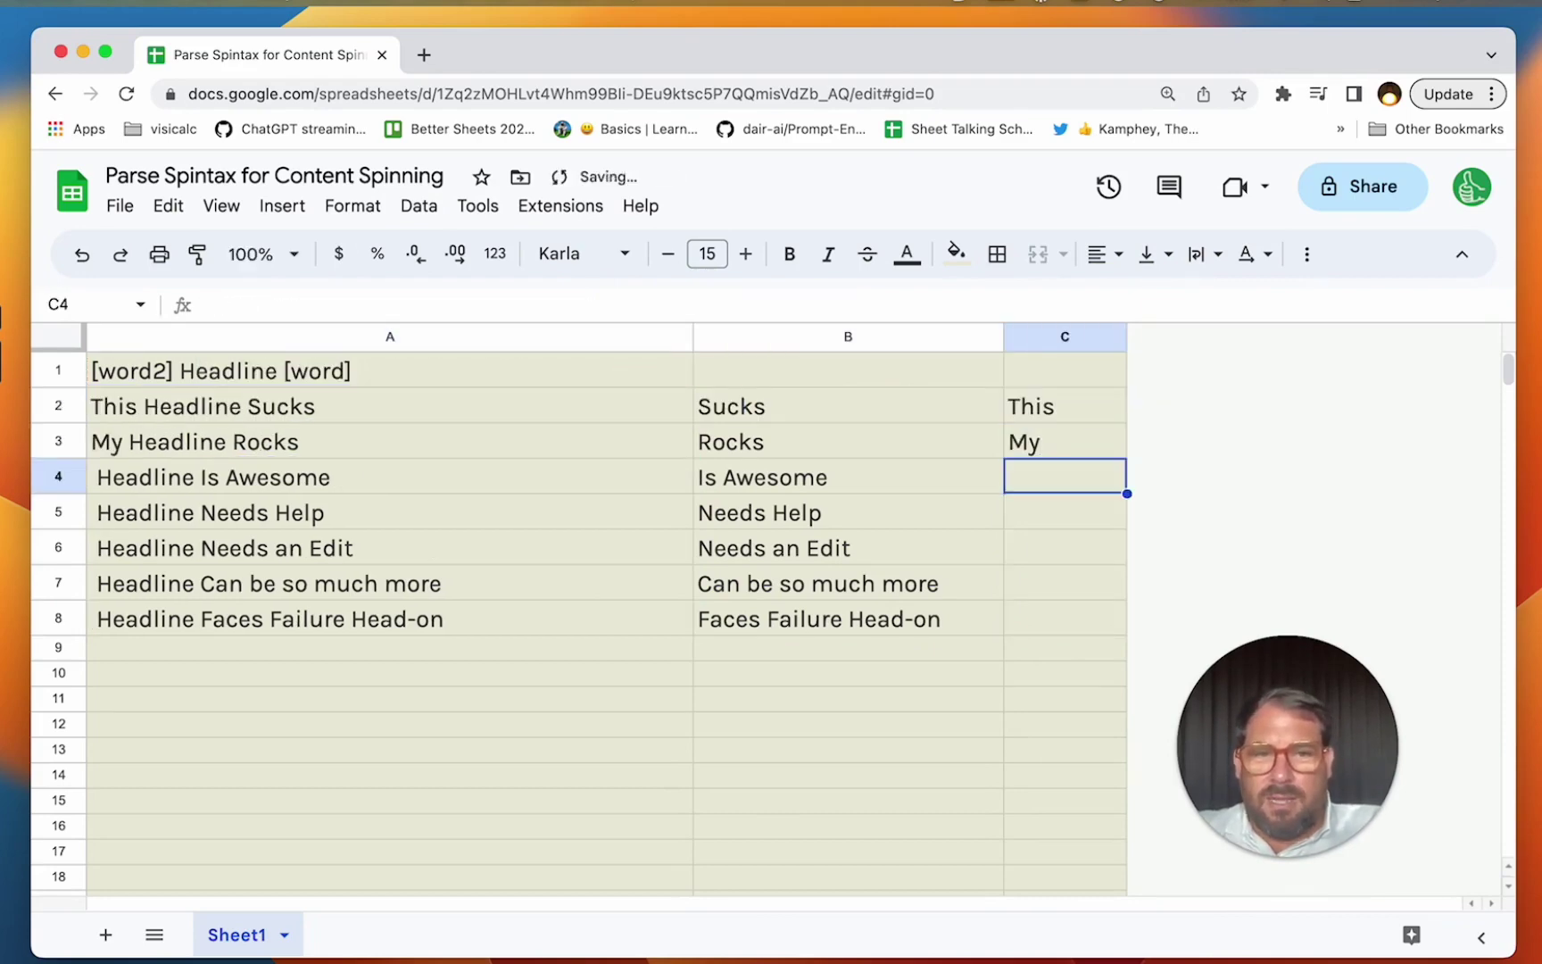
type("Your")
key("Return")
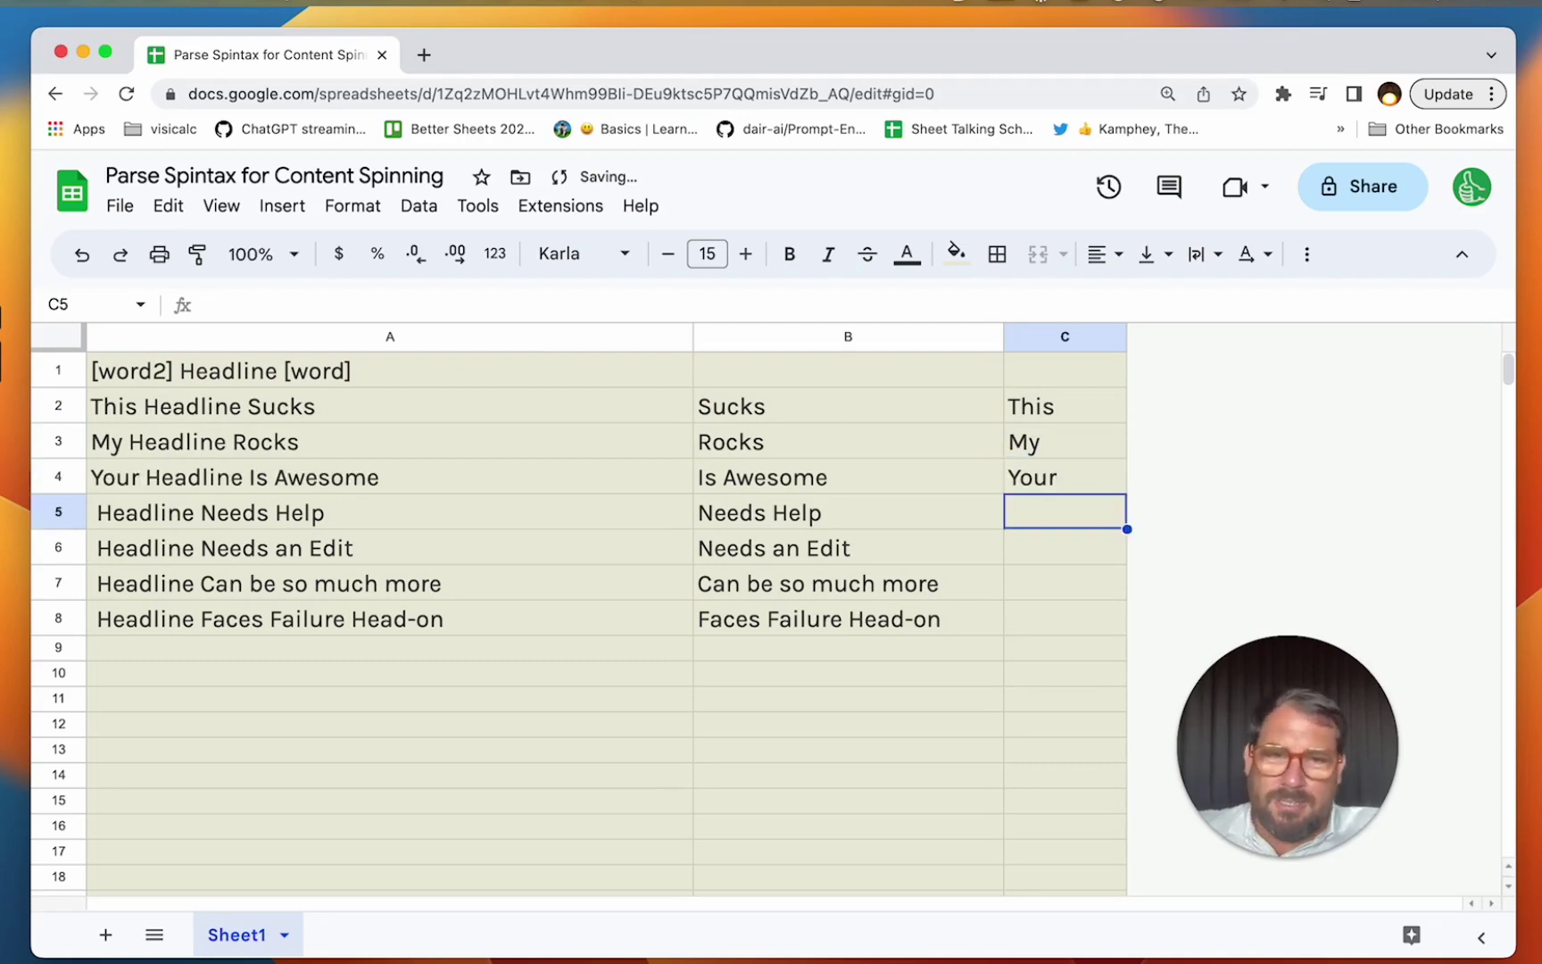
- Fill cells C5 to C8 with the replacement word "This"
type("This")
key("Return")
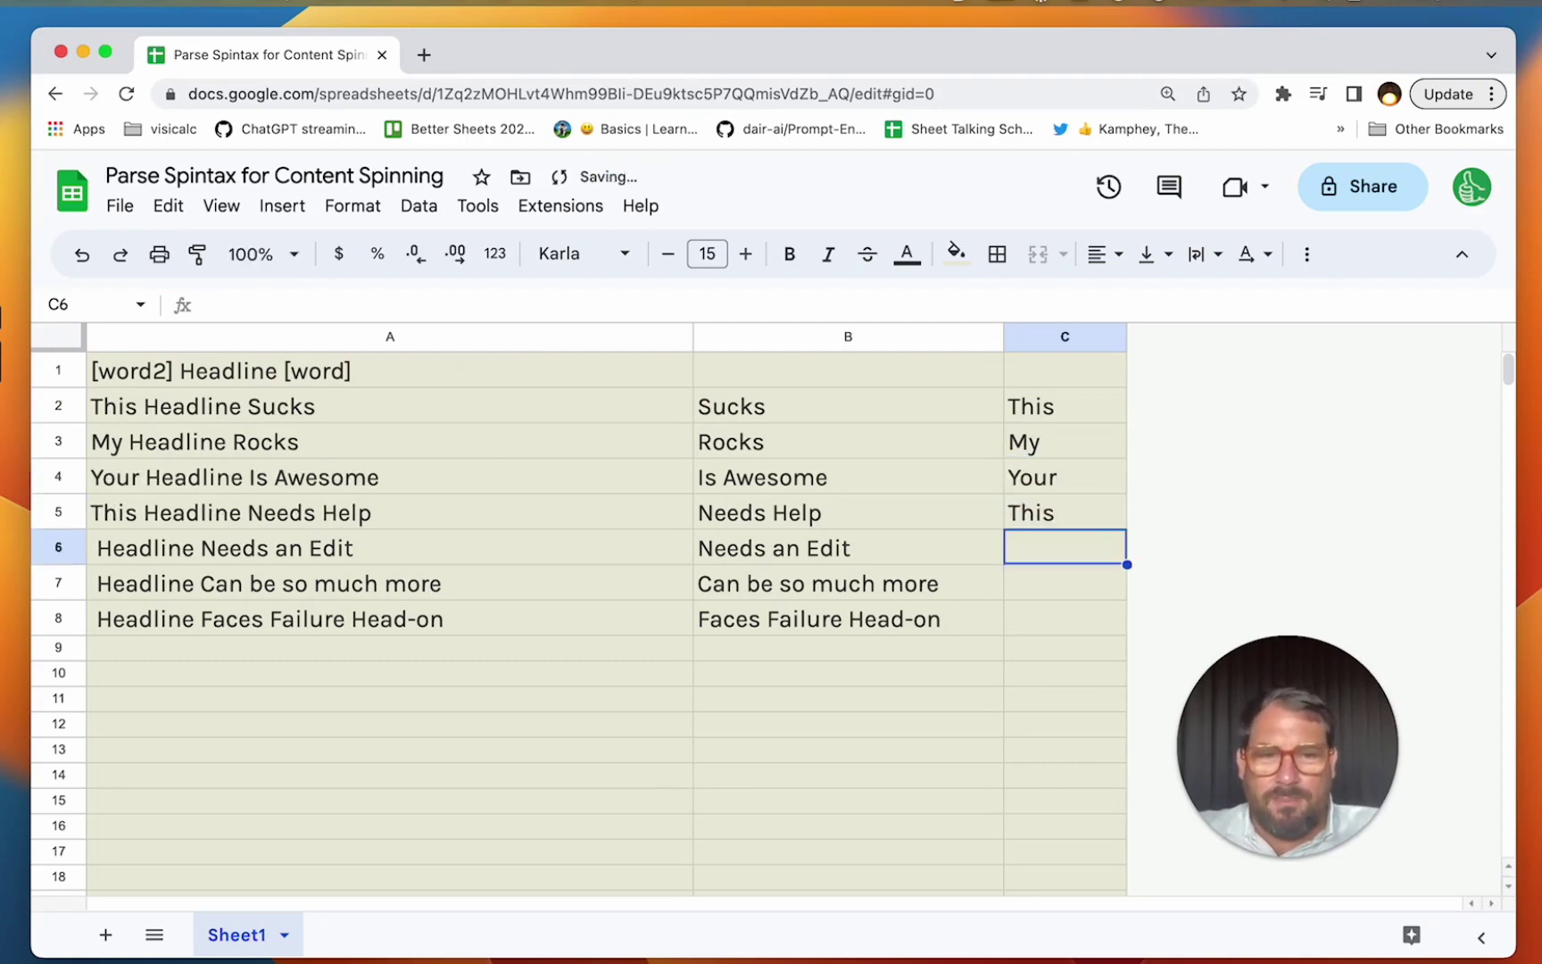
type("This")
key("Return")
type("This")
key("Return")
type("This")
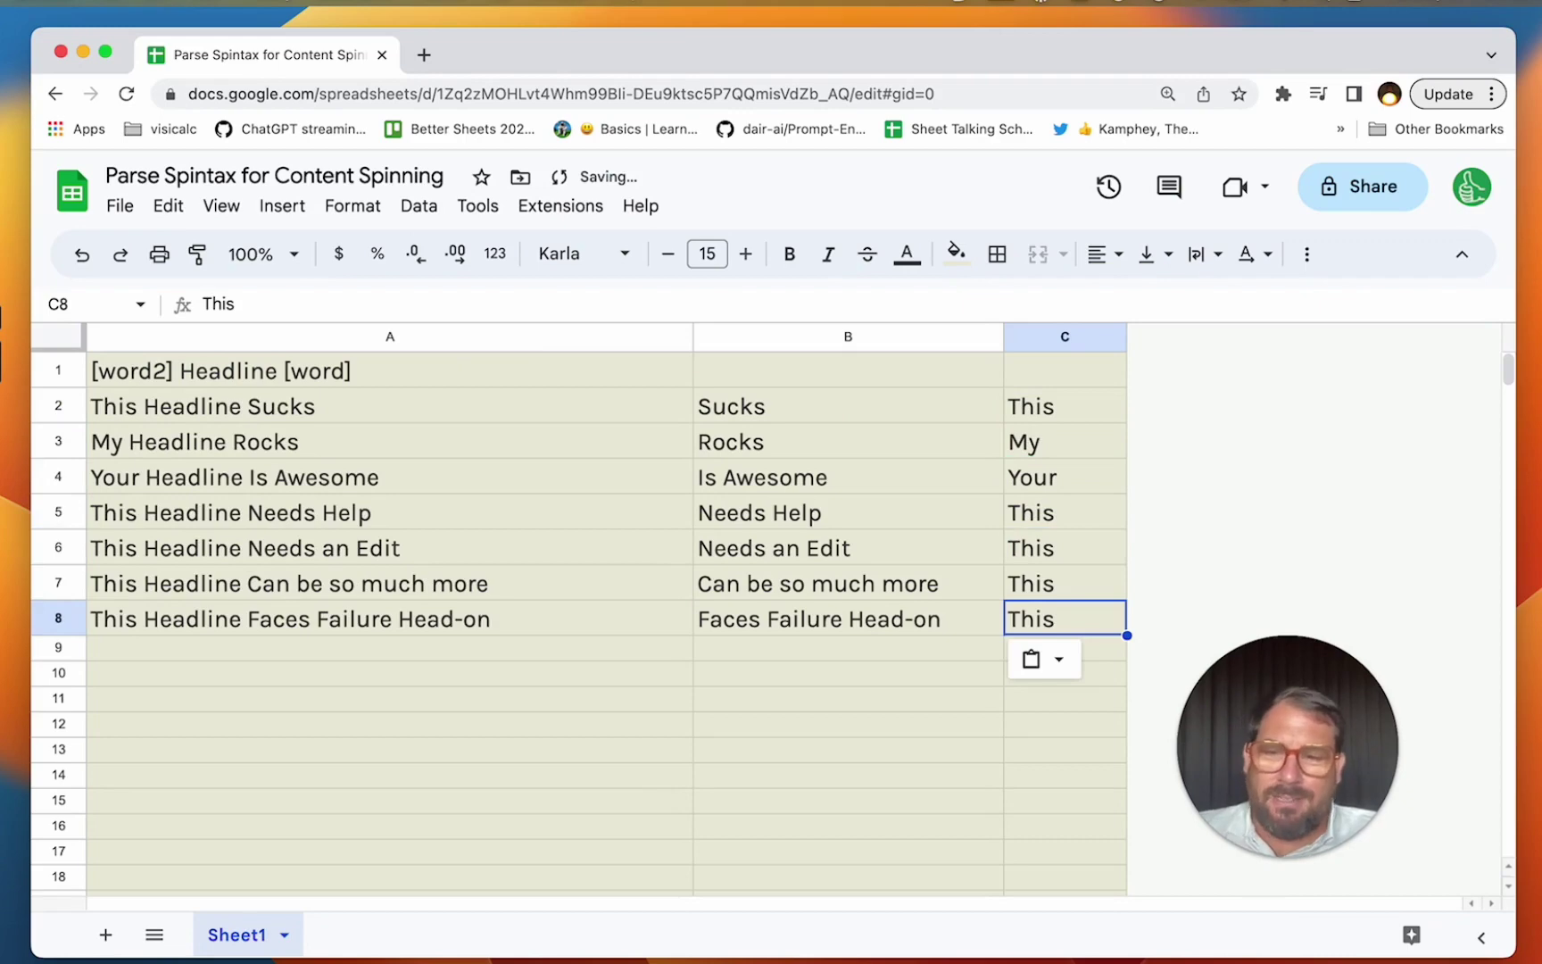
- Examine the generated headlines in column A against the replacement phrases in column B and the words in column C
key("Left")
key("Left")
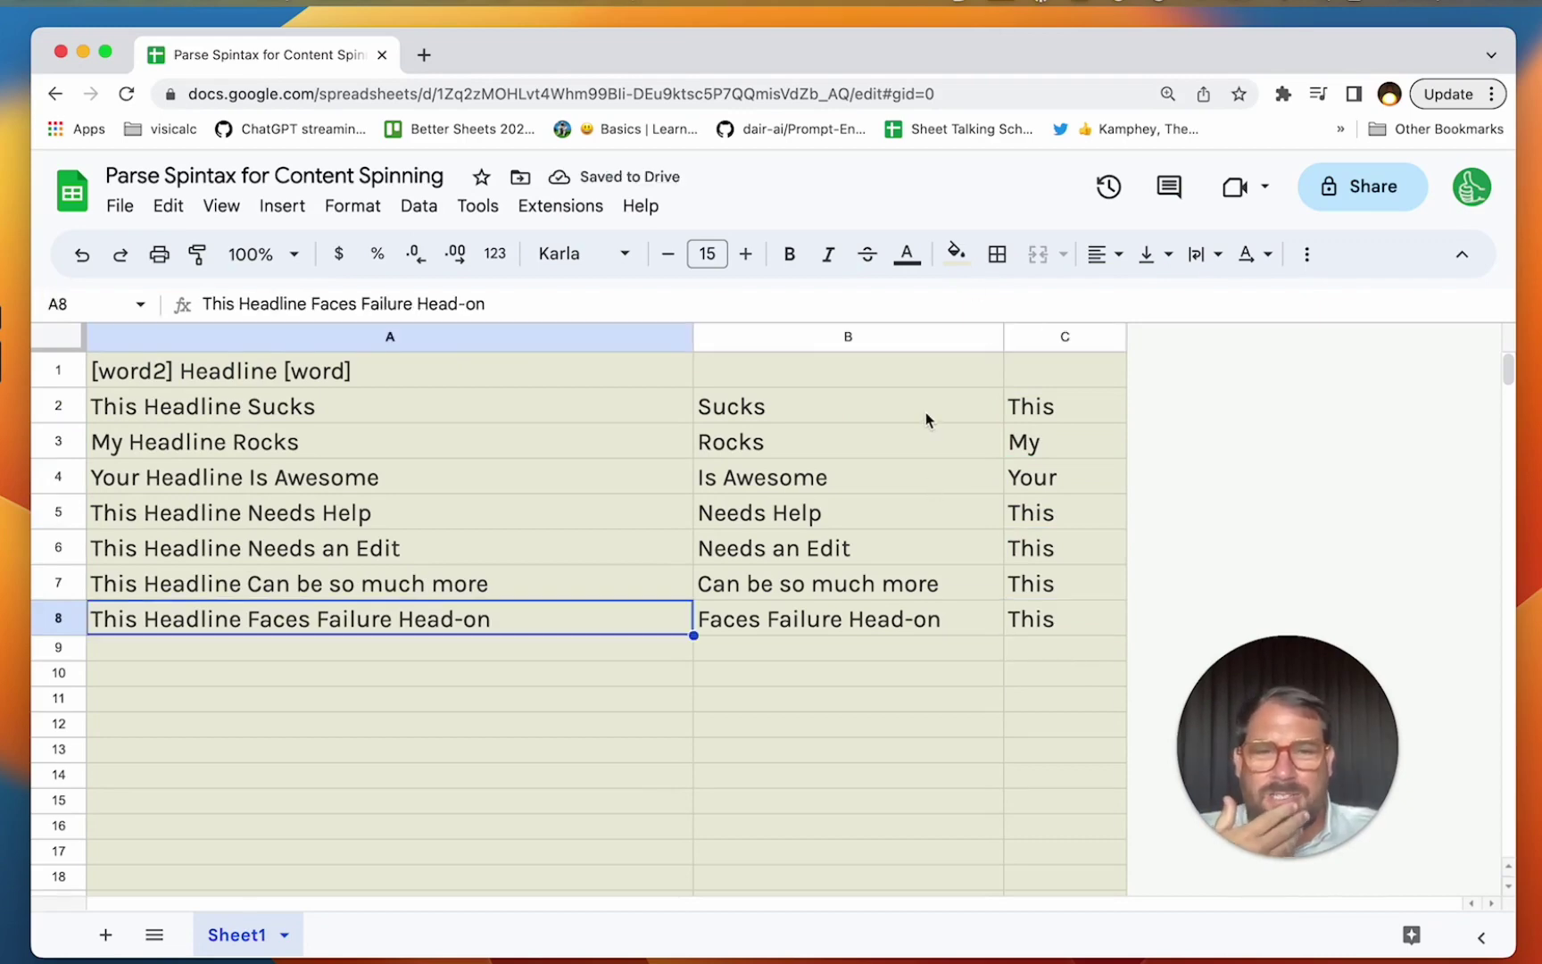
left_click_drag(925, 410, 922, 621)
left_click(305, 407)
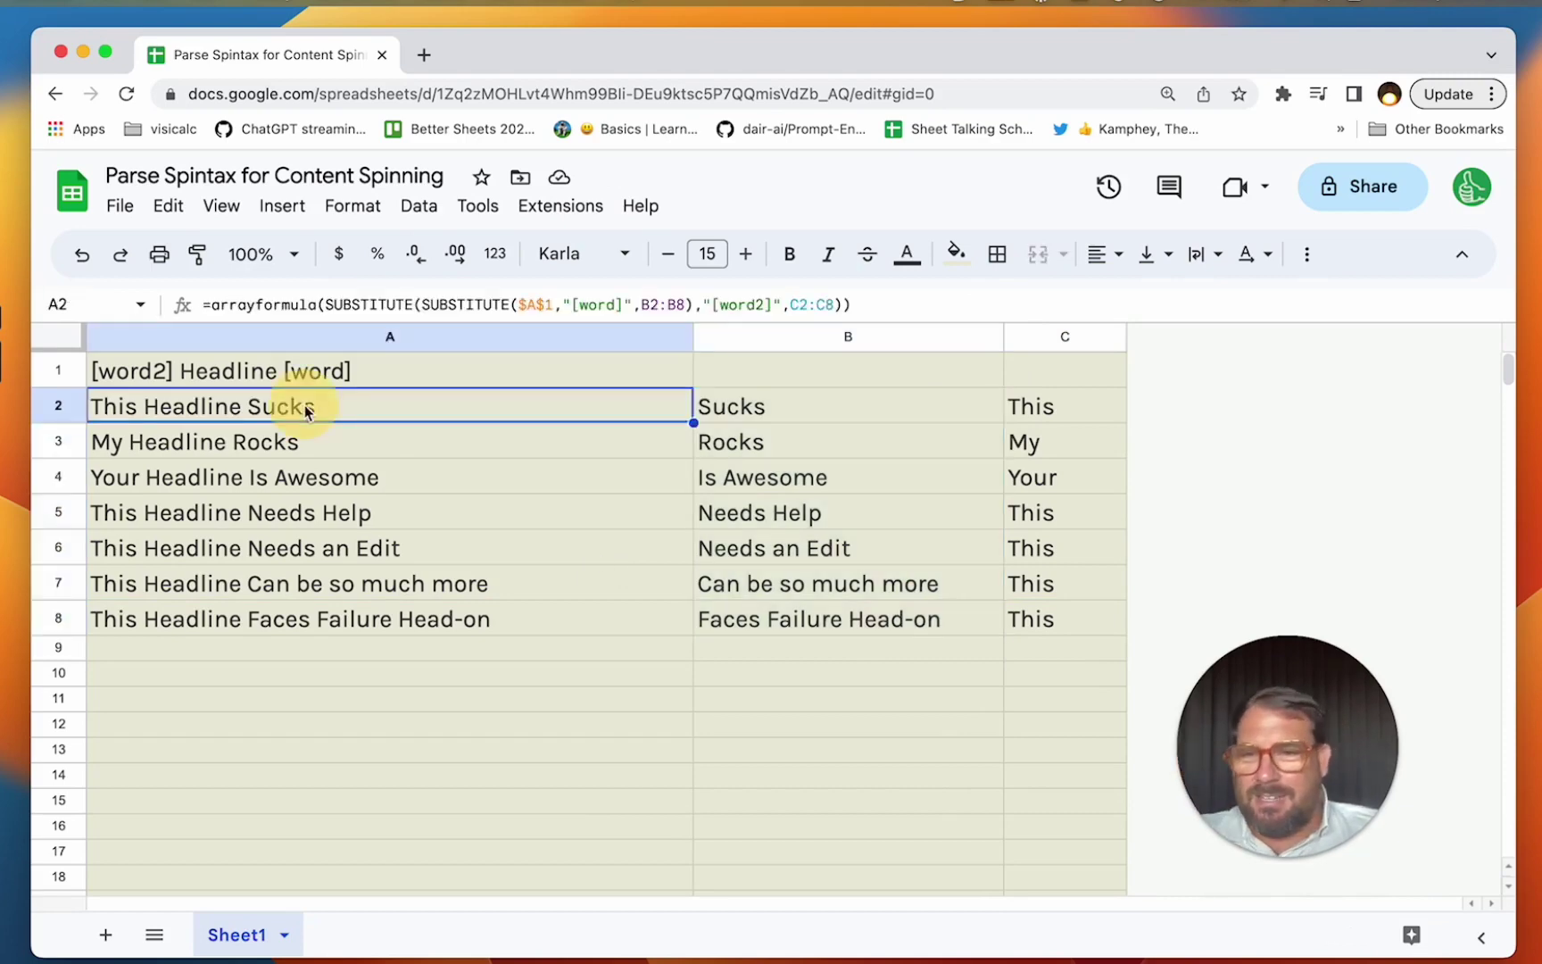
left_click(285, 441)
left_click(287, 484)
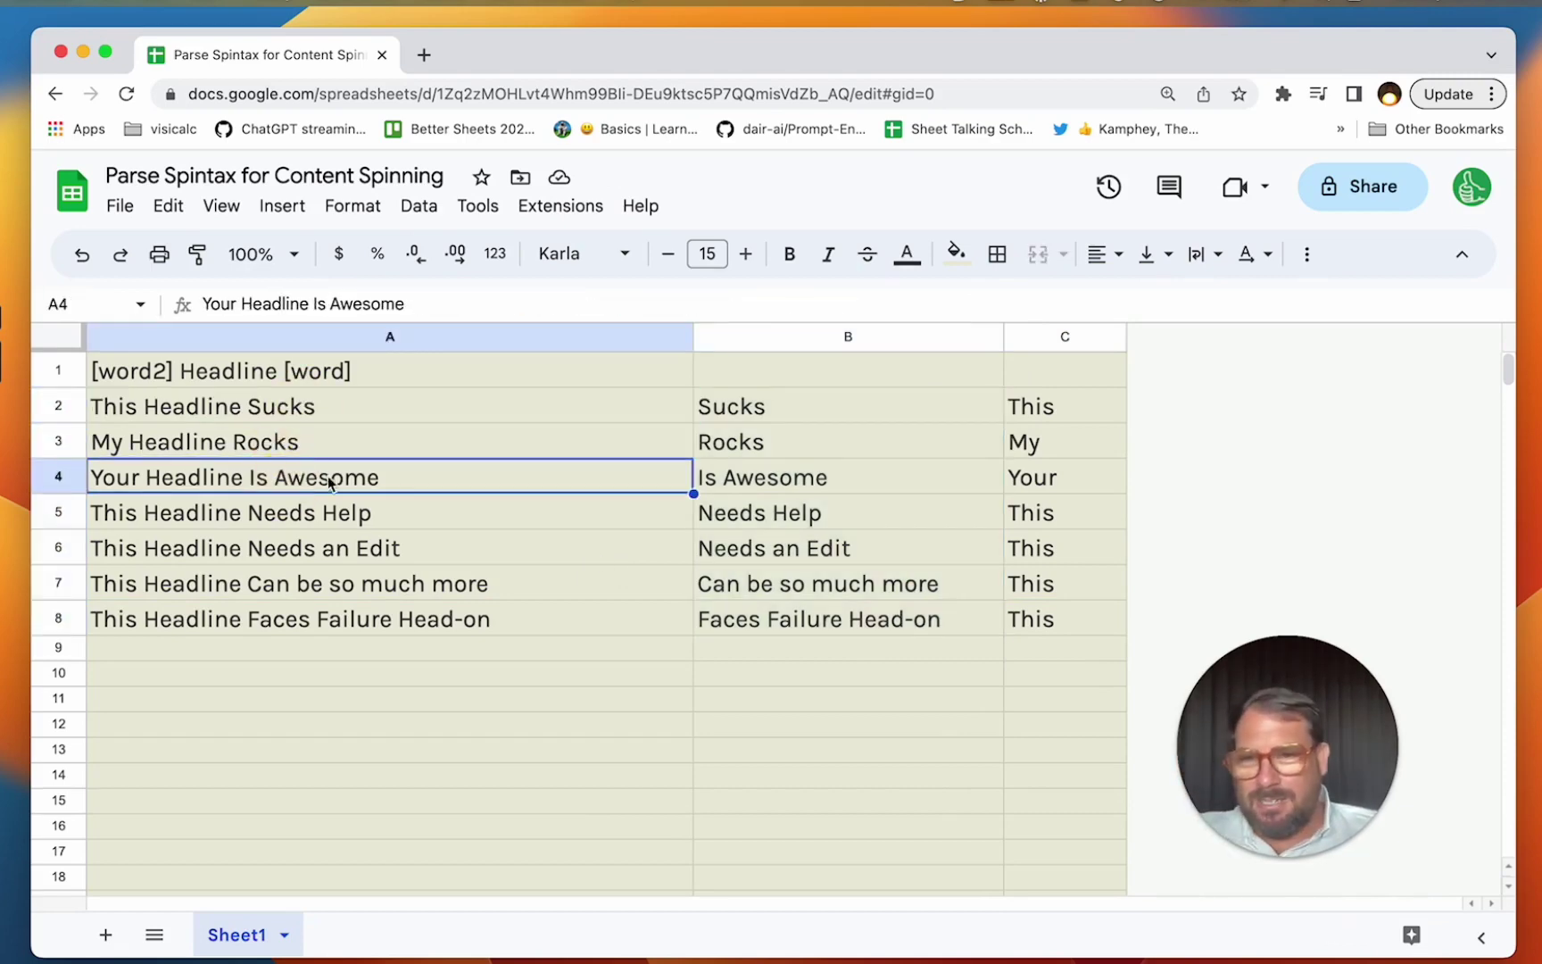
left_click(871, 406)
left_click_drag(871, 447, 877, 630)
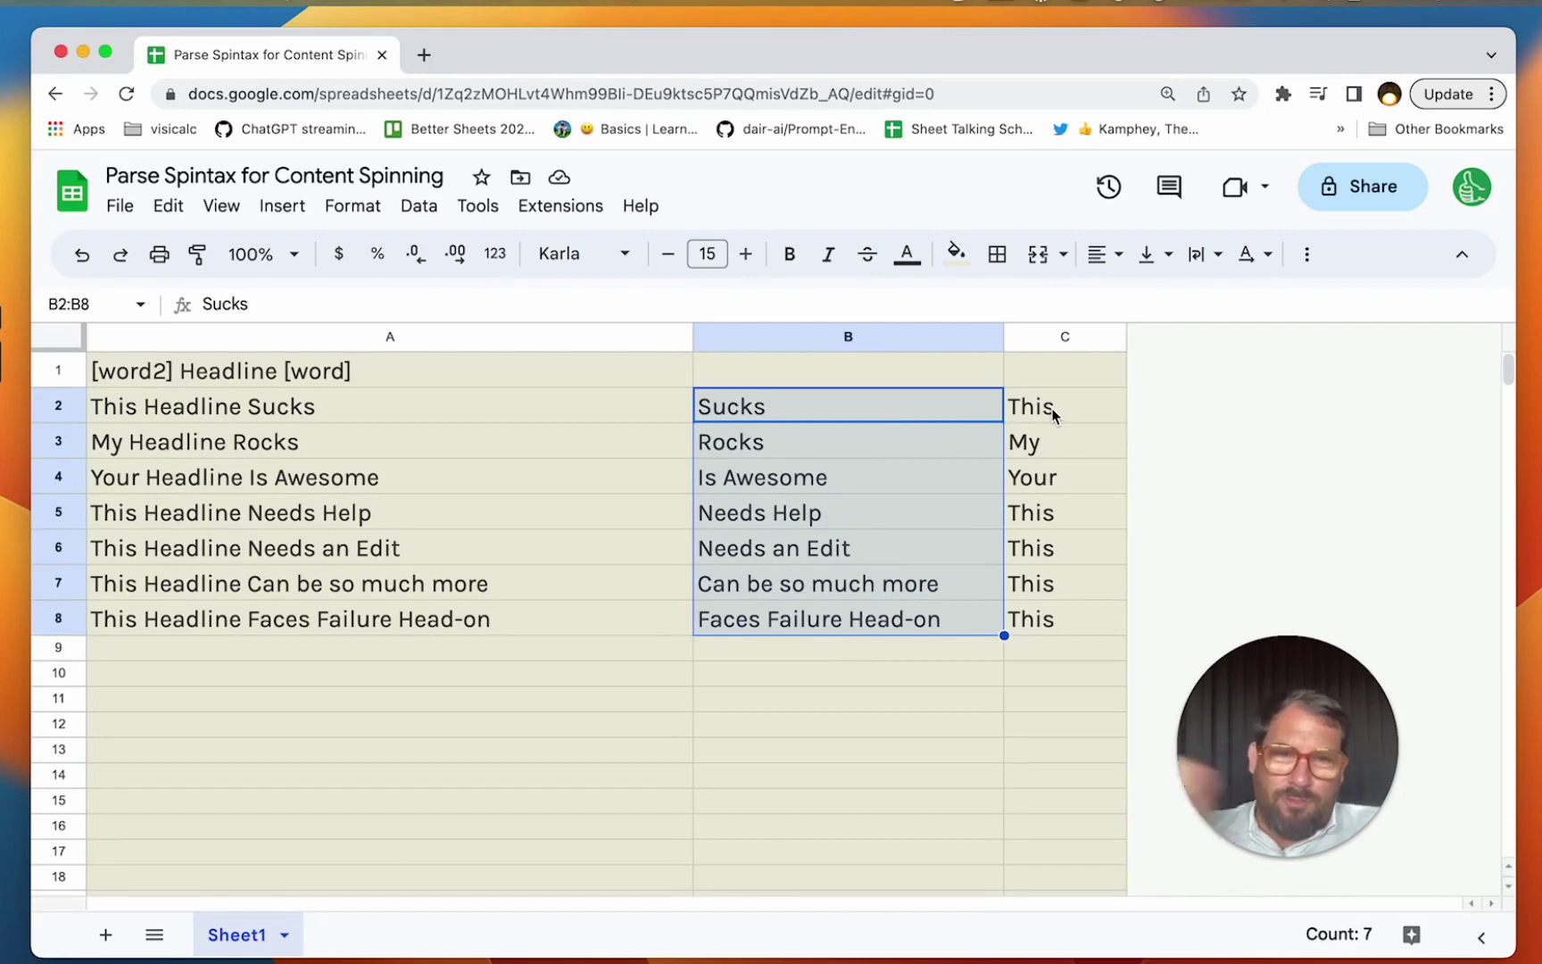
left_click_drag(1053, 411, 1067, 561)
left_click(886, 400)
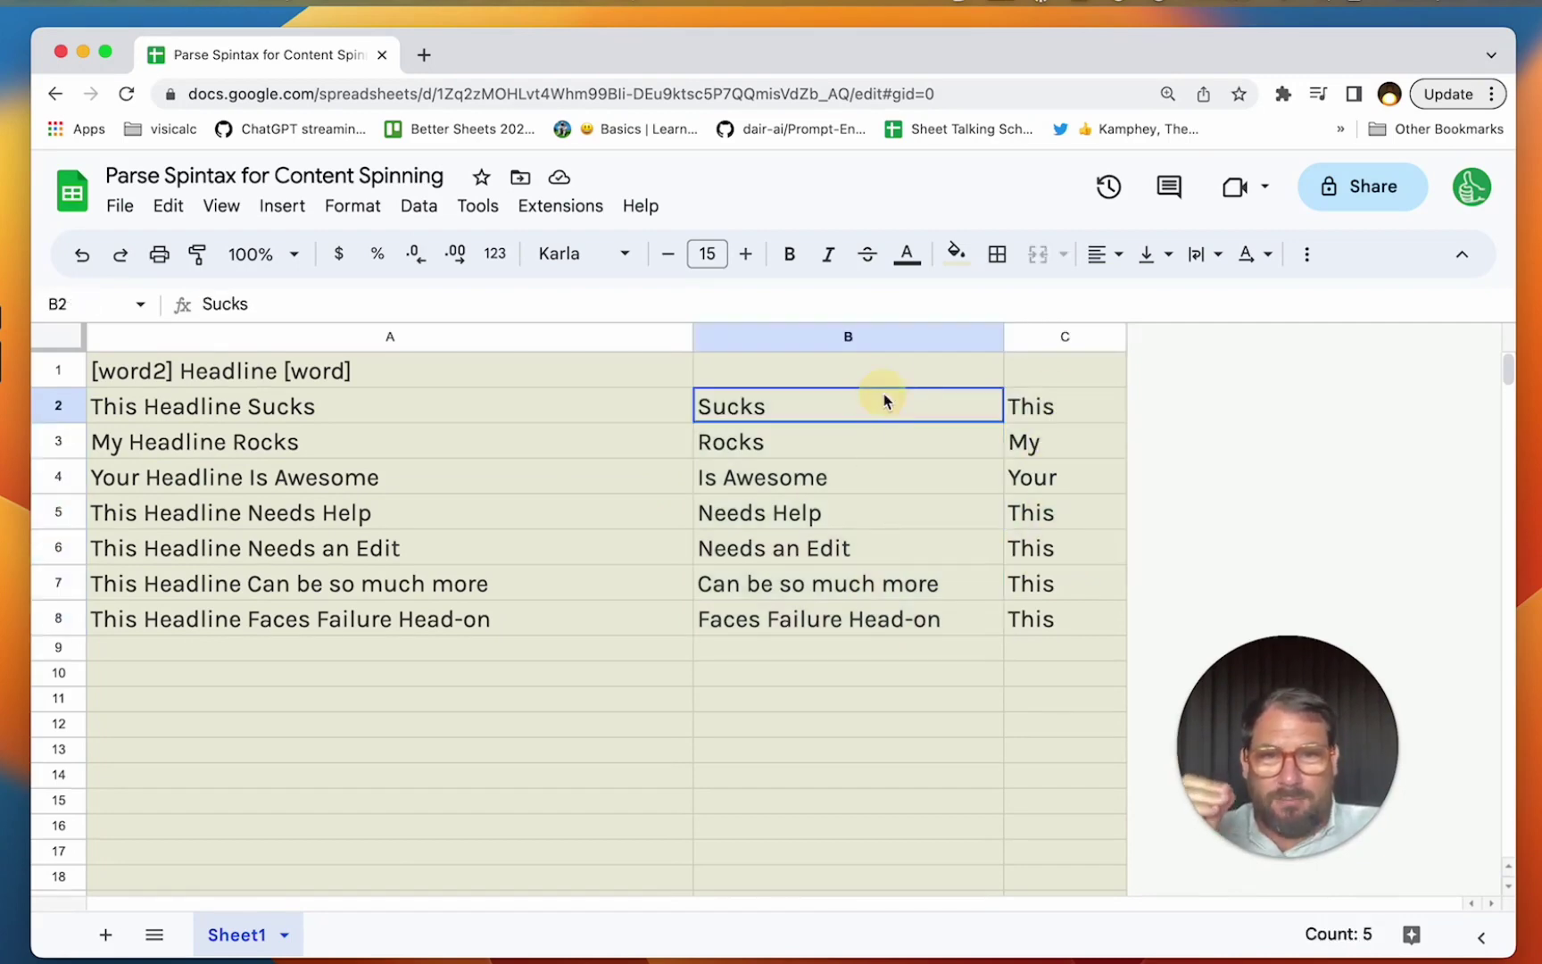
left_click_drag(886, 401, 884, 615)
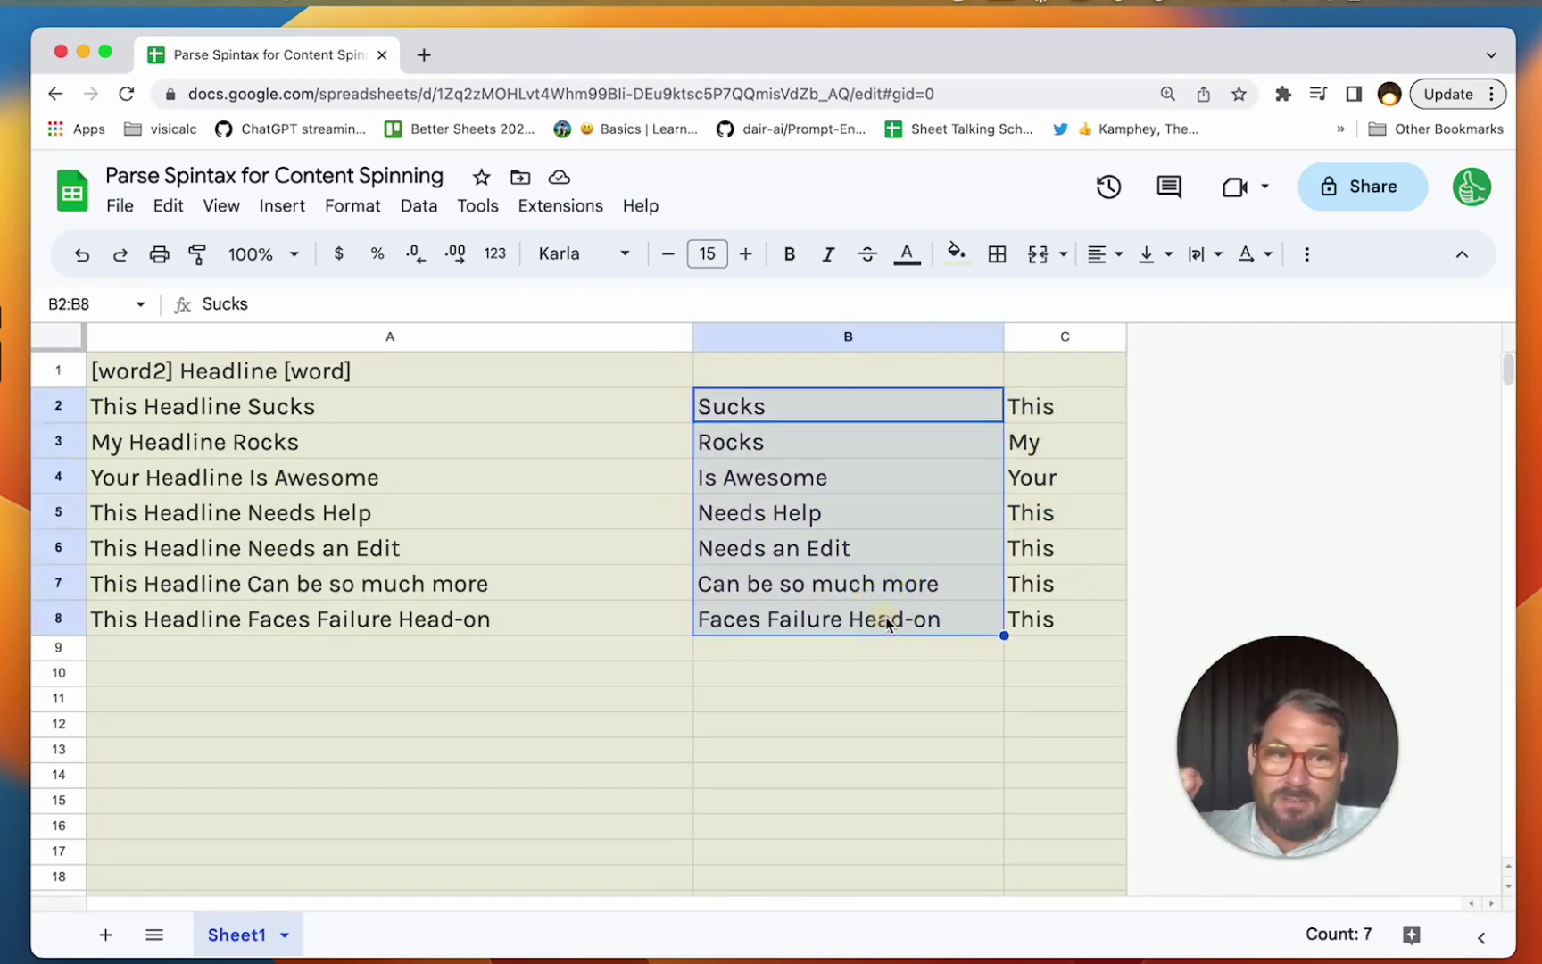
left_click(1070, 378)
left_click_drag(1059, 406, 1062, 477)
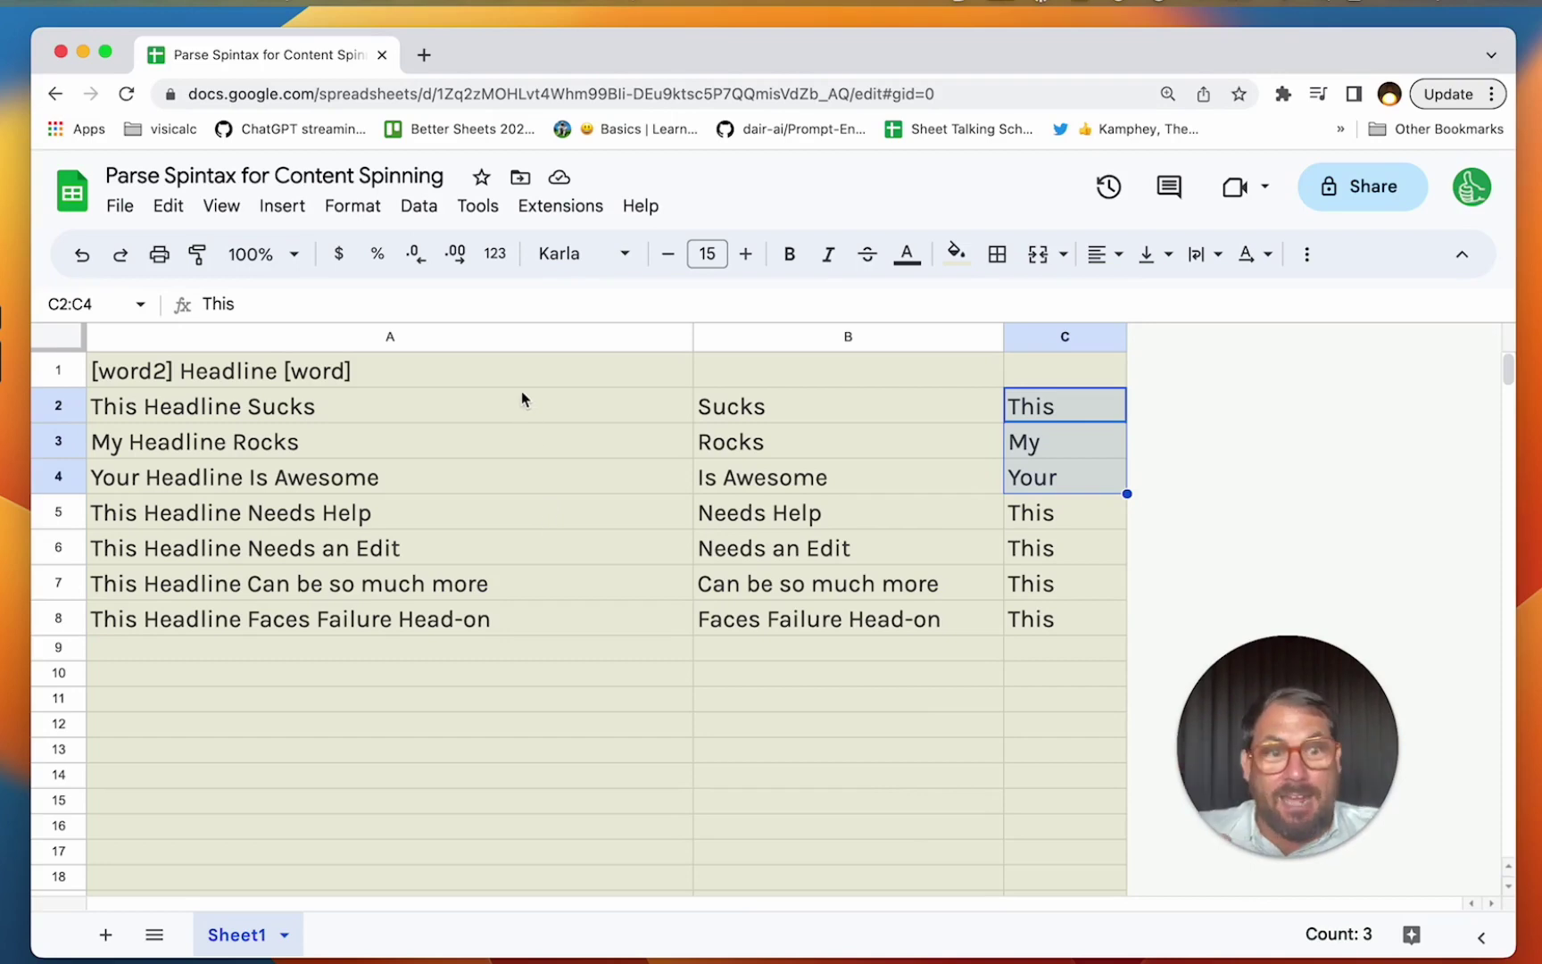
- Open the Google Workspace Marketplace for getting Sheets add-ons
left_click(564, 206)
mouse_move(571, 248)
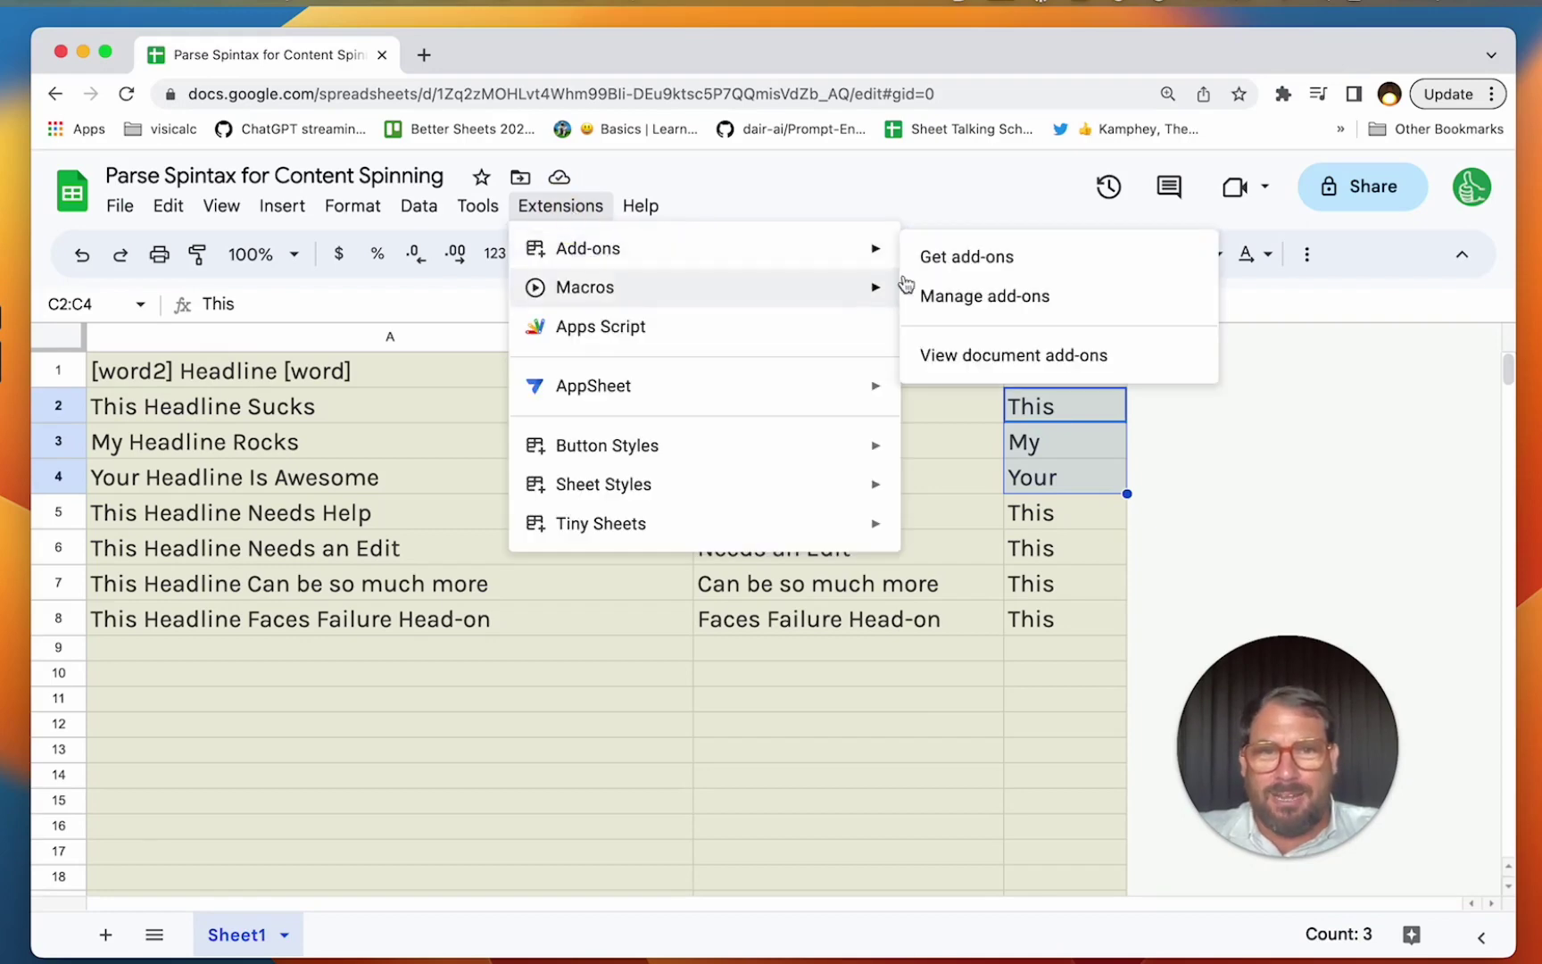
left_click(984, 272)
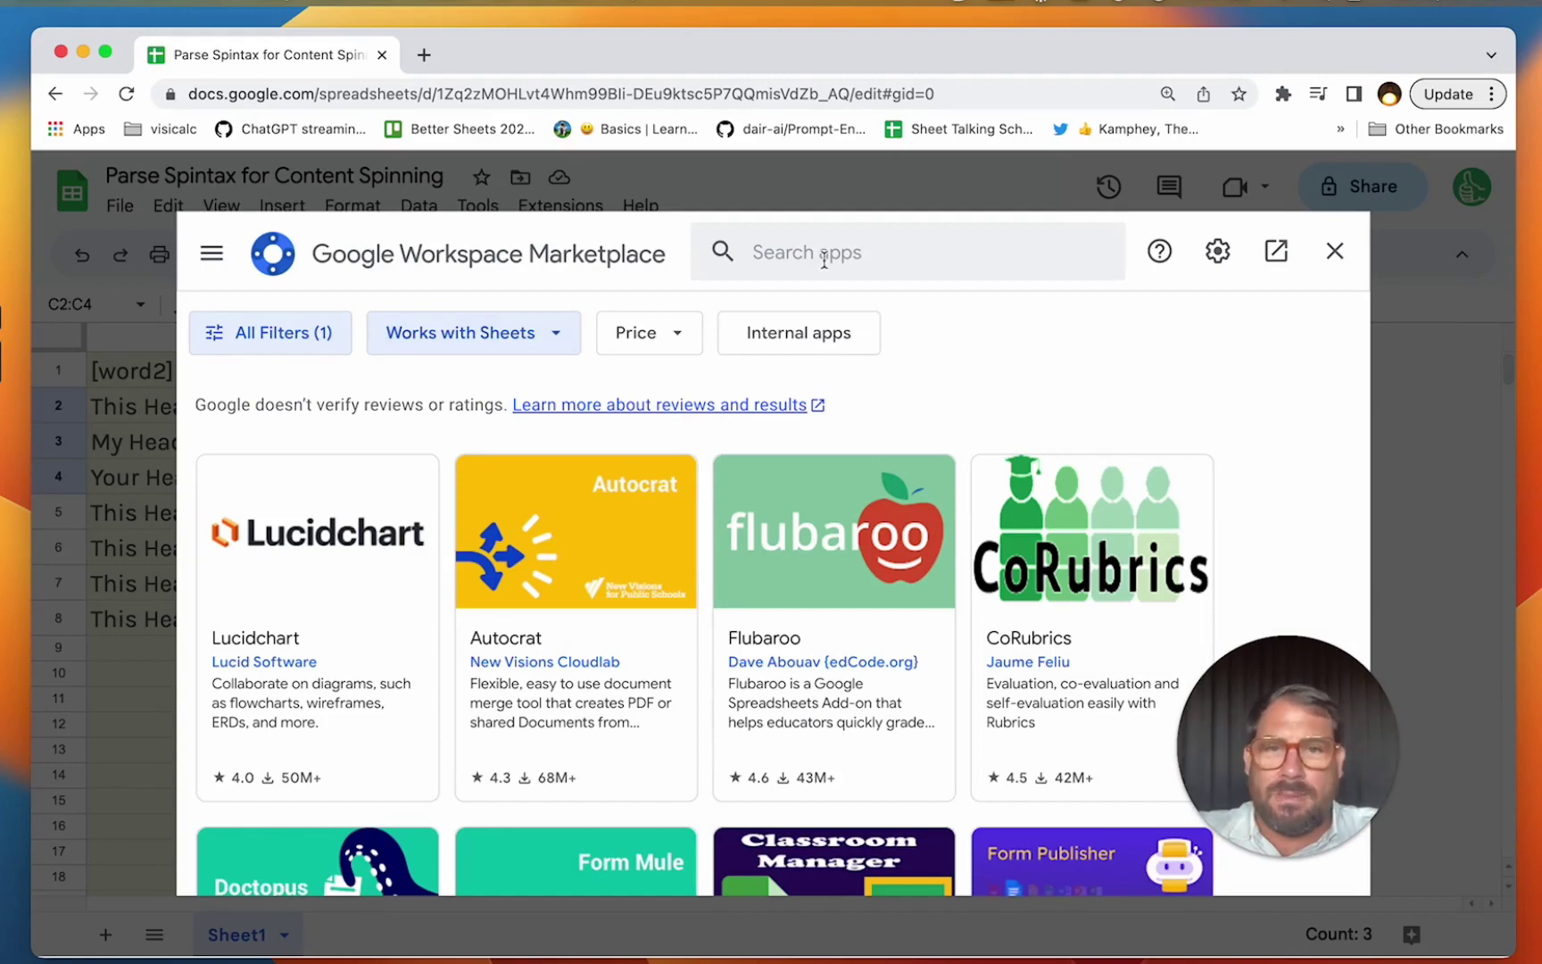
- Open spintax.bettersheets.co in a new browser tab and look over the Spintax Content Spinner description
key("super+t")
type("spintax")
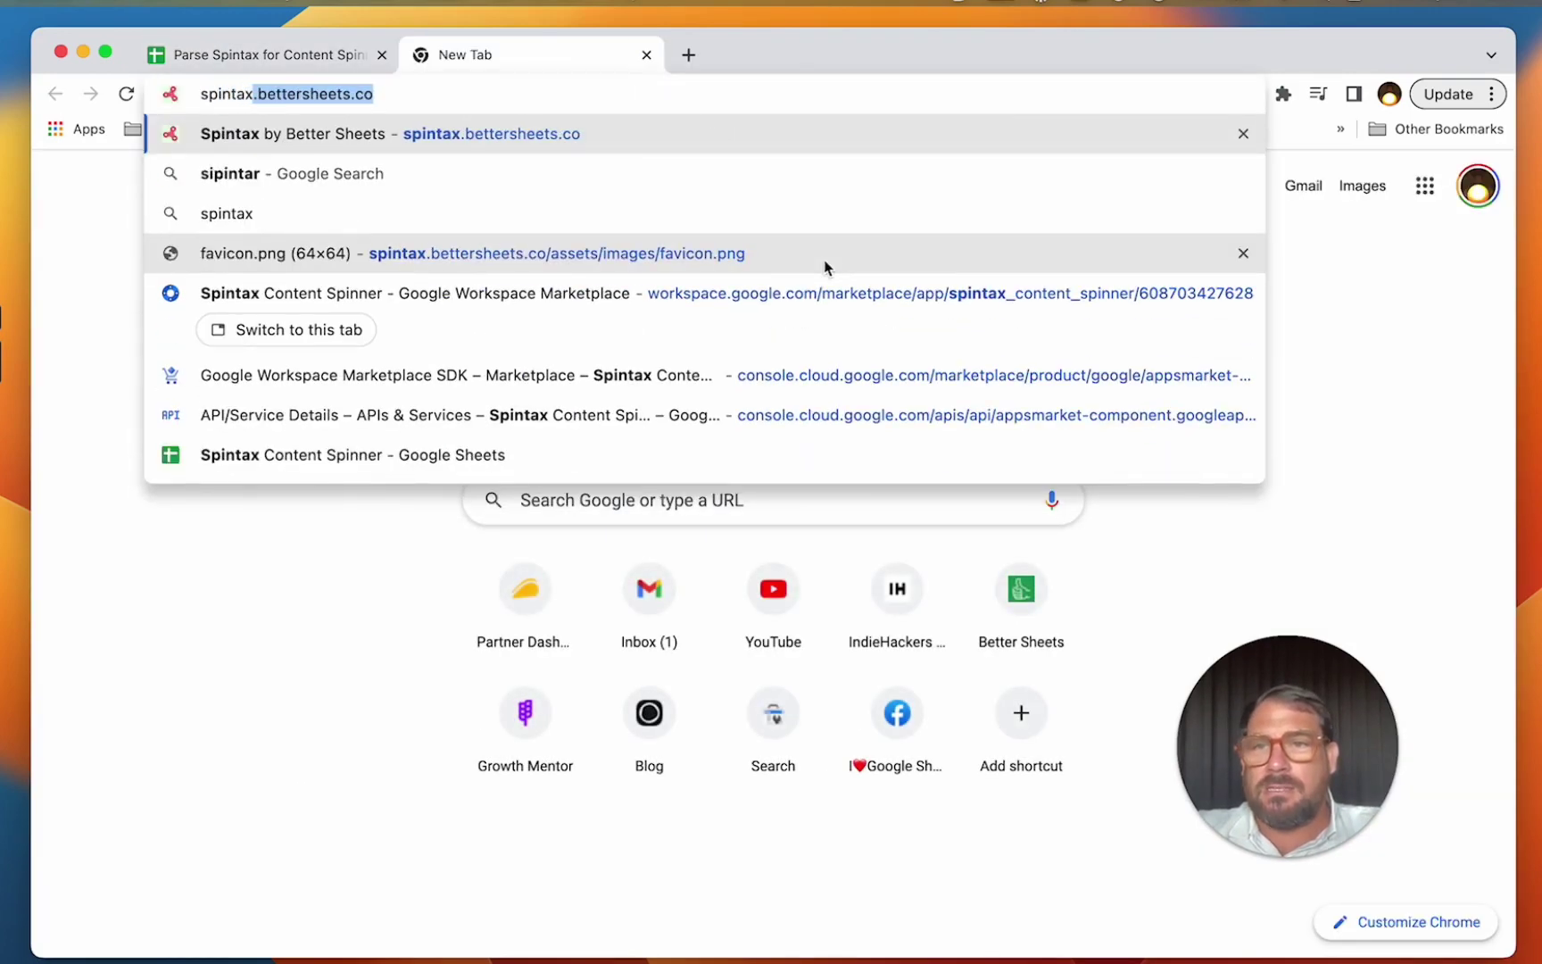
key("Return")
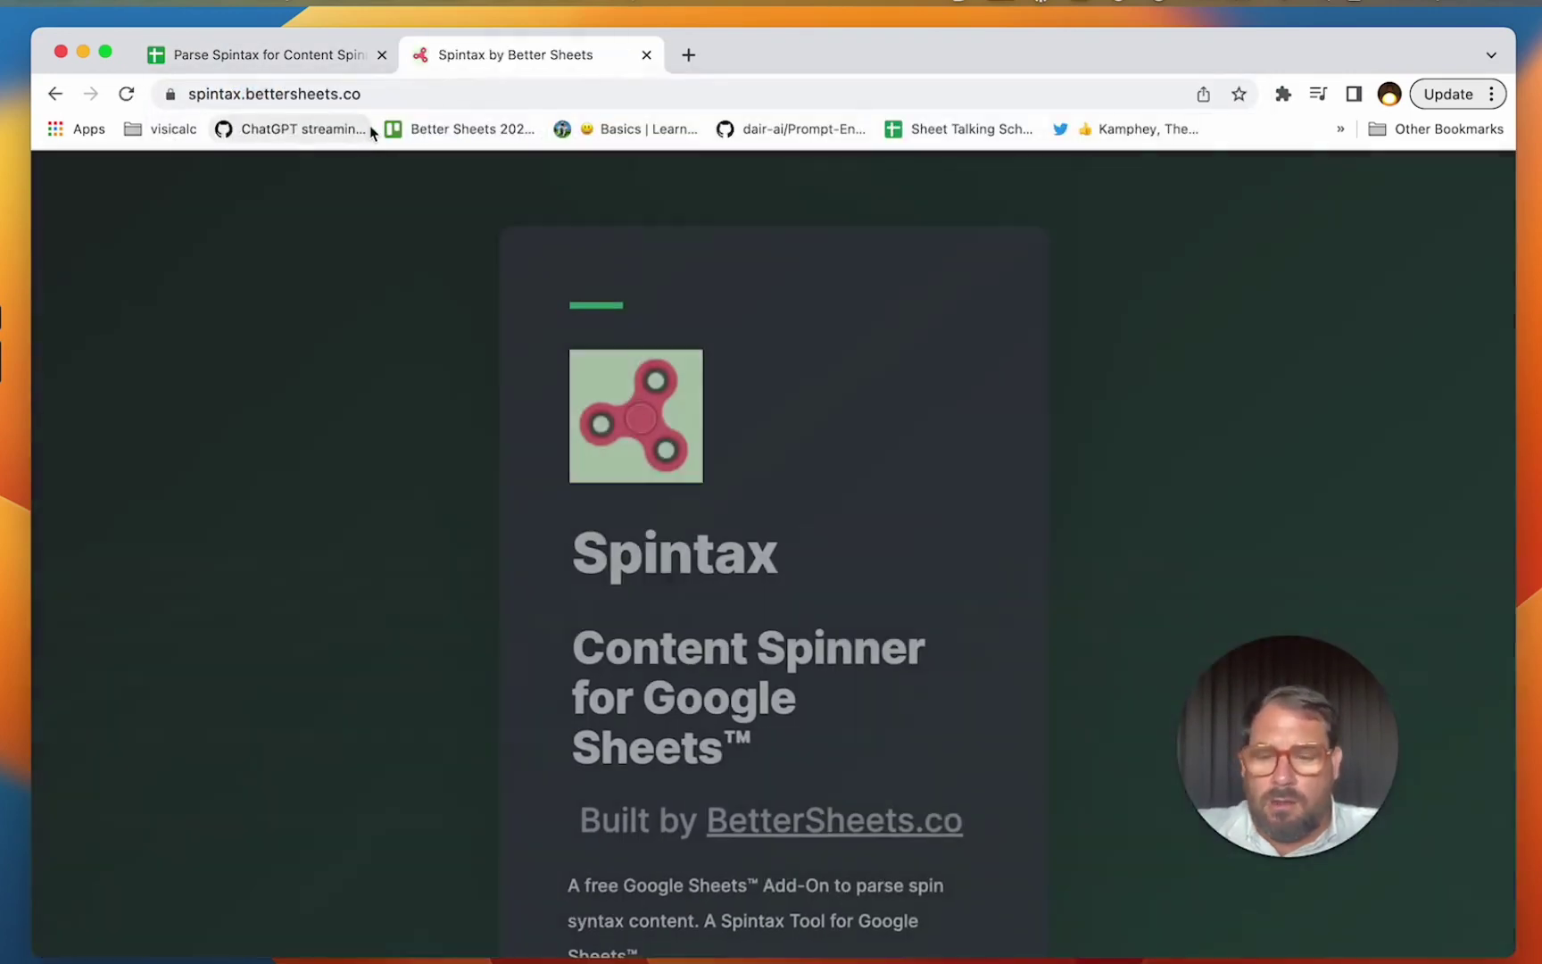
scroll(777, 446, "down", 5)
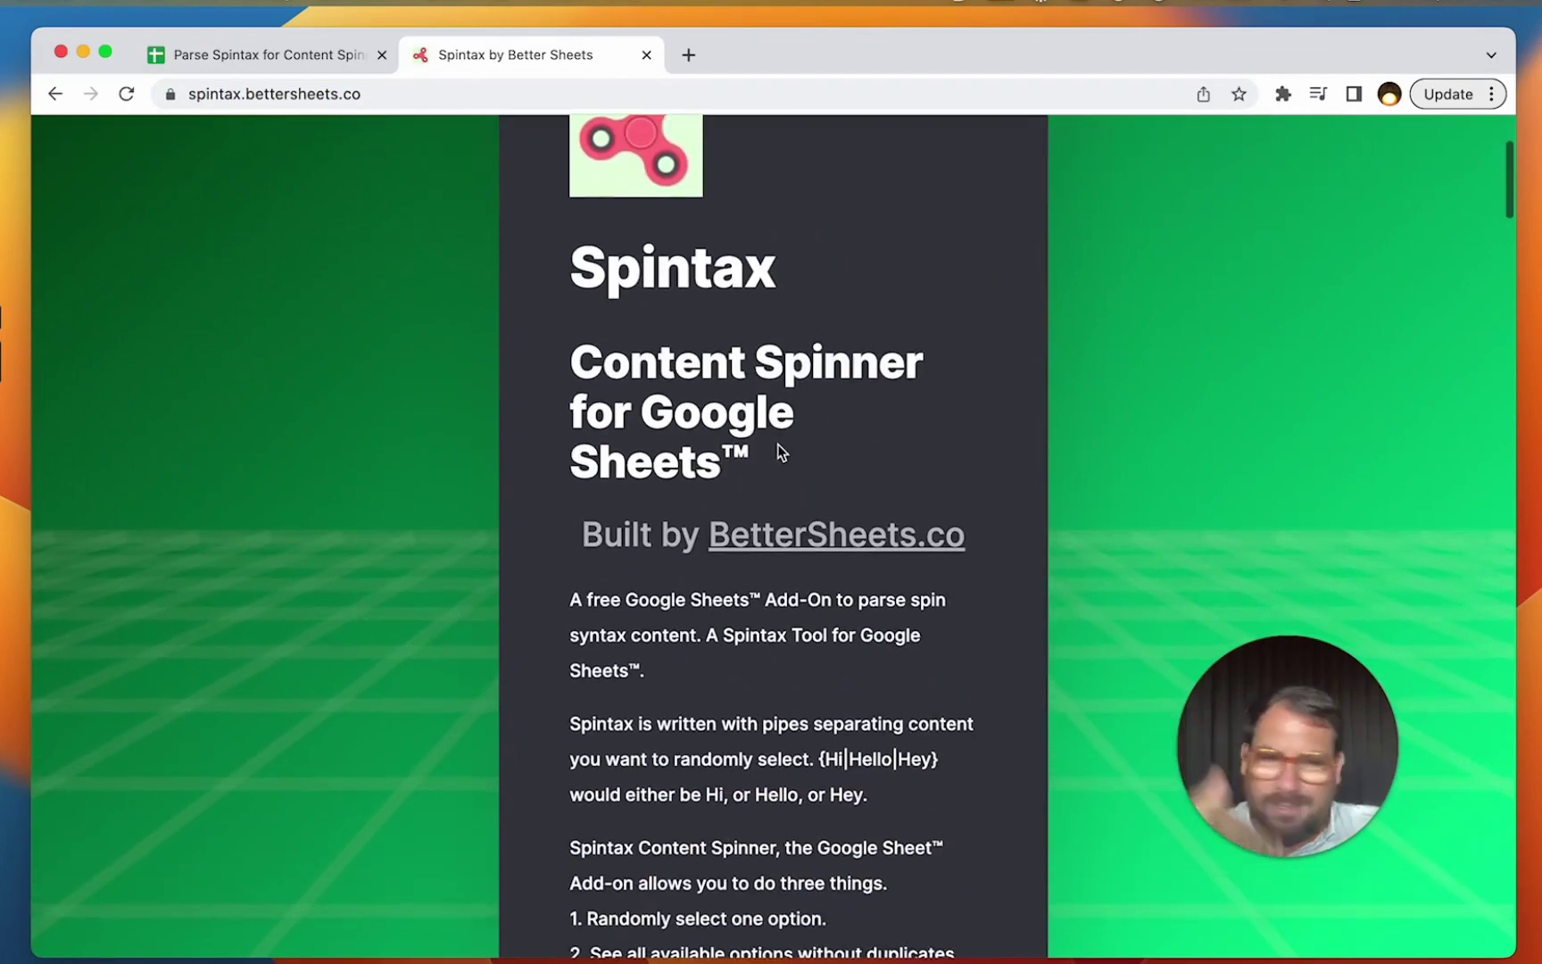
scroll(777, 446, "up", 1)
scroll(781, 450, "up", 4)
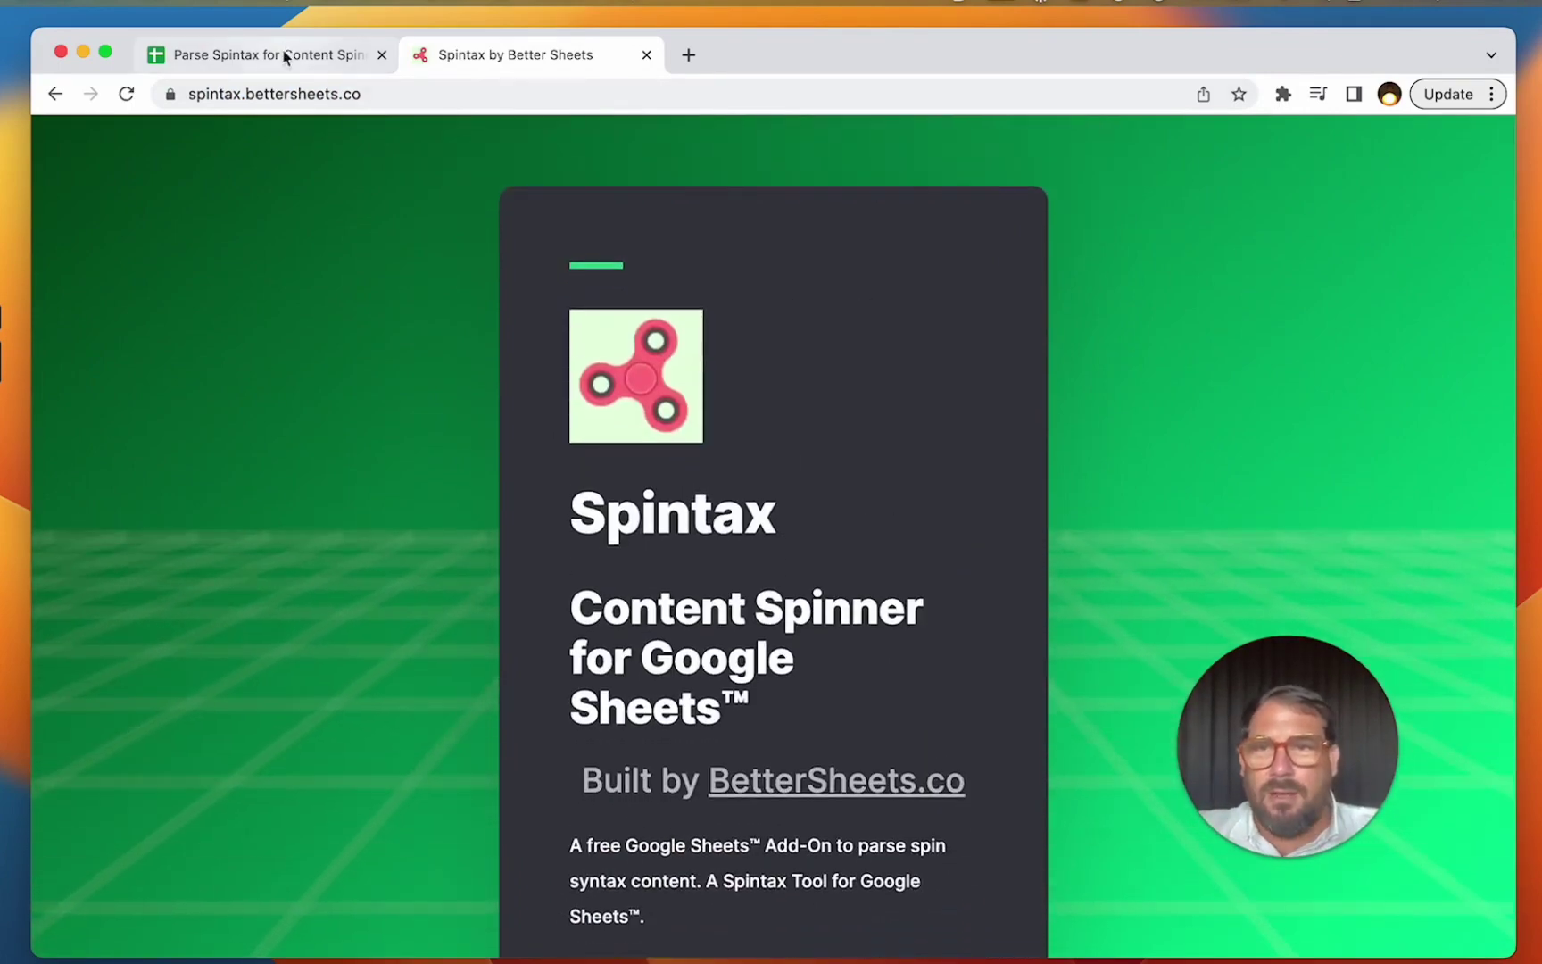
- Return to the spreadsheet's browser tab, search the Marketplace for "spintax" and open the Spintax Content Spinner listing
left_click(282, 55)
left_click(737, 212)
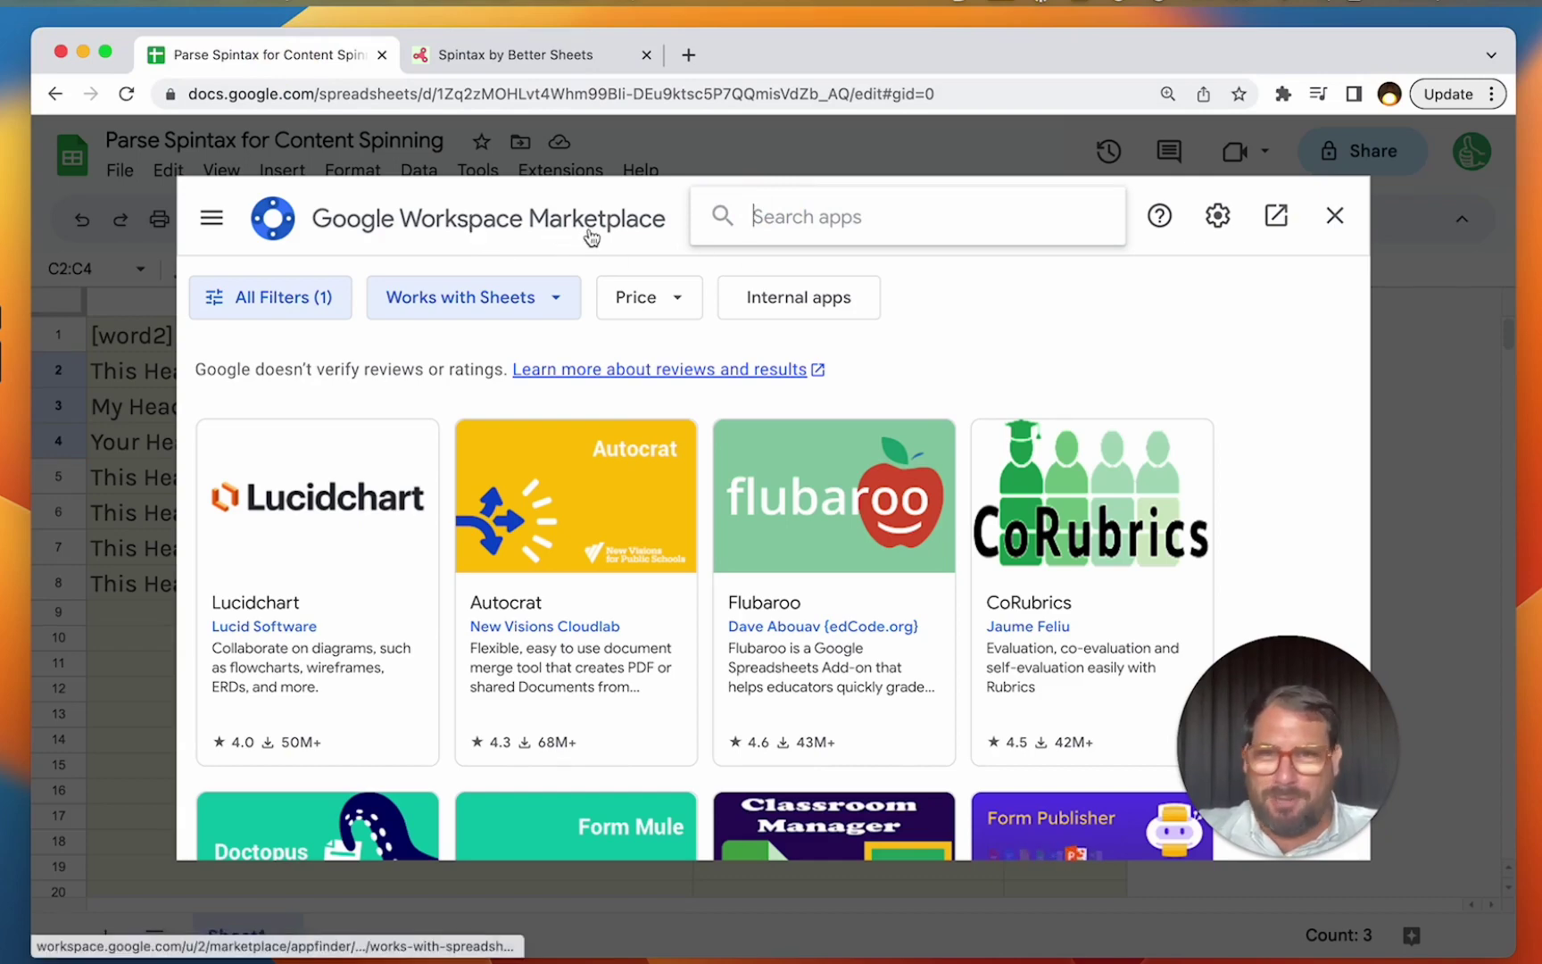
type("spintax")
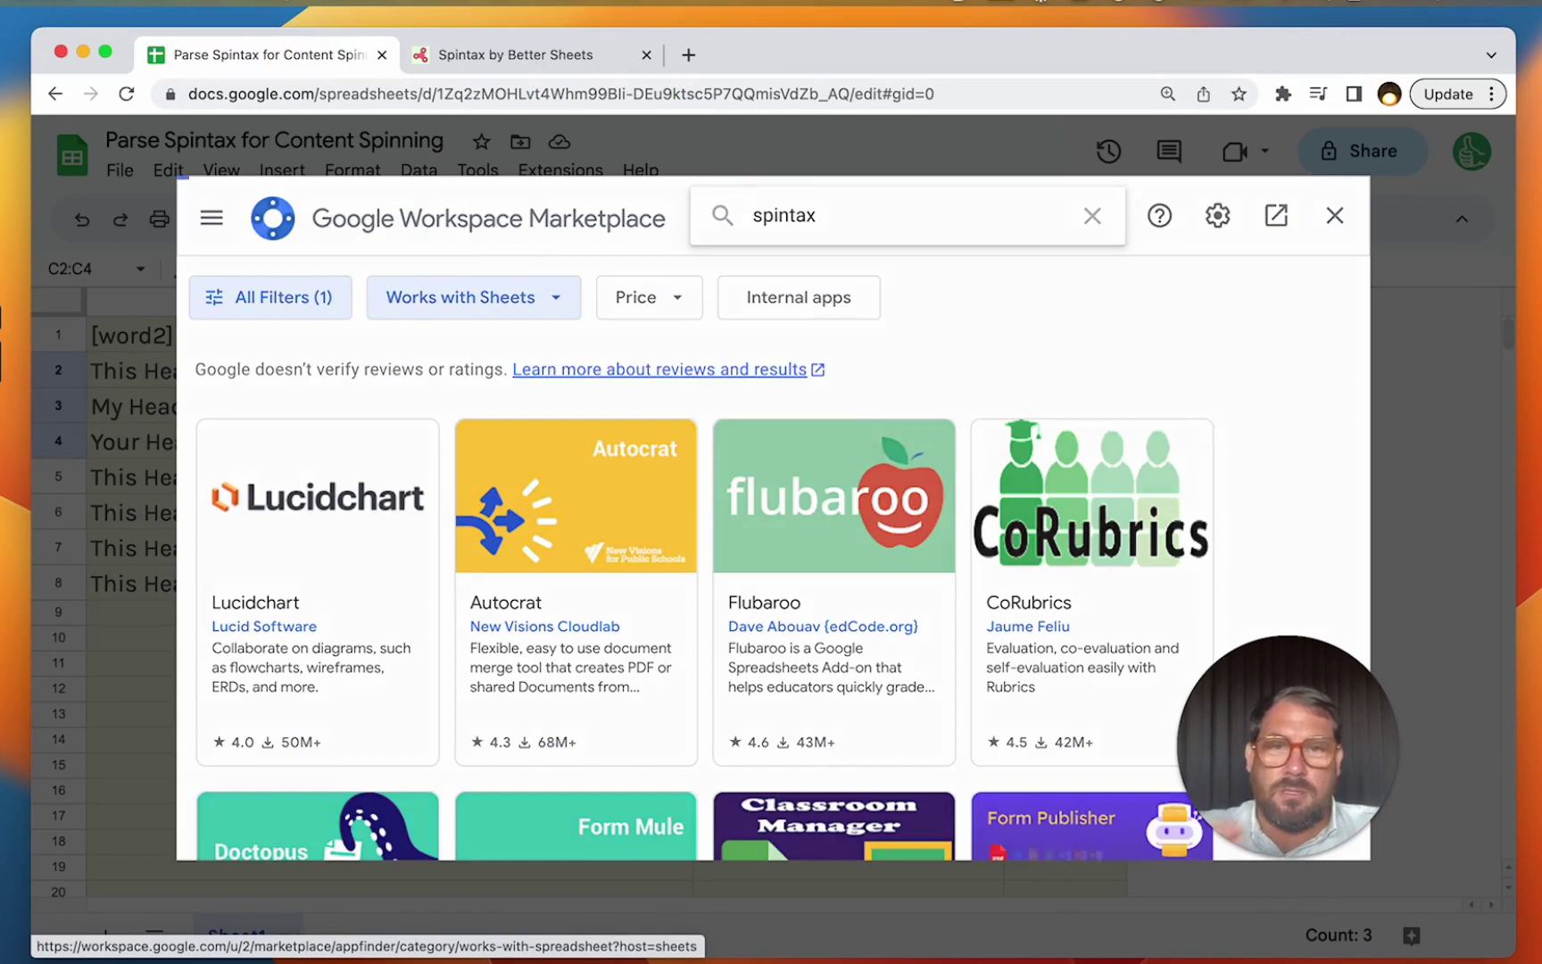
key("Return")
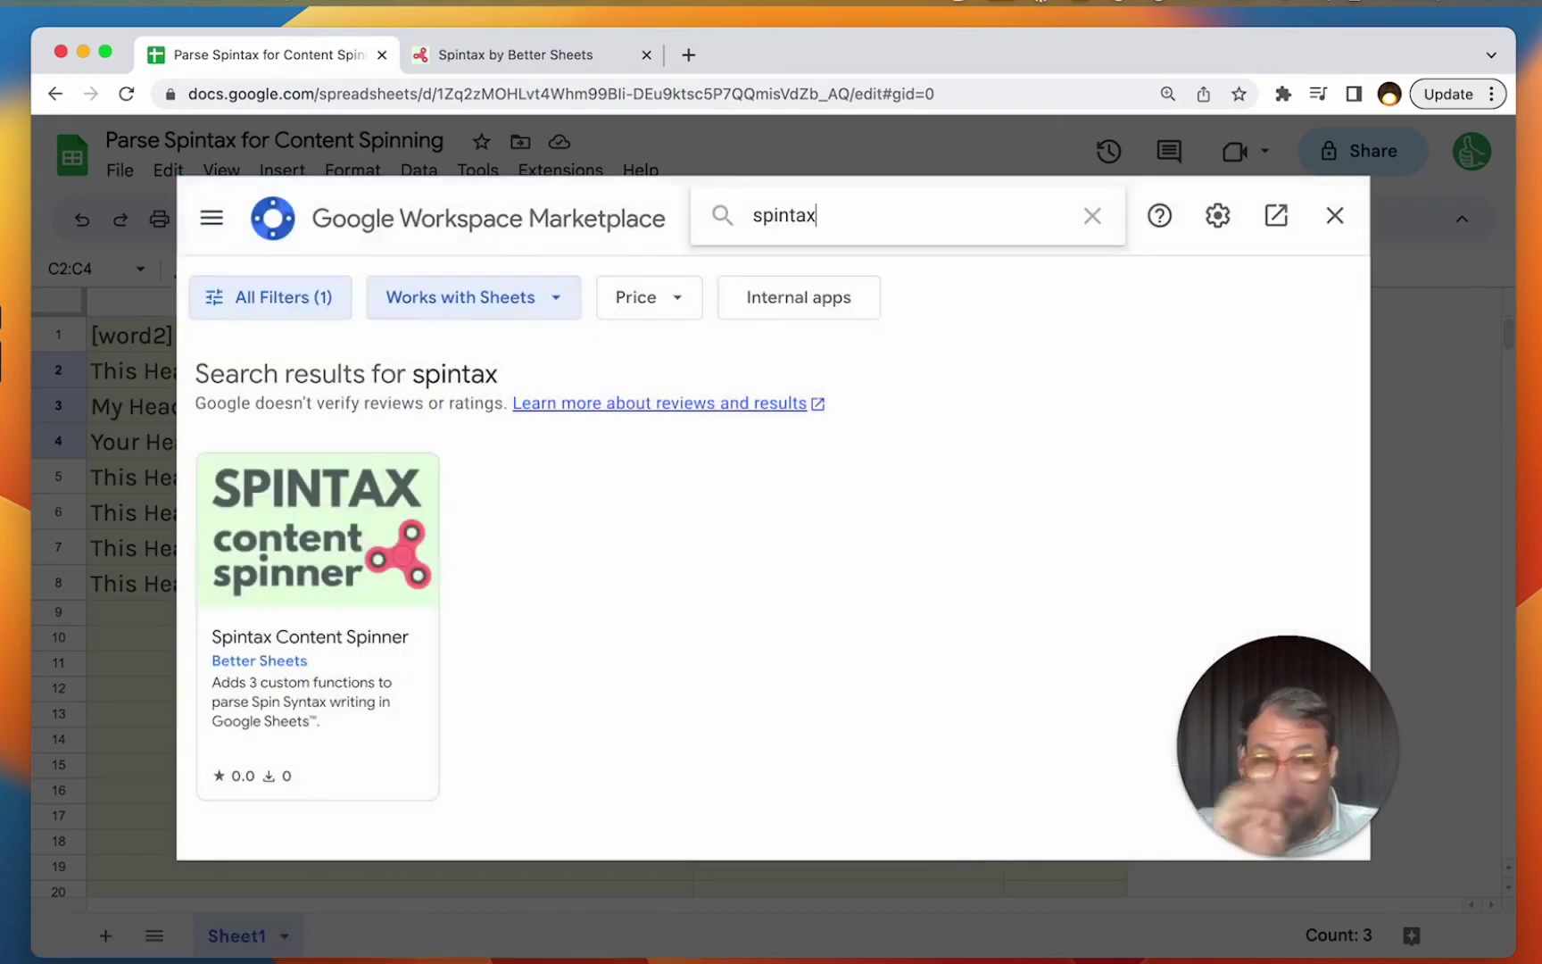
left_click(362, 565)
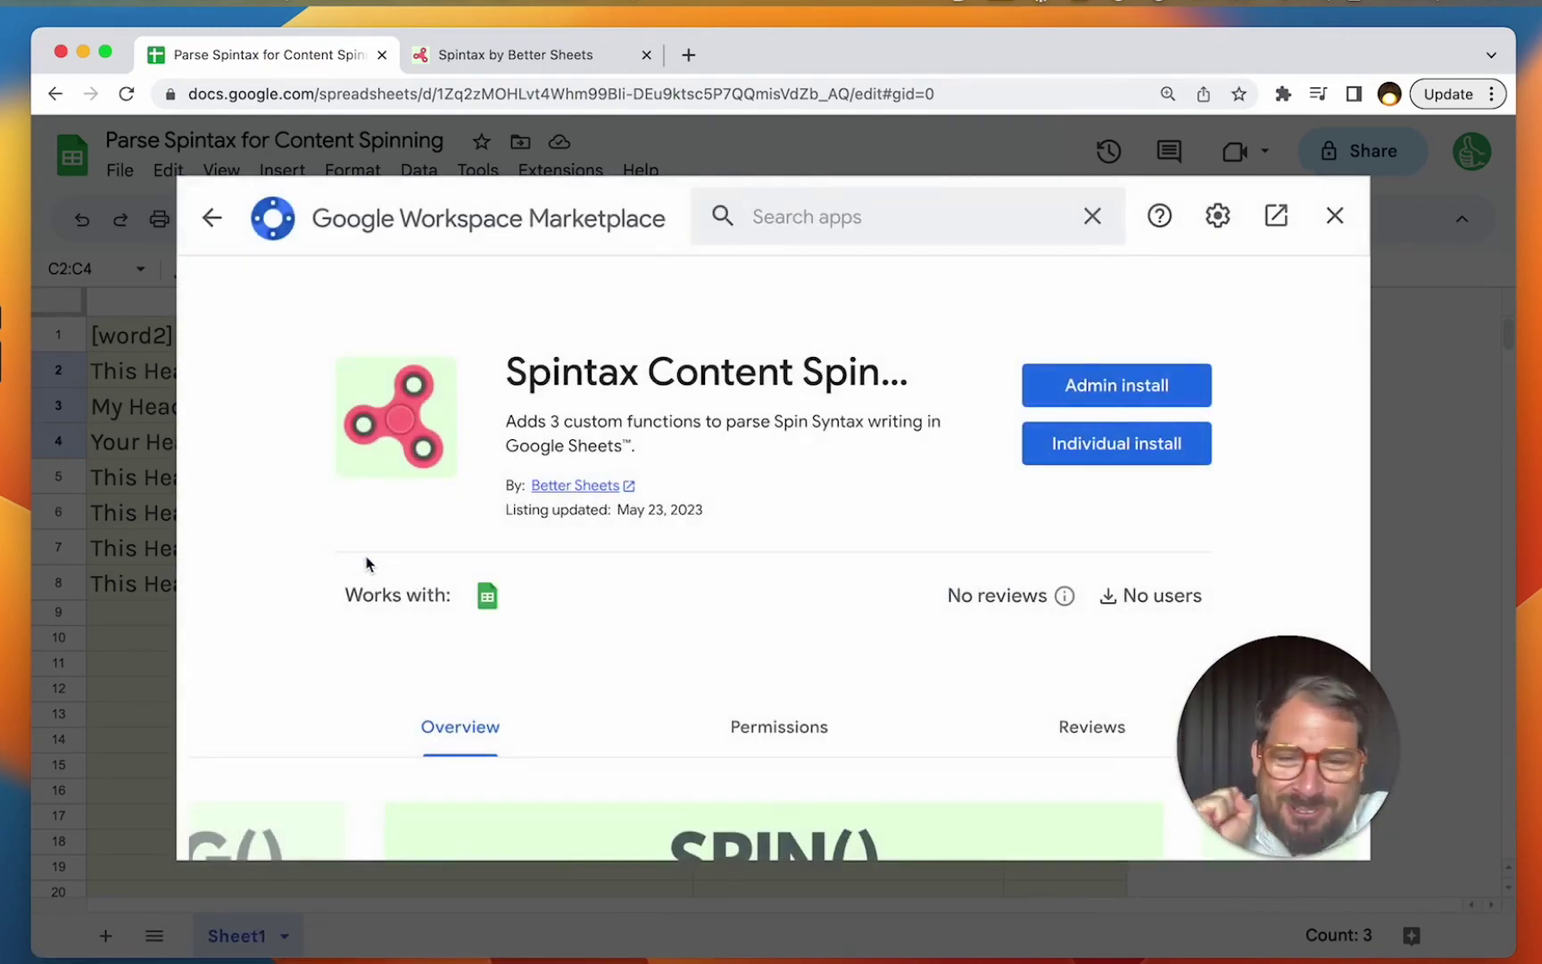
- Install Spintax Content Spinner for the individual account, allow its requested access, and close the Marketplace
left_click(1033, 393)
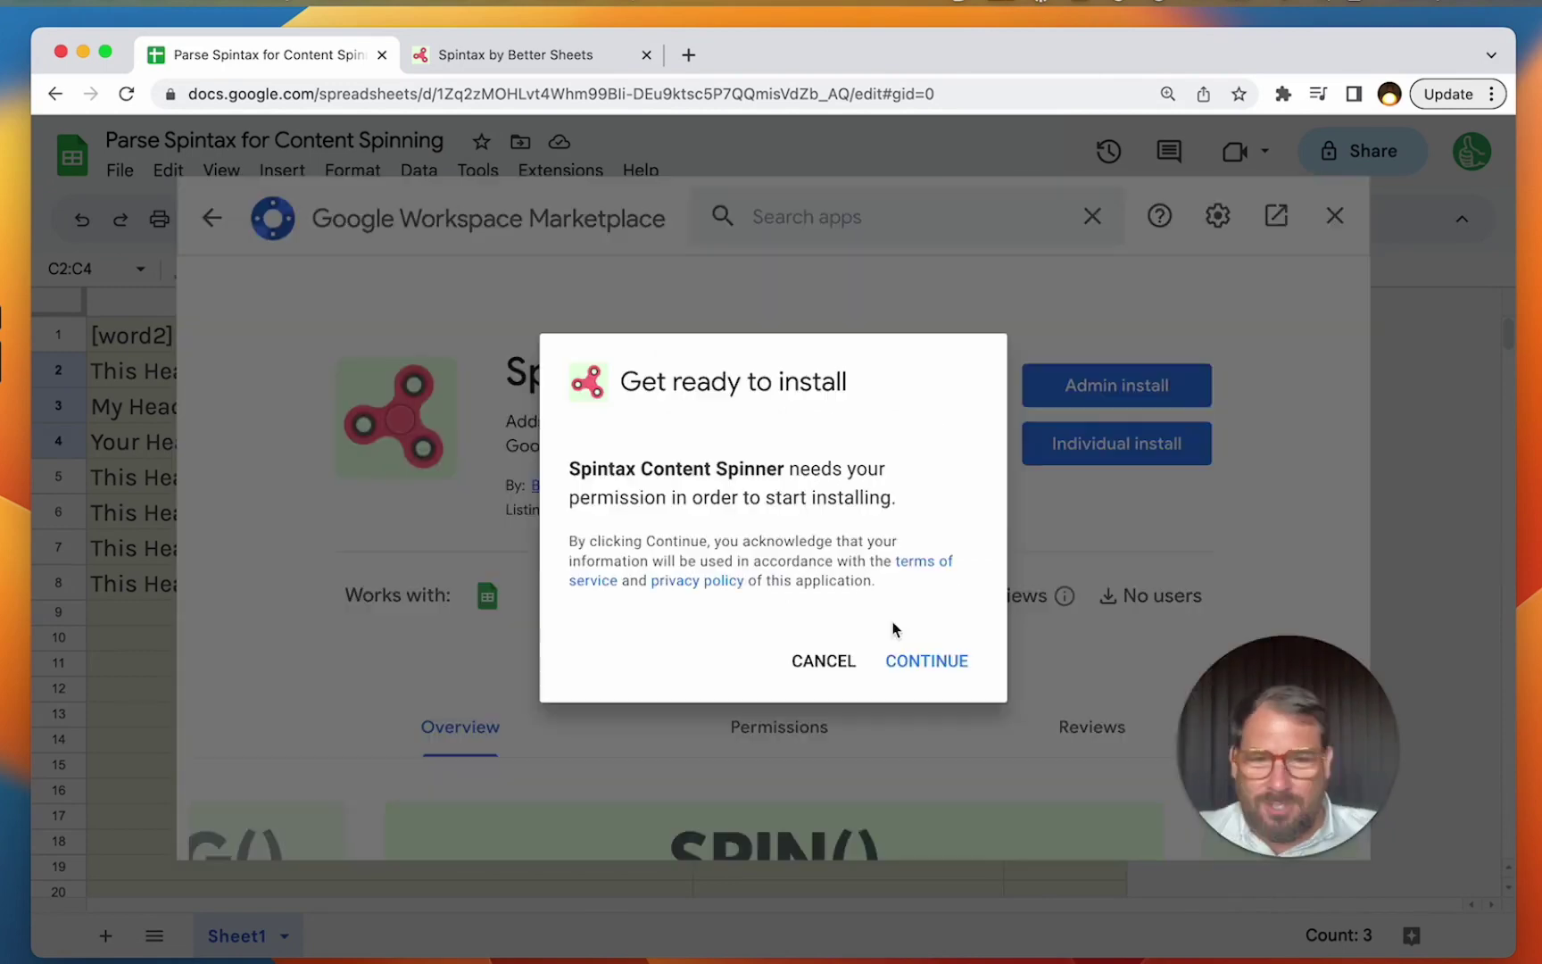
left_click(924, 664)
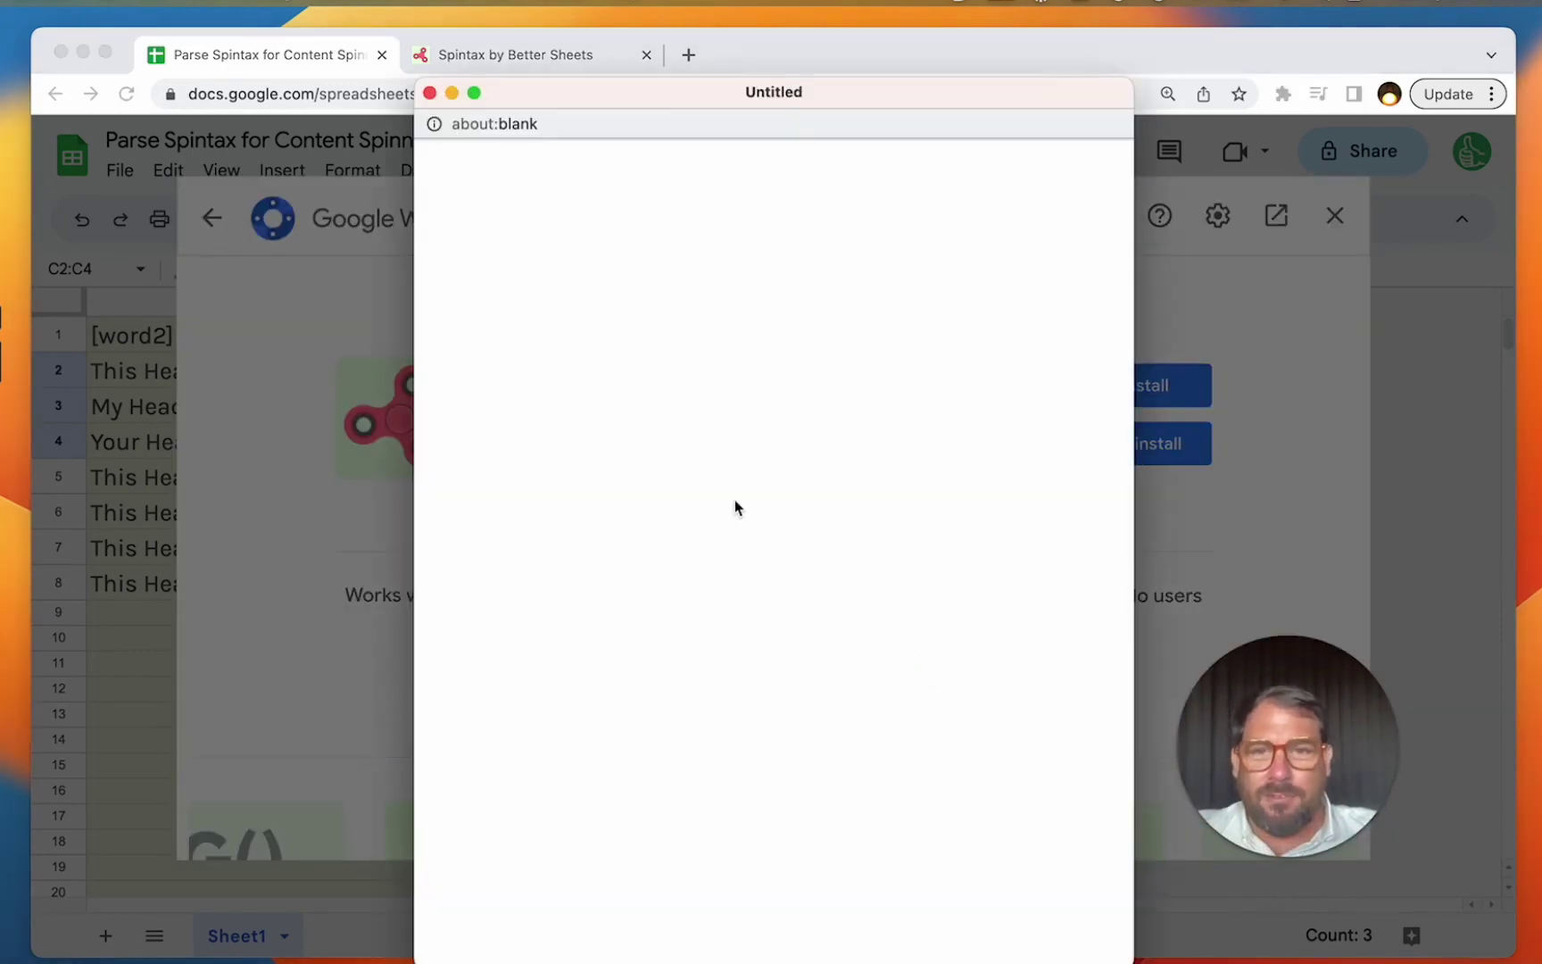
left_click(679, 538)
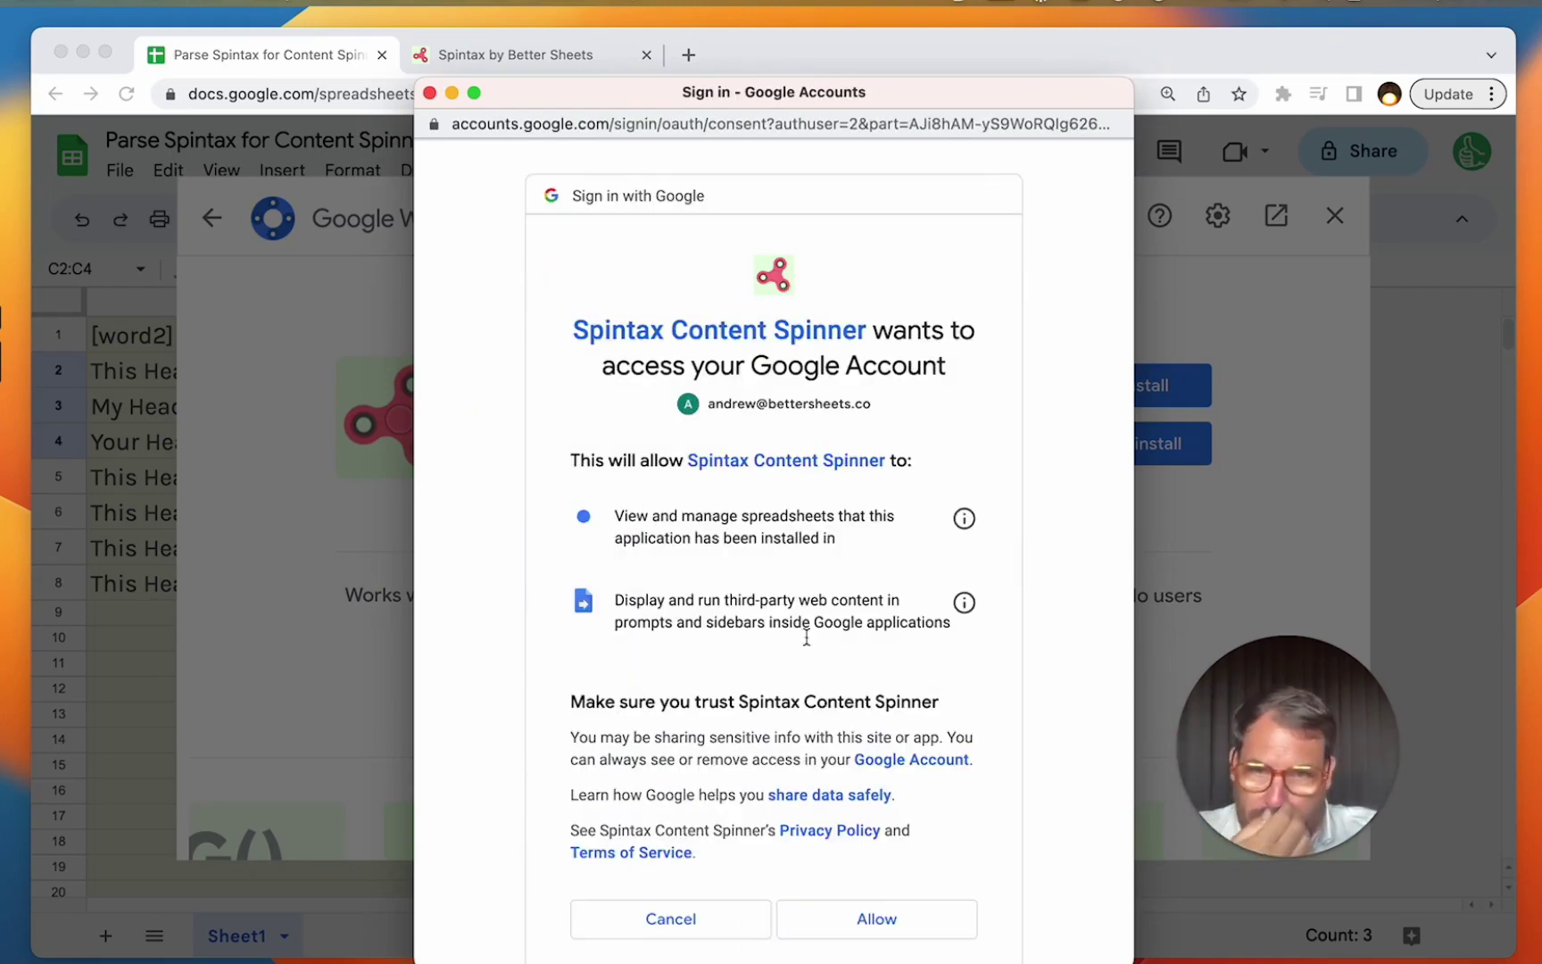
left_click(896, 920)
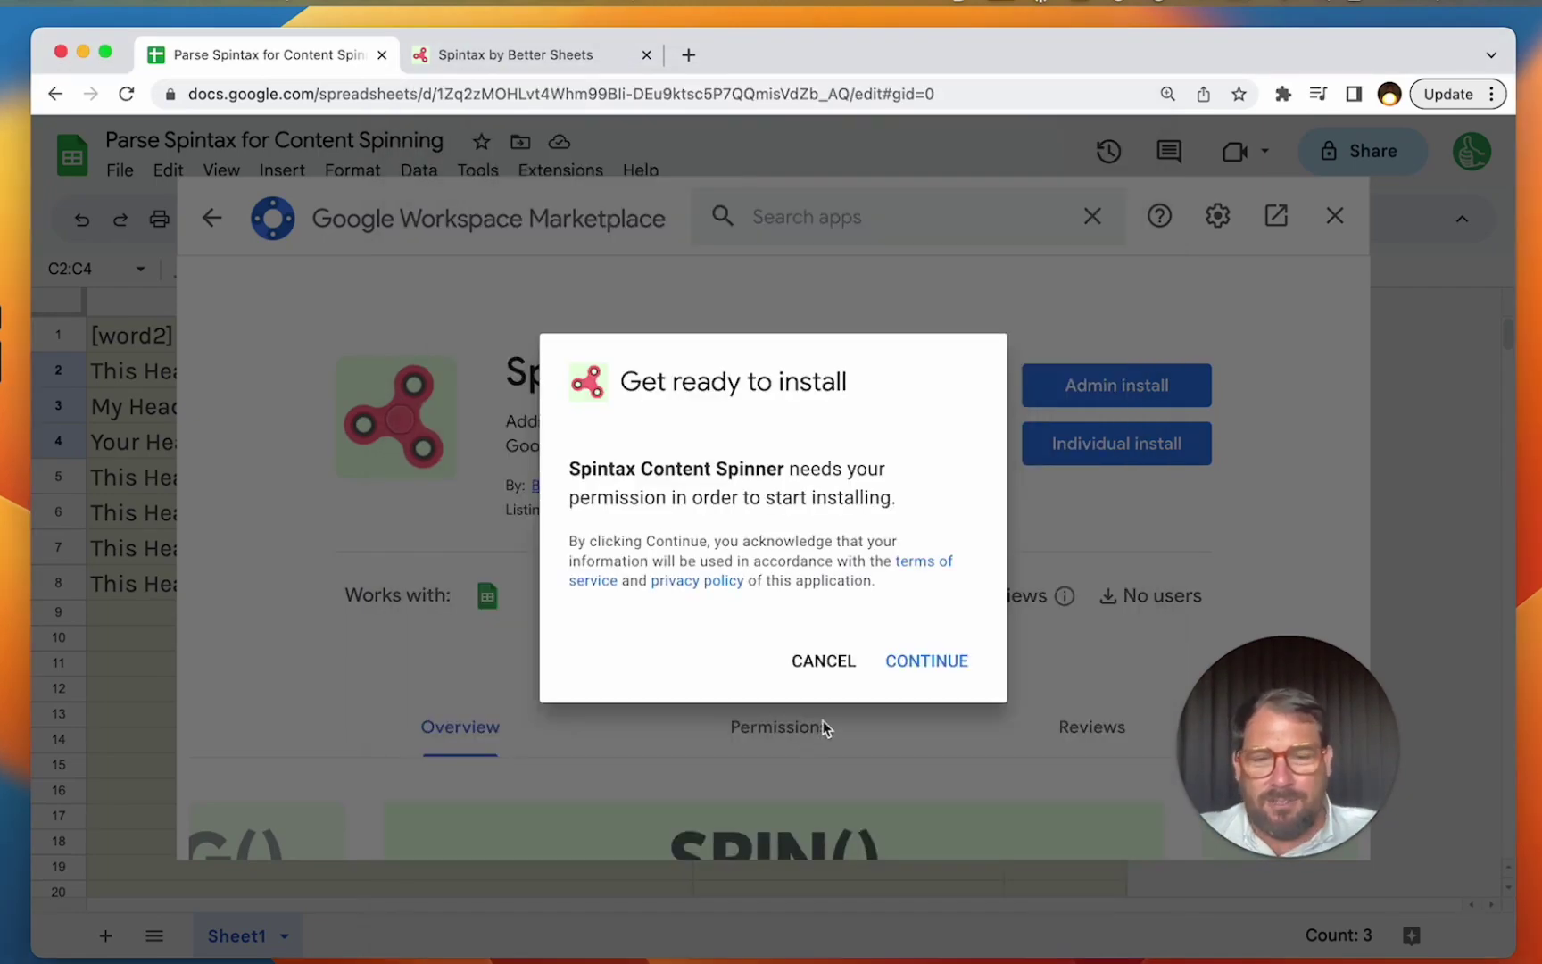
left_click(954, 660)
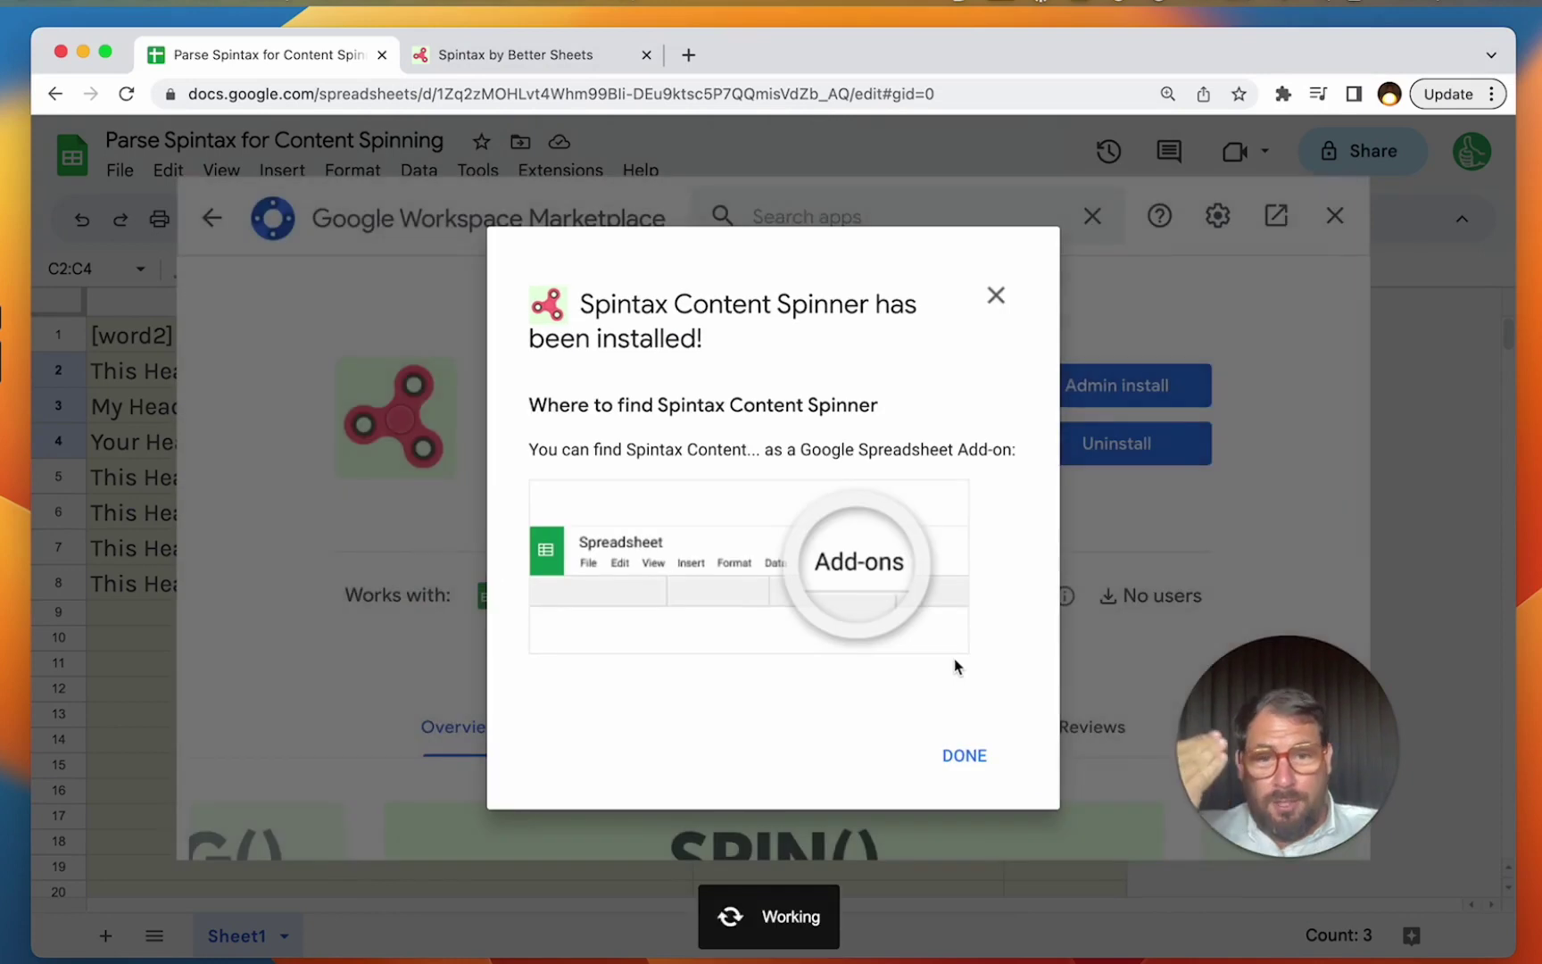
left_click(984, 766)
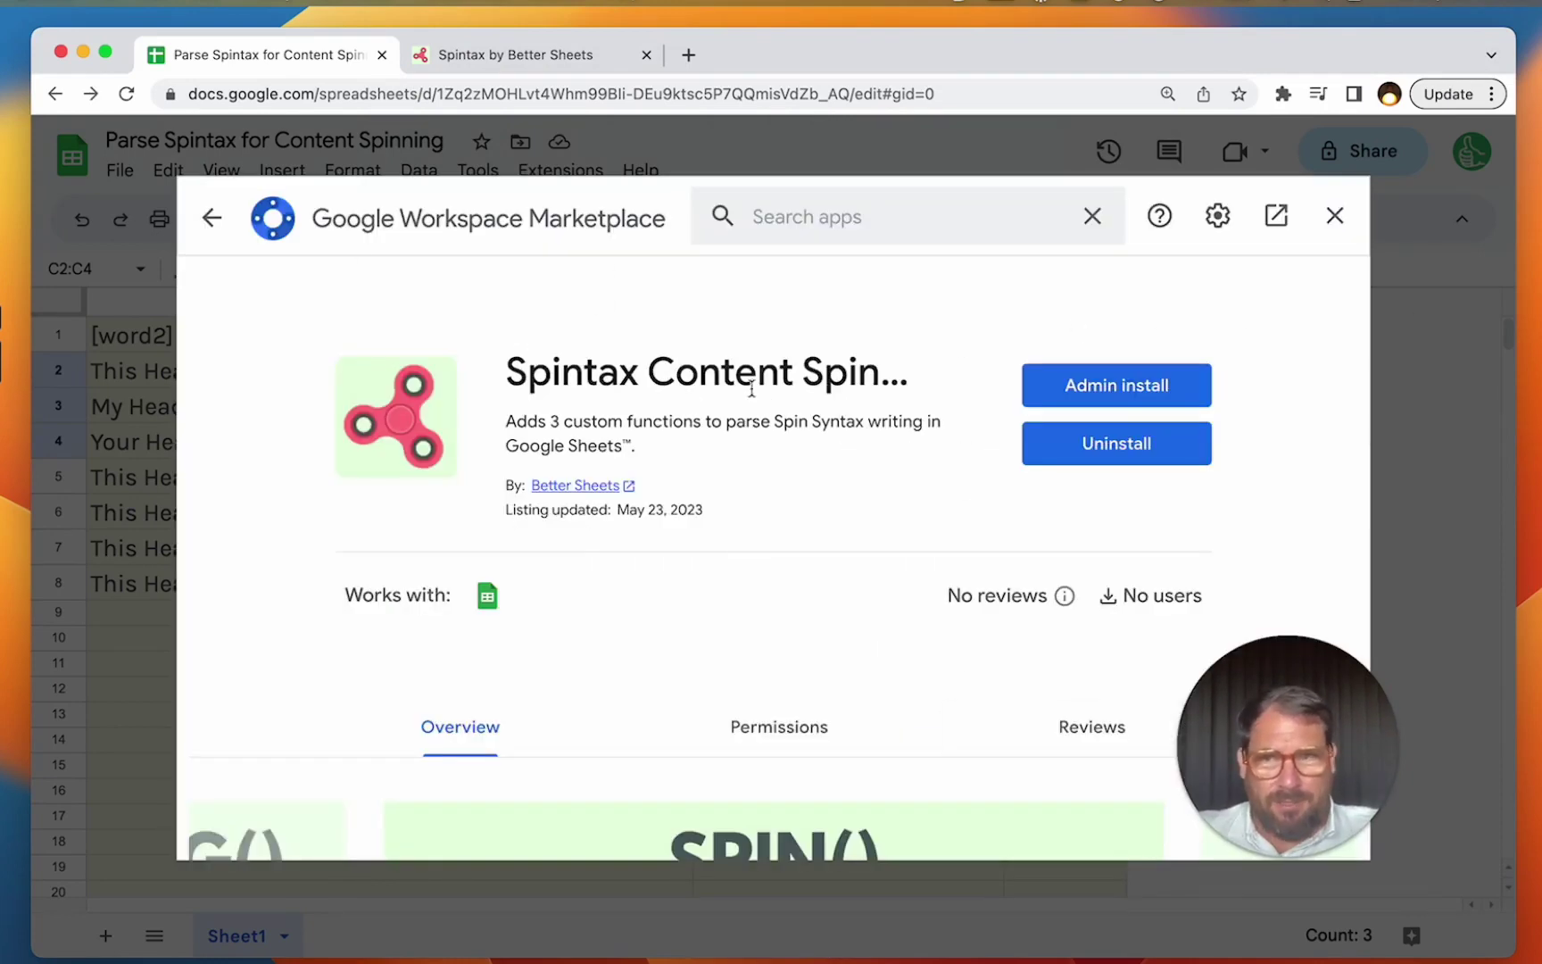
left_click(1334, 215)
- Look through the options of the installed extensions Spintax Content Spinner, Sheet Styles, Button Styles and Tiny Sheets
left_click(560, 170)
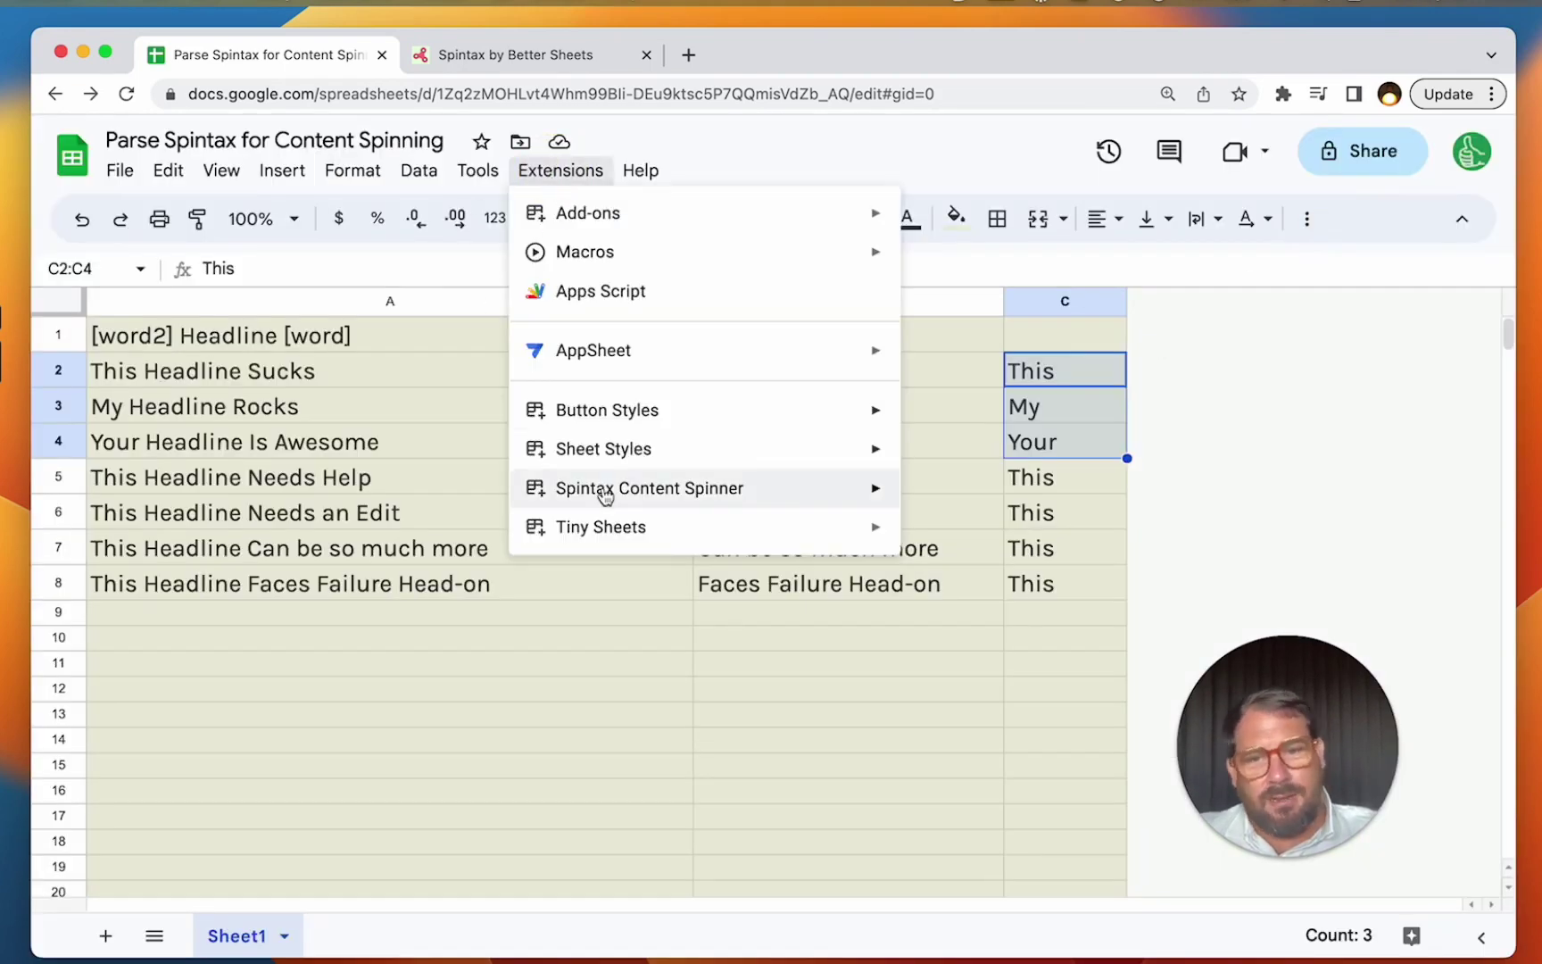
mouse_move(613, 483)
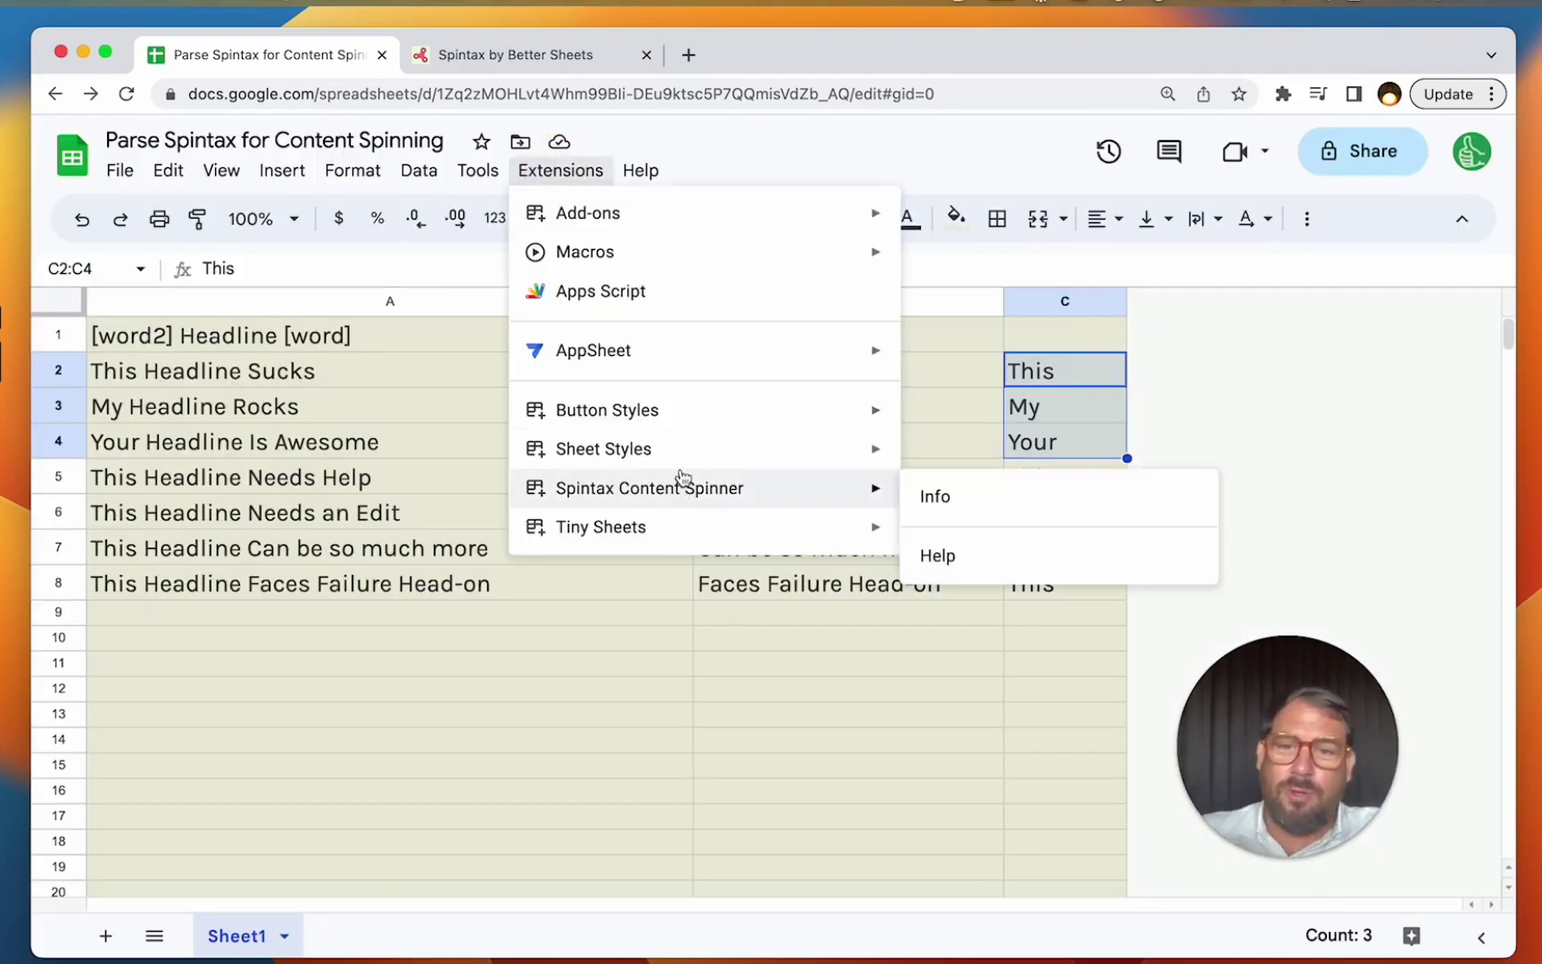
mouse_move(687, 465)
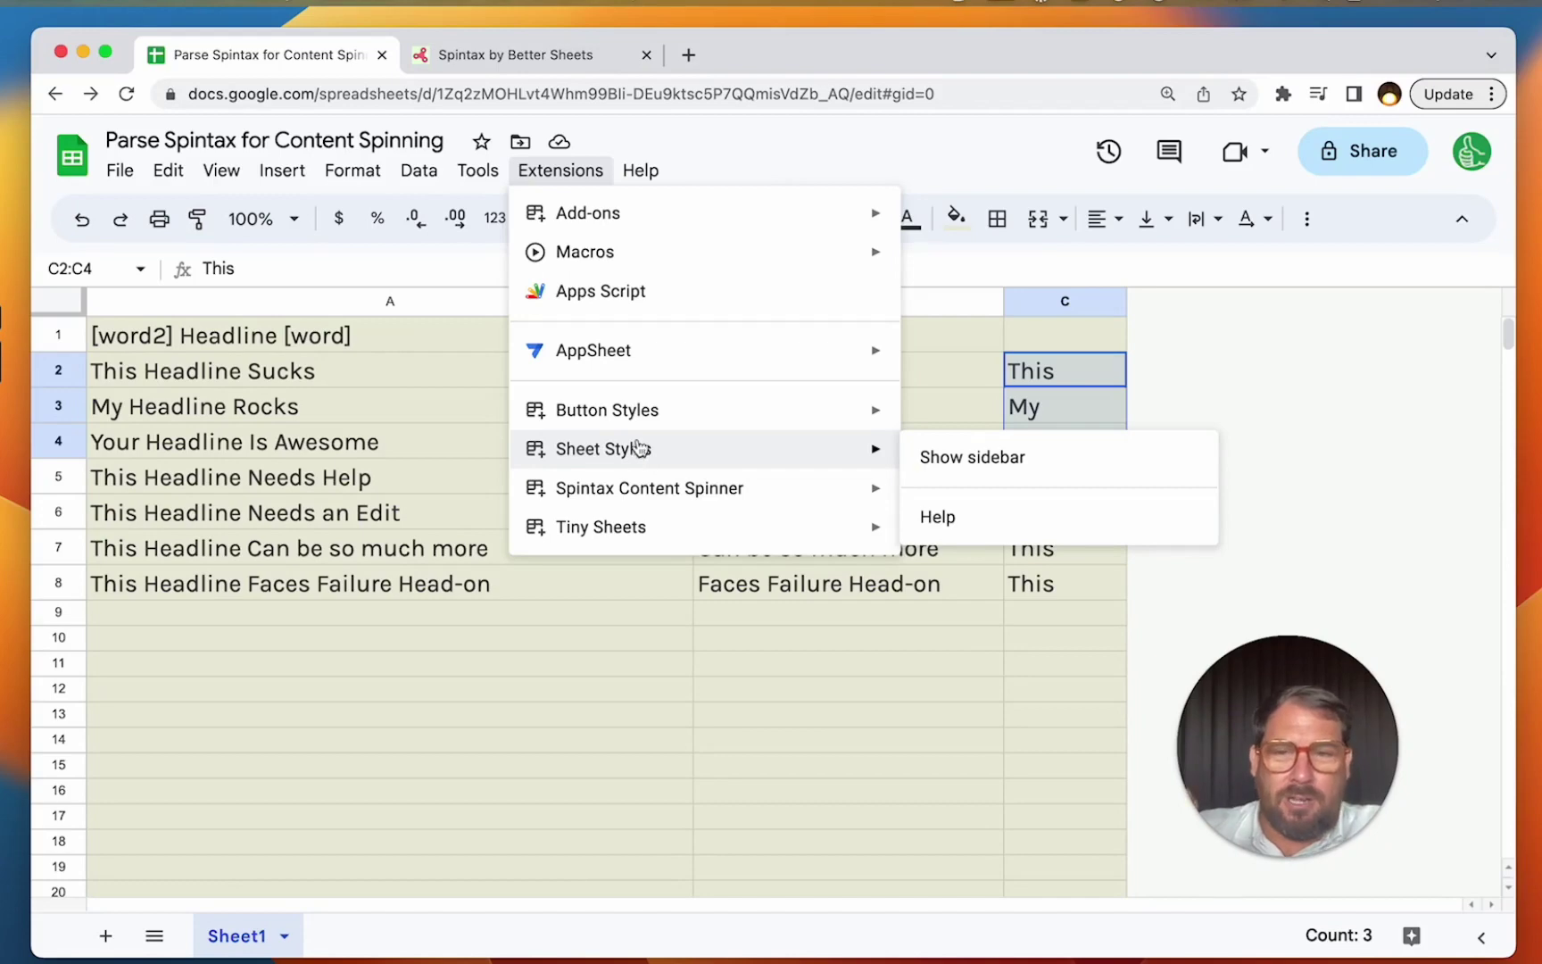
mouse_move(637, 415)
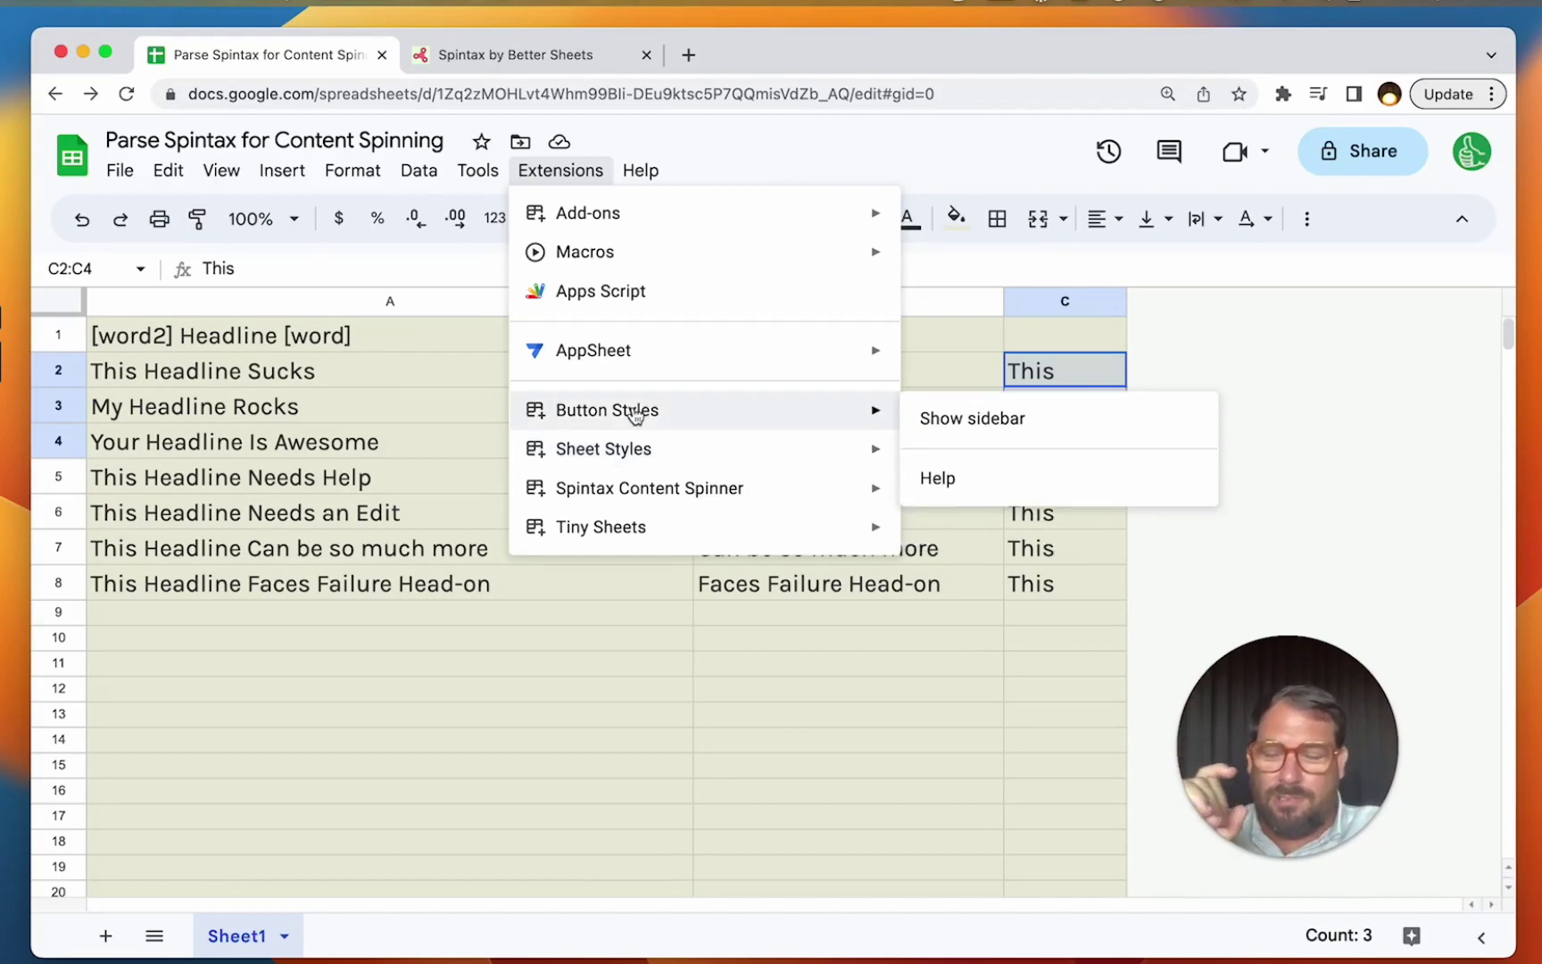
mouse_move(636, 535)
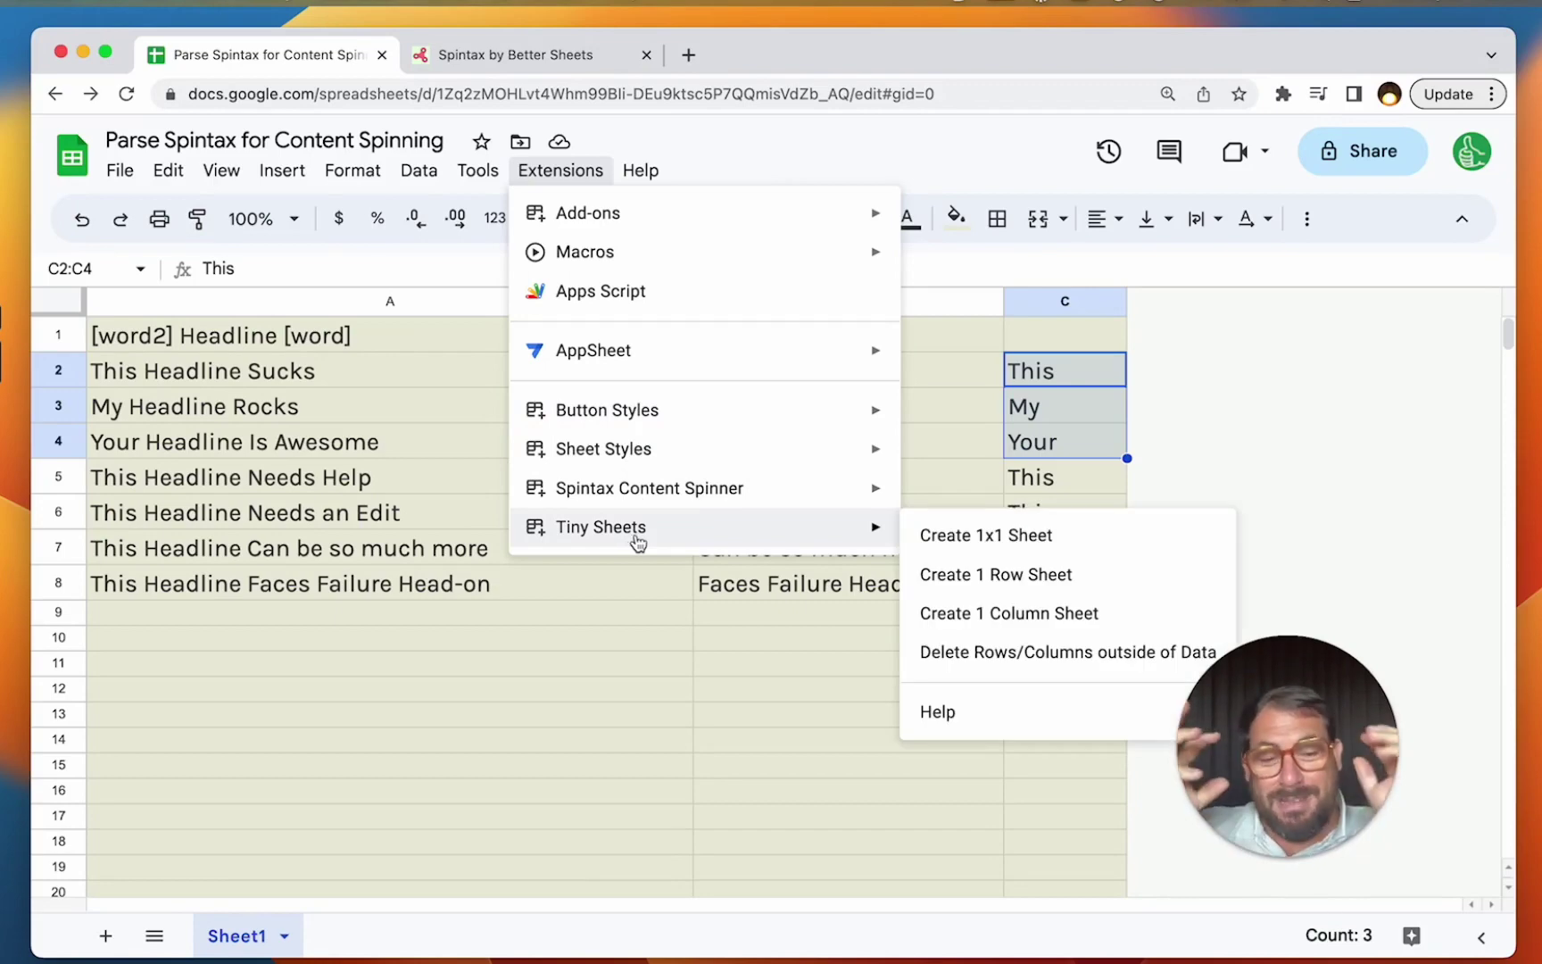
mouse_move(682, 507)
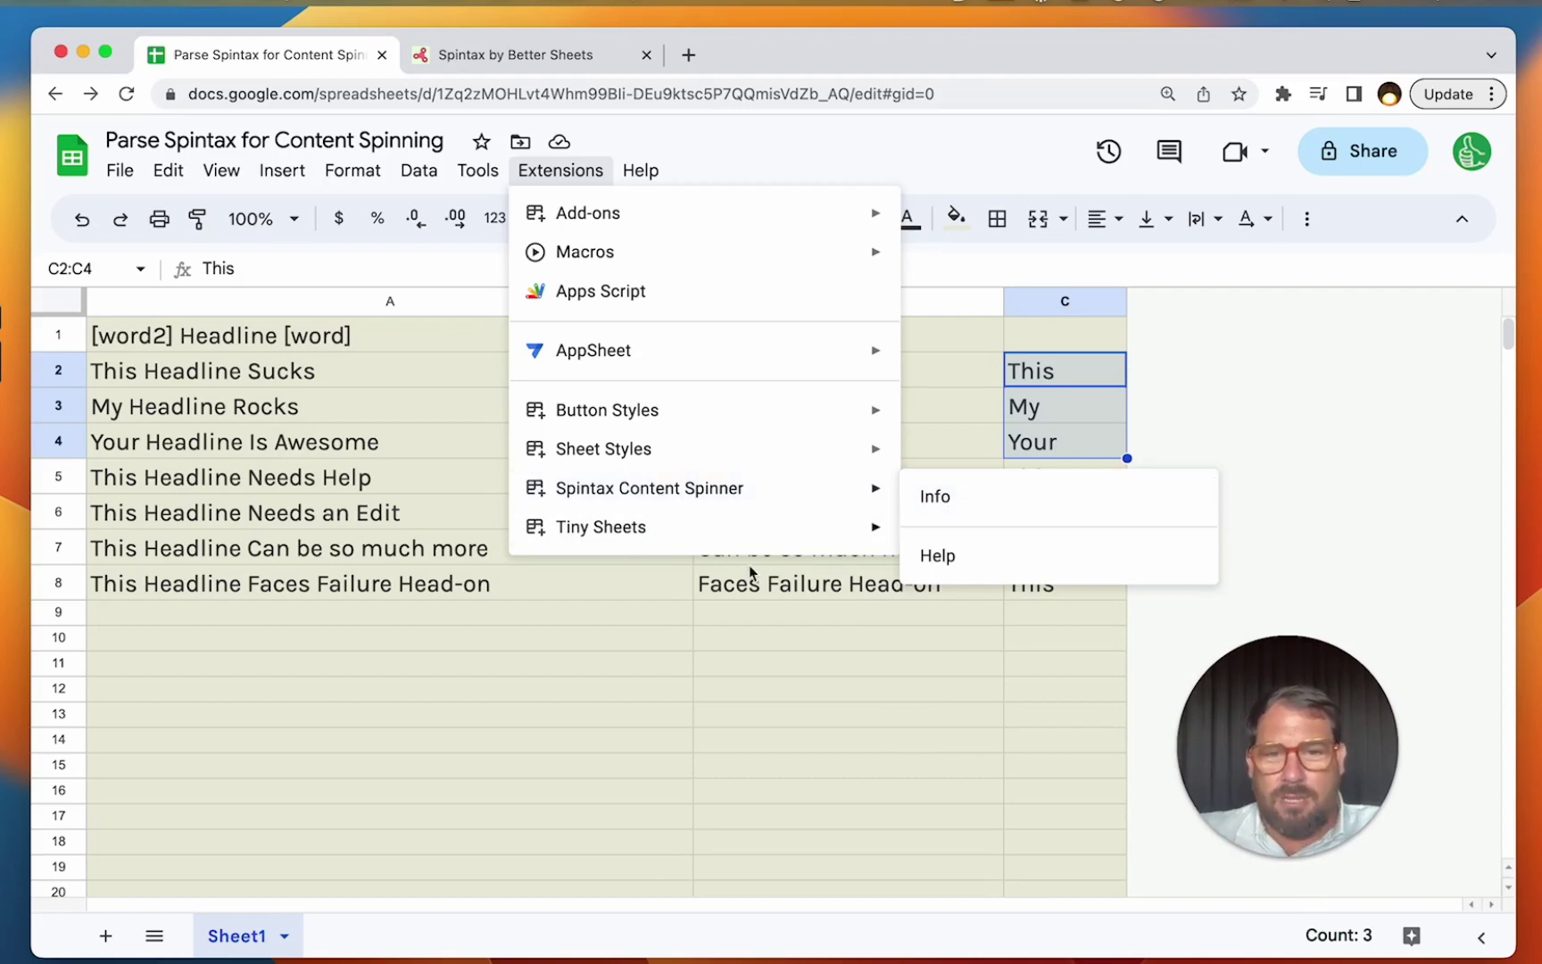
left_click(585, 643)
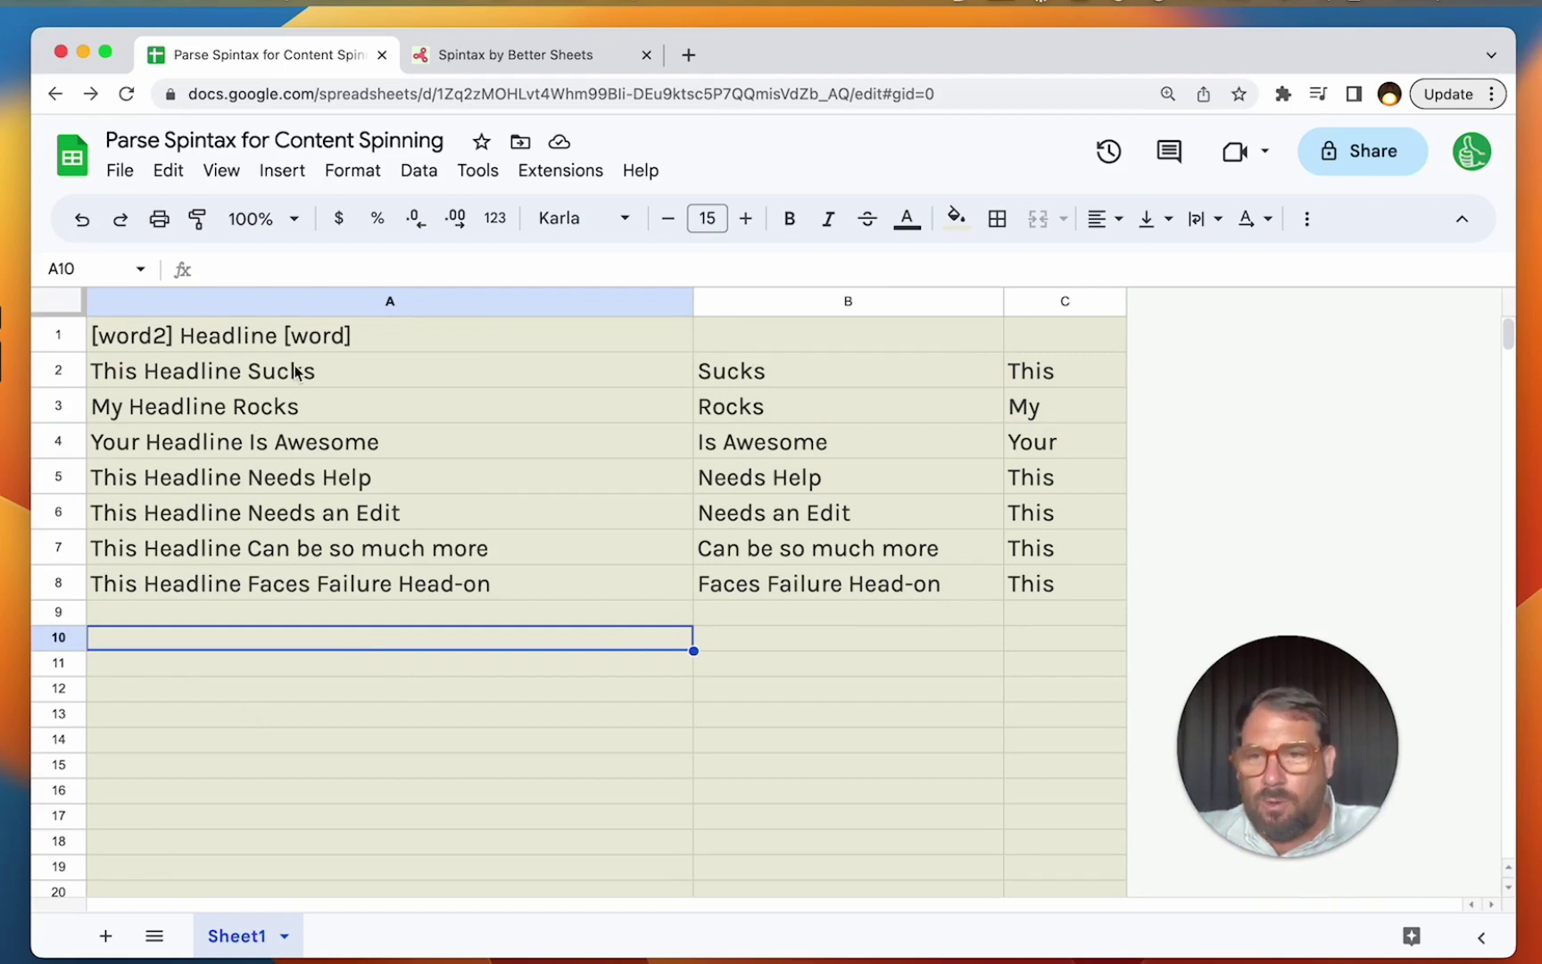
- Copy the replacement phrases in B2:B8 and duplicate Sheet1
left_click(229, 375)
left_click_drag(787, 372, 796, 591)
key("cmd+c")
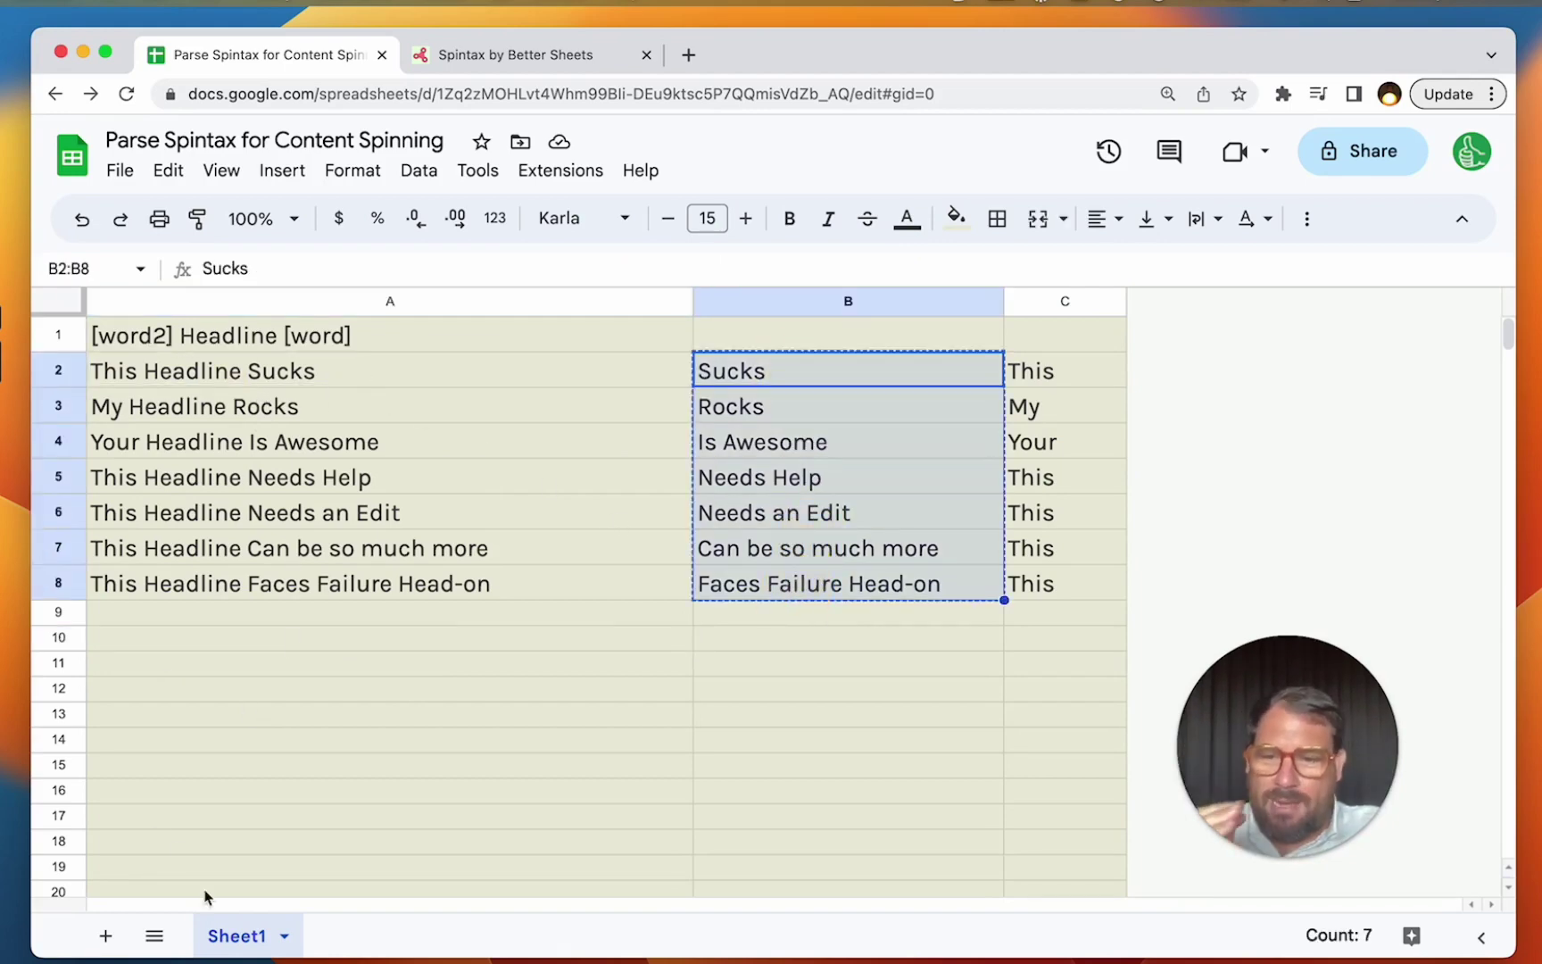
left_click(284, 935)
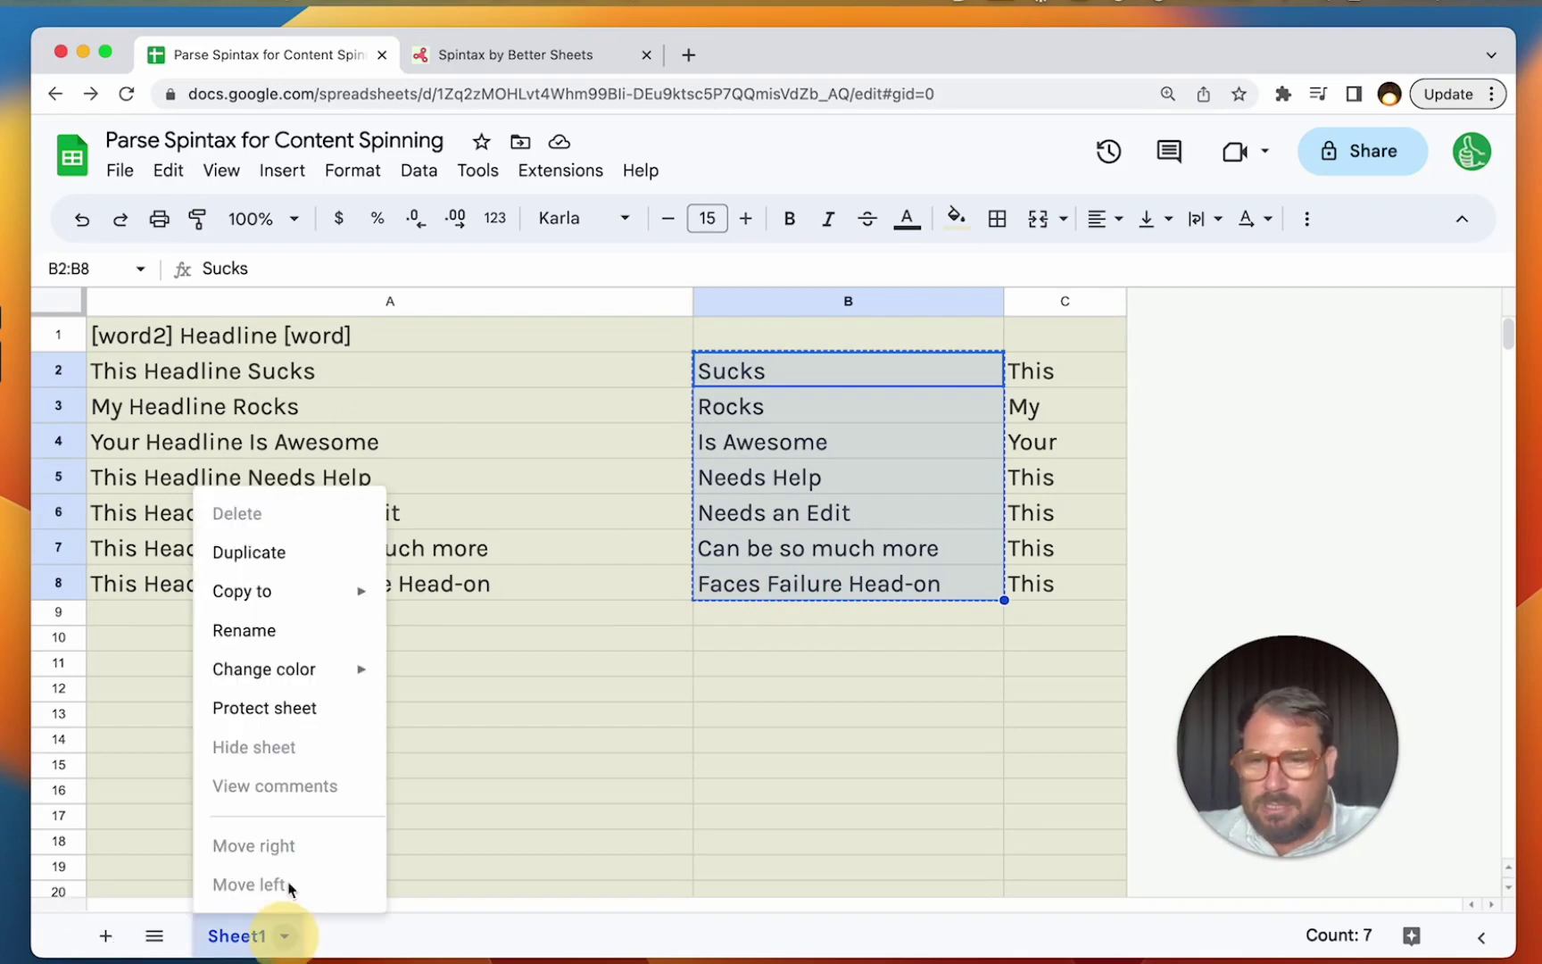
left_click(290, 558)
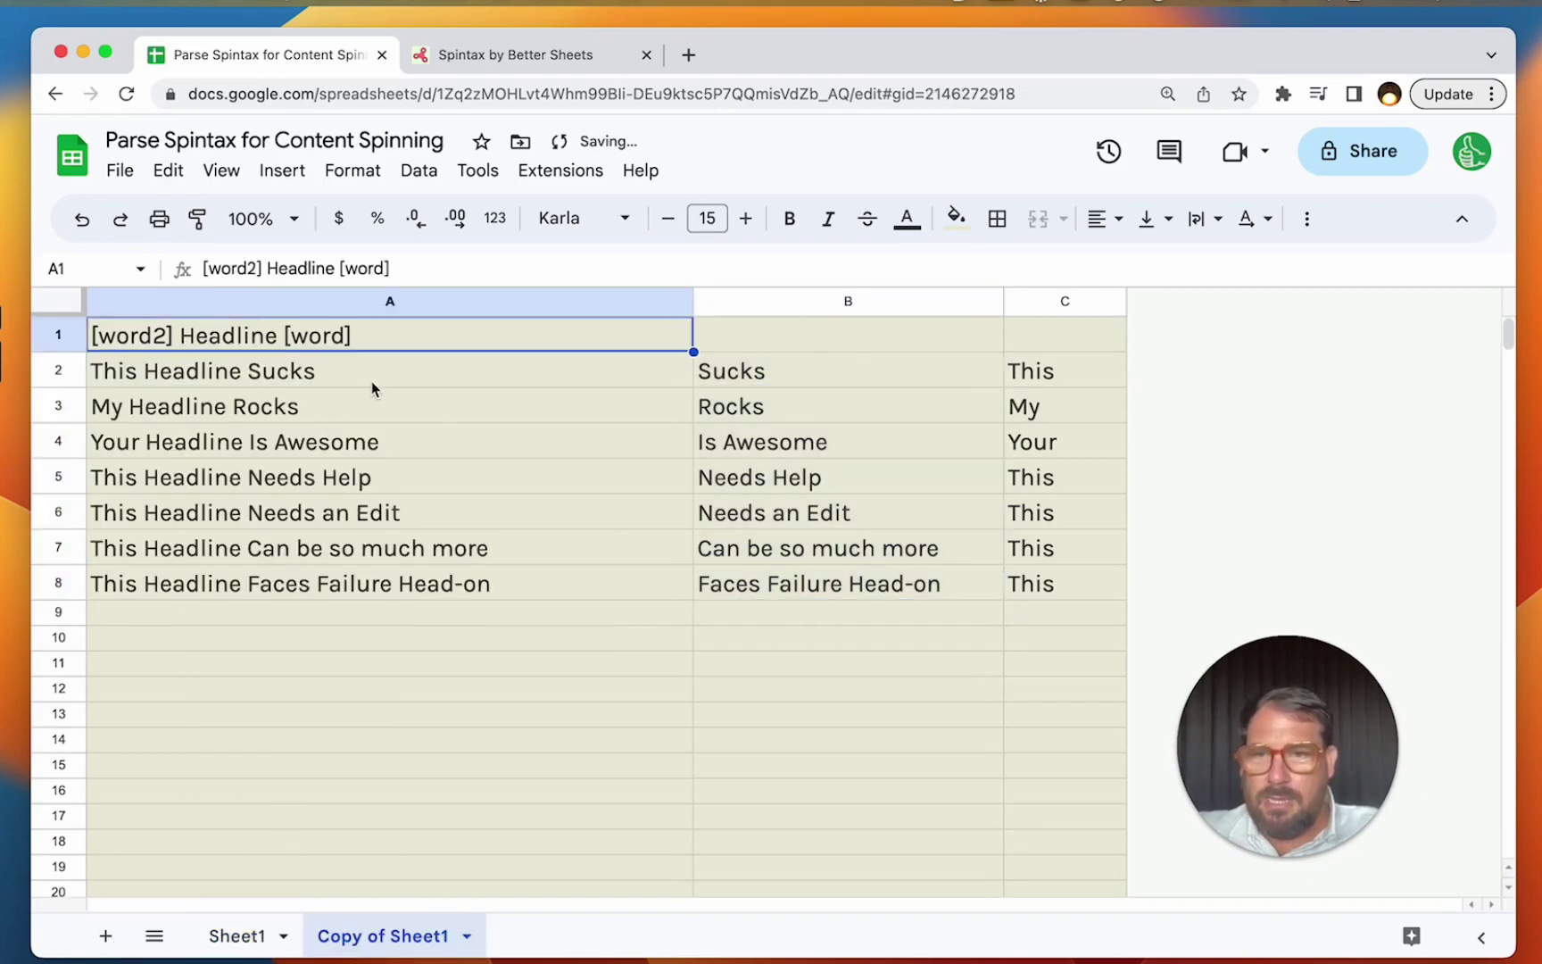
- Clear the headline template and generated headlines from column A of the duplicated sheet
left_click(371, 381)
left_click(409, 335)
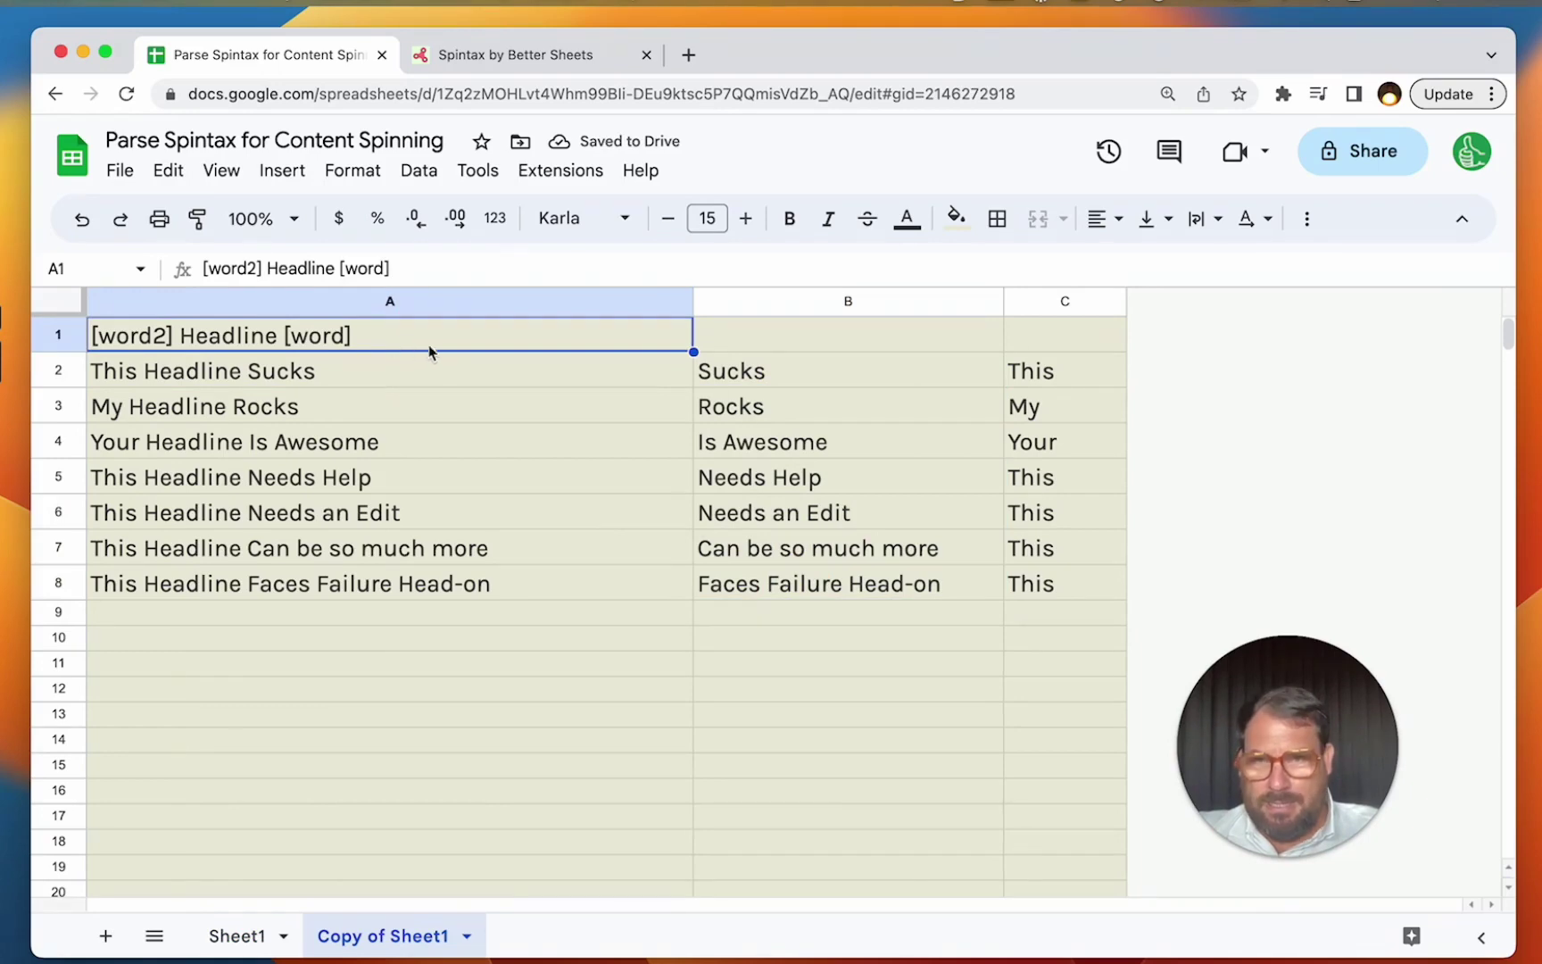
left_click_drag(758, 379, 758, 615)
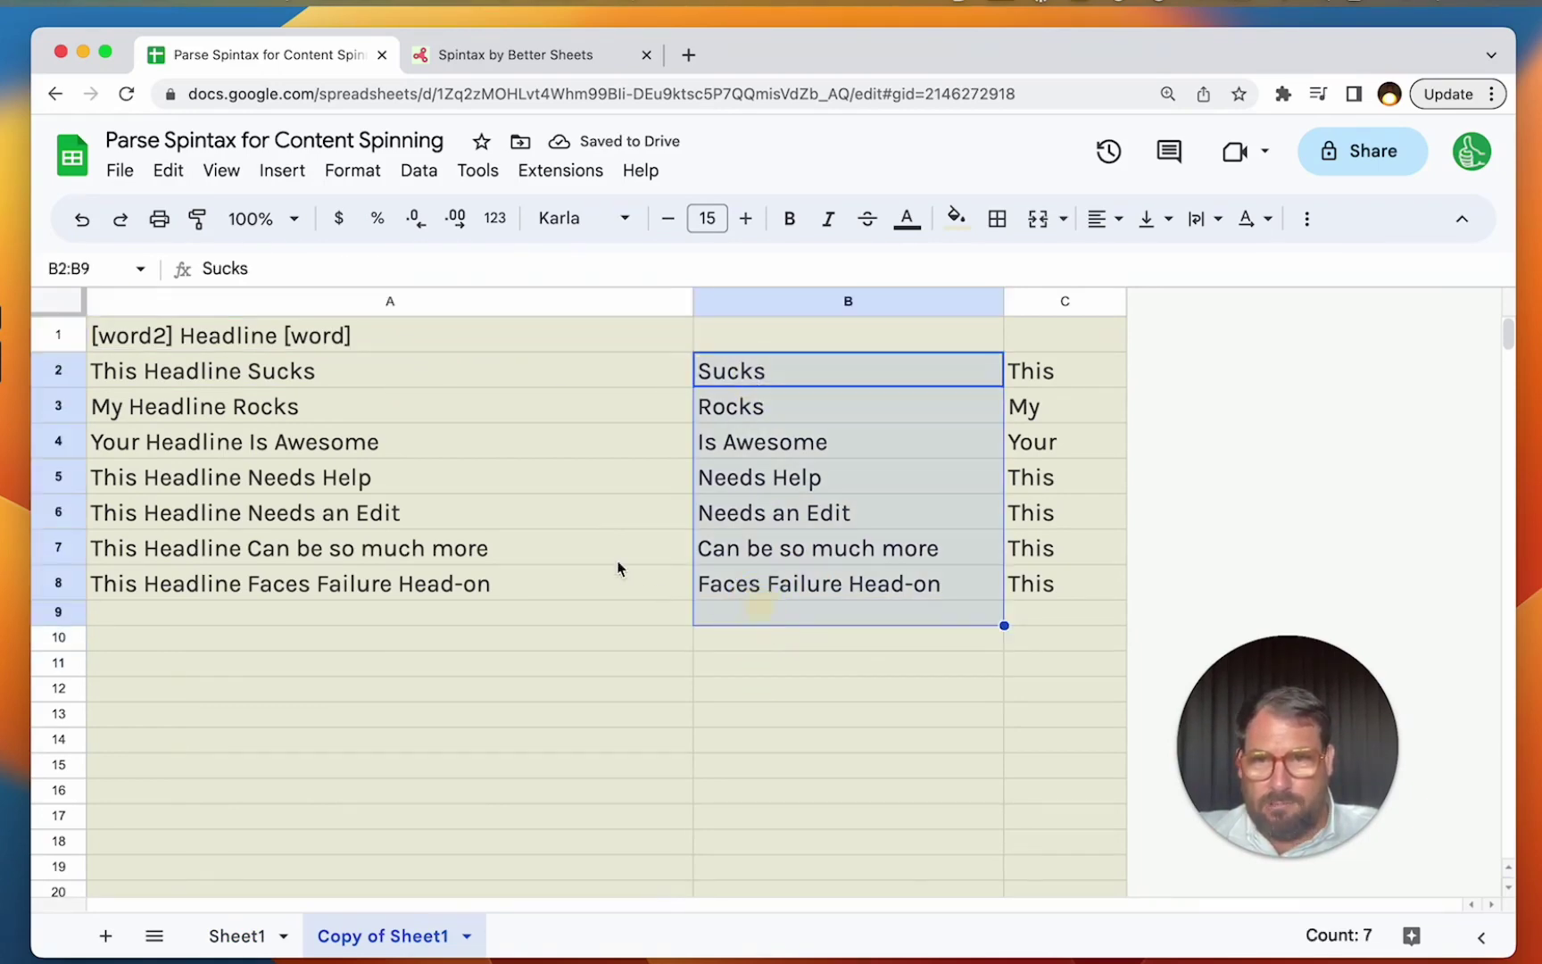
left_click_drag(533, 402, 531, 611)
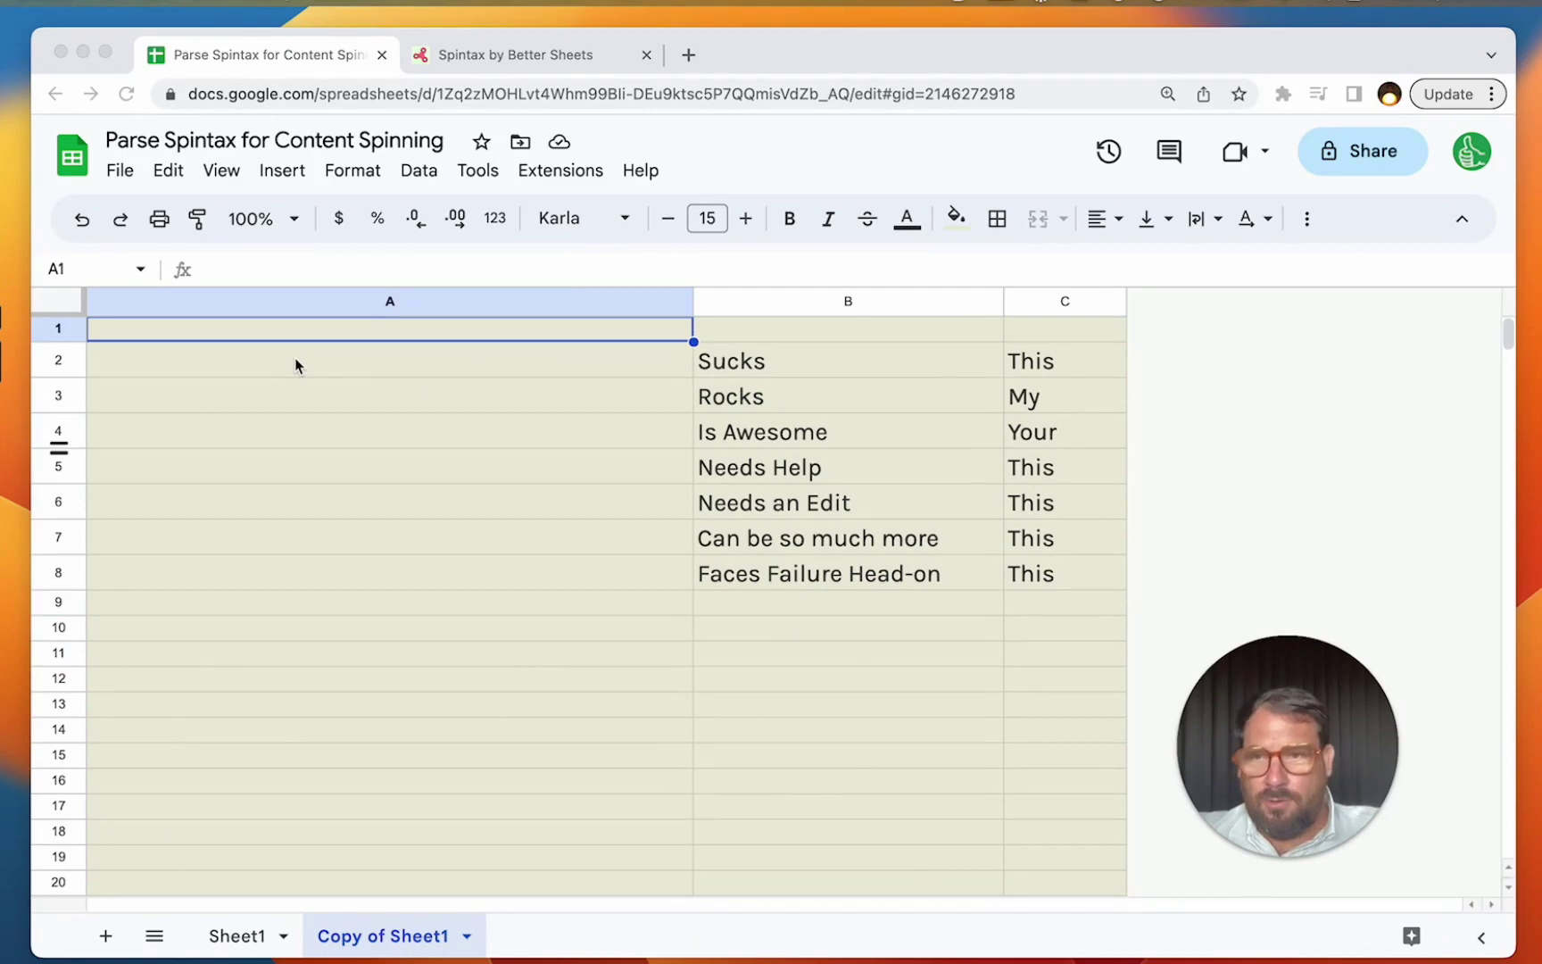
- Begin a spintax headline in cell A1 with "{This|My|Your} Headline"
left_click(306, 367)
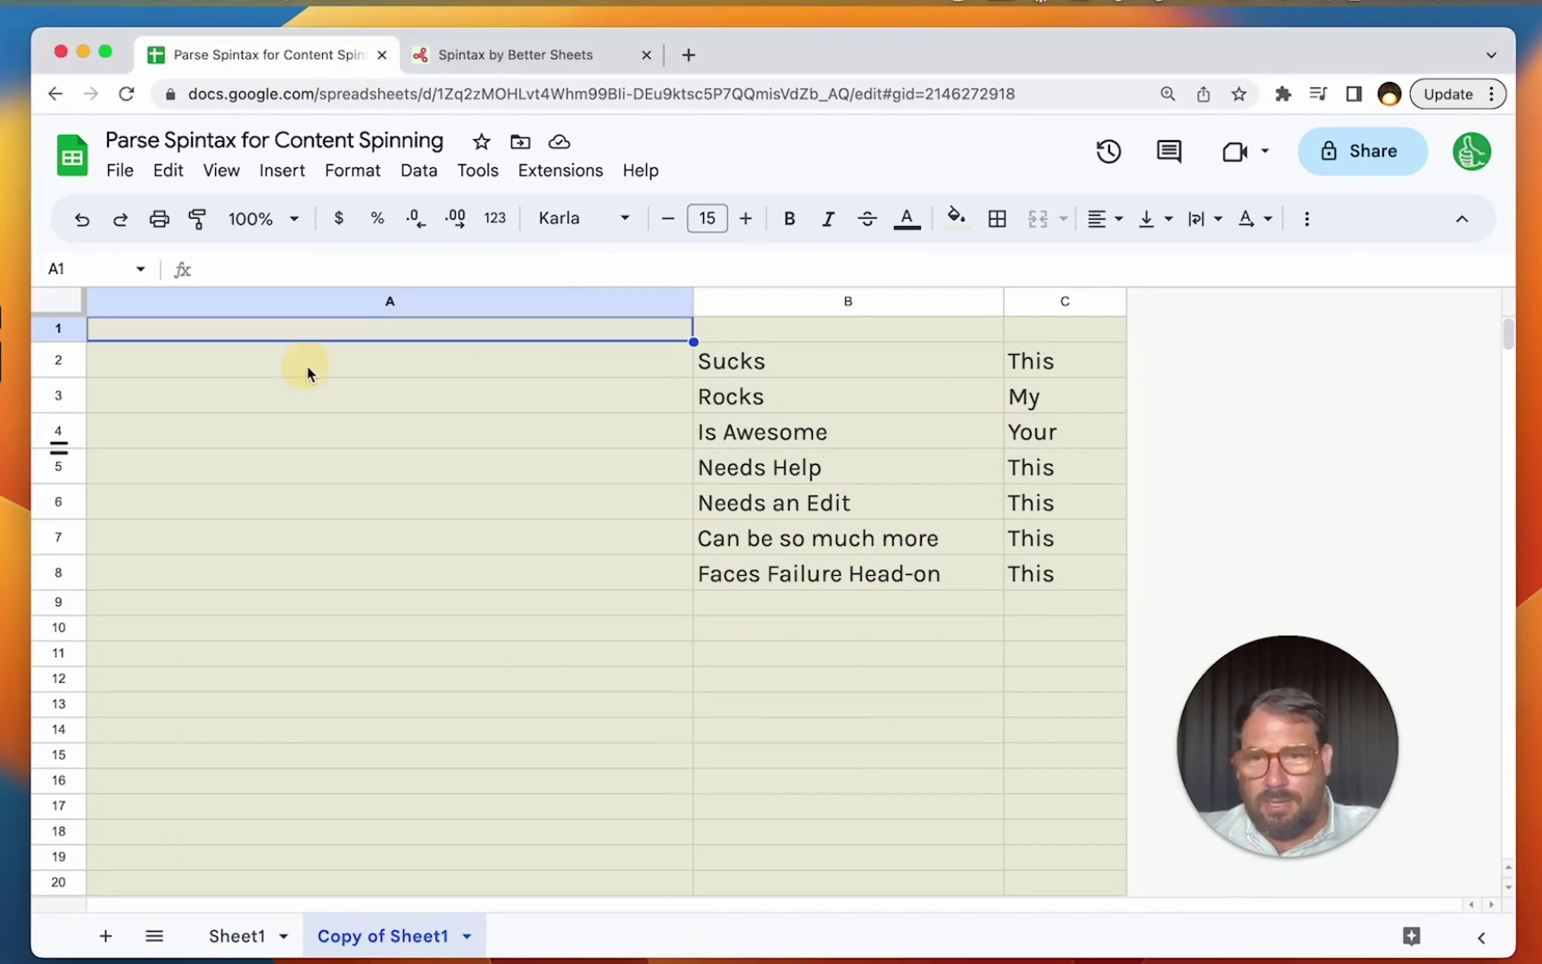
double_click(330, 328)
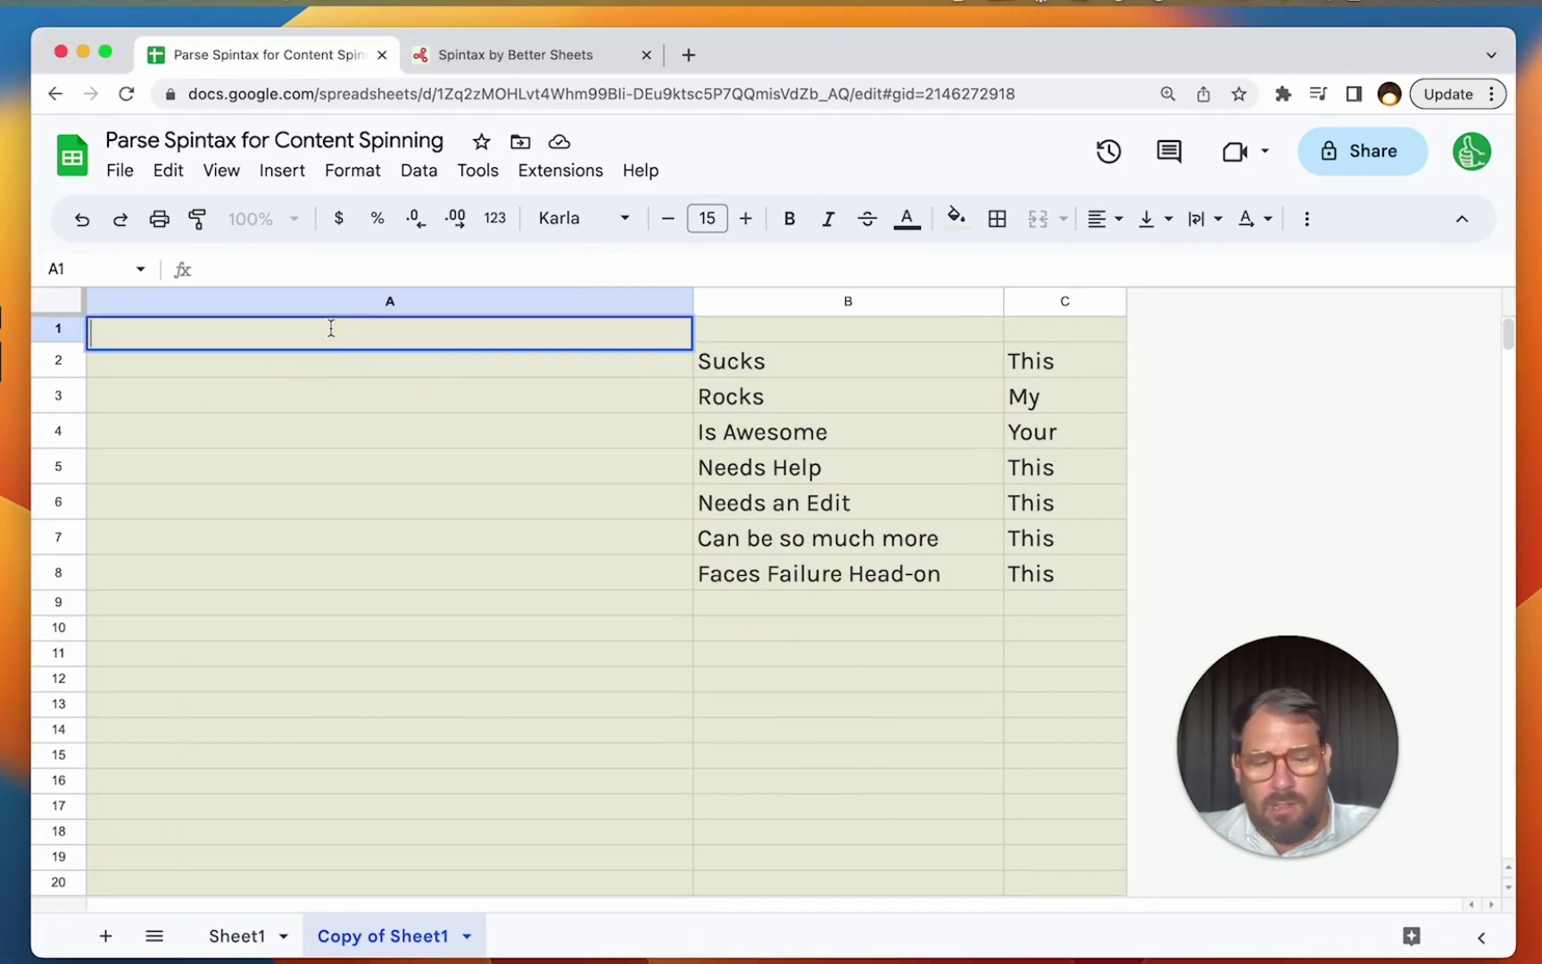
type("{this")
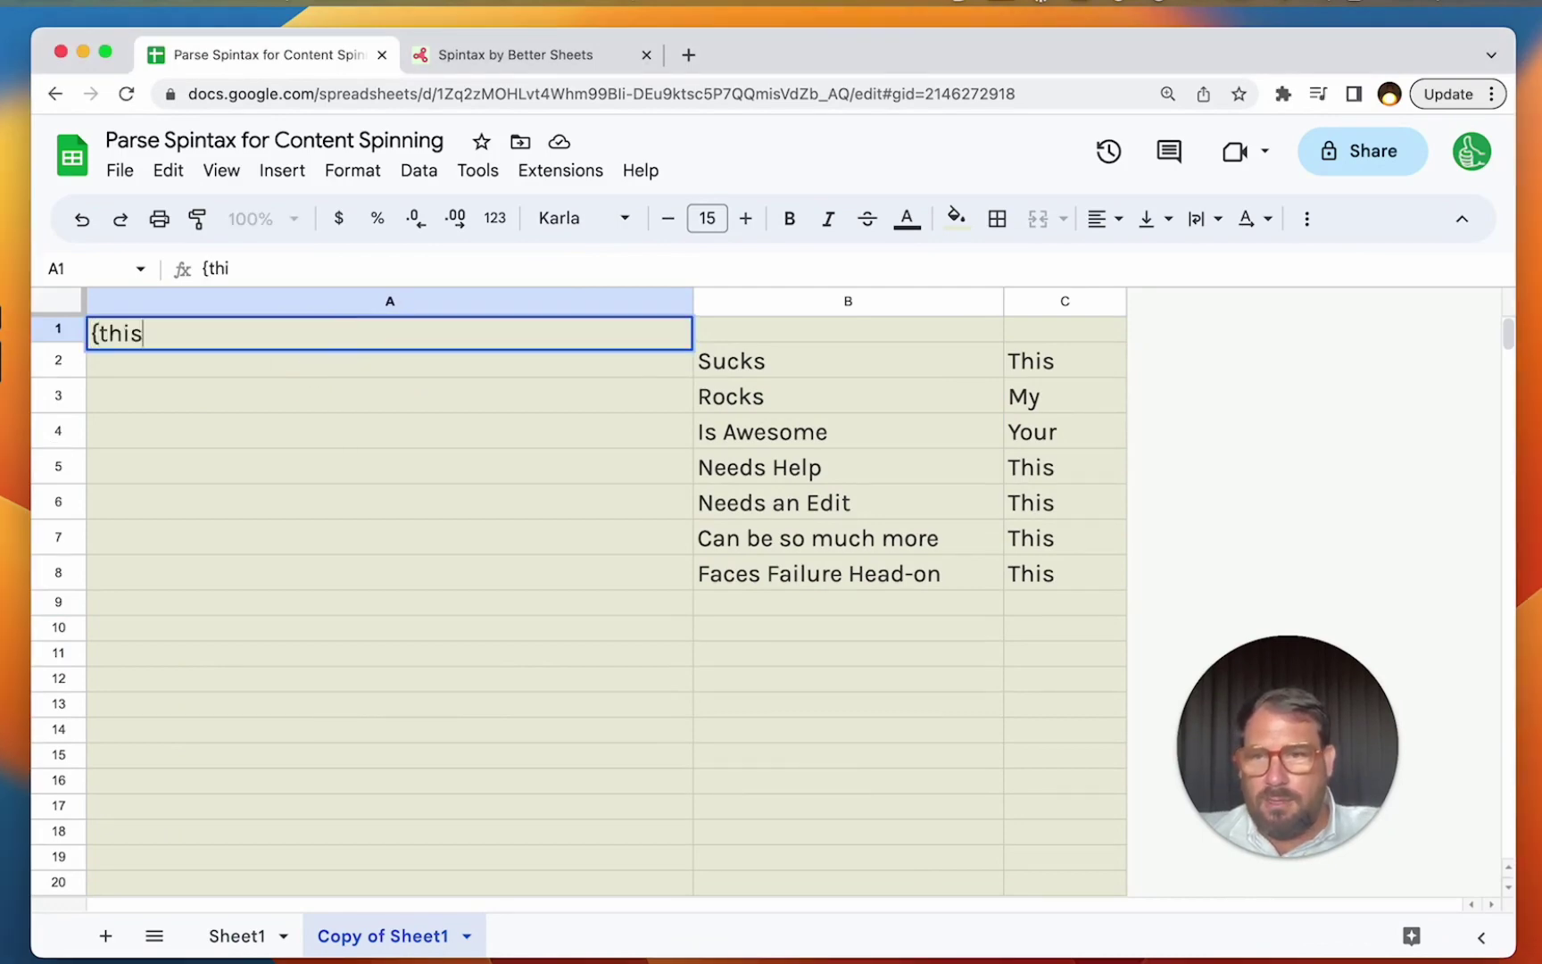
key("BackSpace")
key("BackSpace")
key("BackSpace")
key("BackSpace")
type("This")
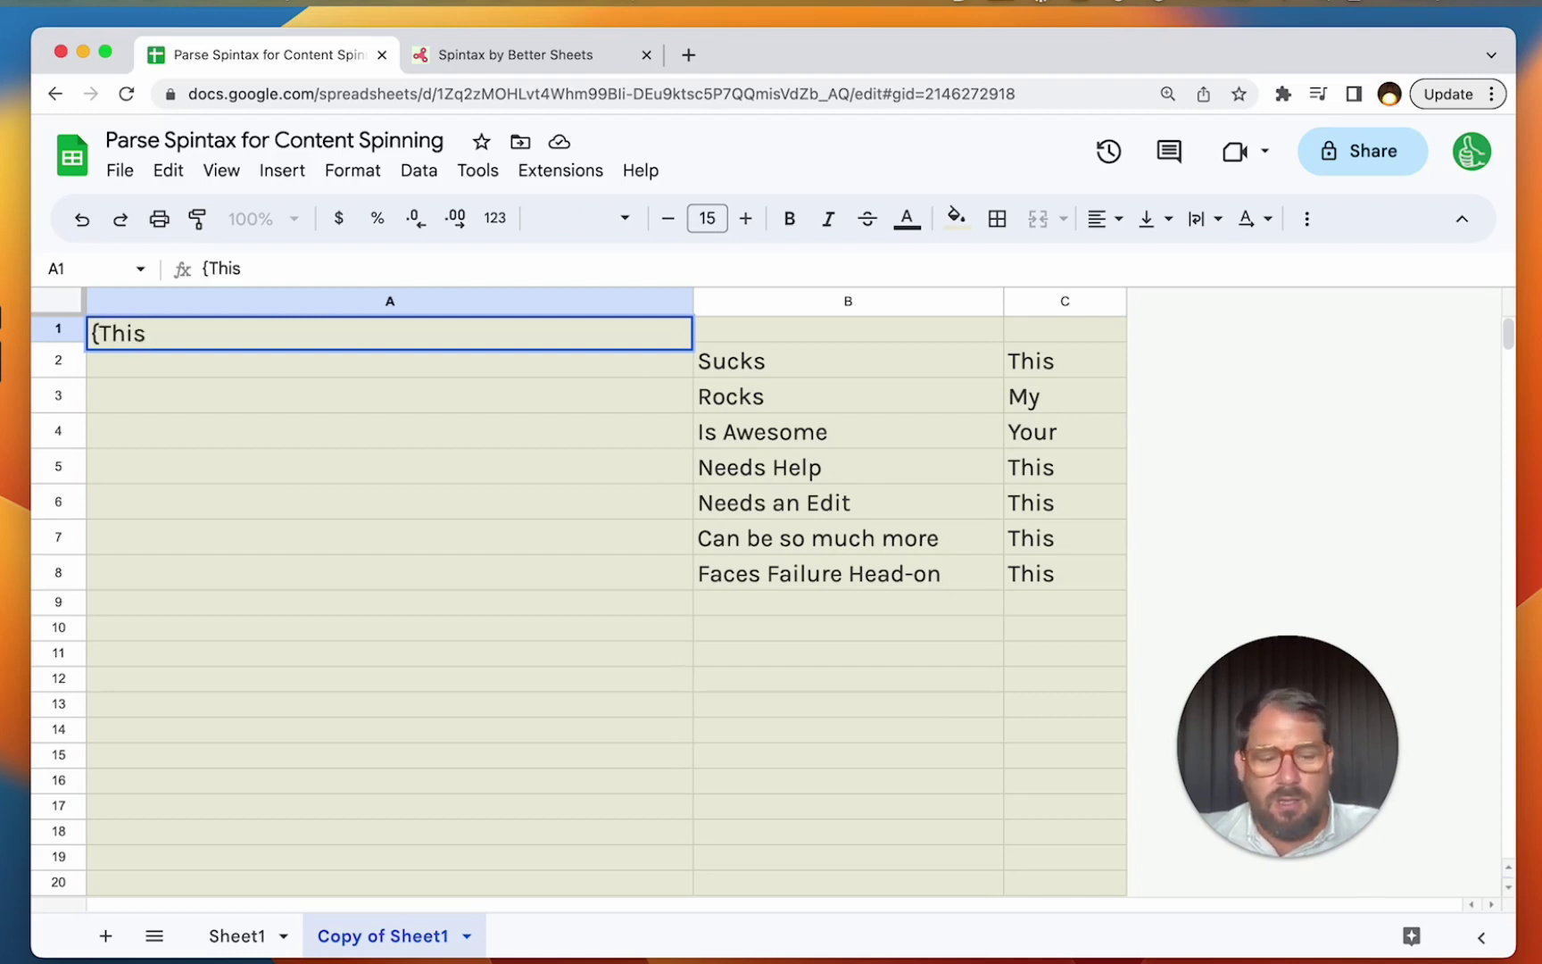
type("|")
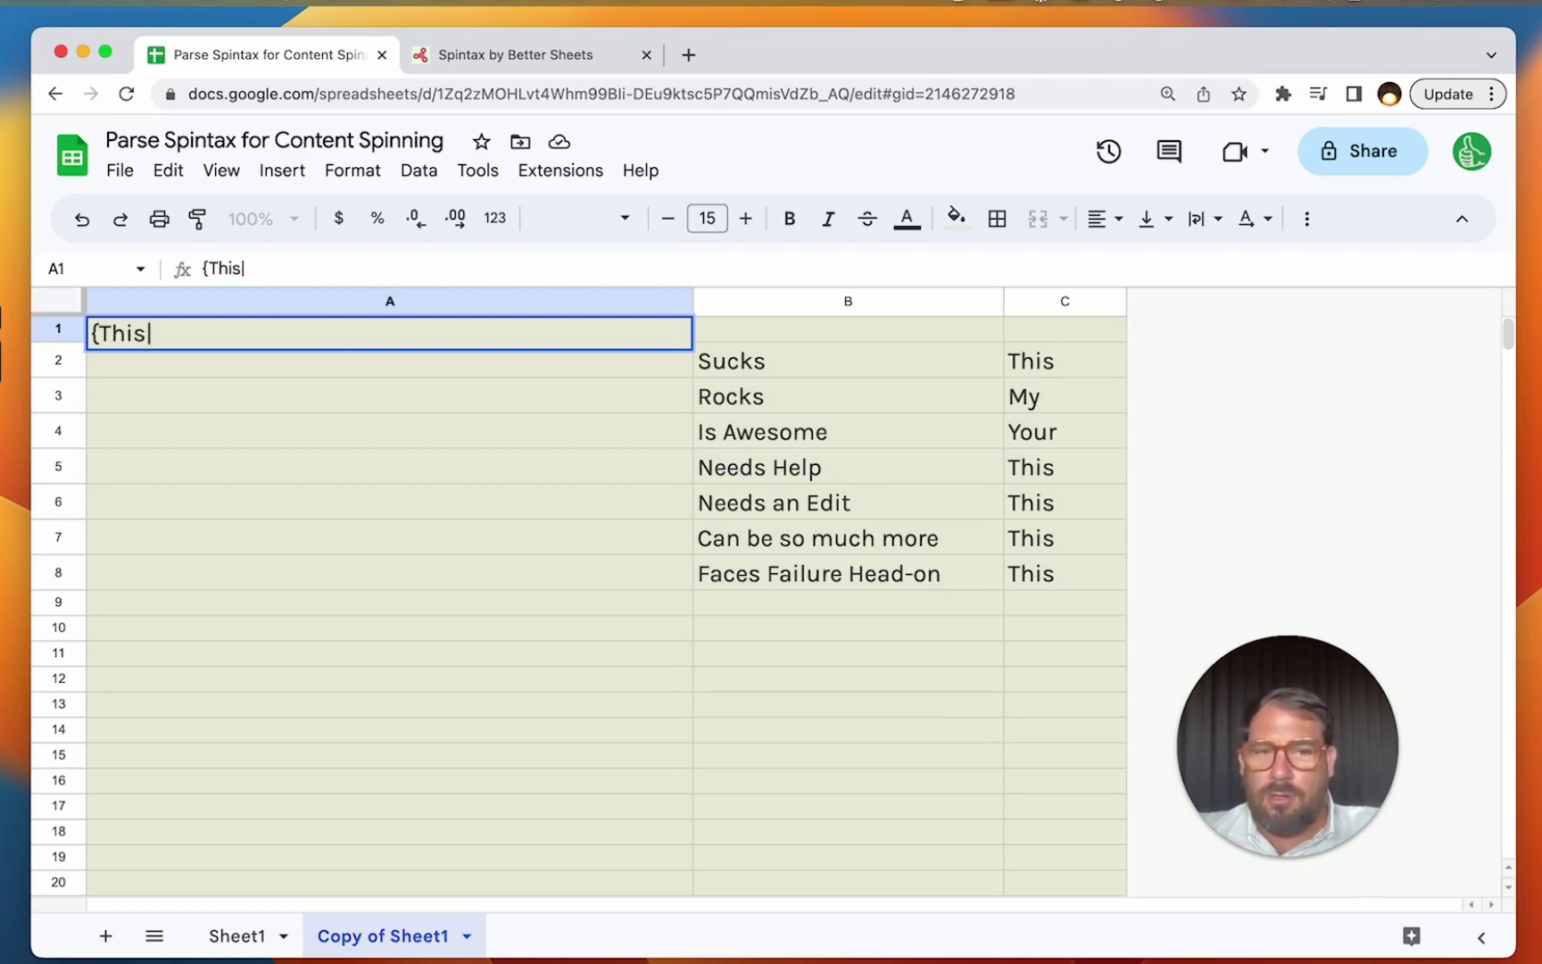
type("My|")
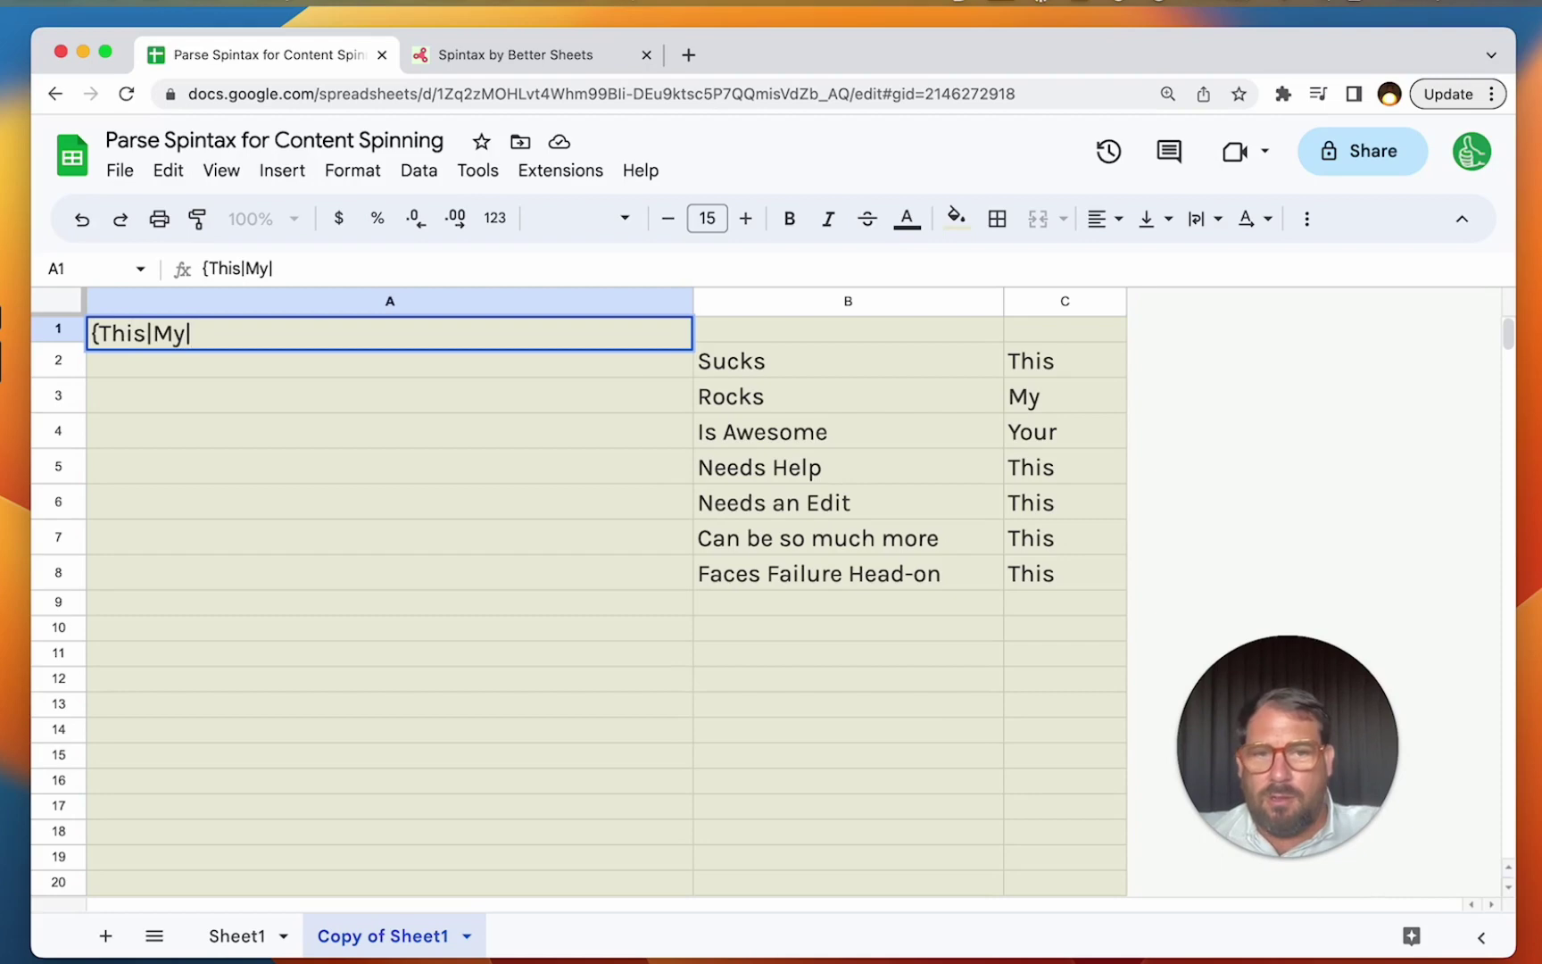
type("Your")
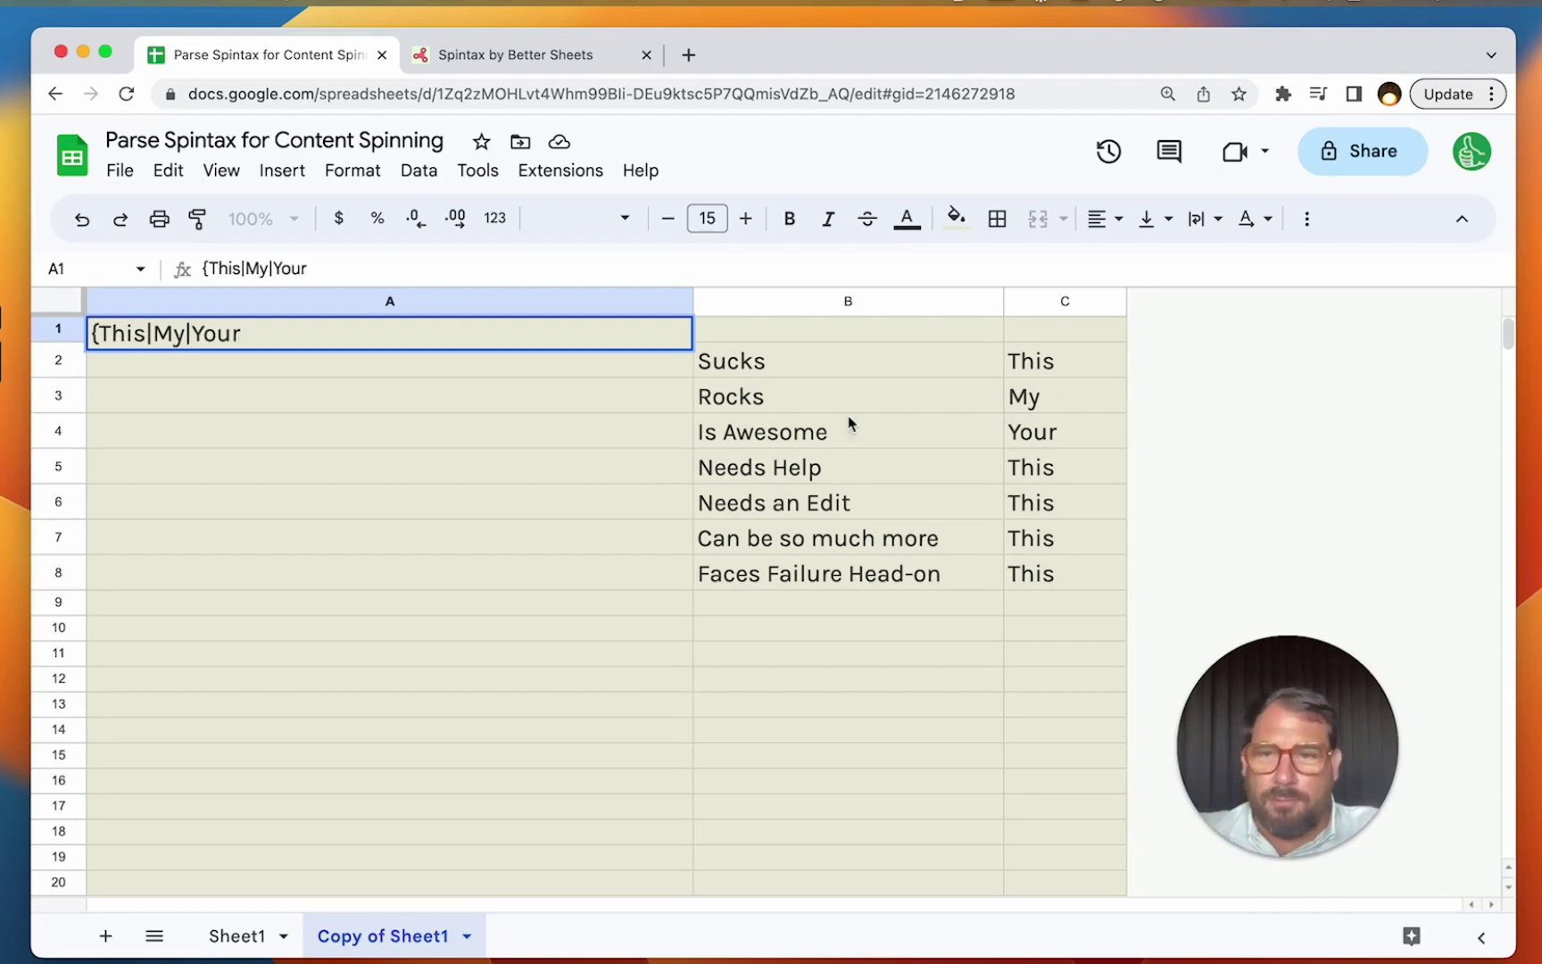
type("} Headline")
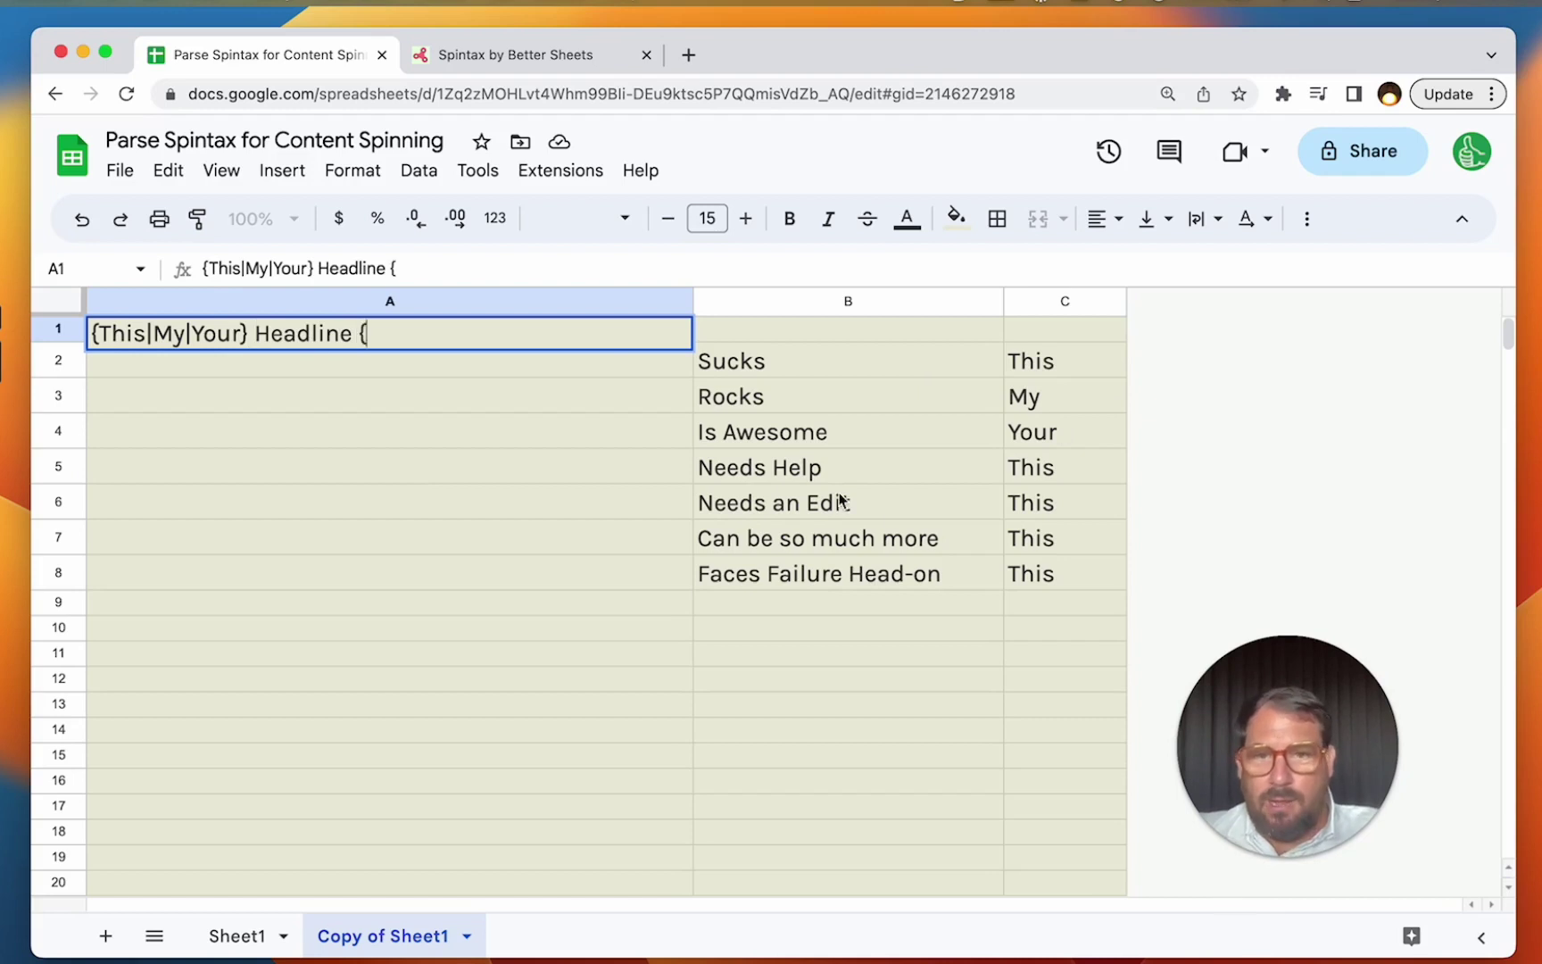
- Complete the spintax headline in A1 with "{Sucks|Rocks|Is Awesome|Needs Help|Needs an Edit|Can be so much more|Faces Failure Head-on}"
type(" {")
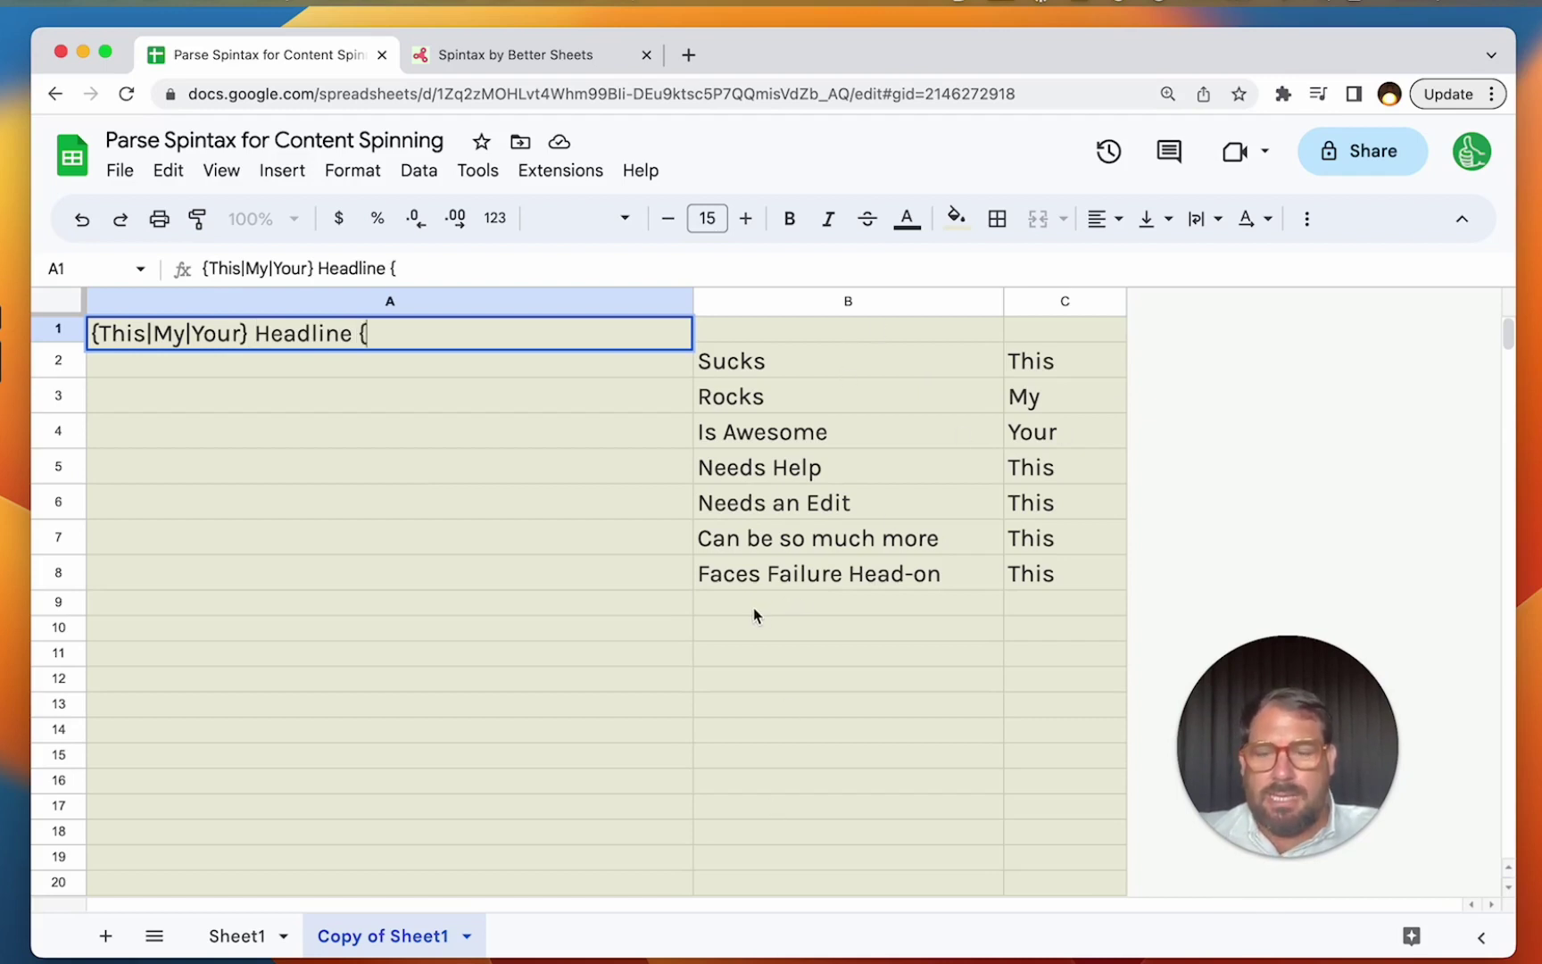
type("Sucks")
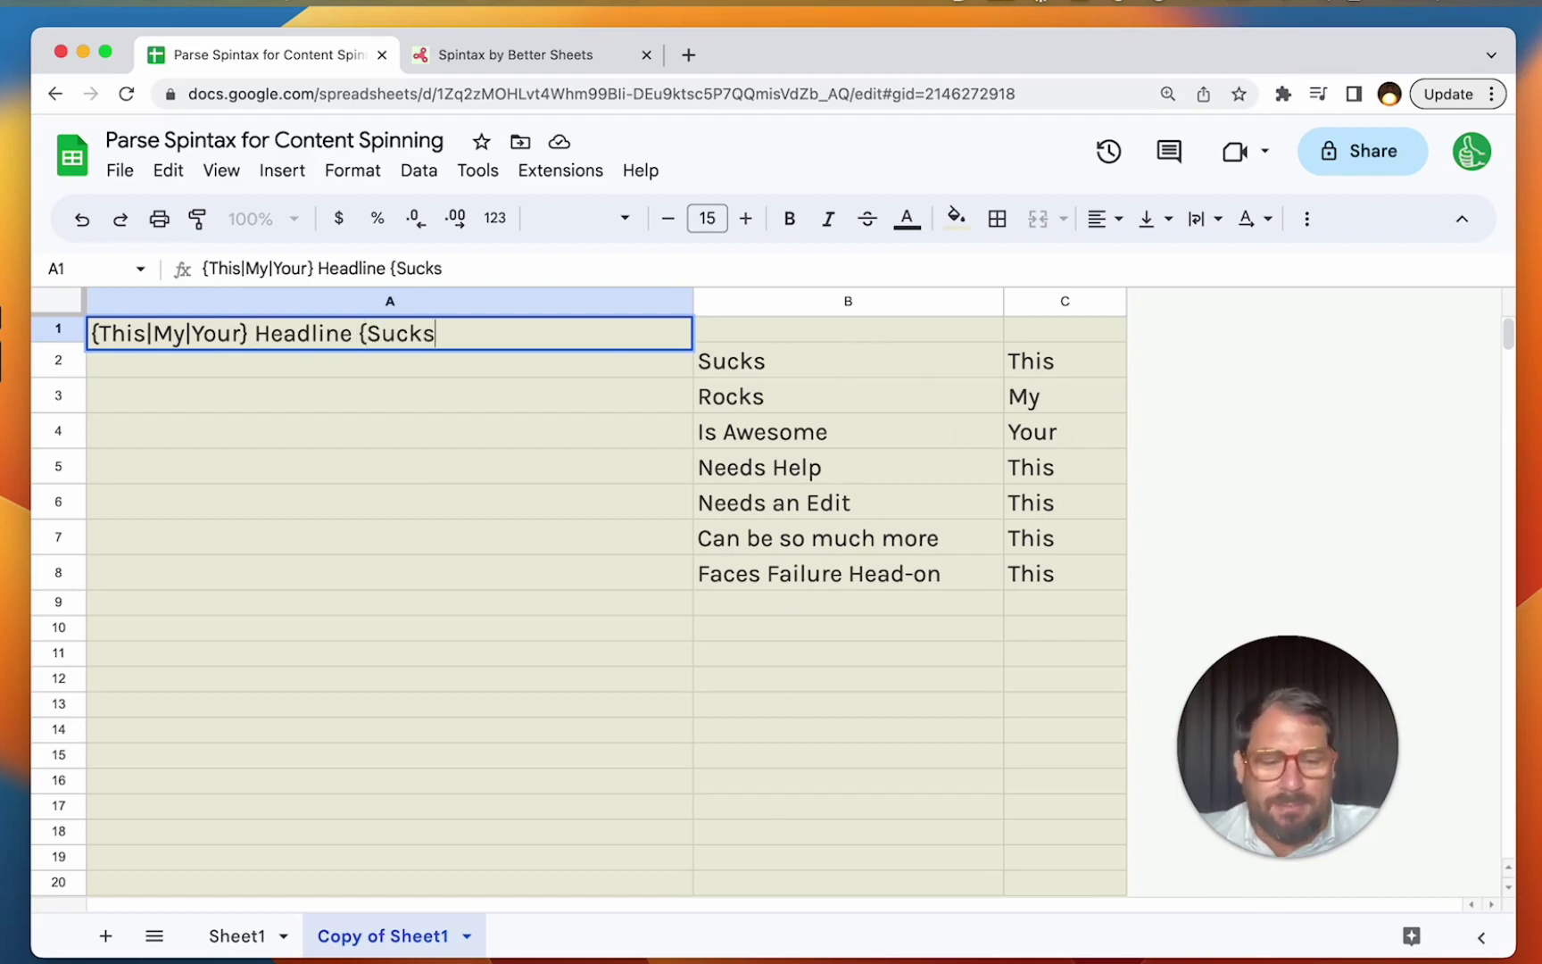
type("|")
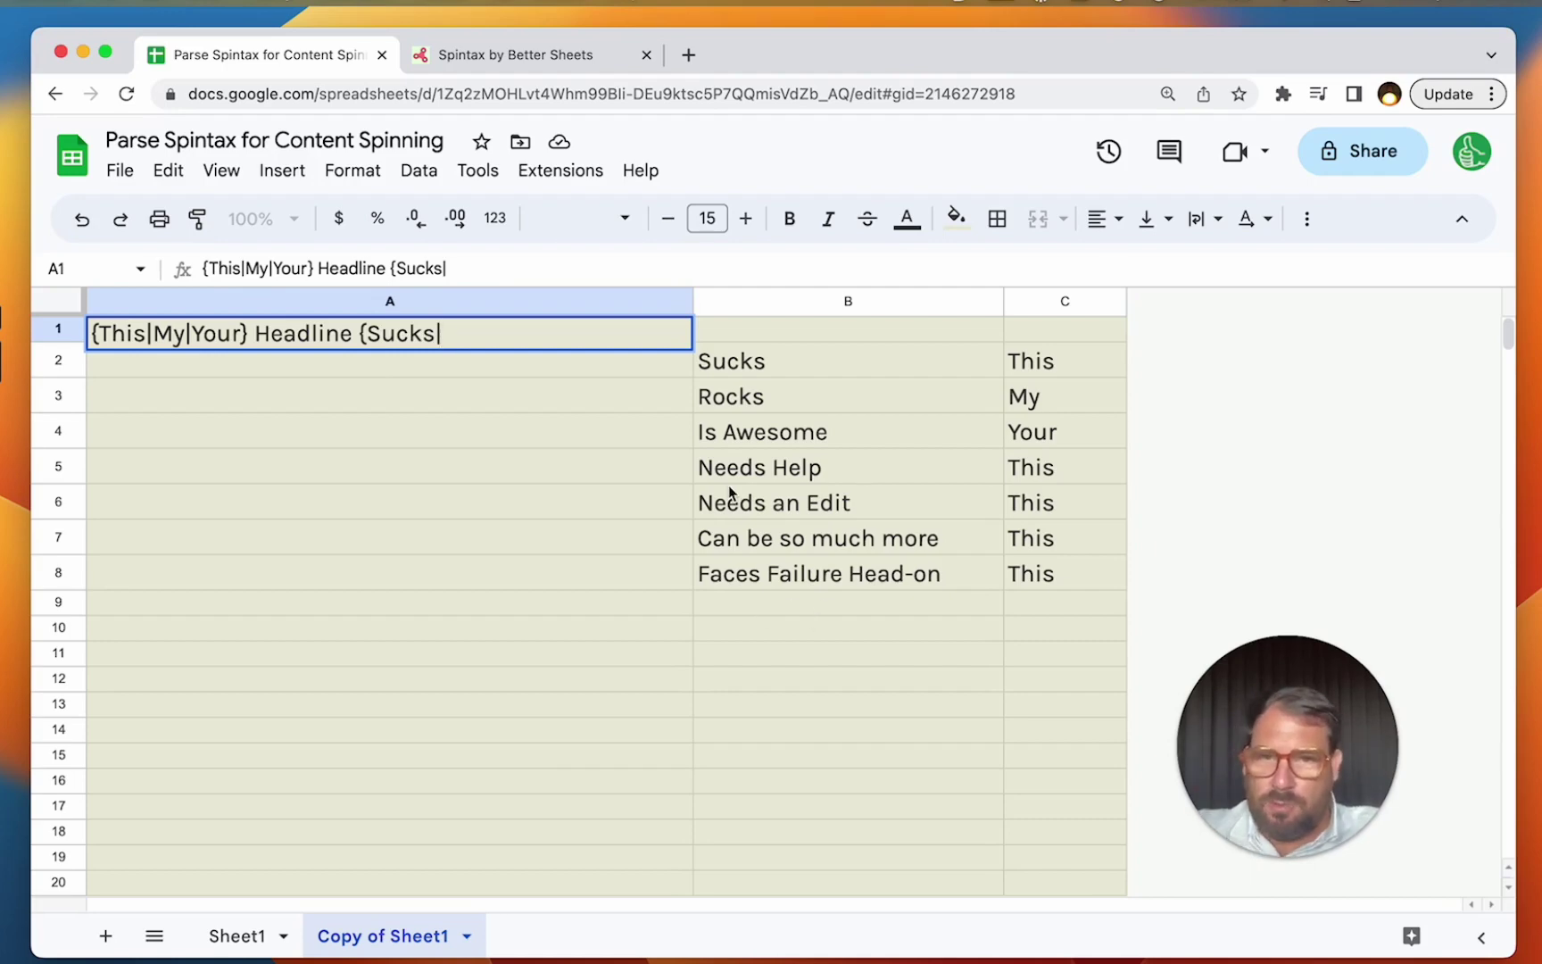
type("Rocks")
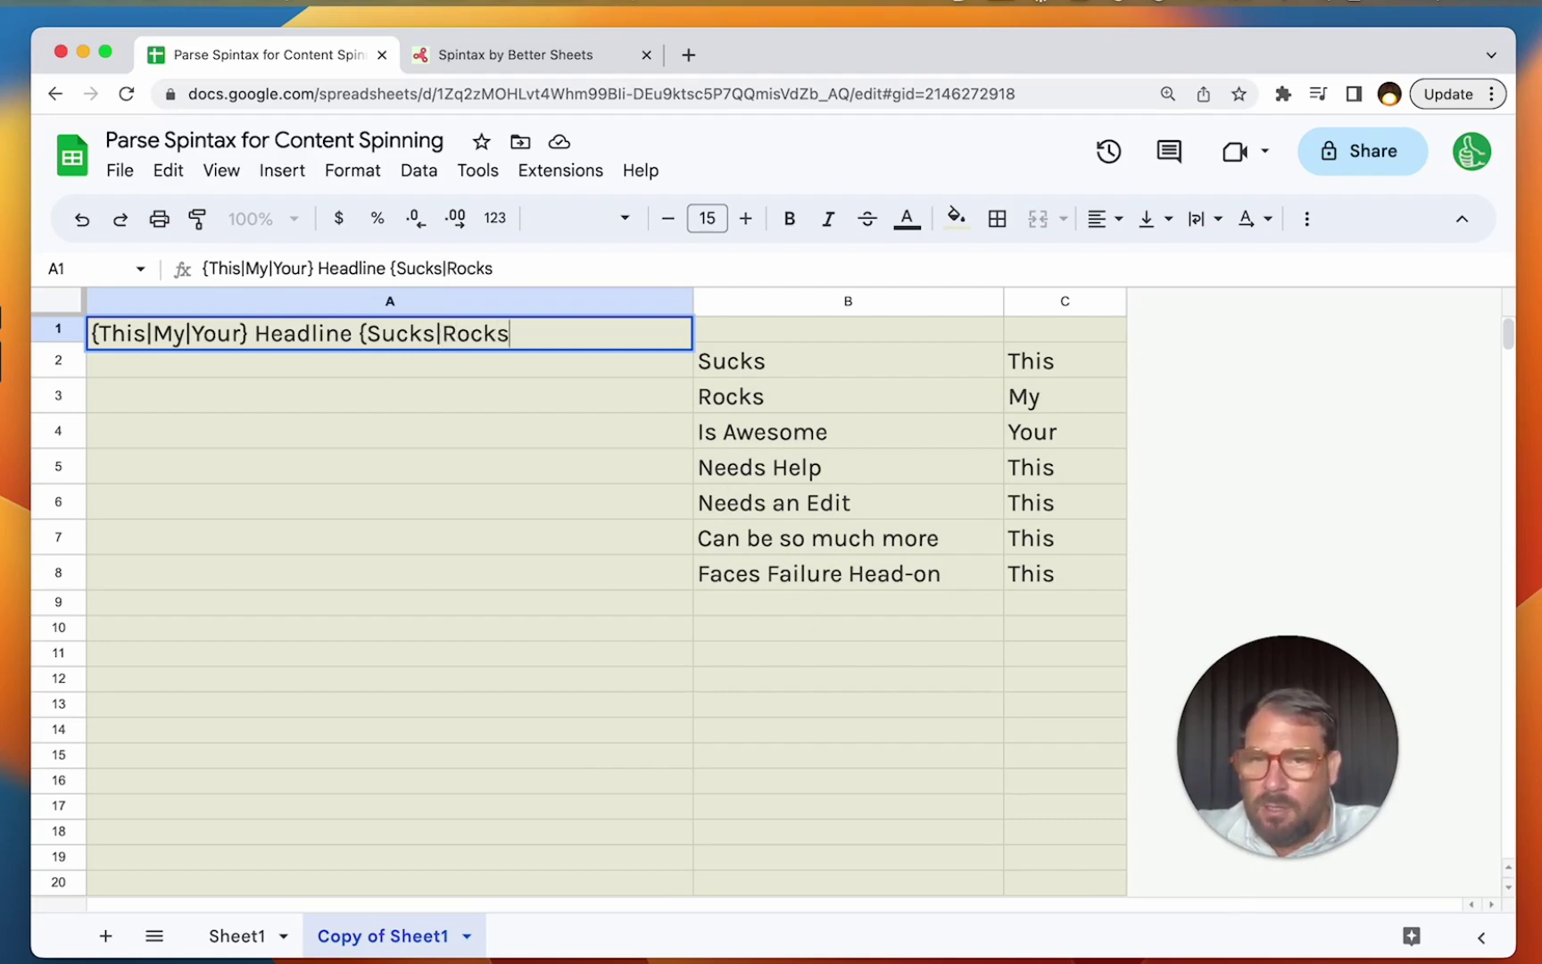
type("|Is")
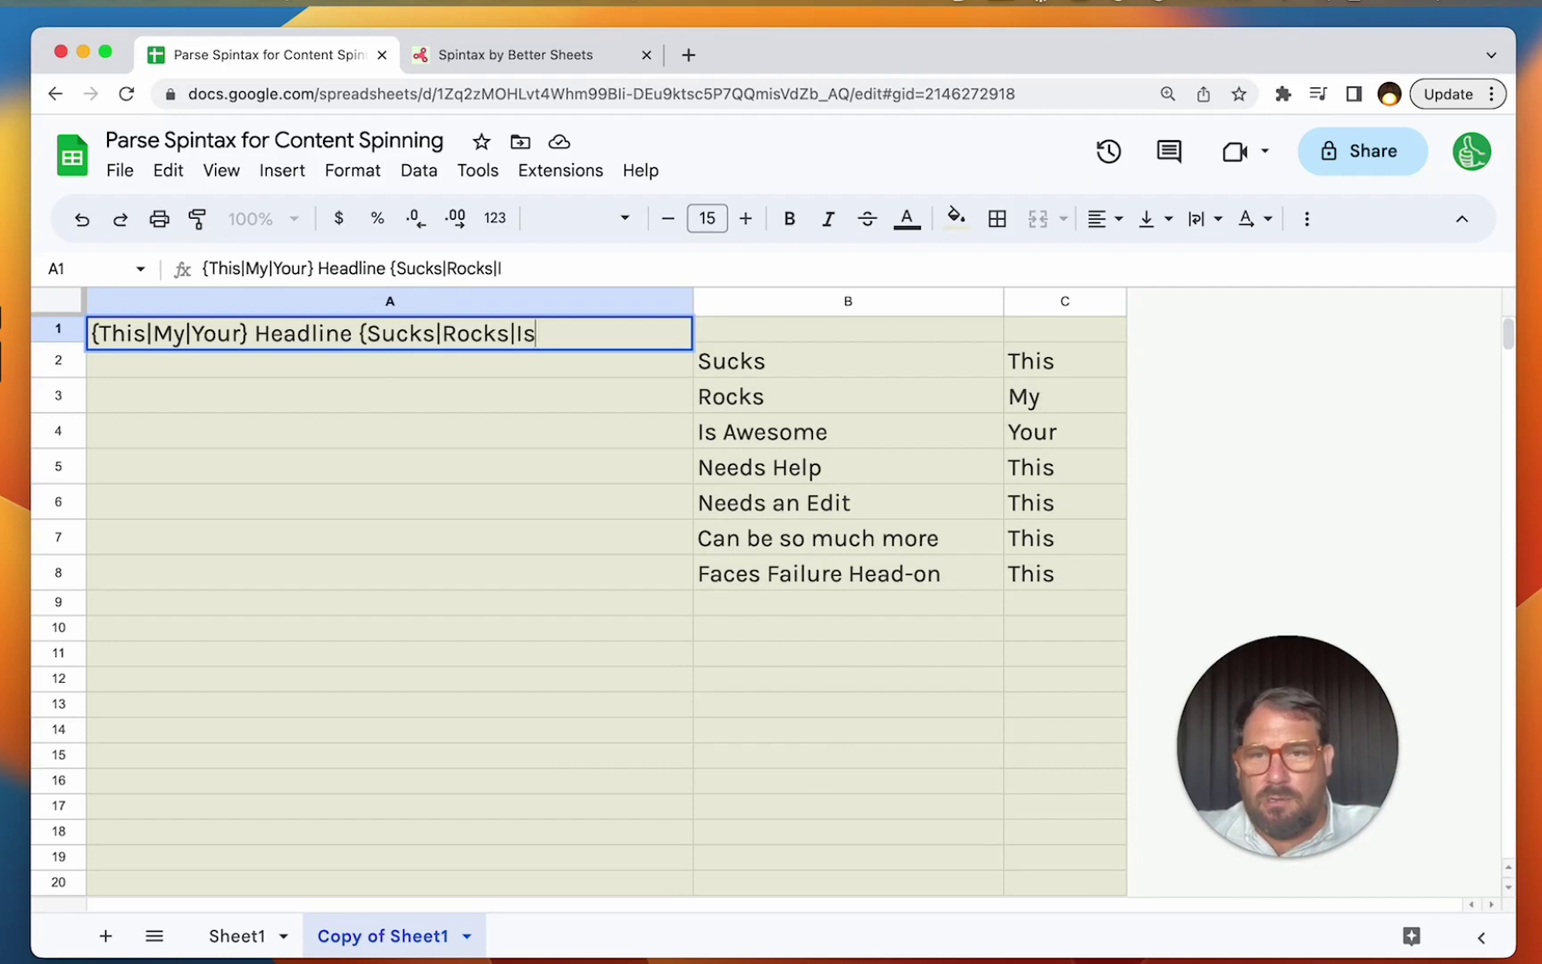
type(" Awesome")
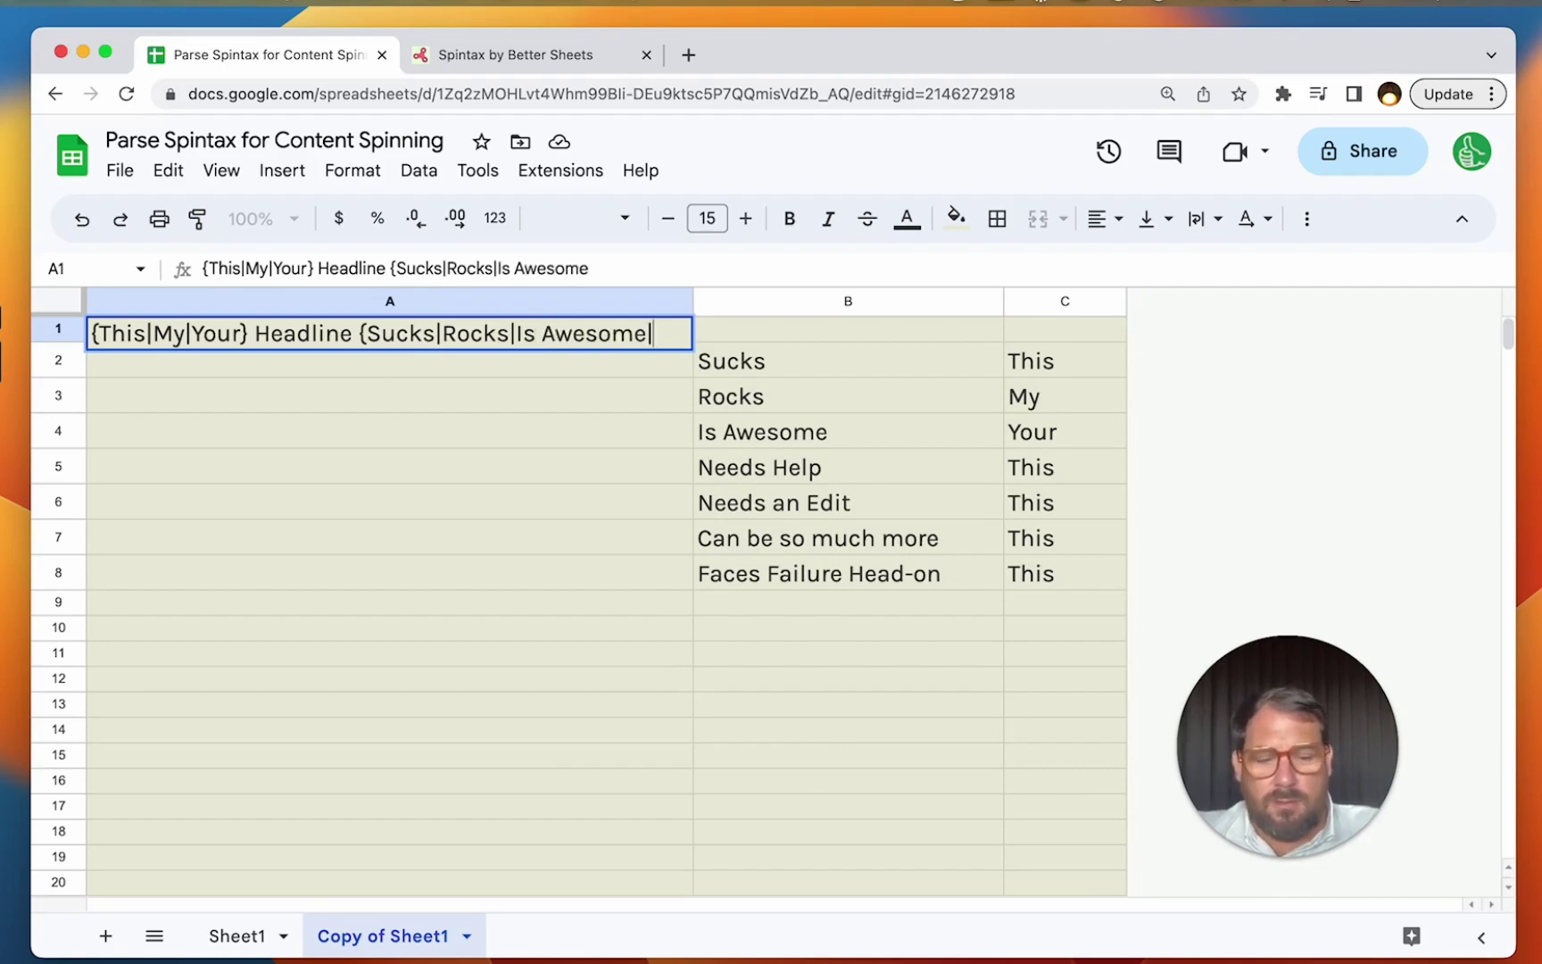
type("|")
left_click(286, 458)
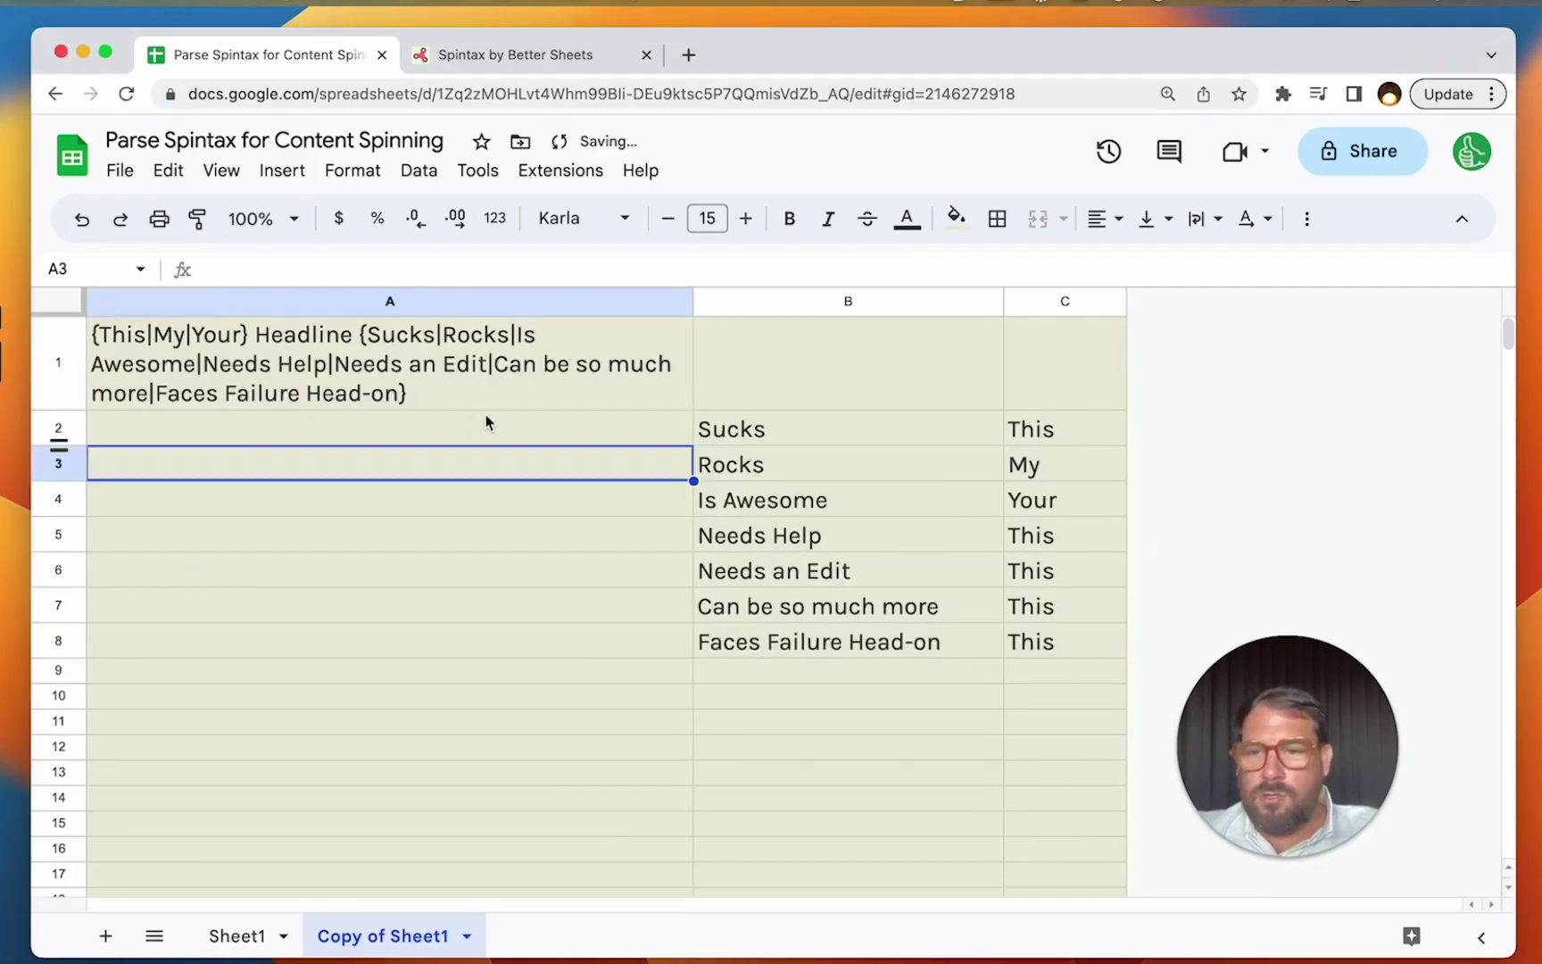
left_click(418, 372)
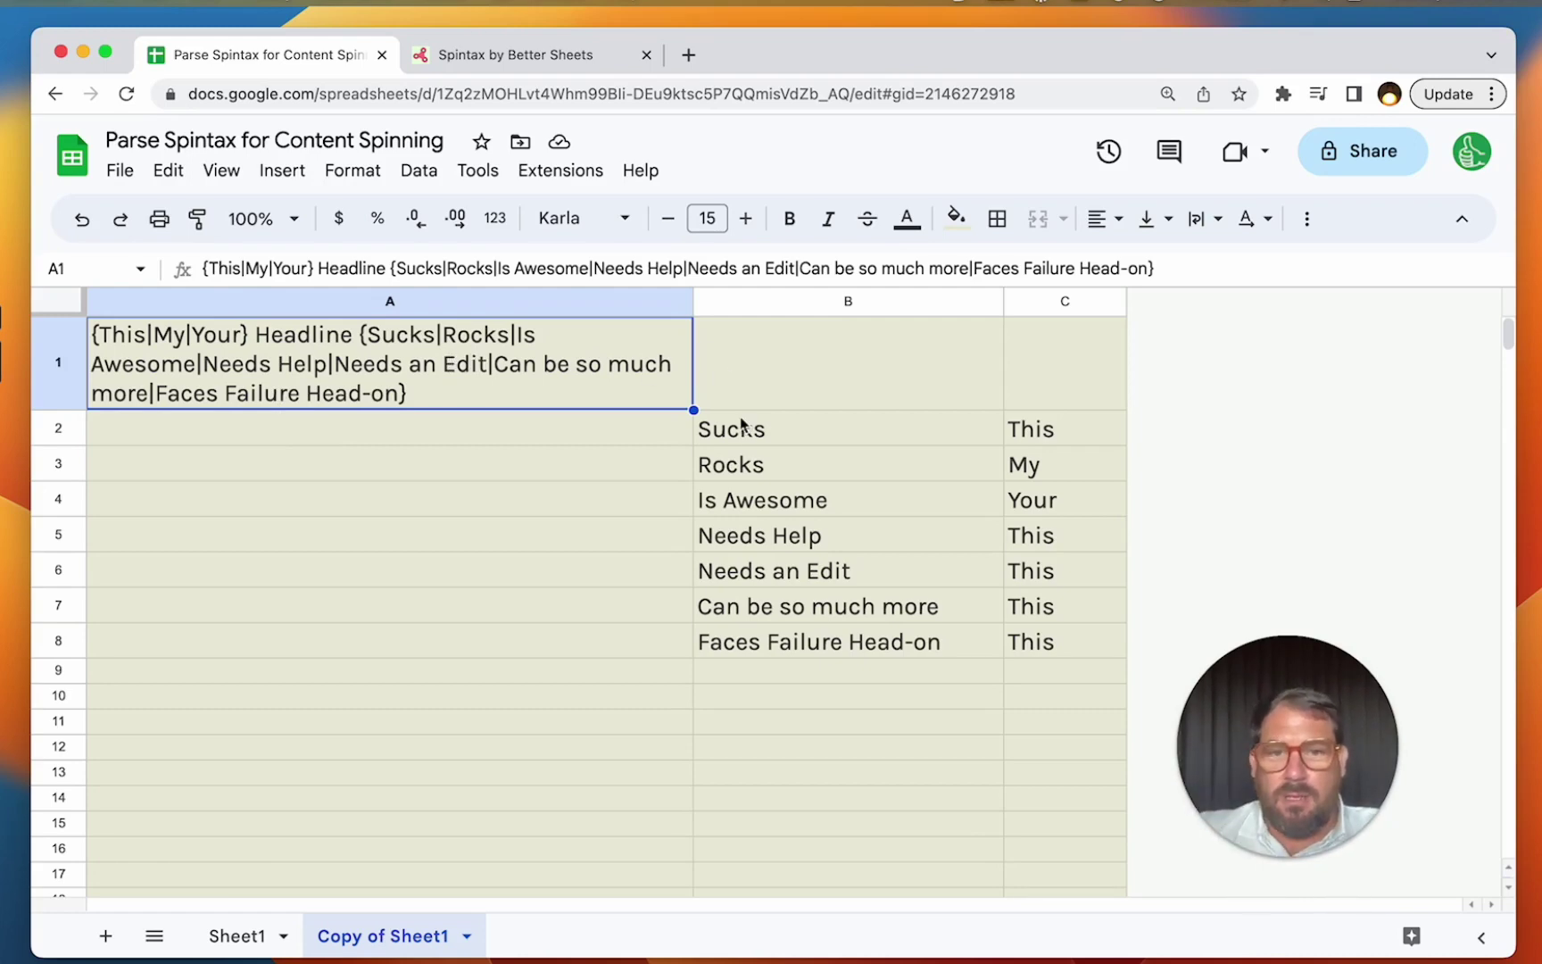
- Enter the formula =spin(A1) in cell B1 to produce a random headline from the spintax text
left_click(781, 394)
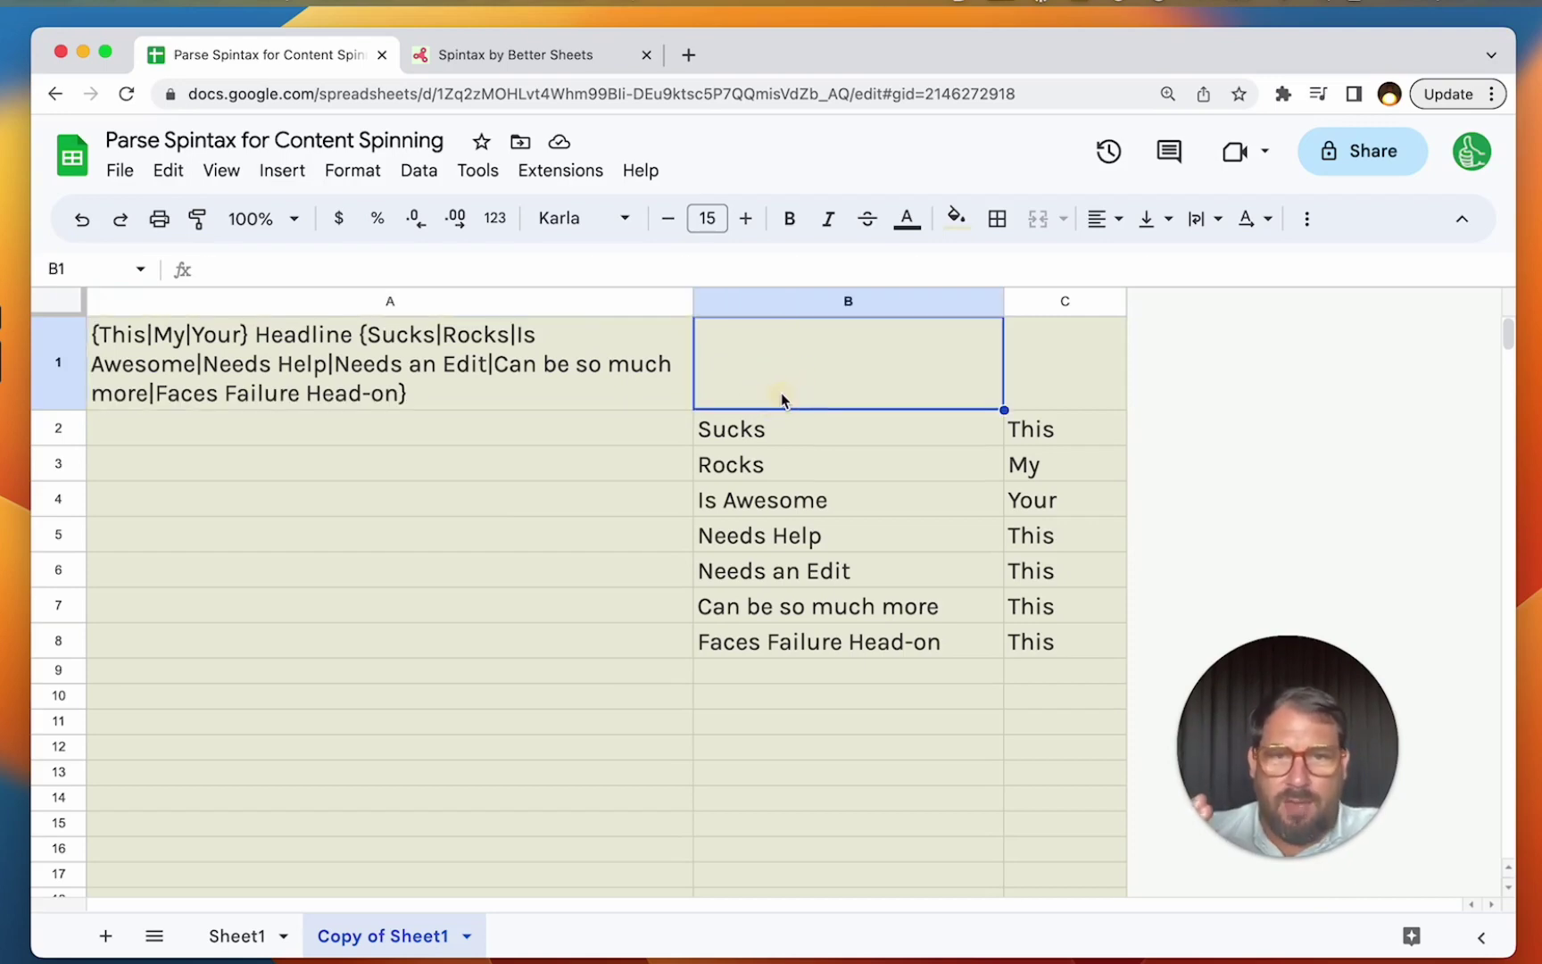
type("=spin(")
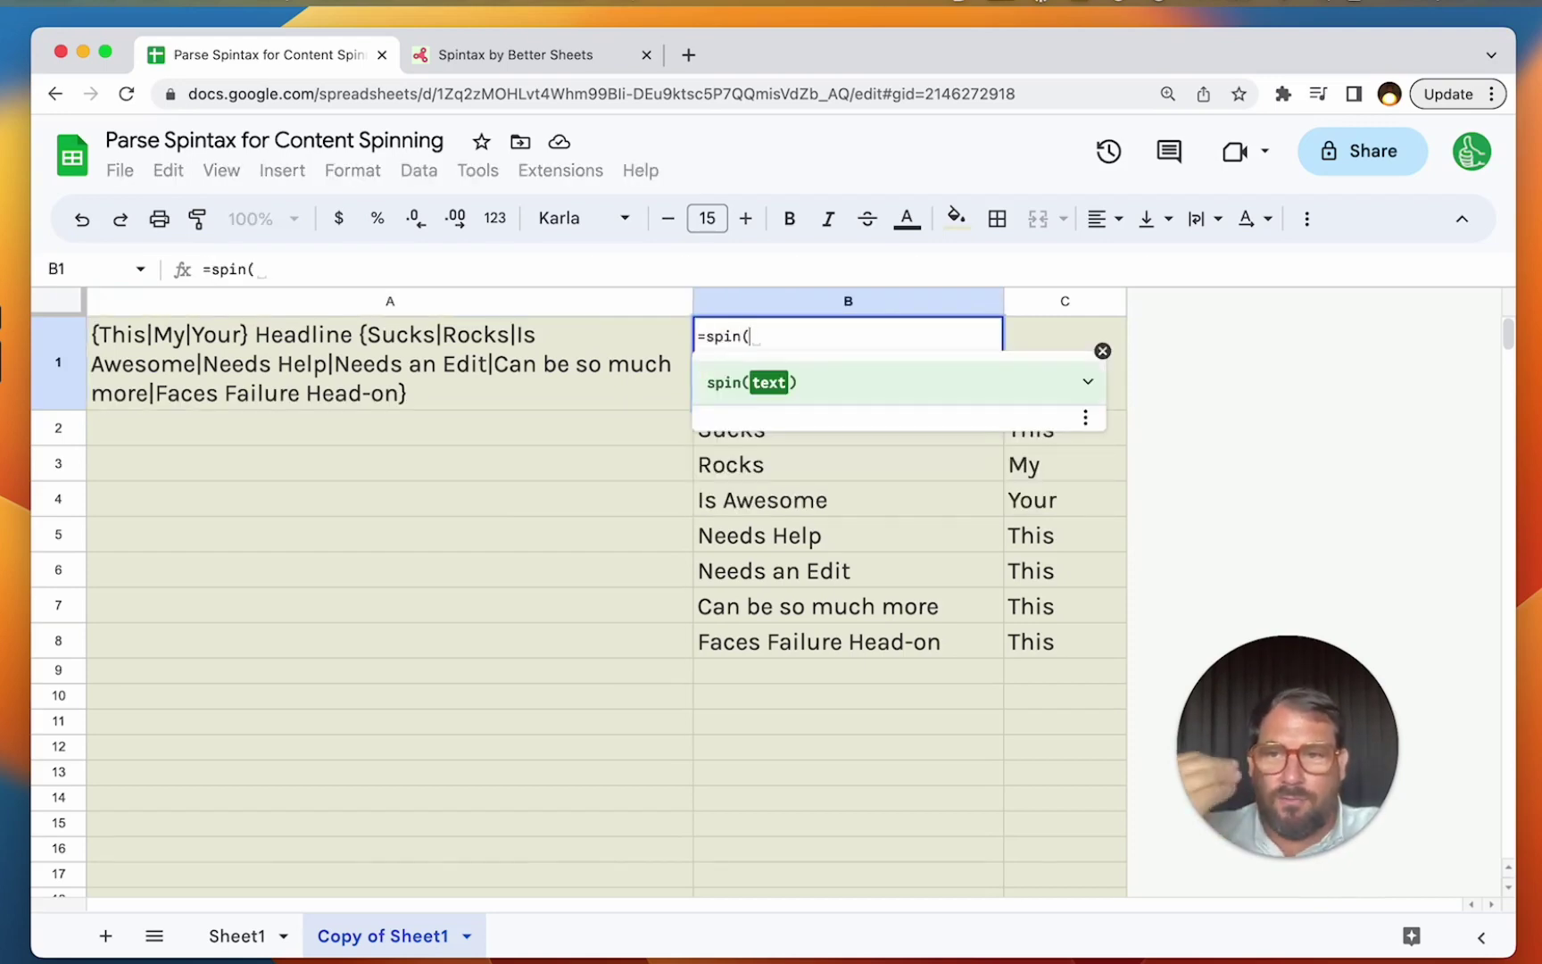
type("A1")
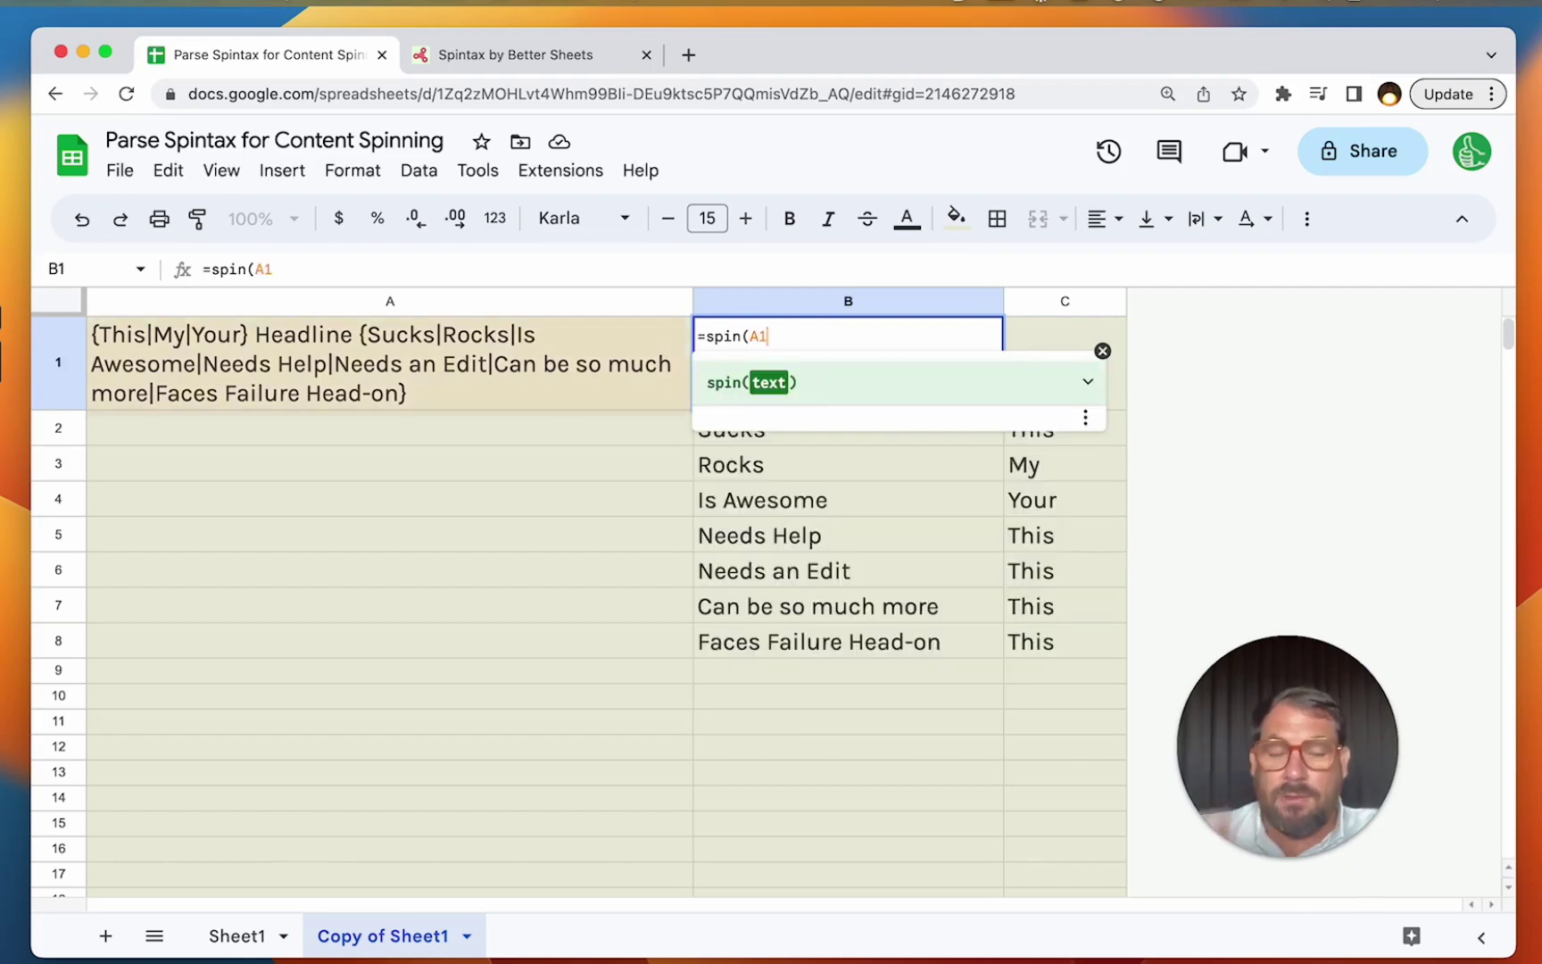
key("BackSpace")
type("1)")
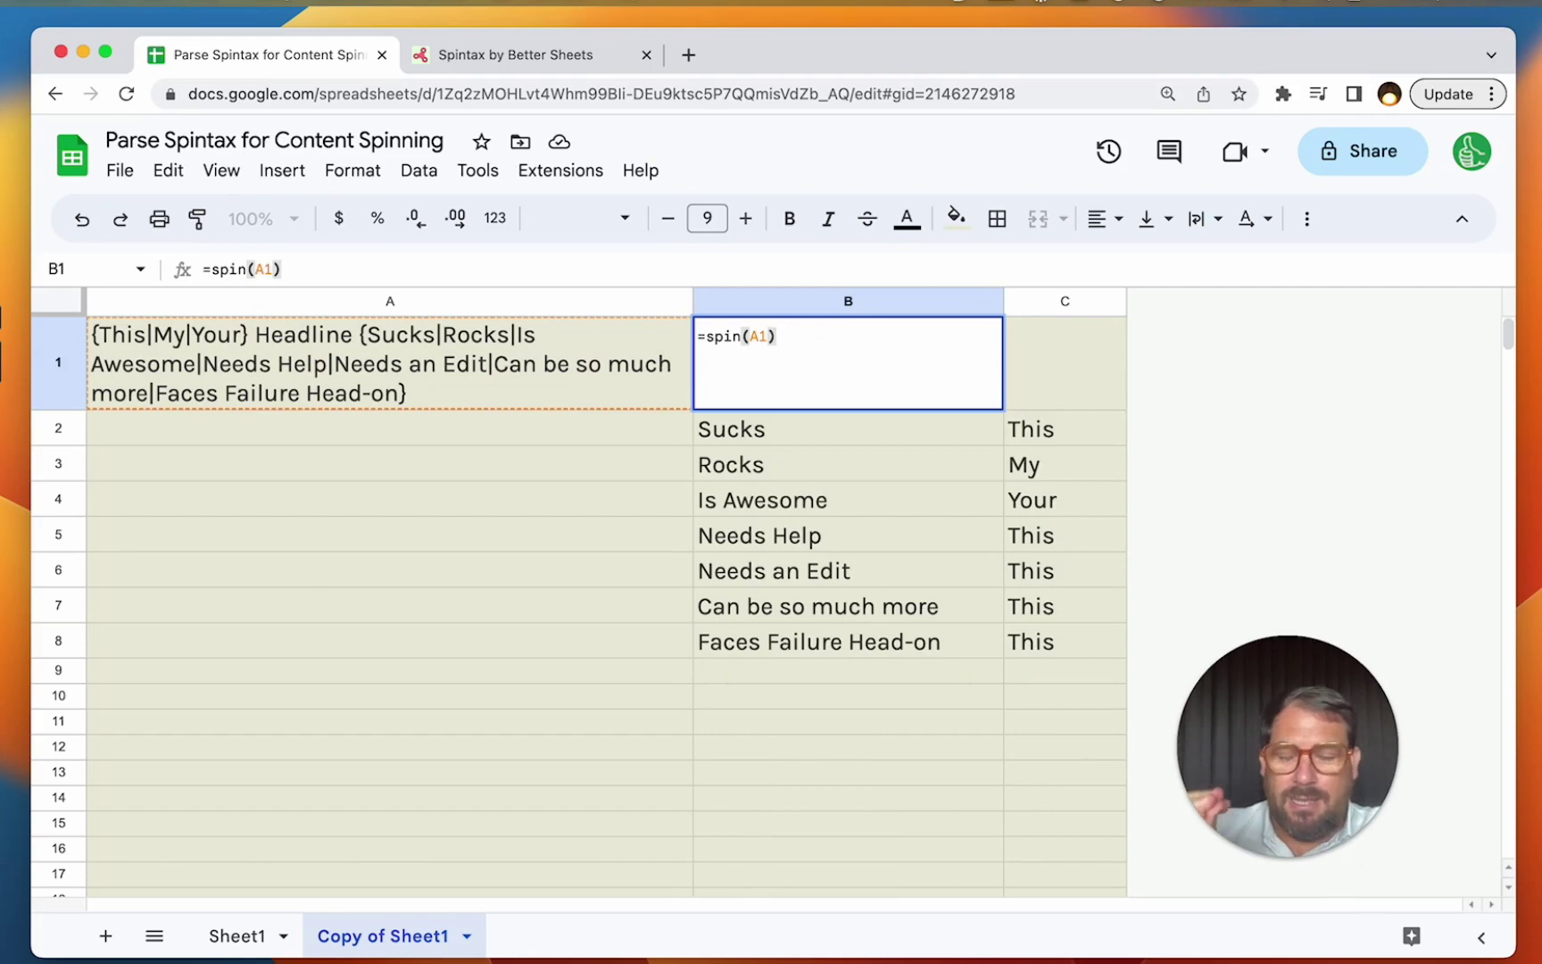
key("Return")
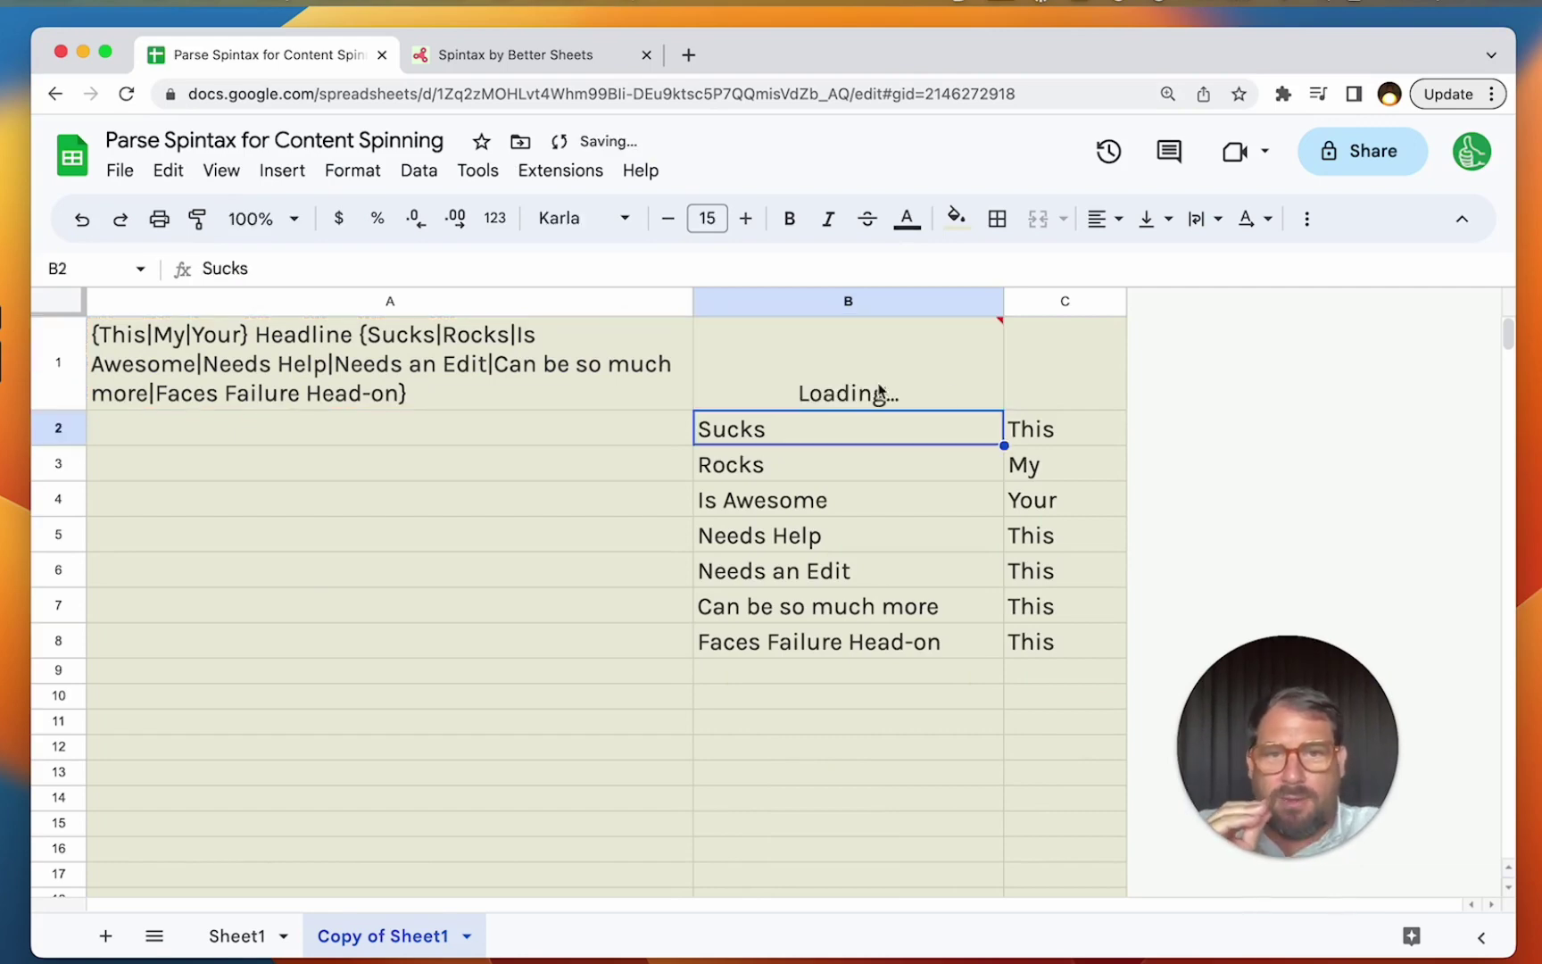
left_click(826, 399)
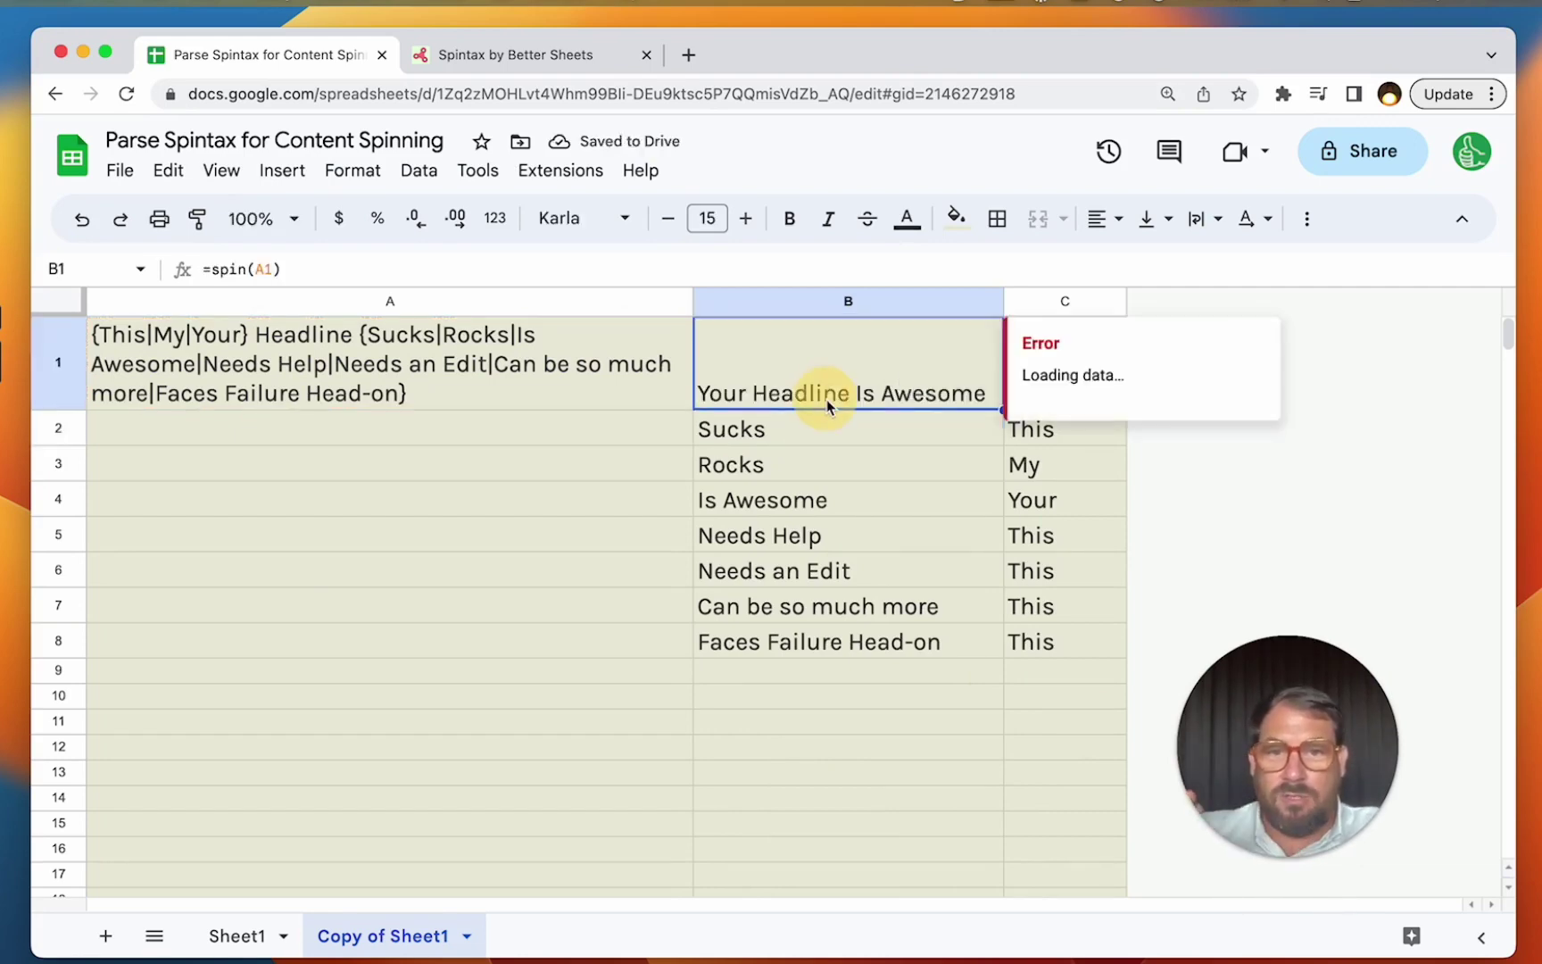
- Clear the leftover replacement phrases and words from B2:C8
left_click_drag(803, 433, 1074, 650)
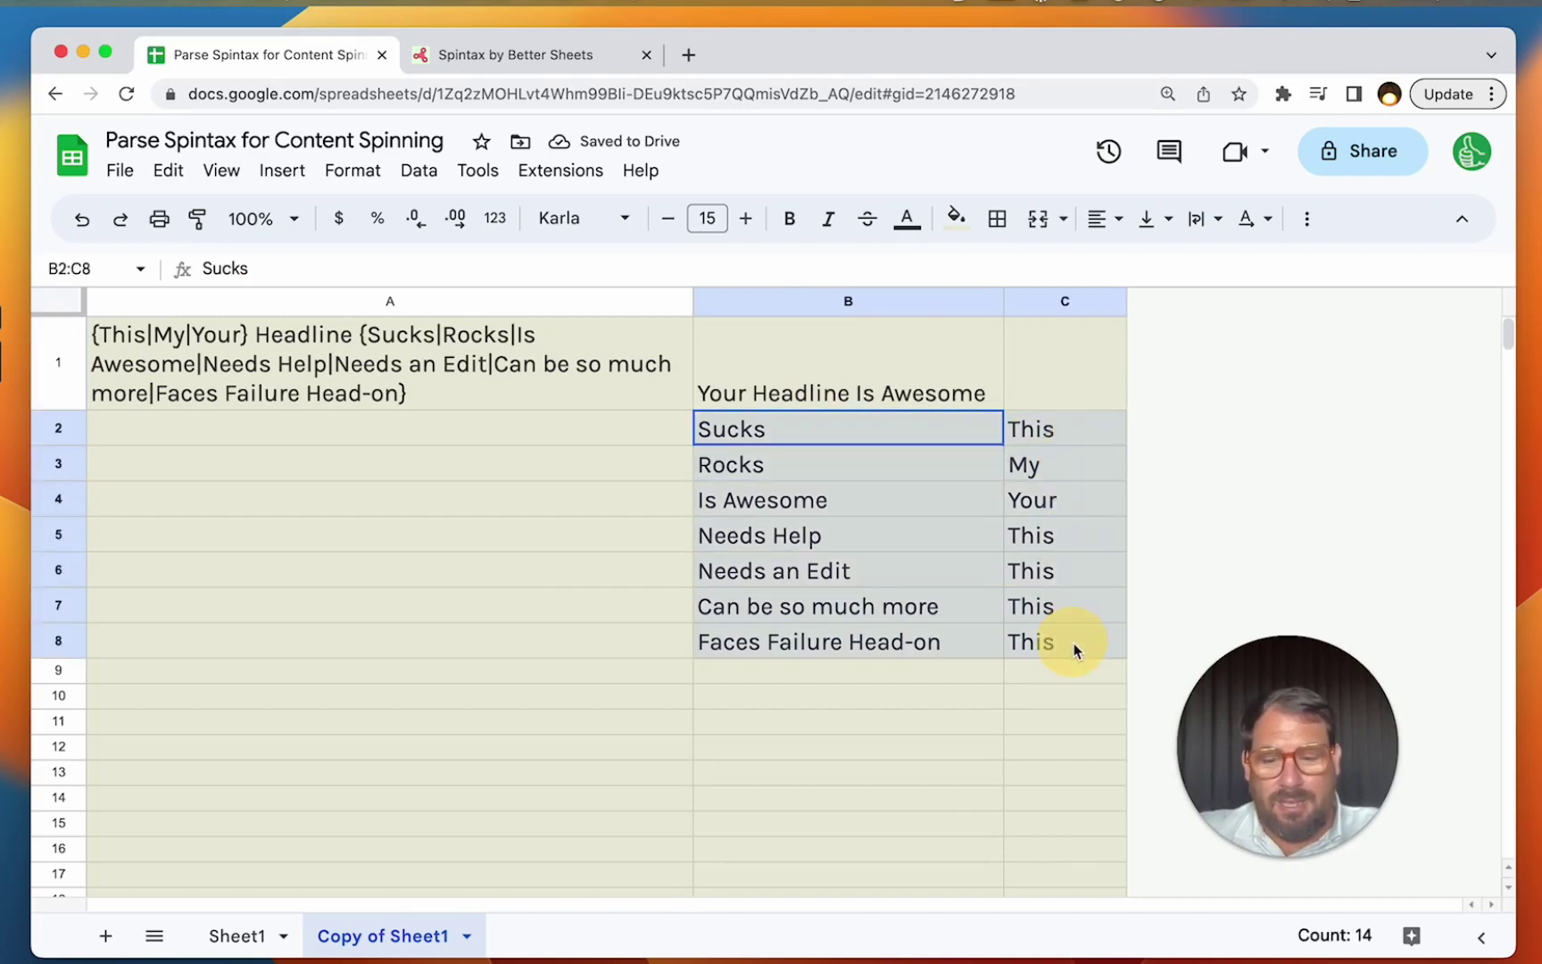
key("Delete")
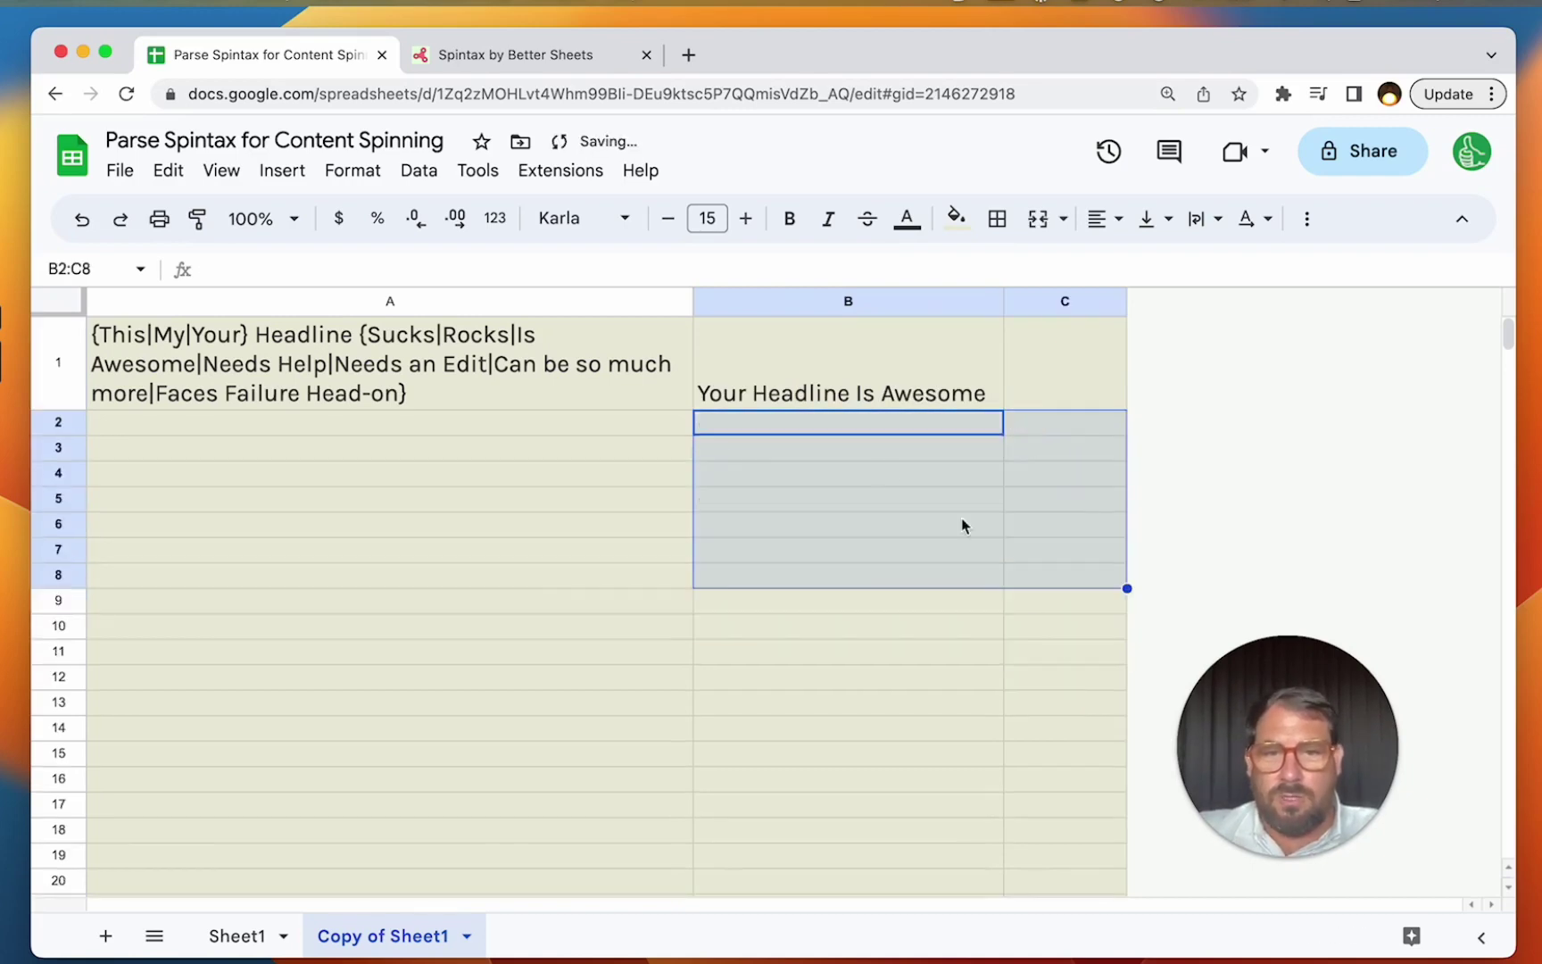
left_click(875, 394)
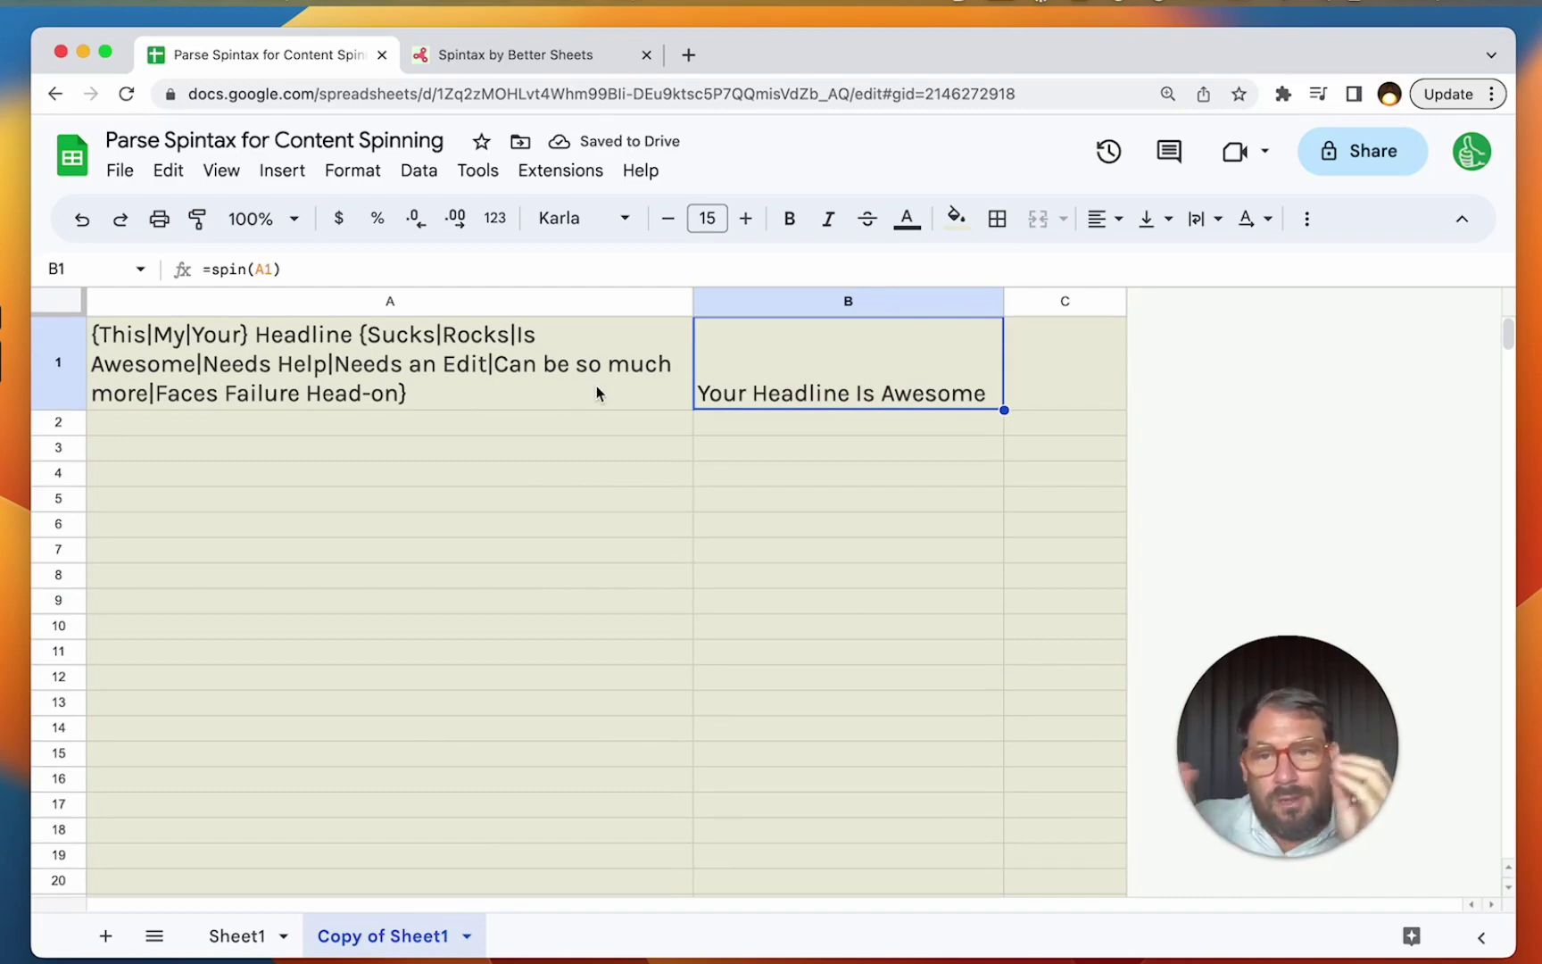
- Insert an empty column to the right of column B
left_click(916, 308)
left_click(914, 374)
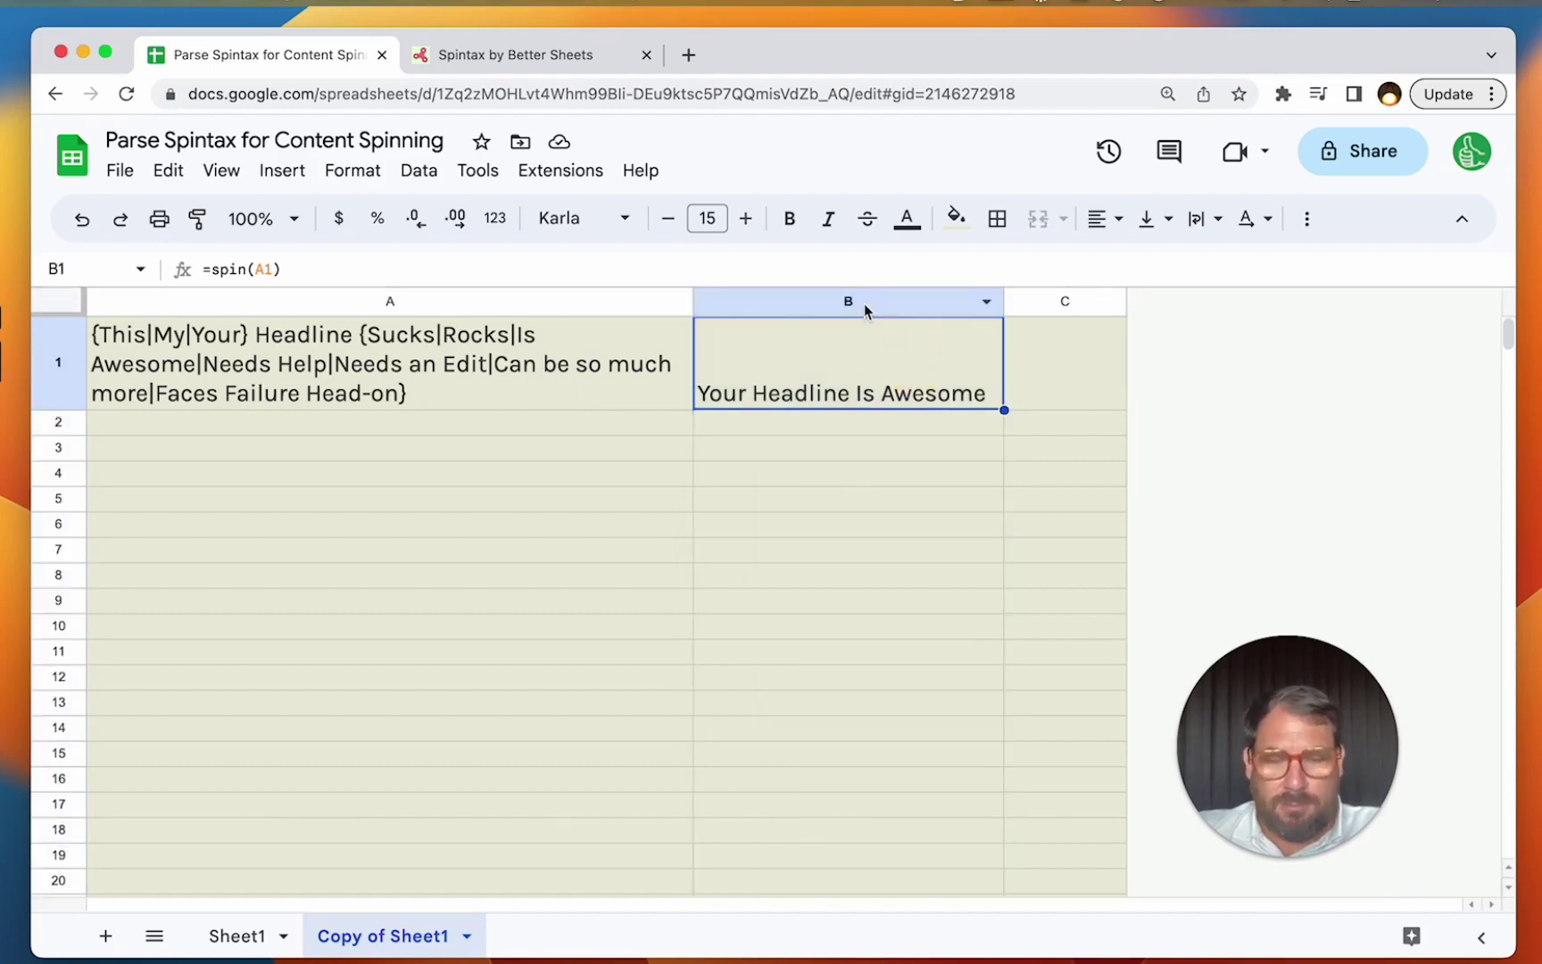
right_click(864, 304)
left_click(892, 451)
left_click(887, 401)
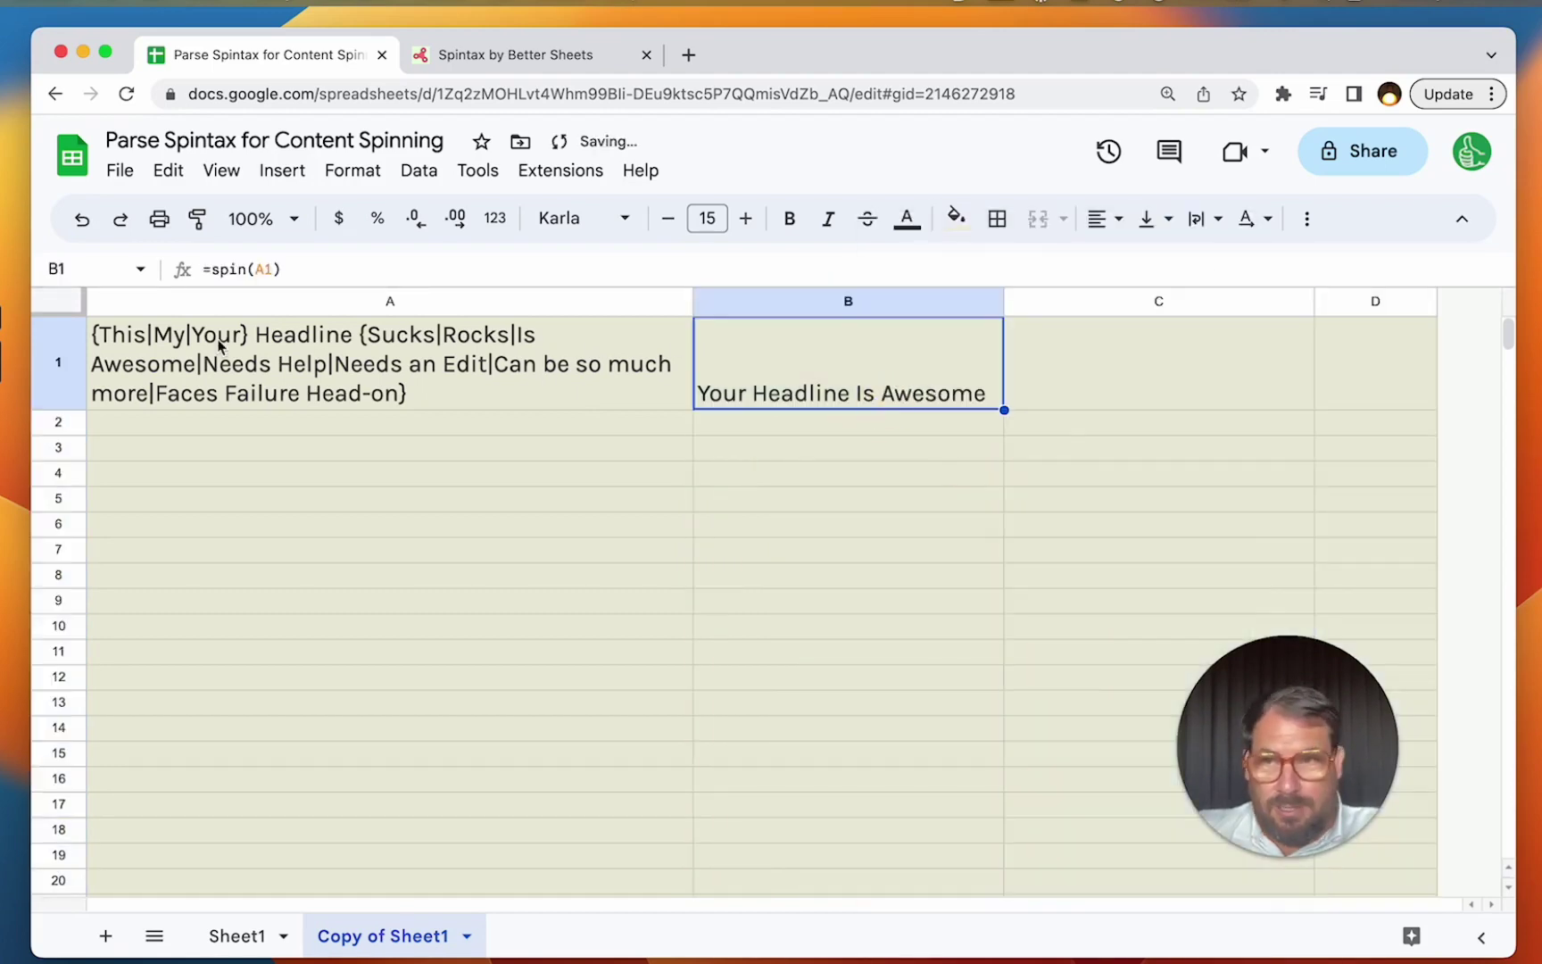
- Insert a row above row 1 and label cell B1 "SPIN()"
left_click(55, 361)
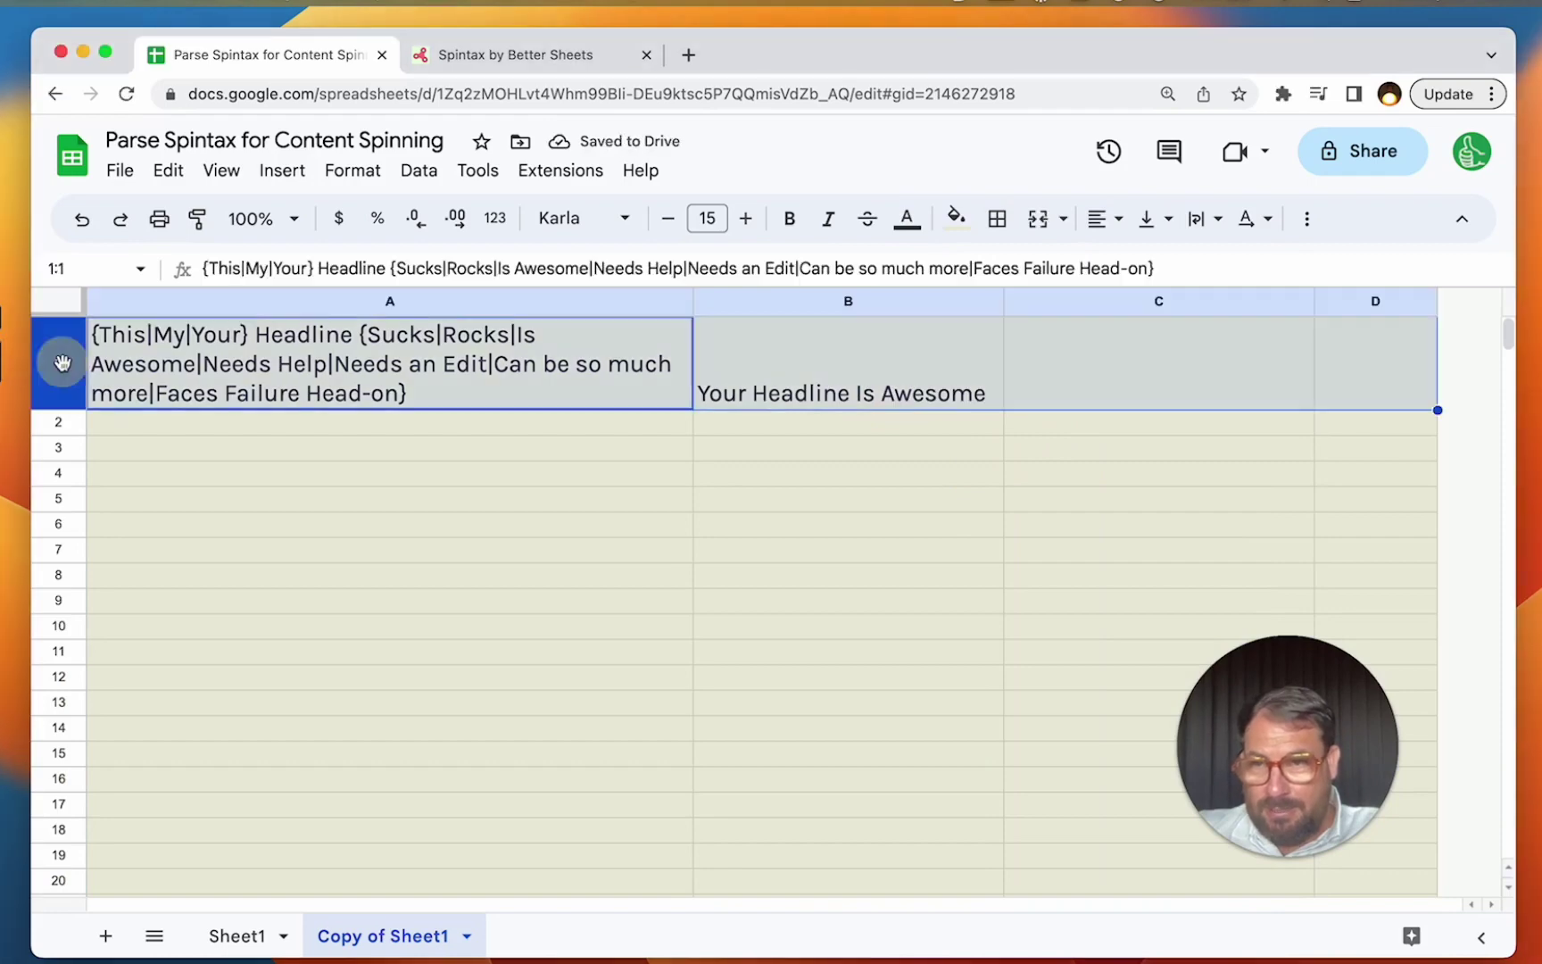
left_click_drag(63, 402, 62, 436)
left_click(764, 328)
type("SPIN()")
key("Tab")
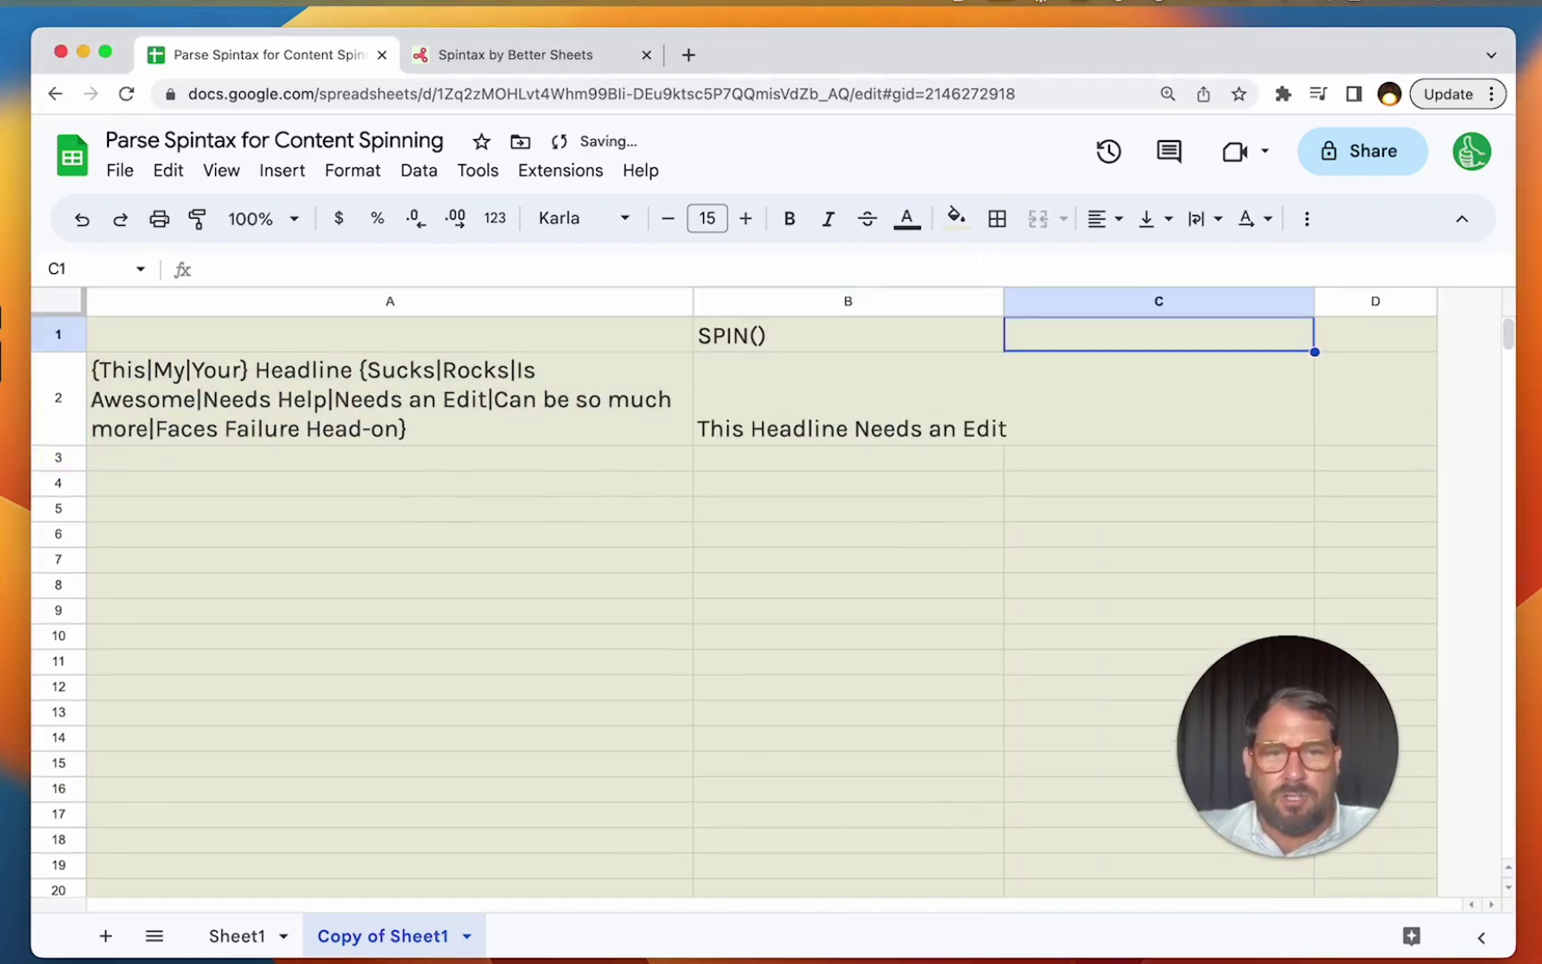
- Narrow column B to slightly wider than its SPIN() heading
left_click_drag(1003, 303, 825, 303)
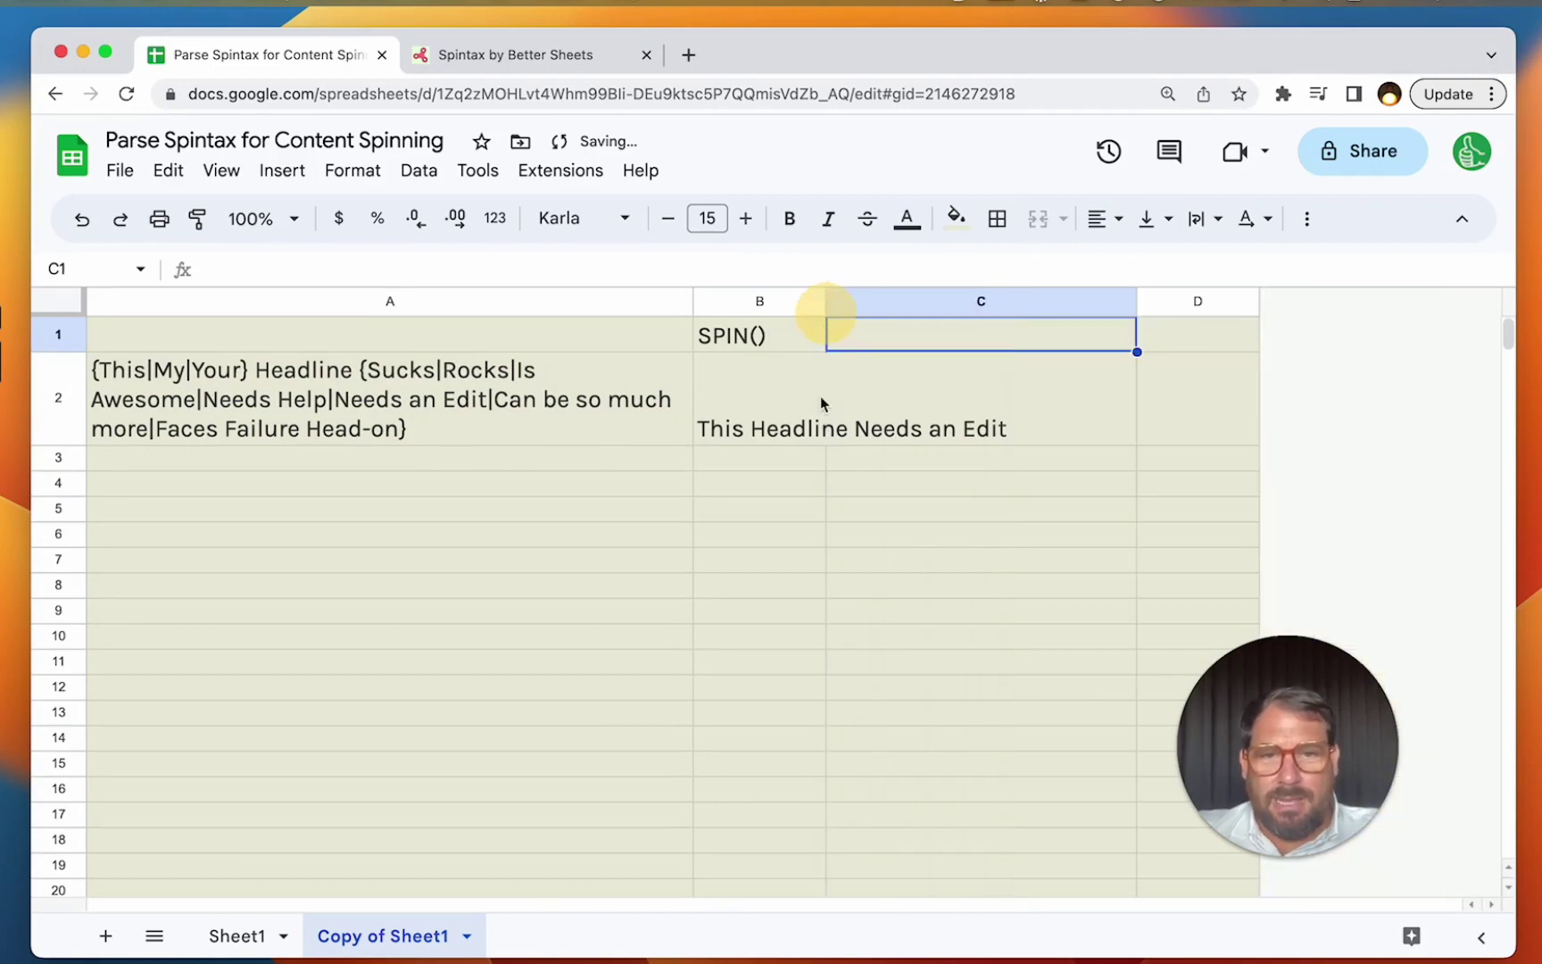
left_click(776, 420)
left_click_drag(777, 419, 1151, 417)
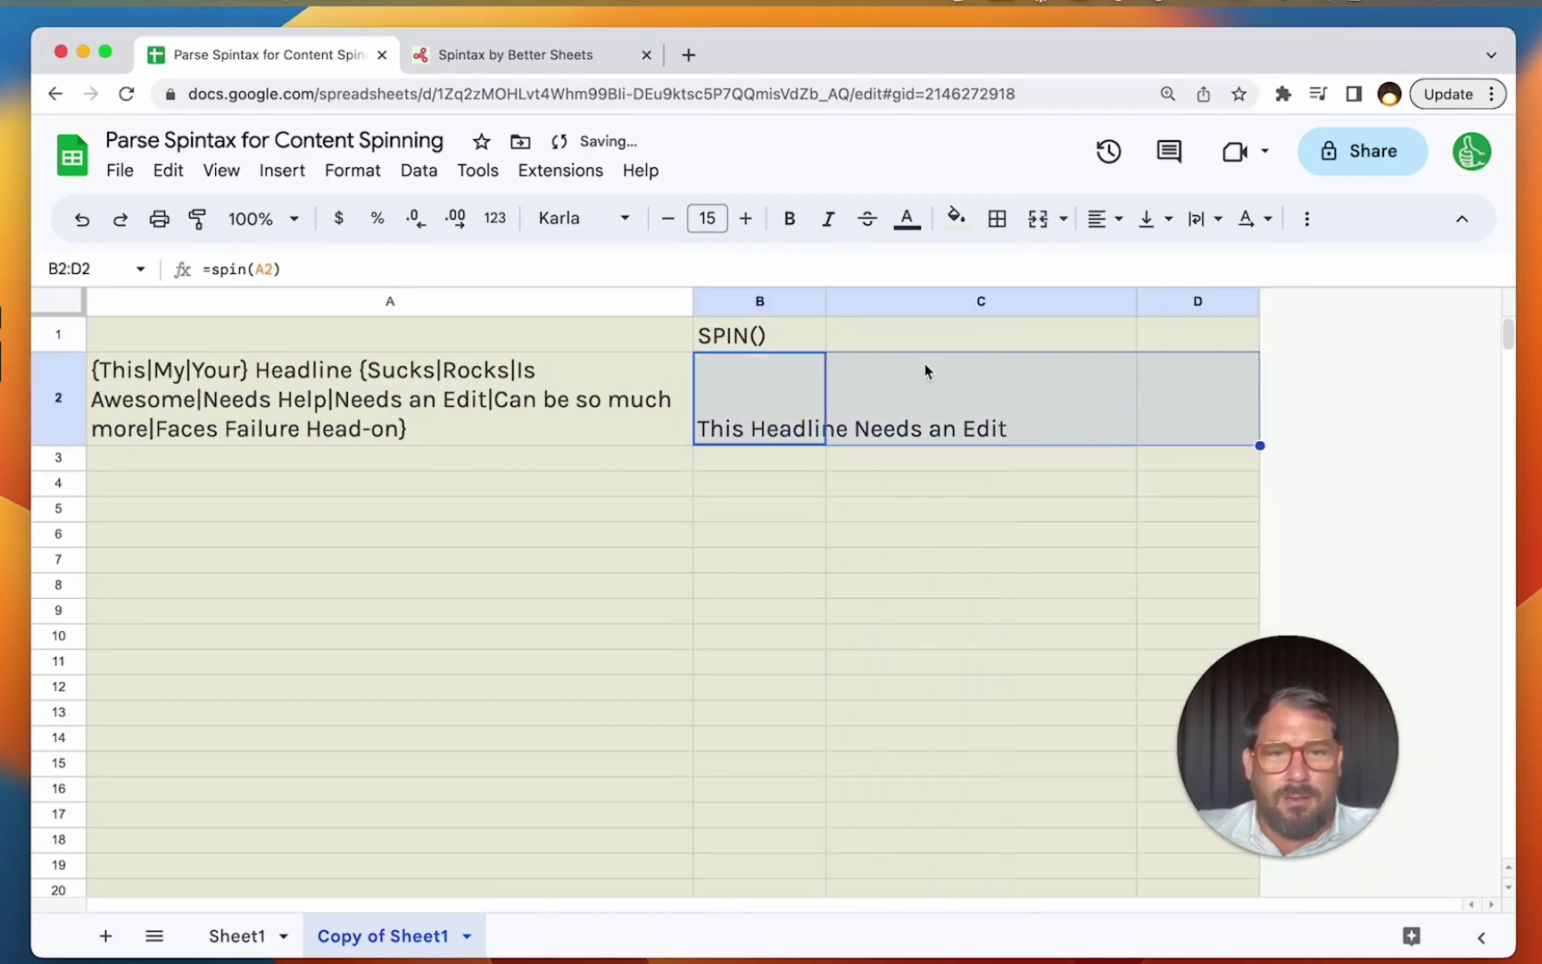
left_click(889, 350)
left_click(883, 373)
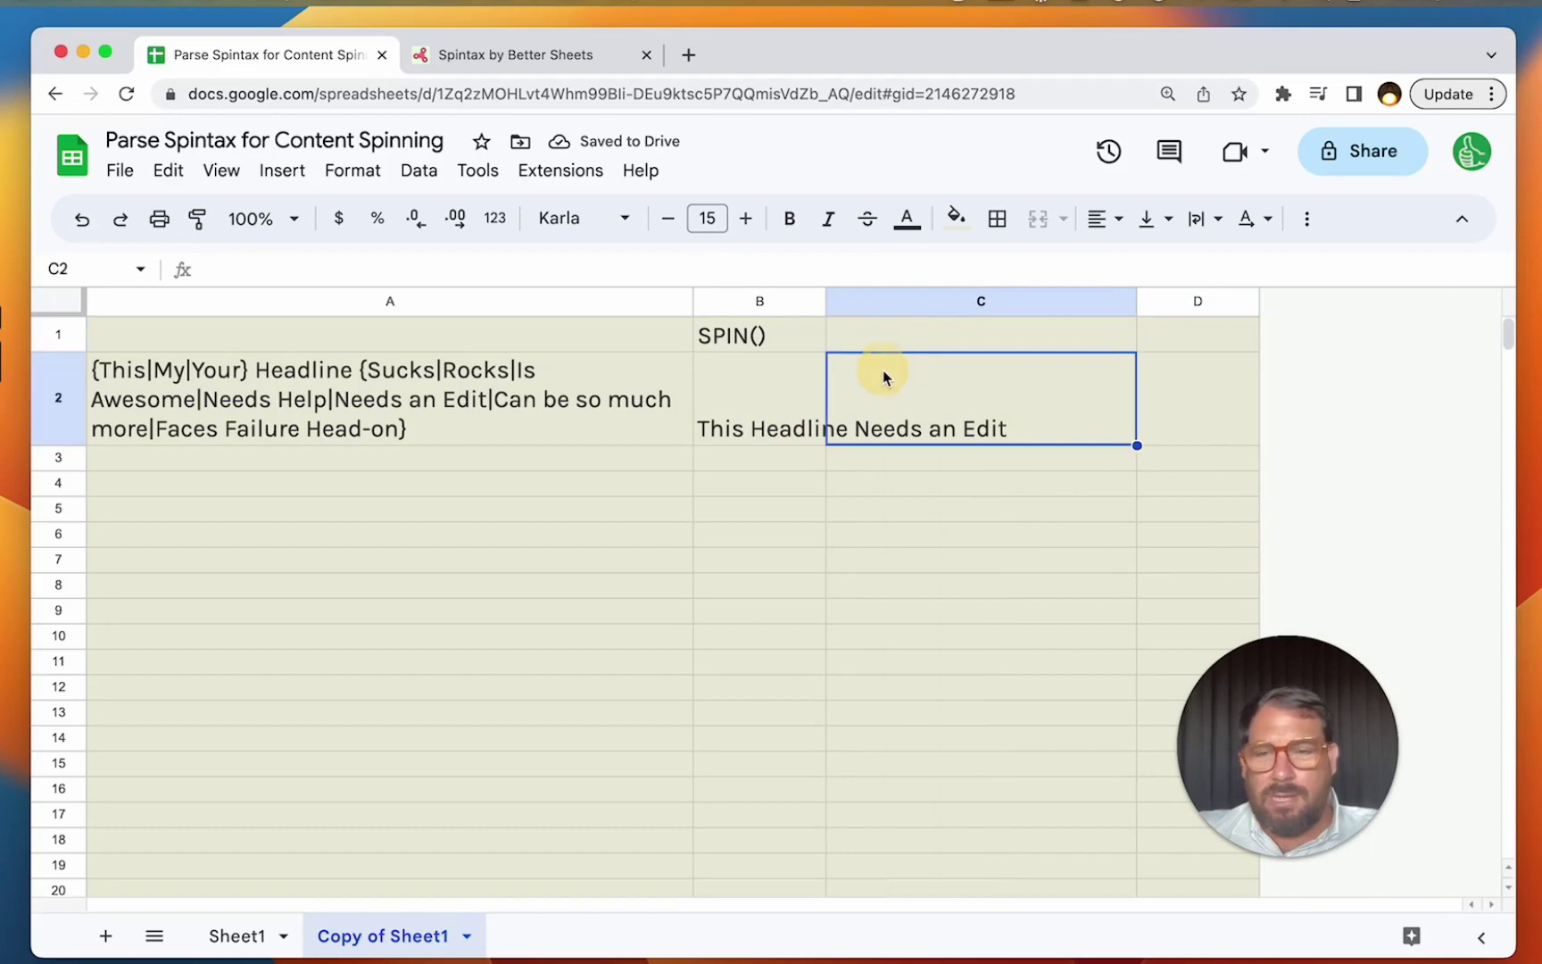
- Label cell C1 "SPINALL()"
left_click(436, 416)
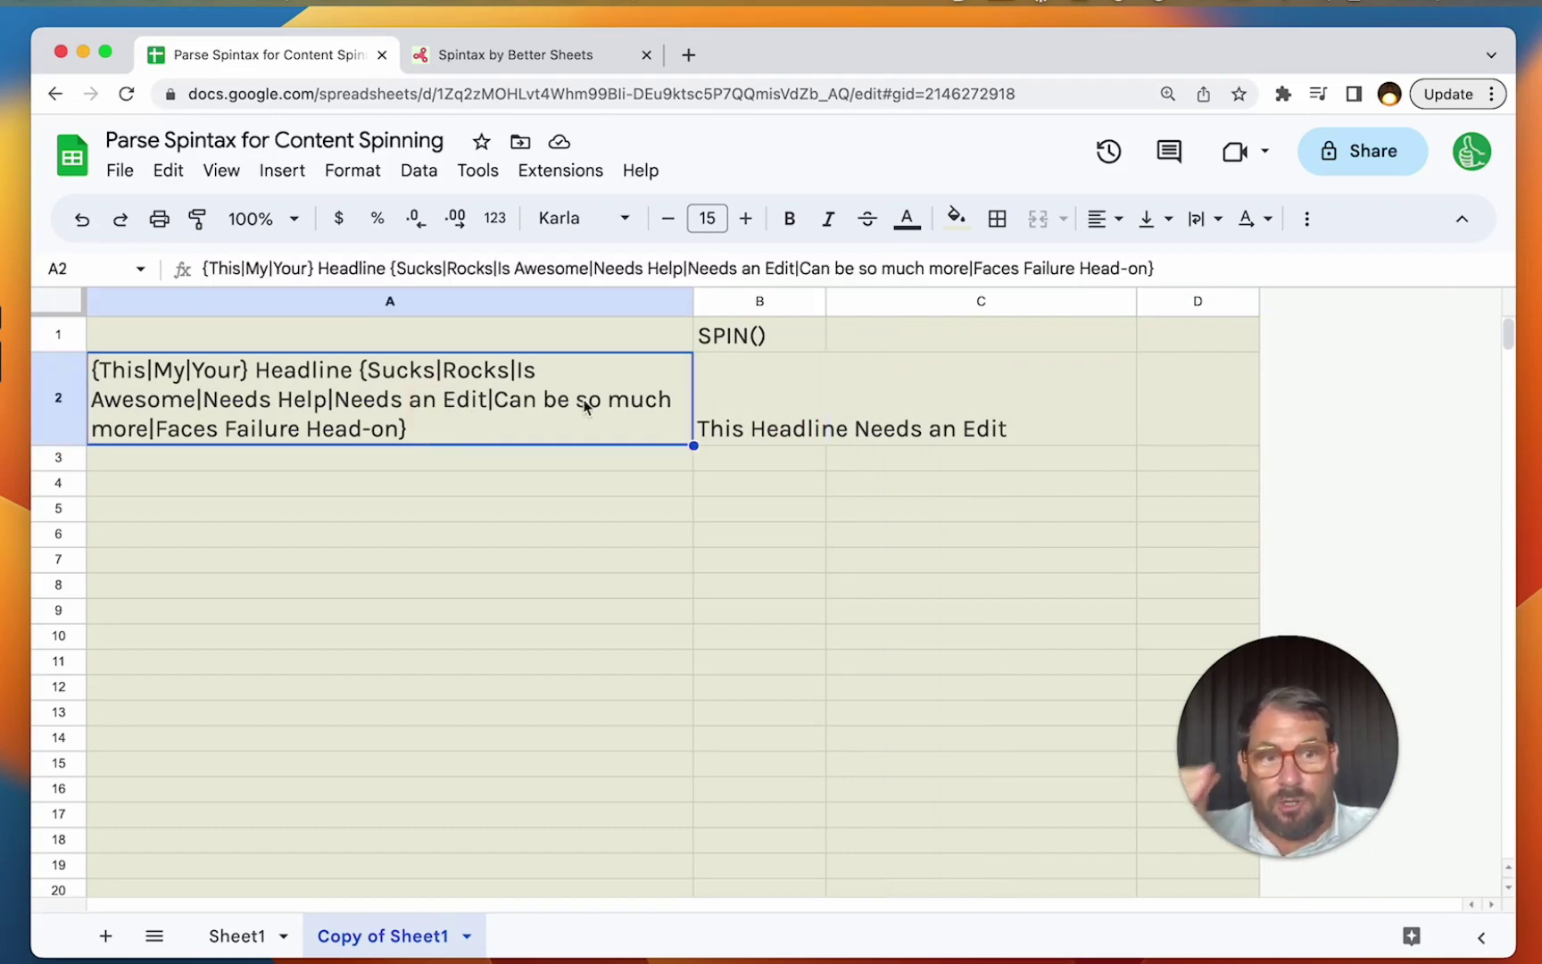
left_click(922, 340)
type("SPINALL())")
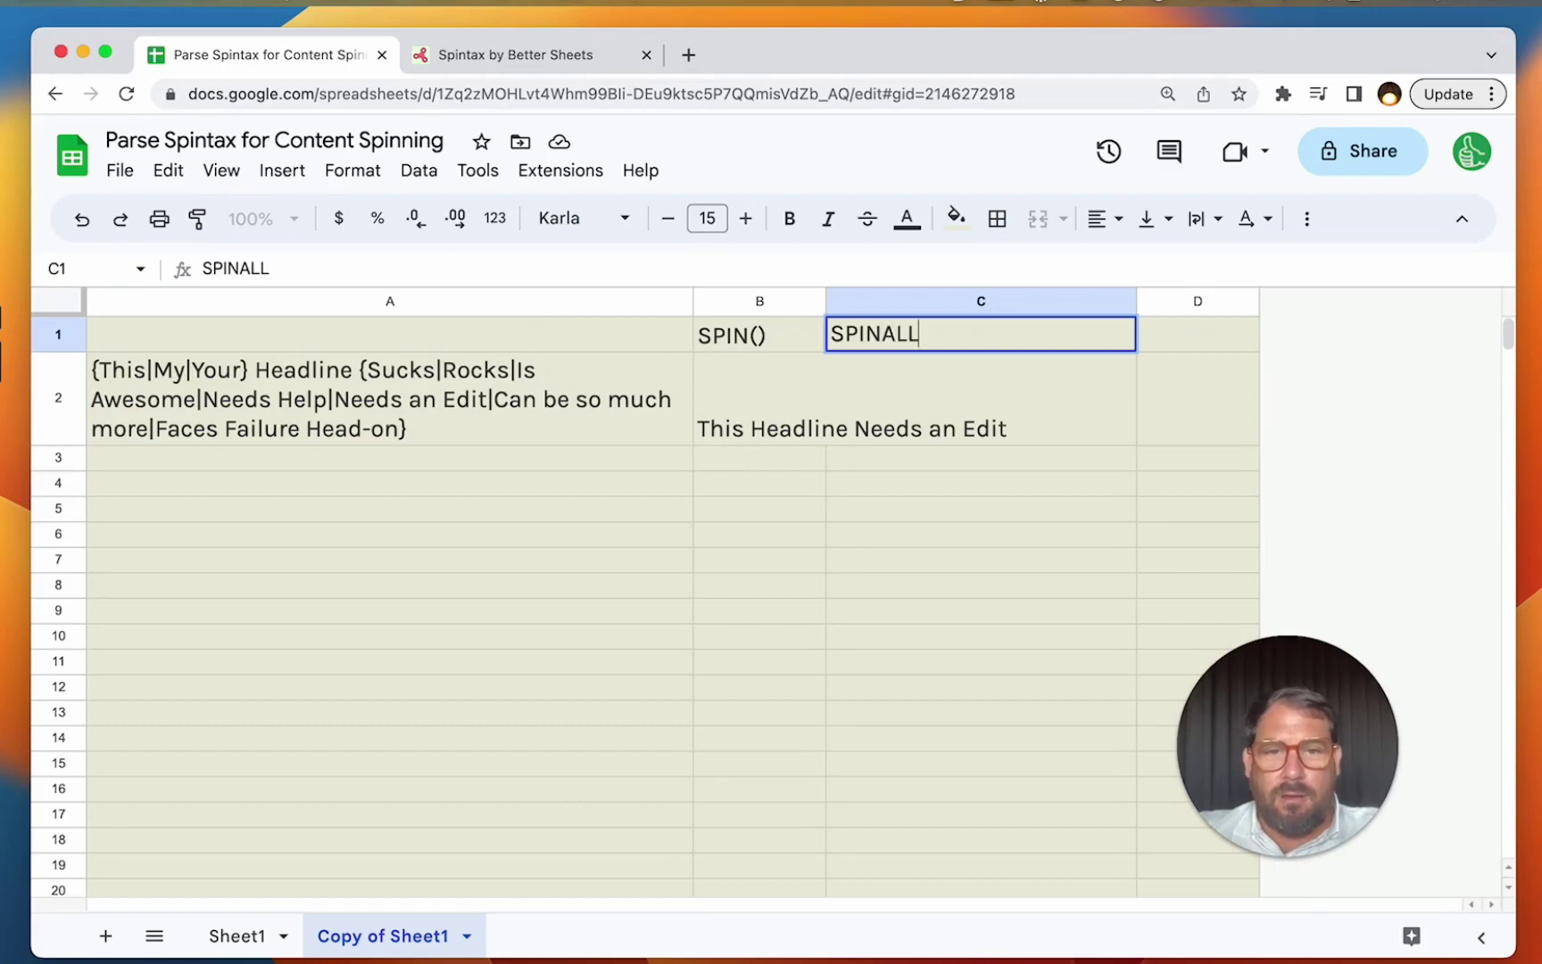
- Enter the formula =spinall(A2) in cell C2 to output every possible headline variation
left_click(927, 372)
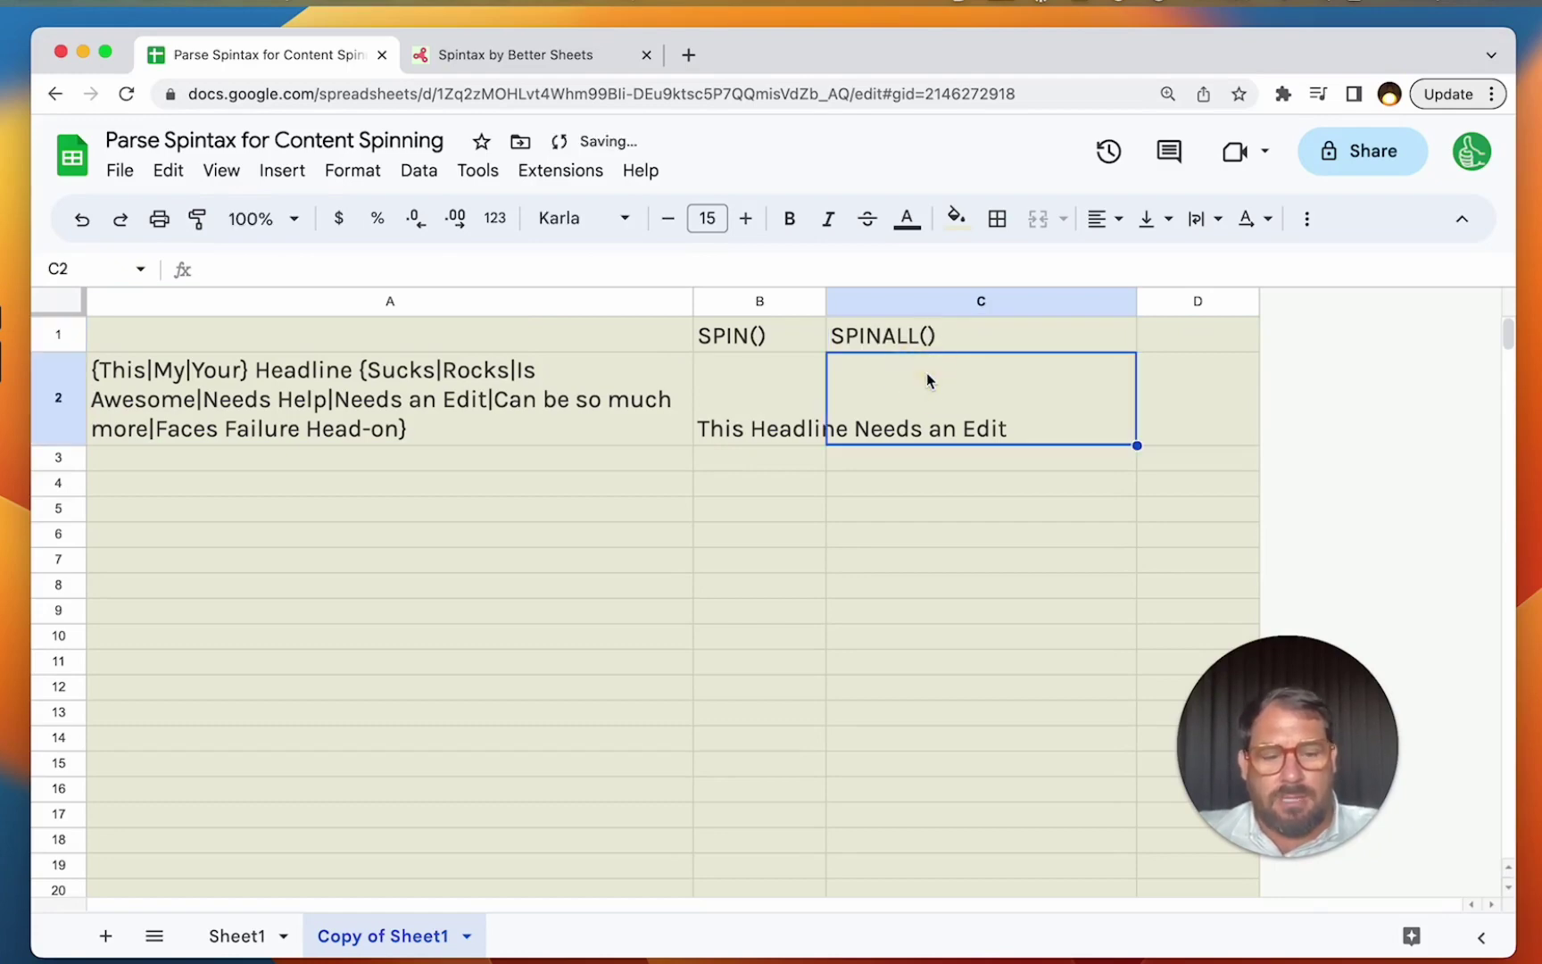
type("=spinall")
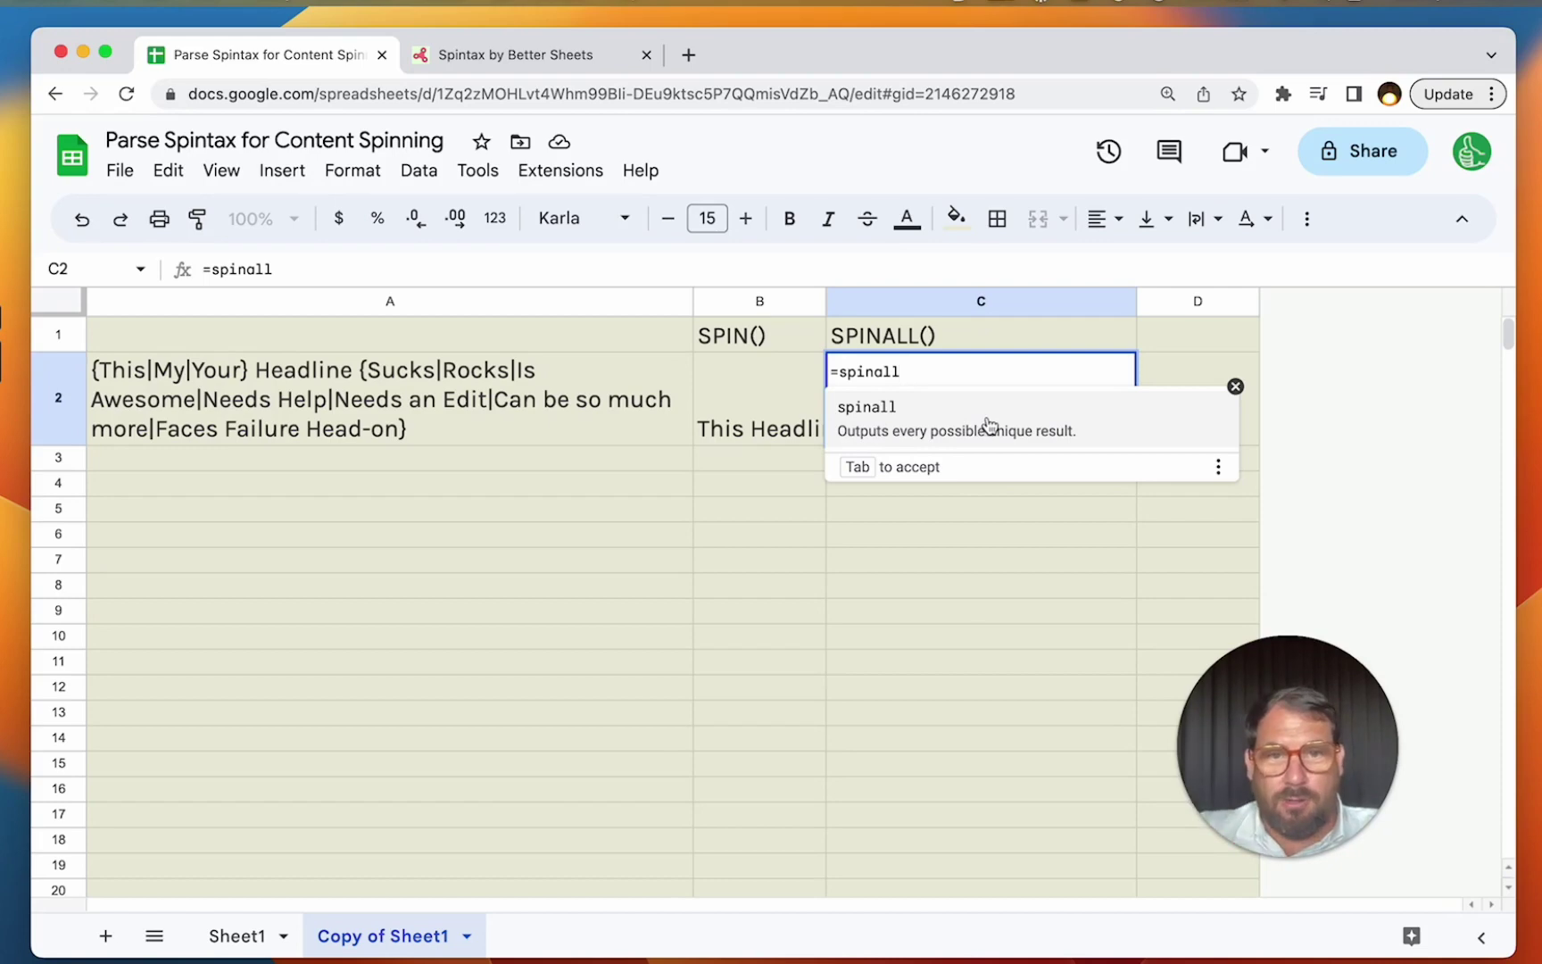
key("Tab")
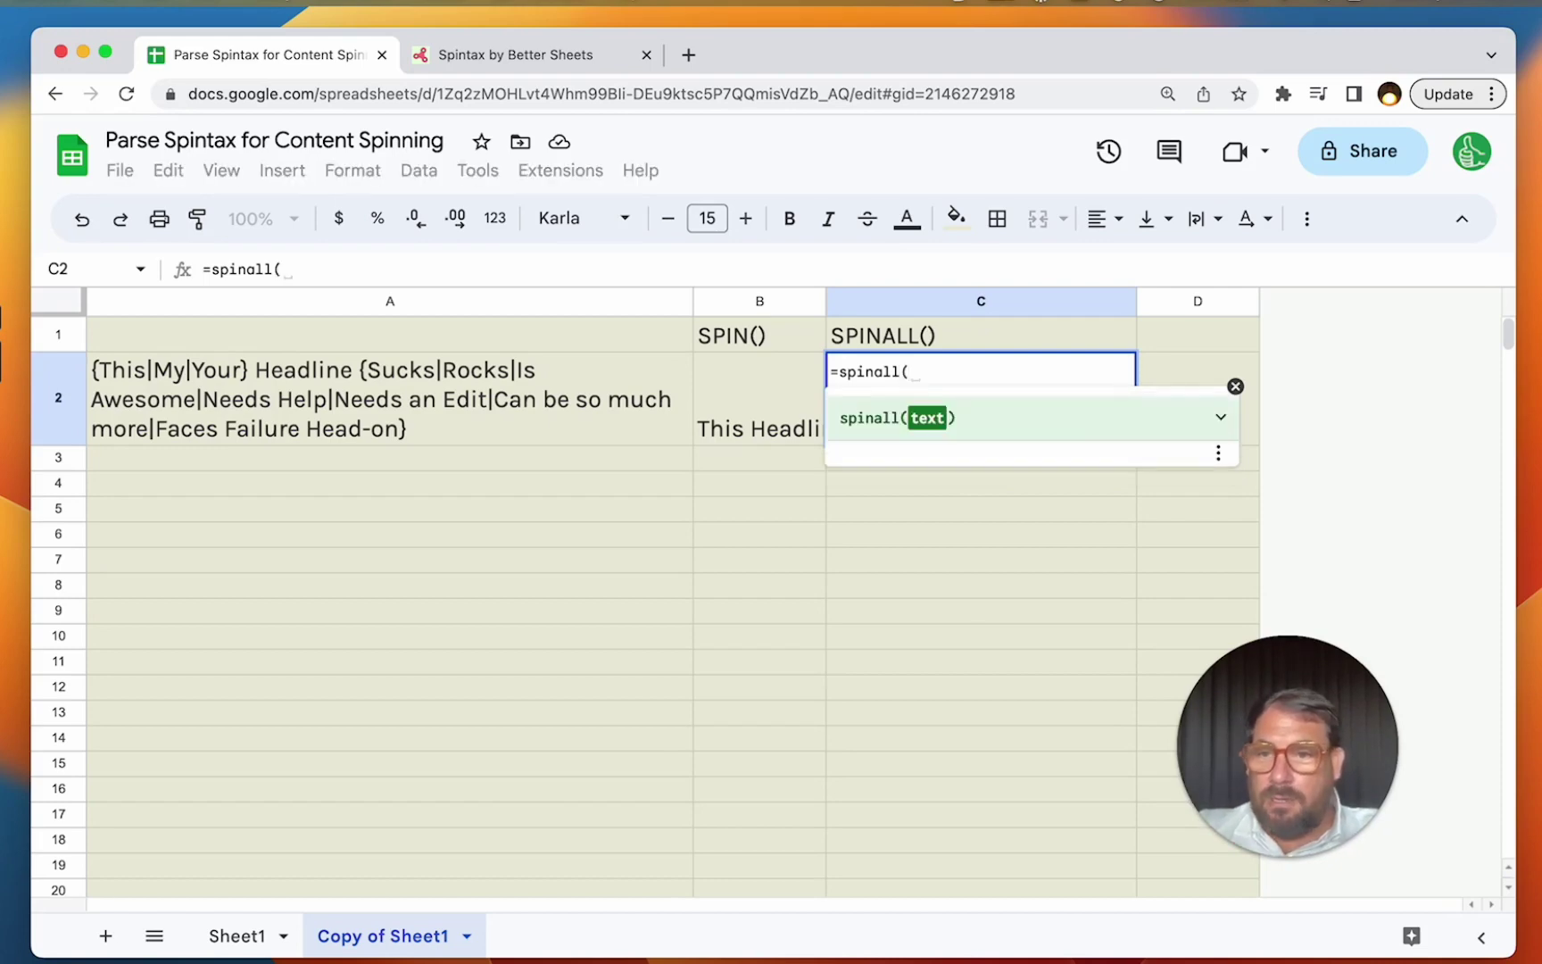
type("A2)")
key("Return")
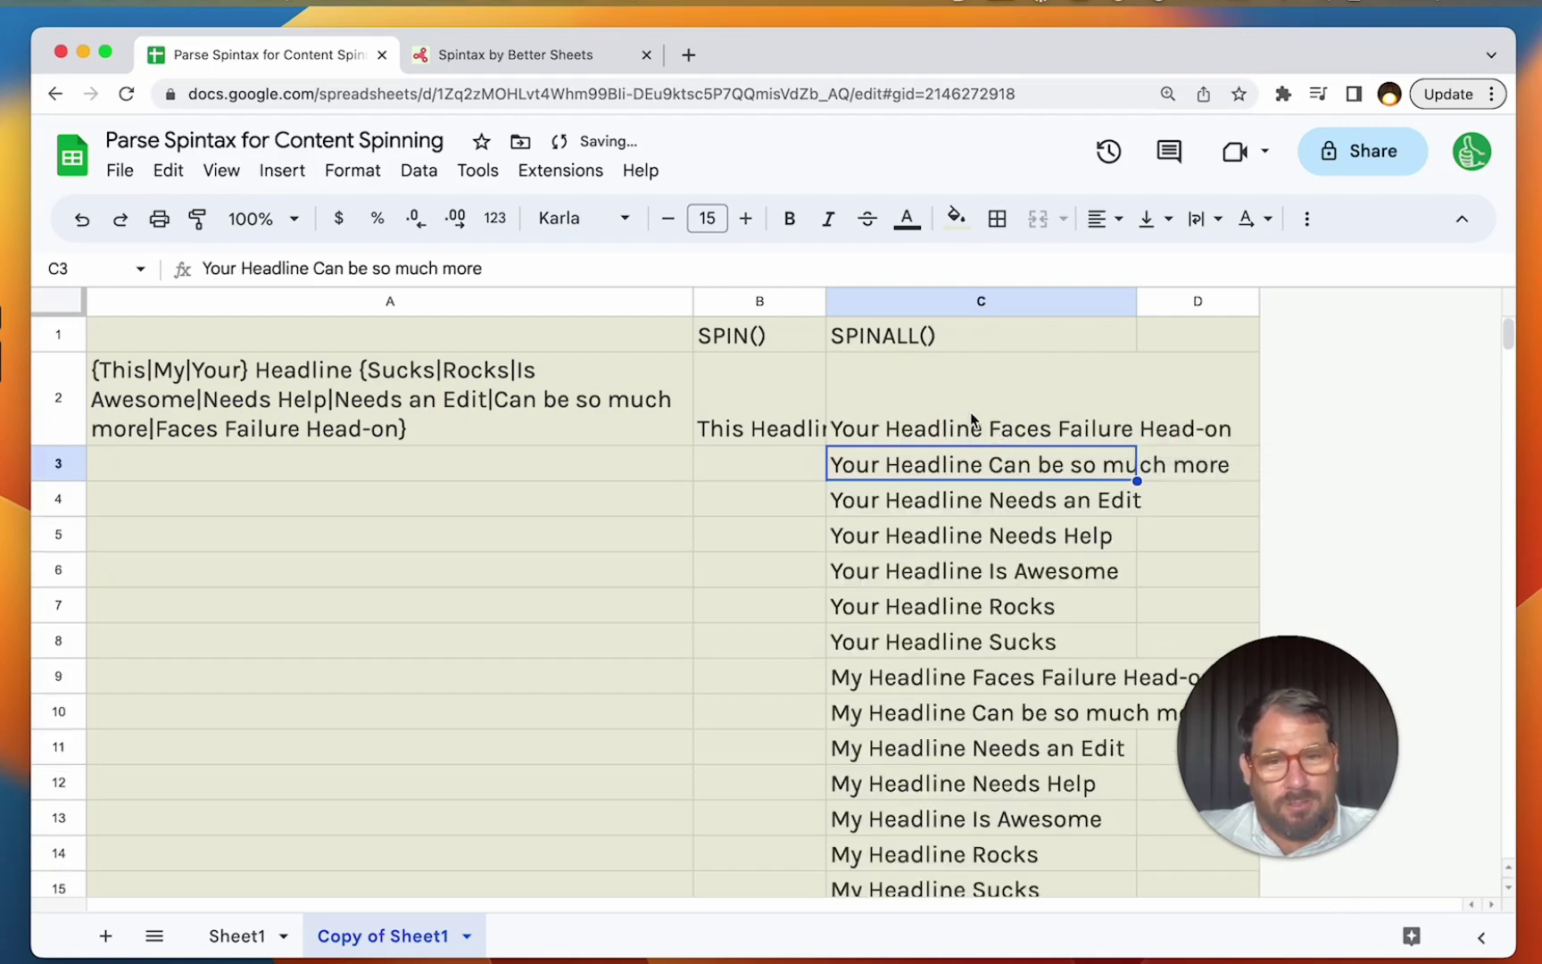
- Examine the full list of headline variations in column C and compare it with the spintax text in A2
left_click_drag(966, 403, 981, 739)
scroll(977, 745, "down", 1)
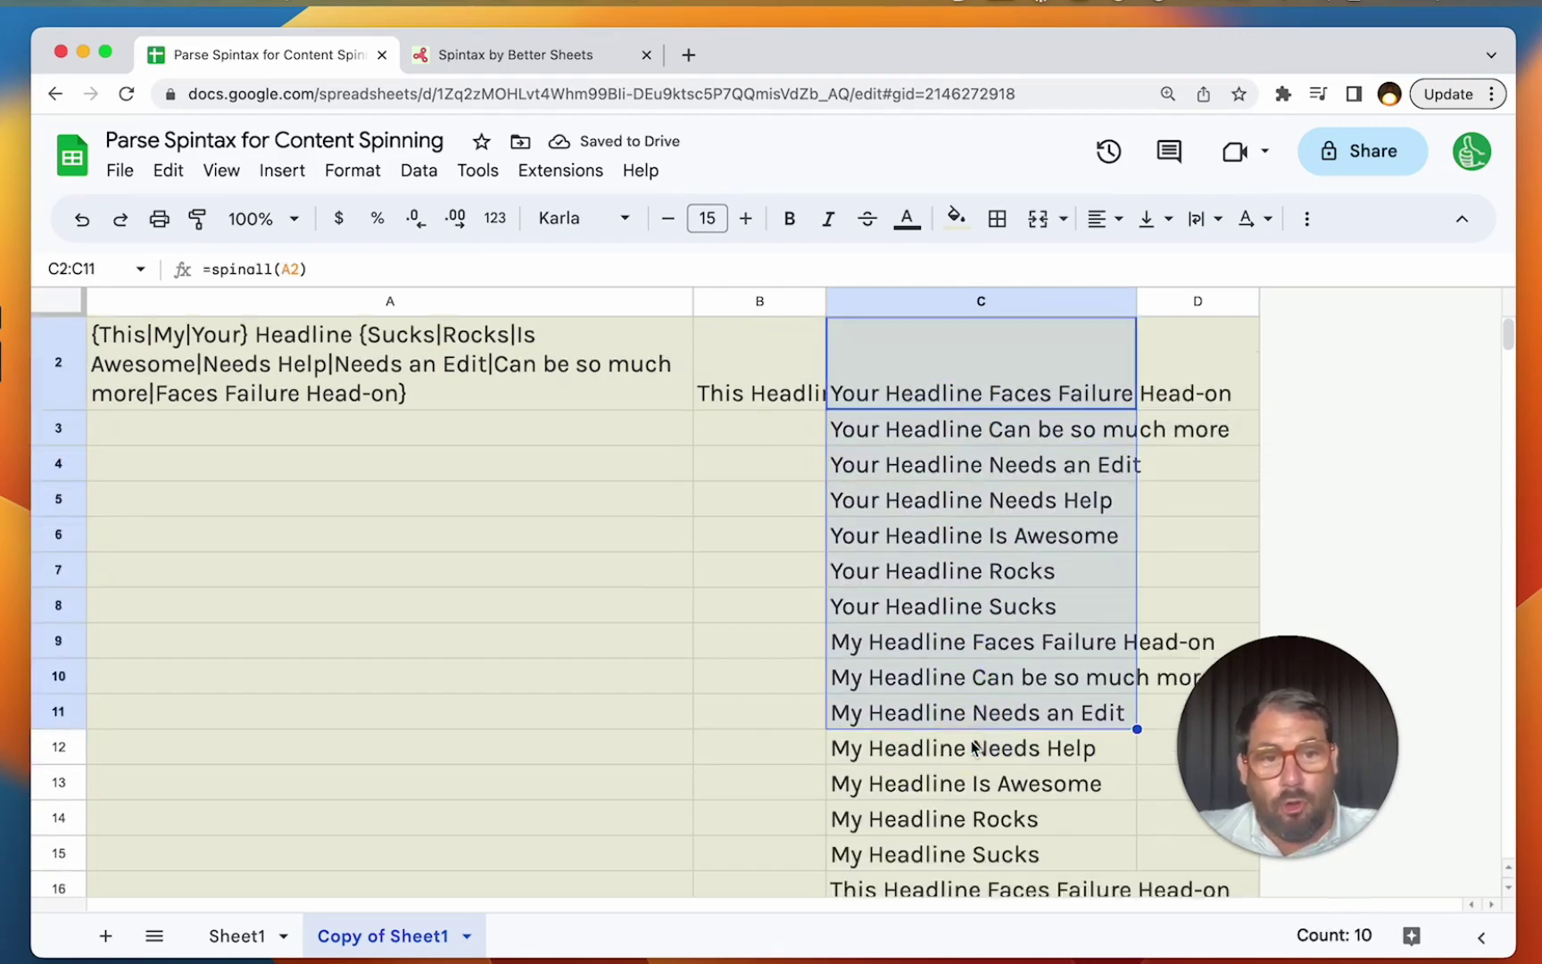
scroll(964, 660, "down", 3)
scroll(462, 527, "up", 4)
left_click(407, 401)
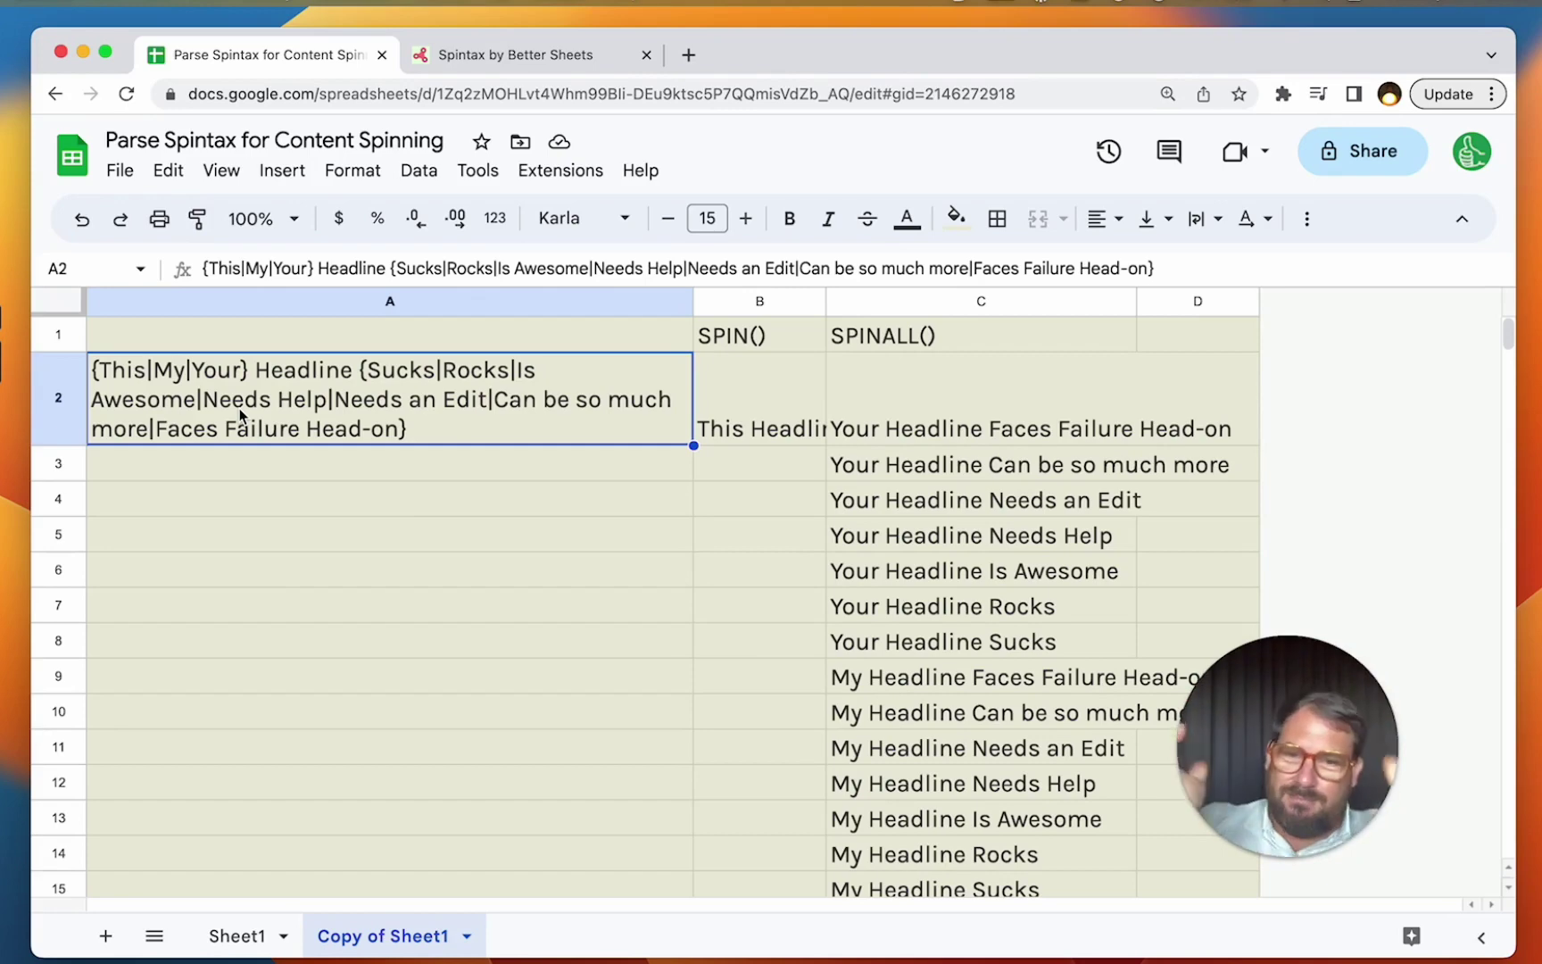
left_click(1008, 500)
left_click_drag(988, 426, 980, 537)
scroll(986, 669, "down", 5)
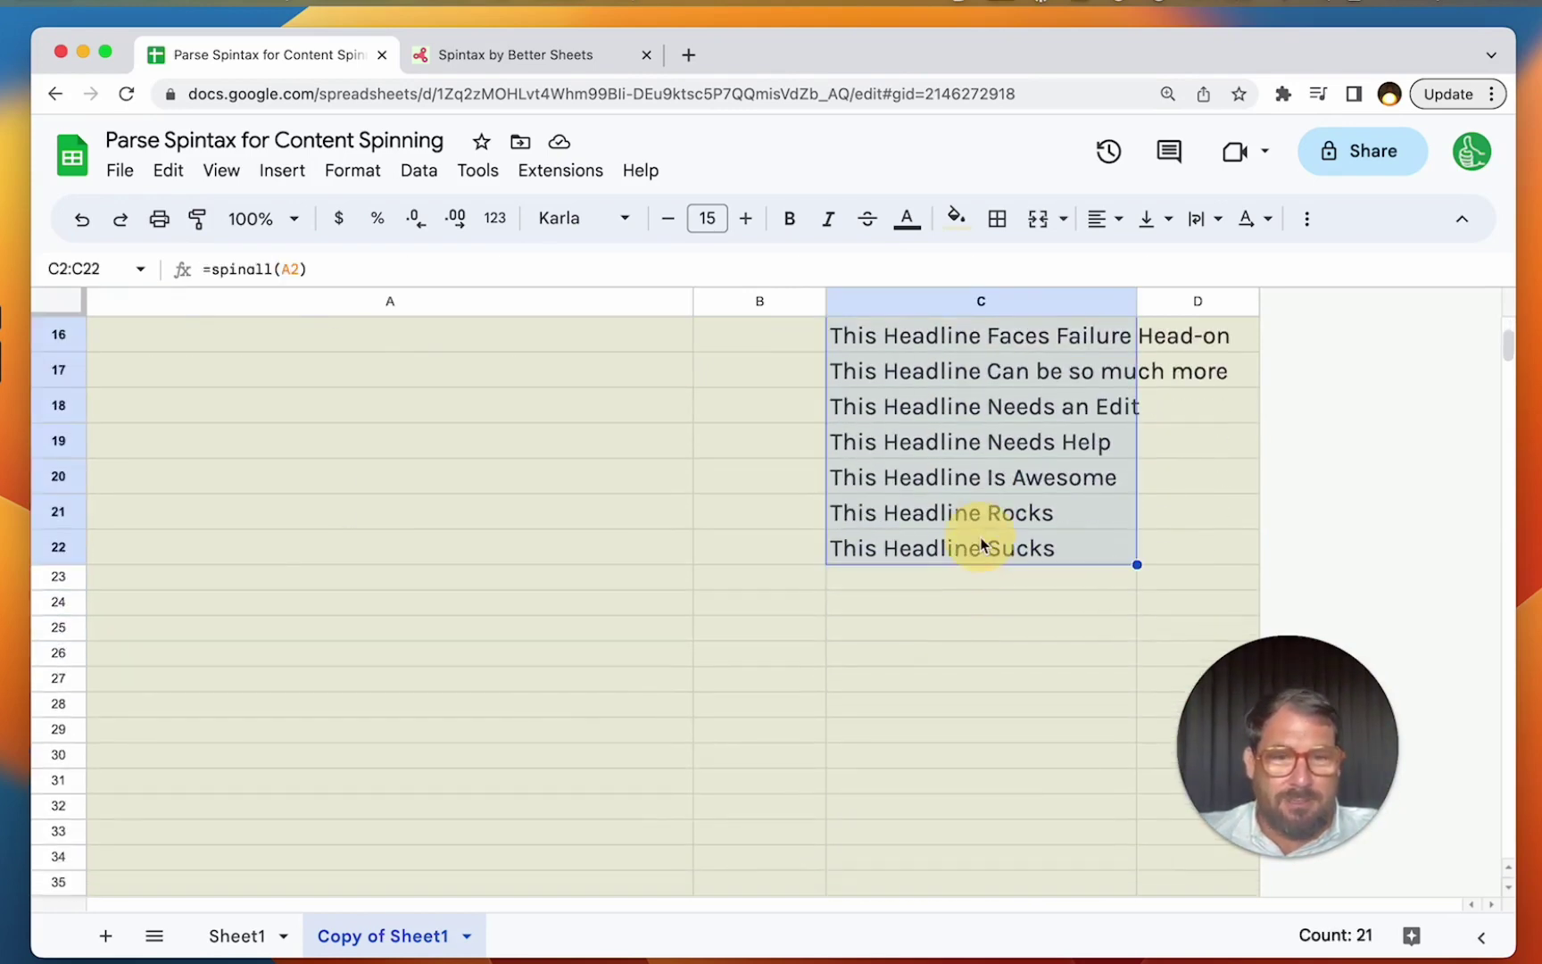
scroll(982, 542, "up", 1)
scroll(982, 542, "up", 4)
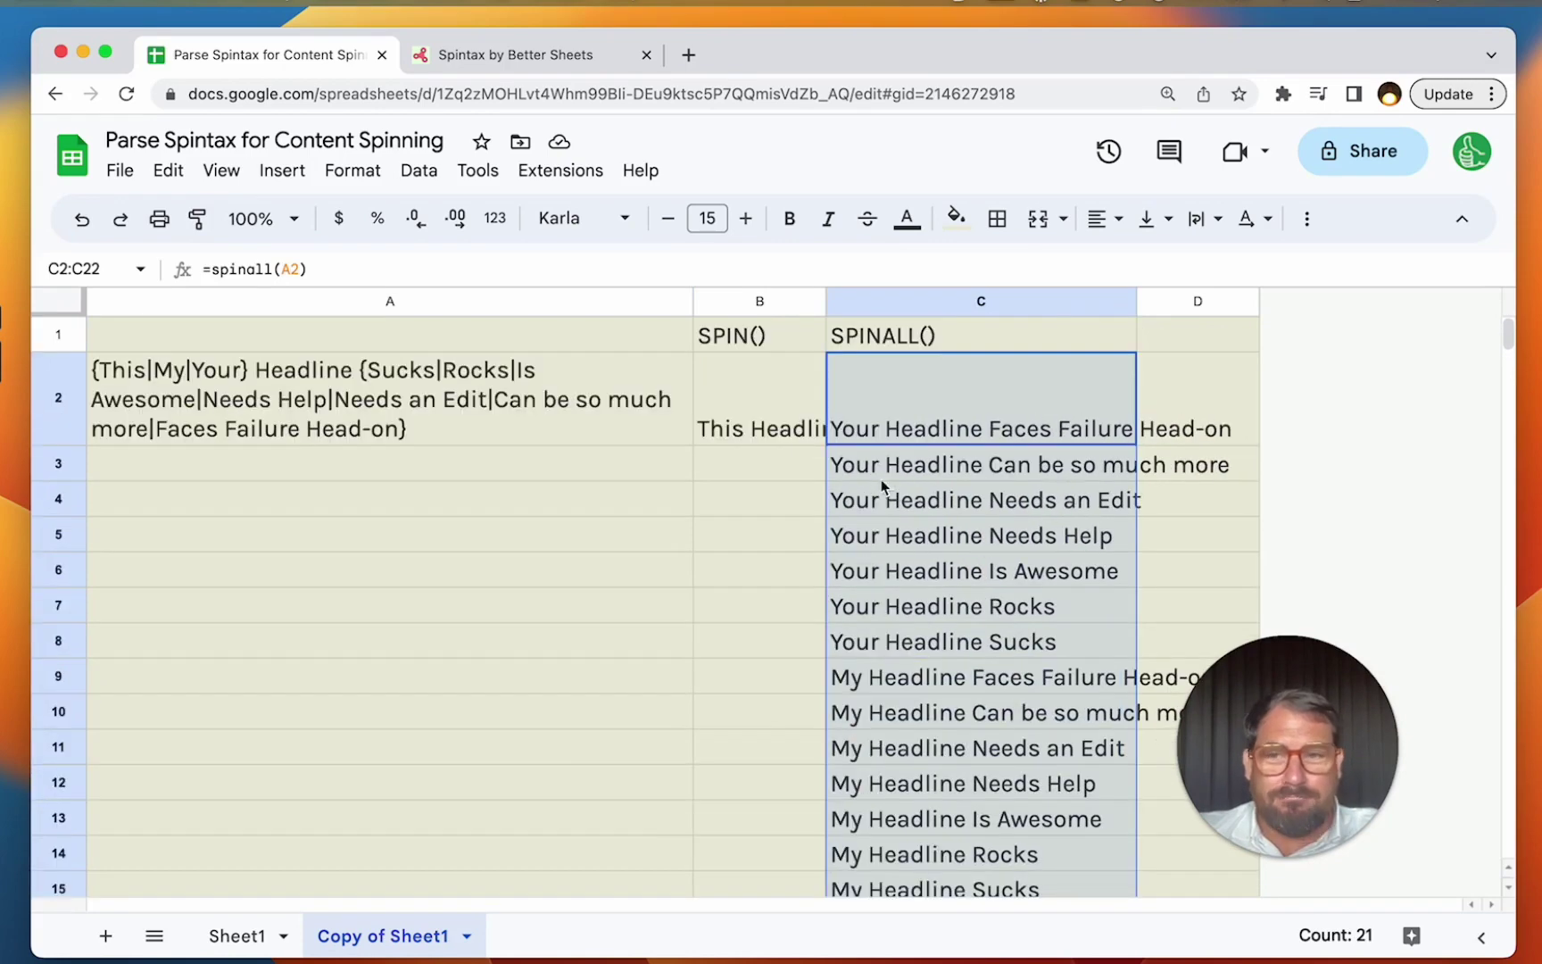
left_click(918, 343)
left_click(375, 400)
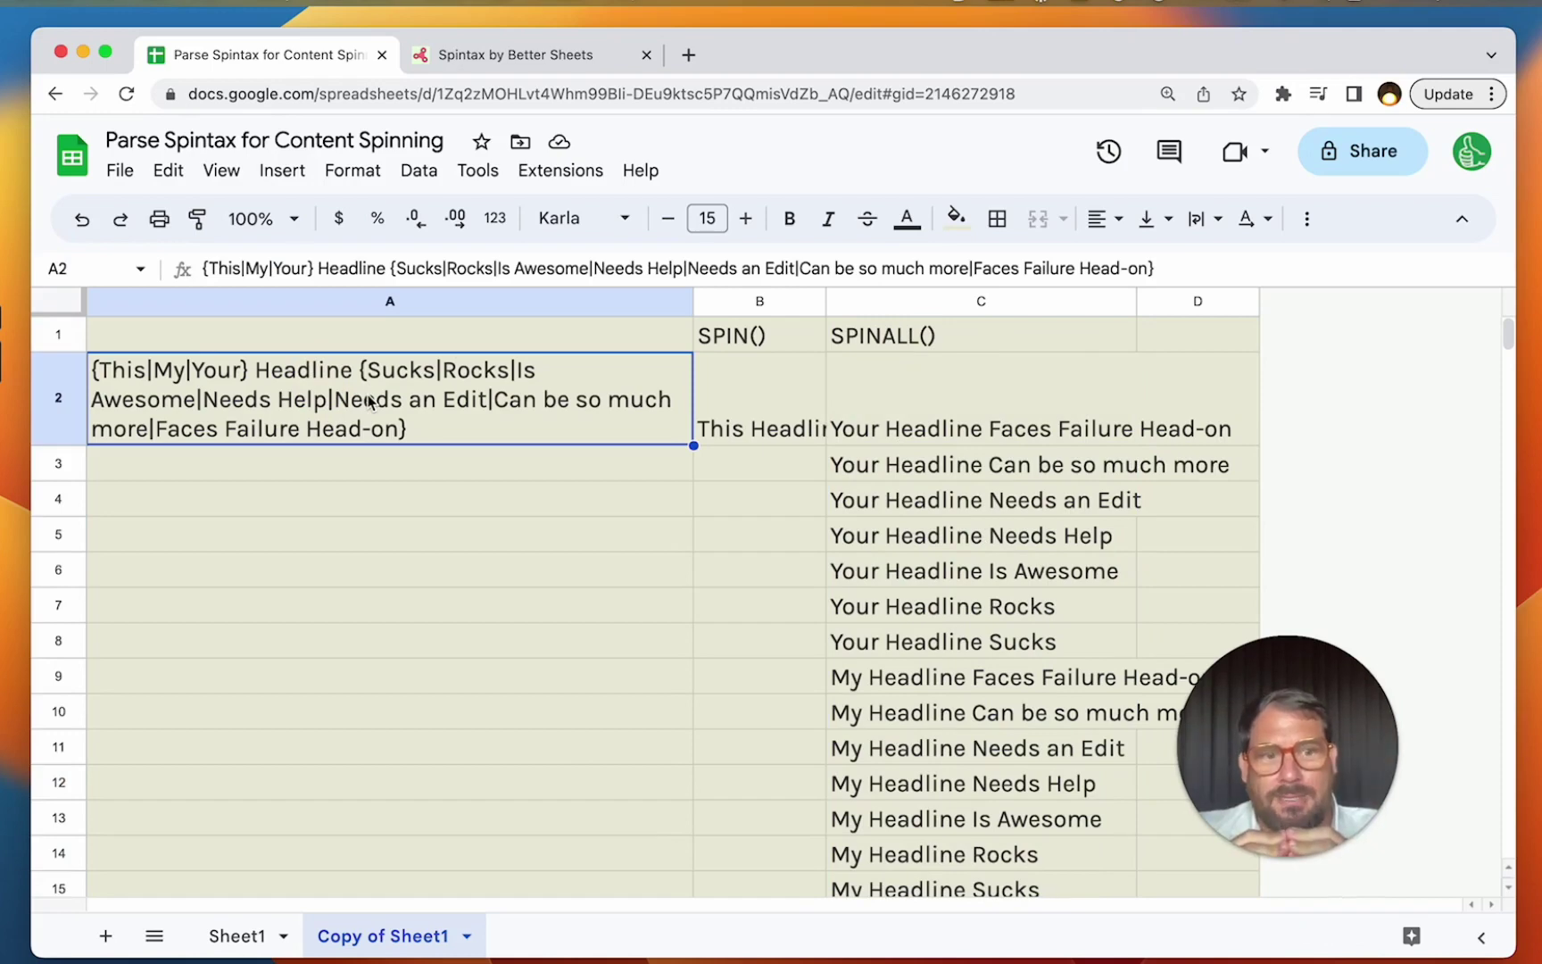
- Widen column D to roughly the width of column C
left_click(953, 432)
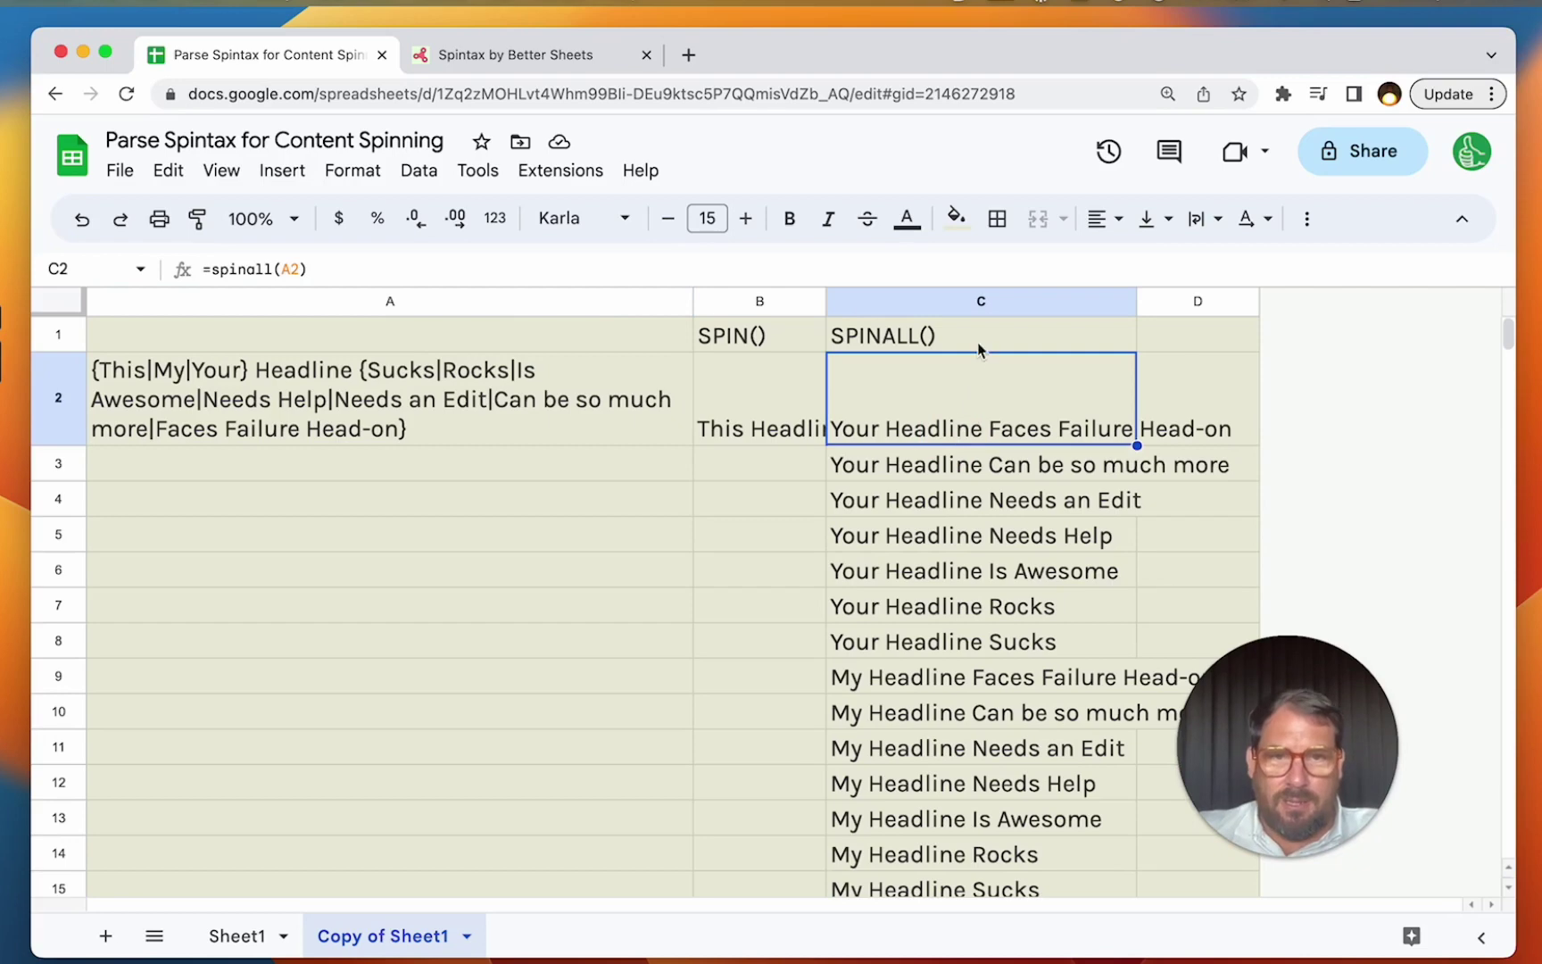
left_click(977, 342)
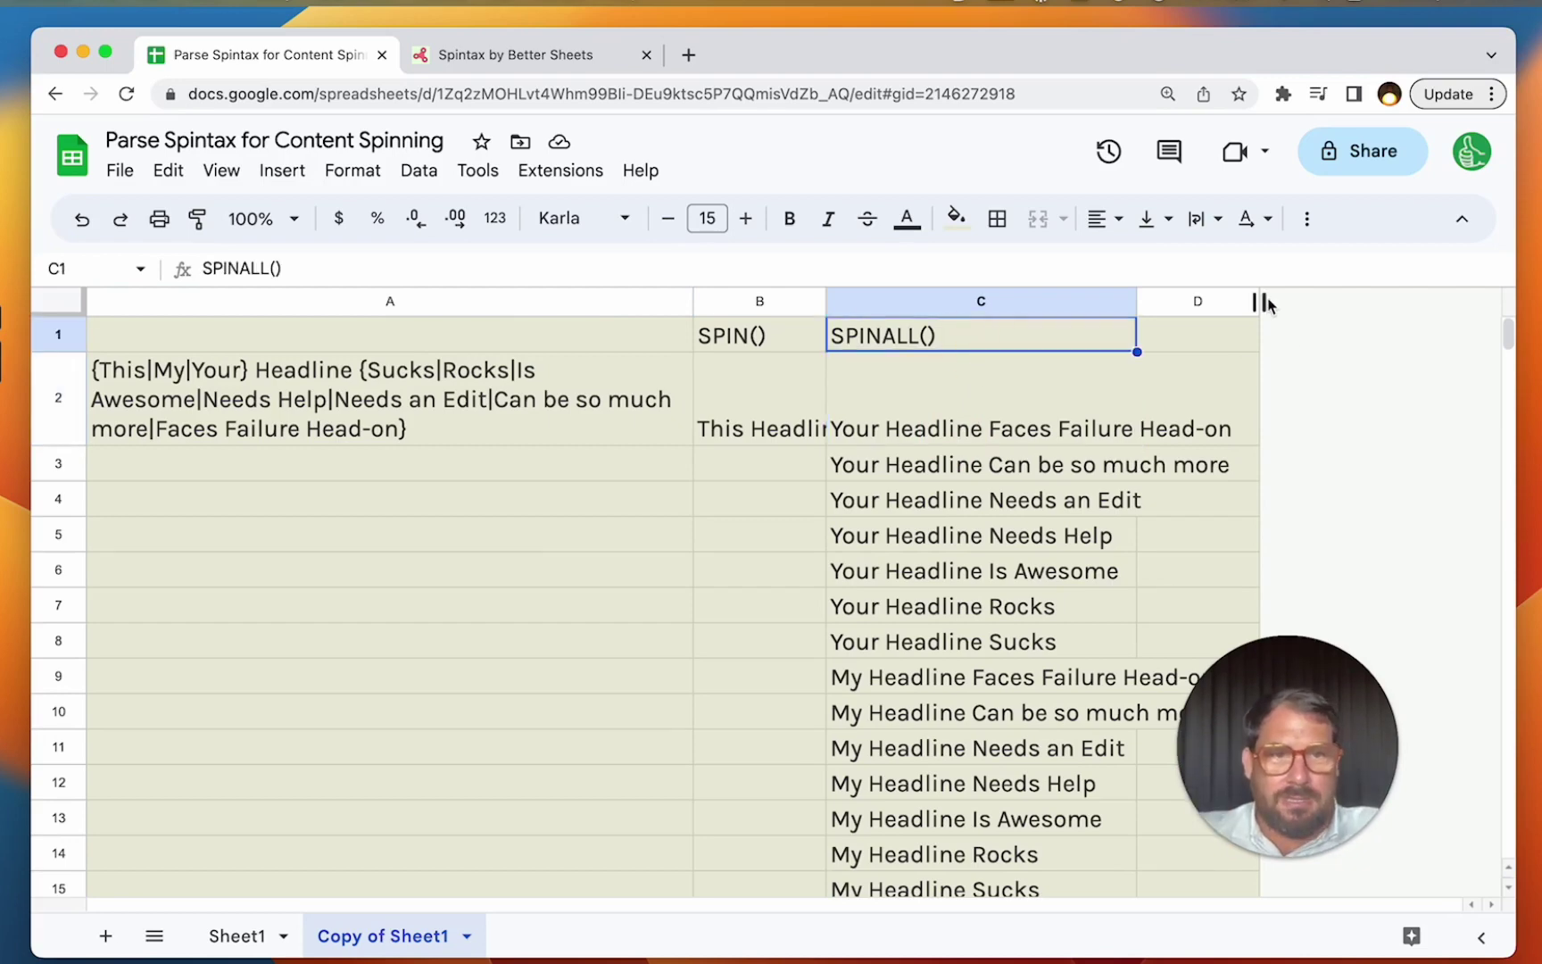
left_click_drag(1259, 301, 1454, 301)
left_click(992, 378)
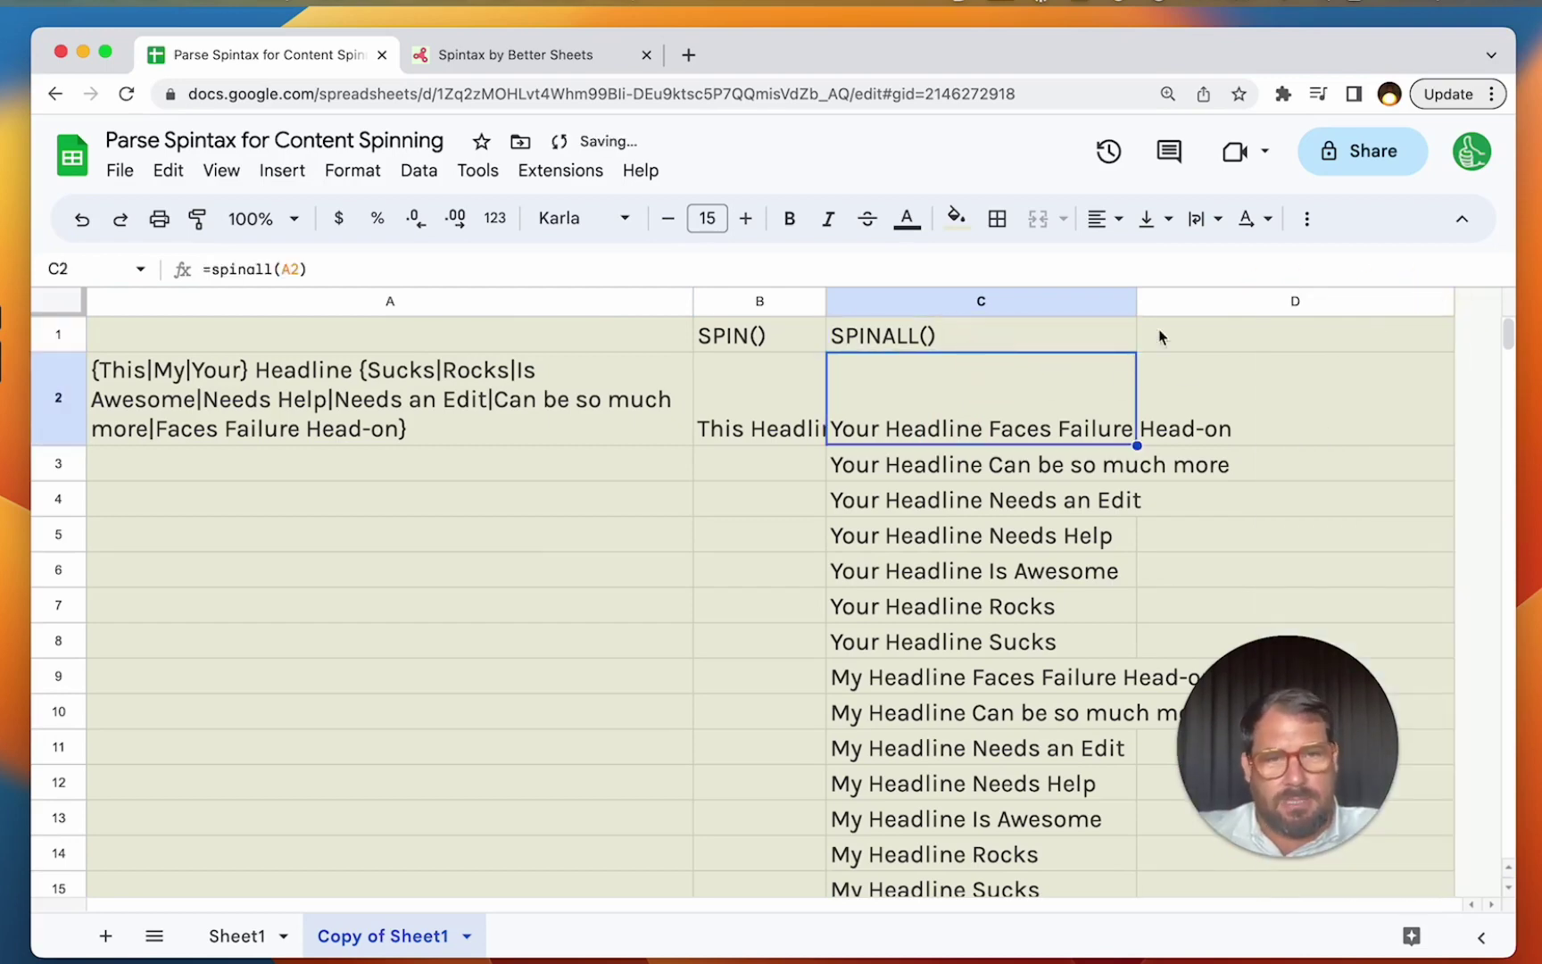
- Label cell D1 "SPINEVERYTHING()"
left_click(1176, 407)
key("Up")
type("SP")
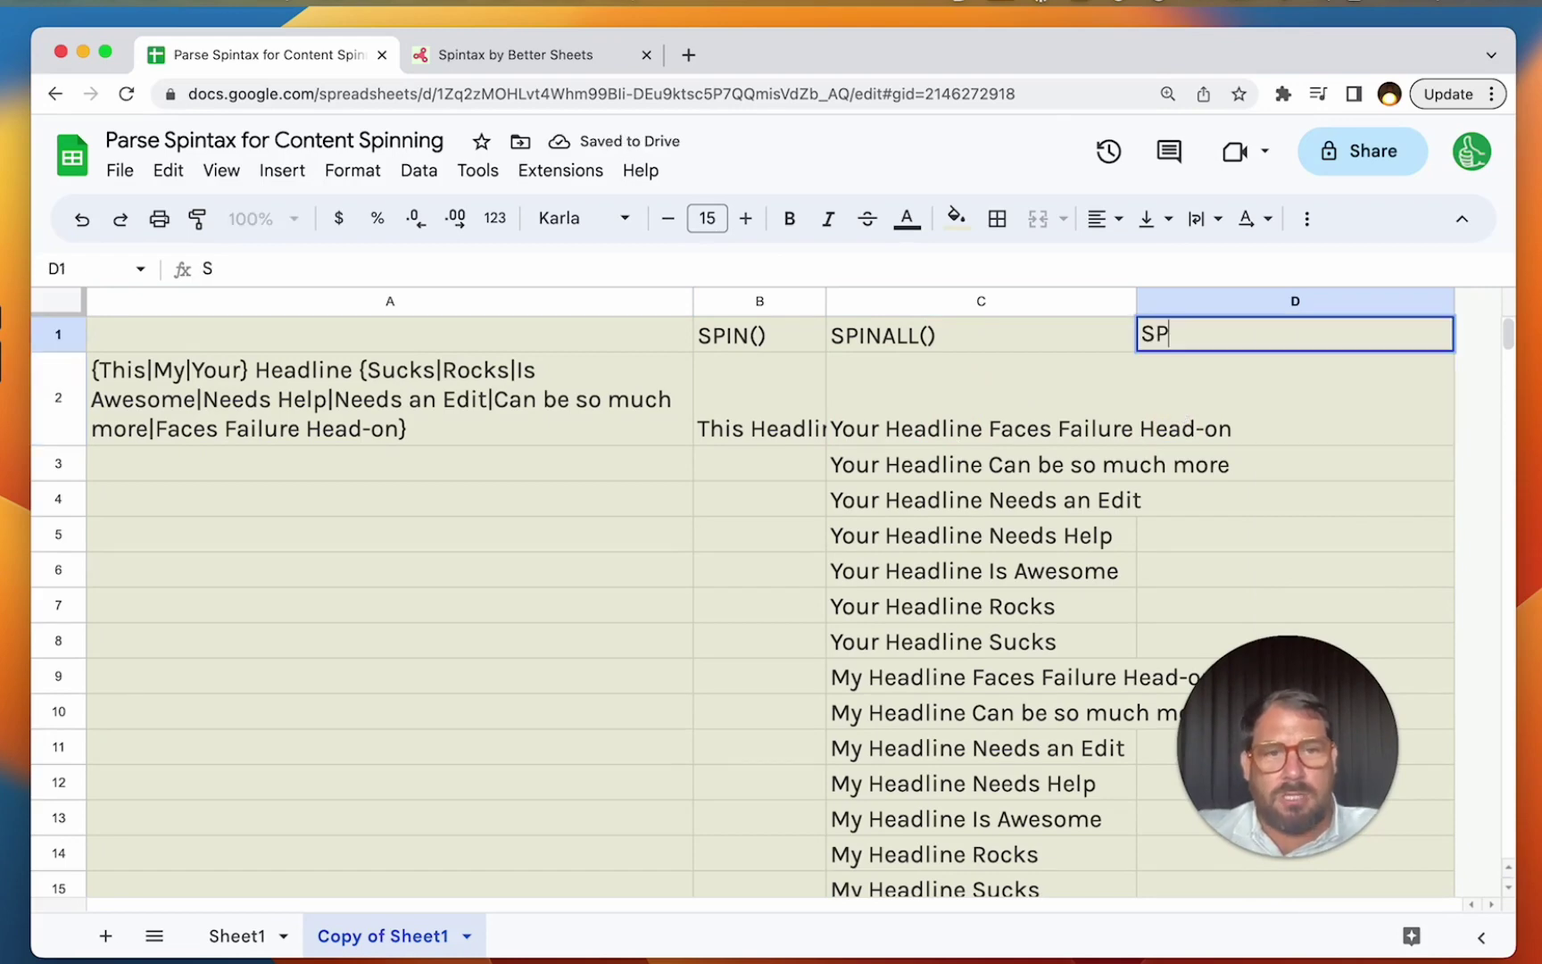
type("INEVERYTHING(*")
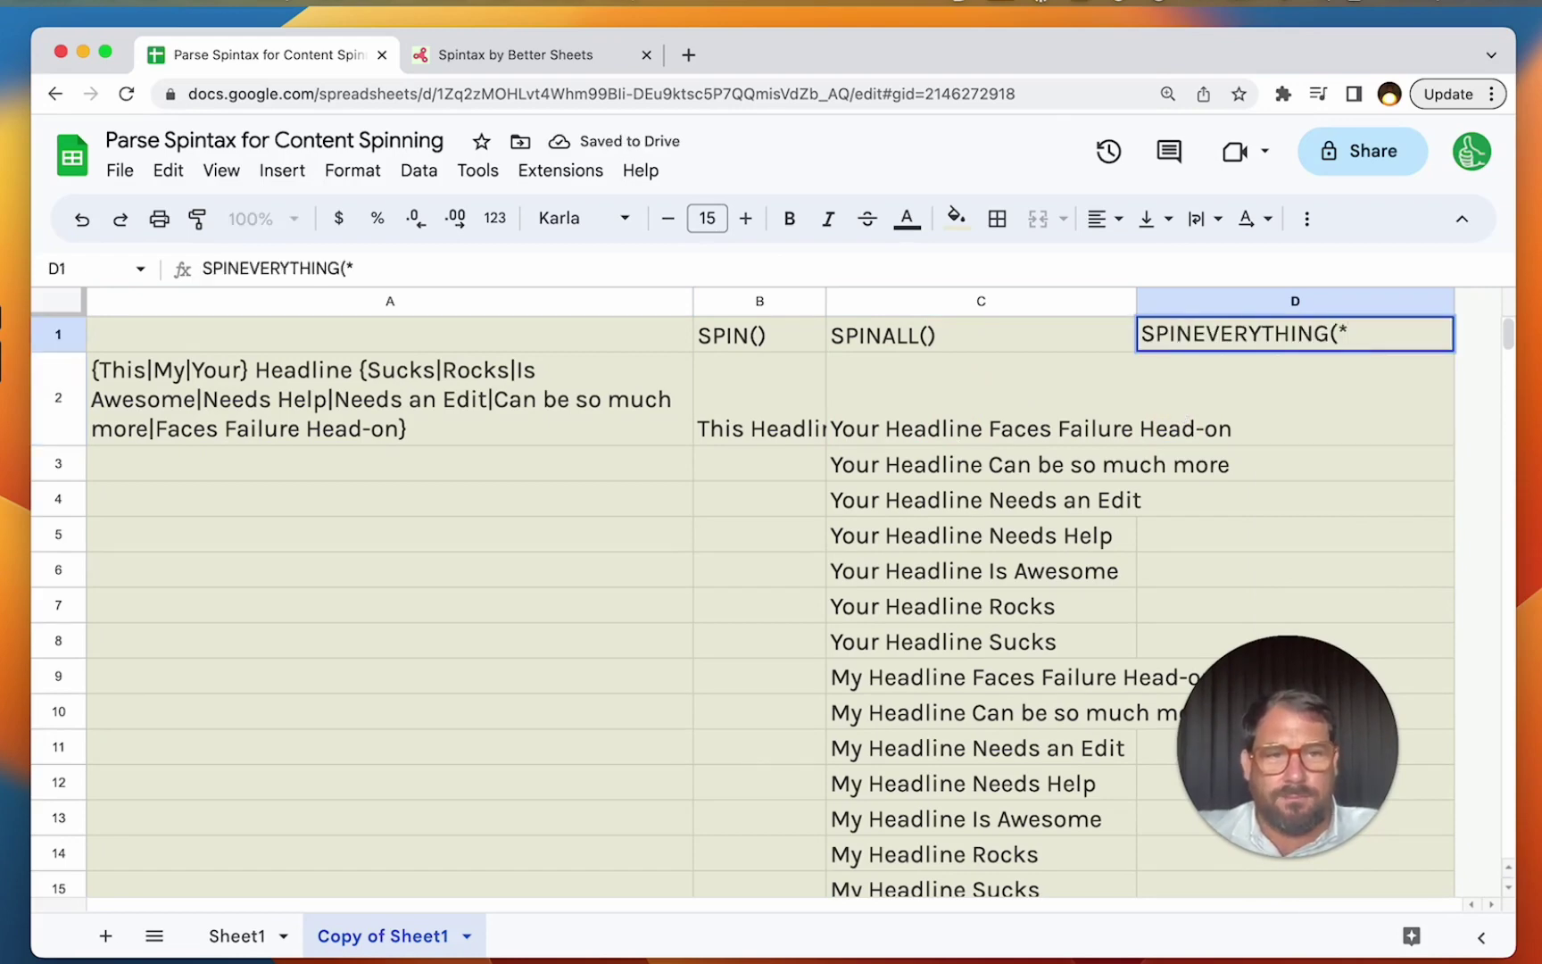
key("BackSpace")
type(")")
key("Return")
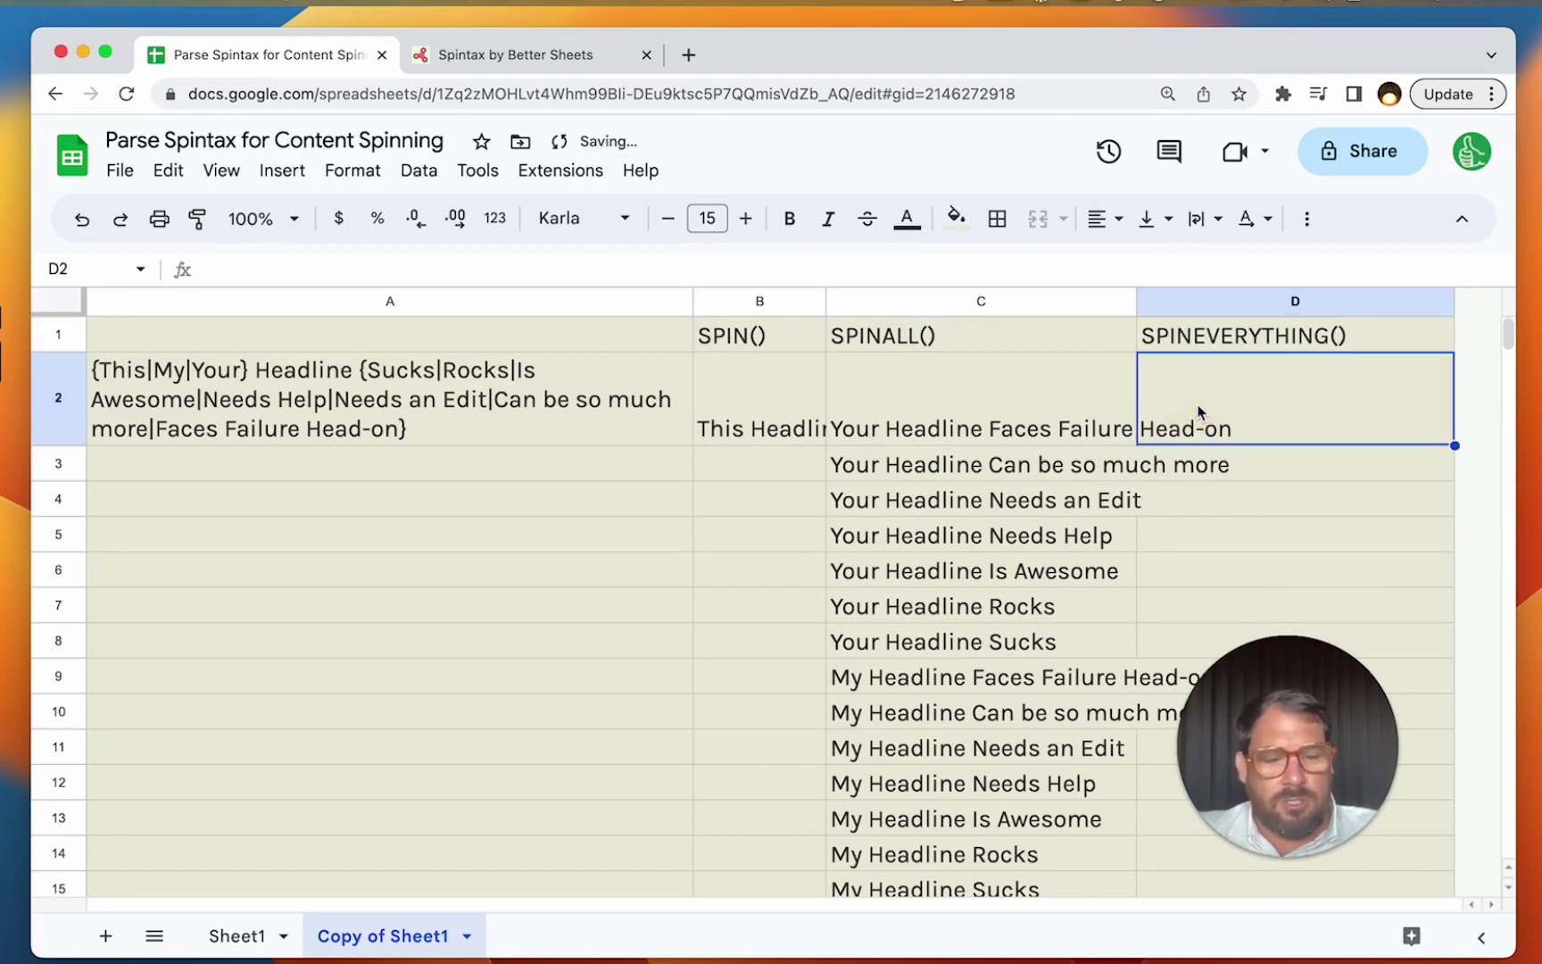
- Enter the formula =spineverything(A2) in cell D2 to output every possible result, including duplicates
type("=spinev")
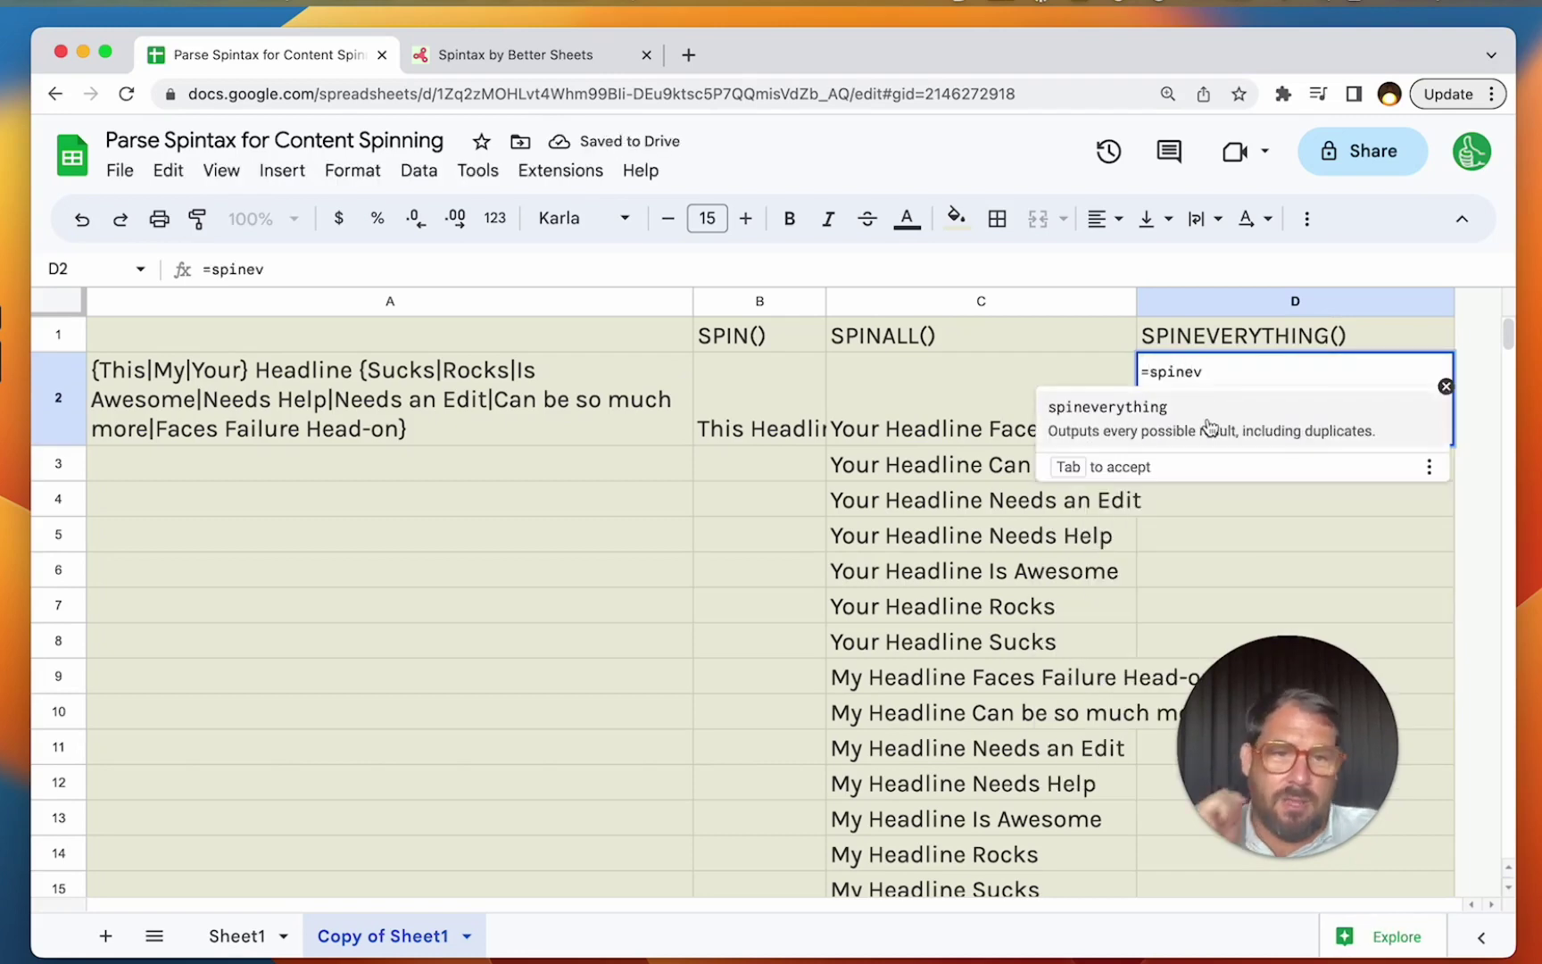
left_click(1214, 422)
type("A2")
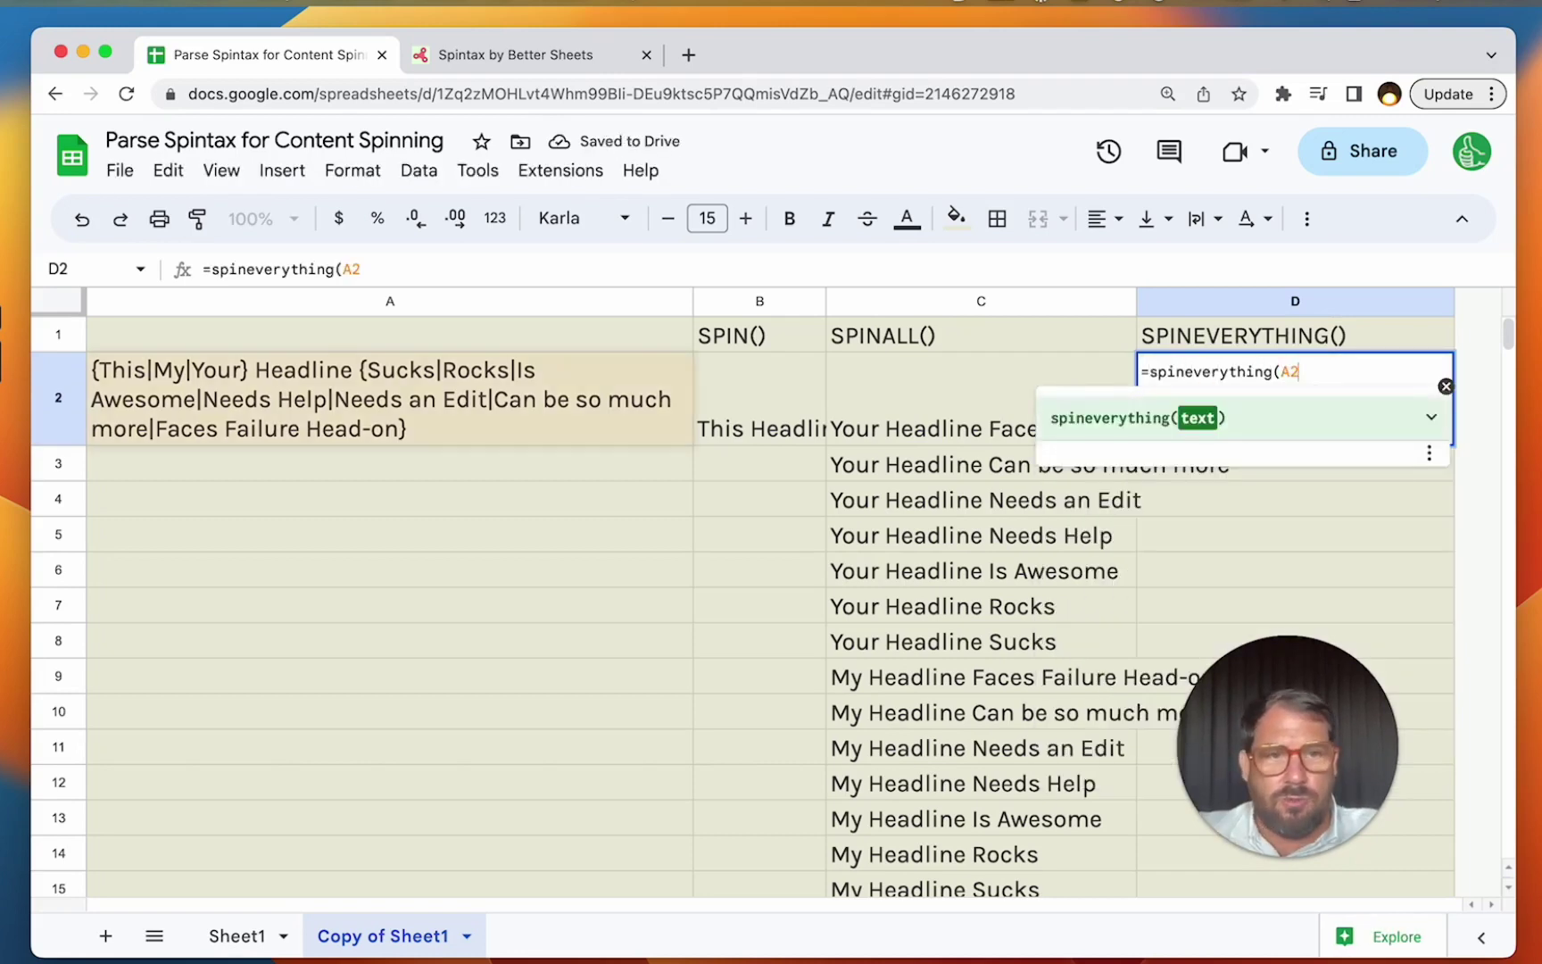
key("Return")
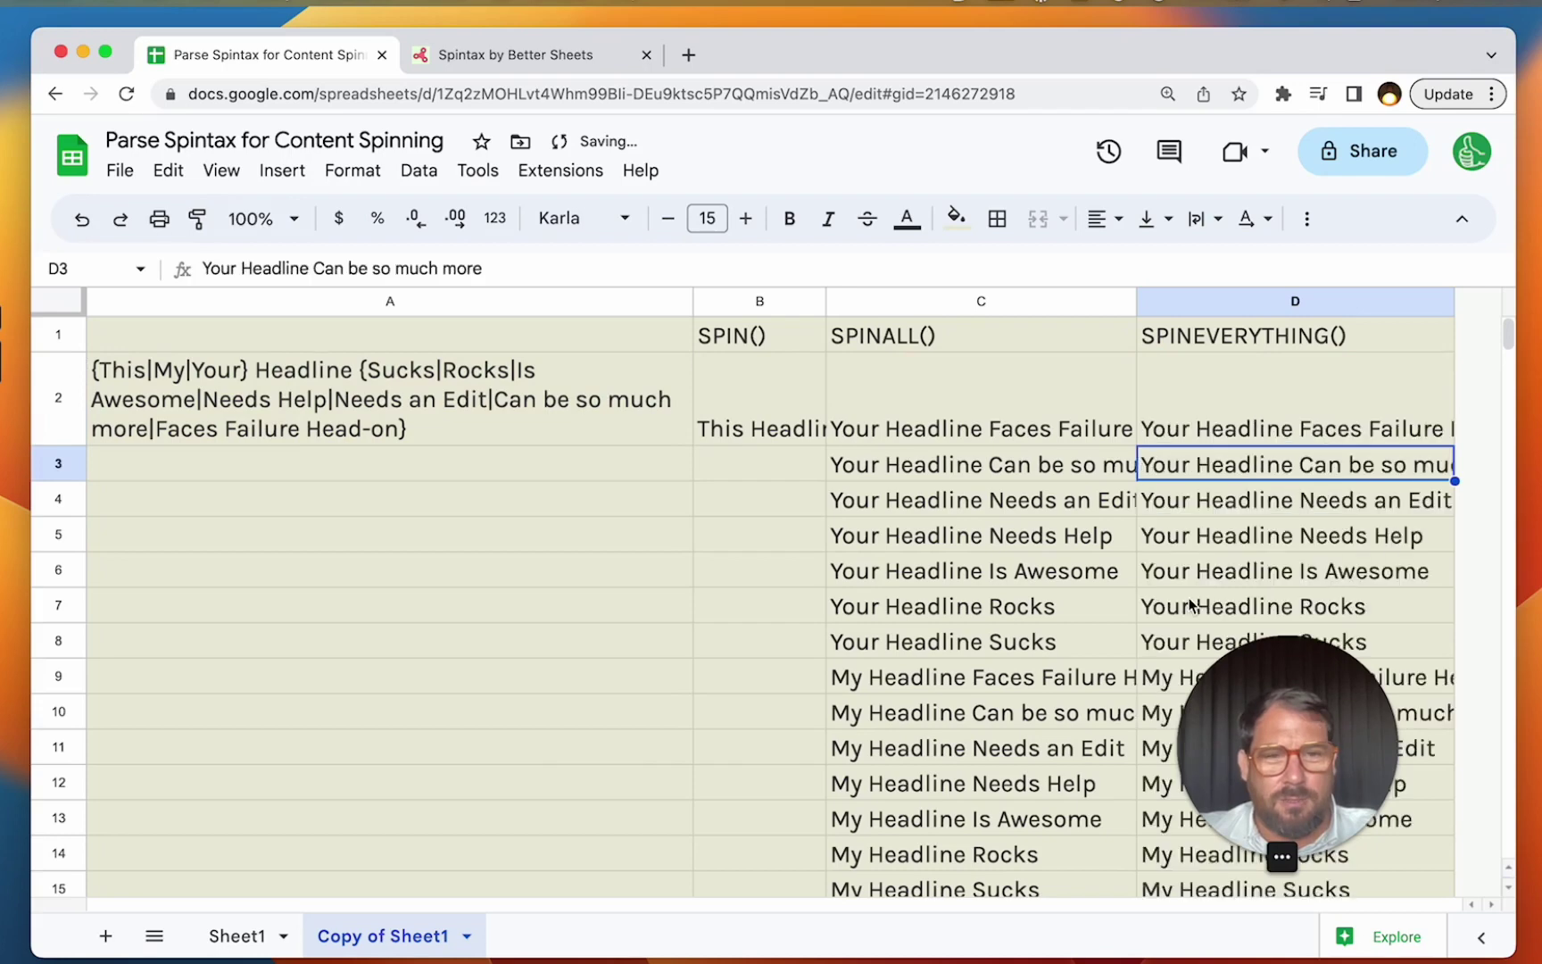
- Insert one empty column directly after the SPINEVERYTHING() column
left_click(1256, 297)
right_click(1256, 297)
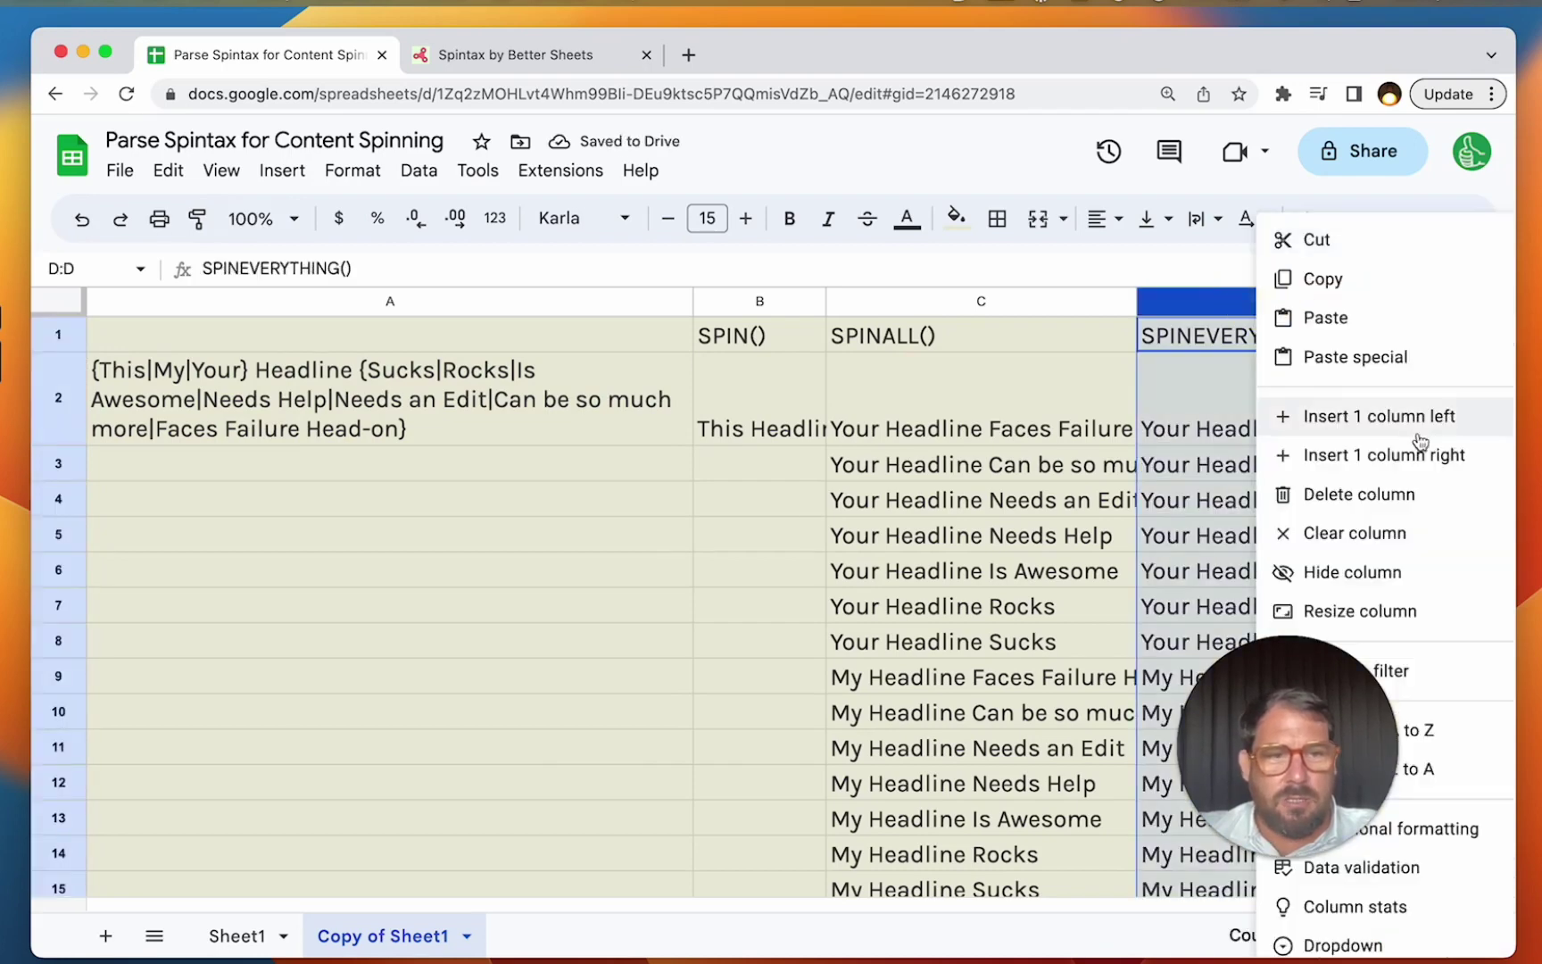
left_click(1302, 451)
- Compare the SPINEVERYTHING() list in column D with the SPINALL() list in column C down to the last headline
left_click(776, 544)
left_click(710, 607)
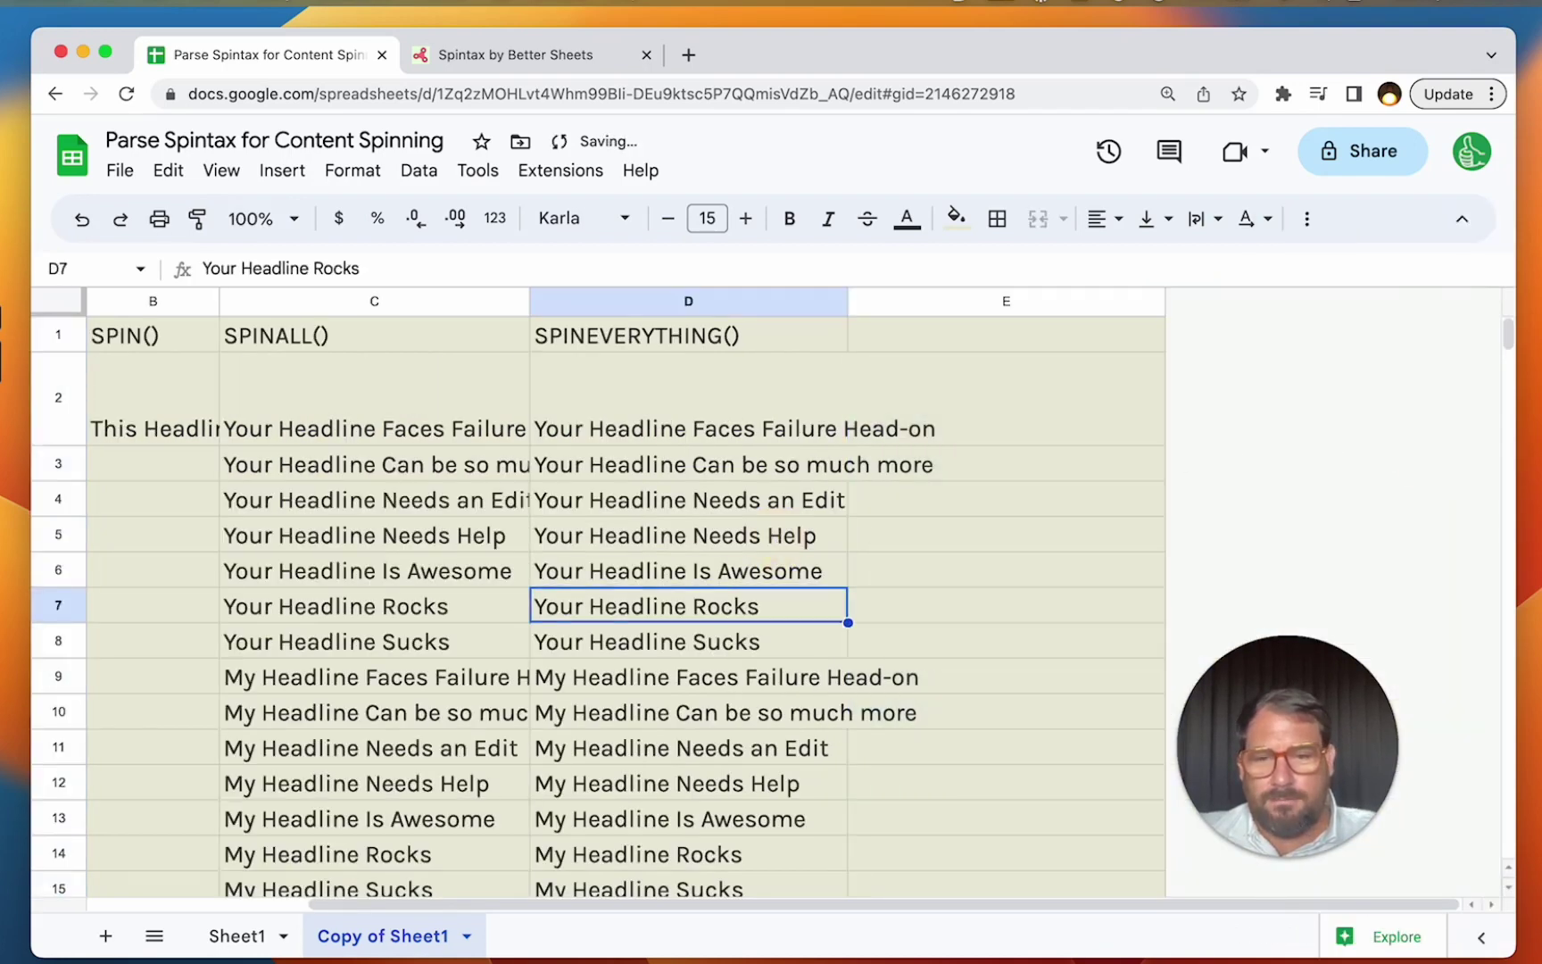
left_click(654, 678)
scroll(654, 680, "down", 3)
scroll(654, 680, "down", 3)
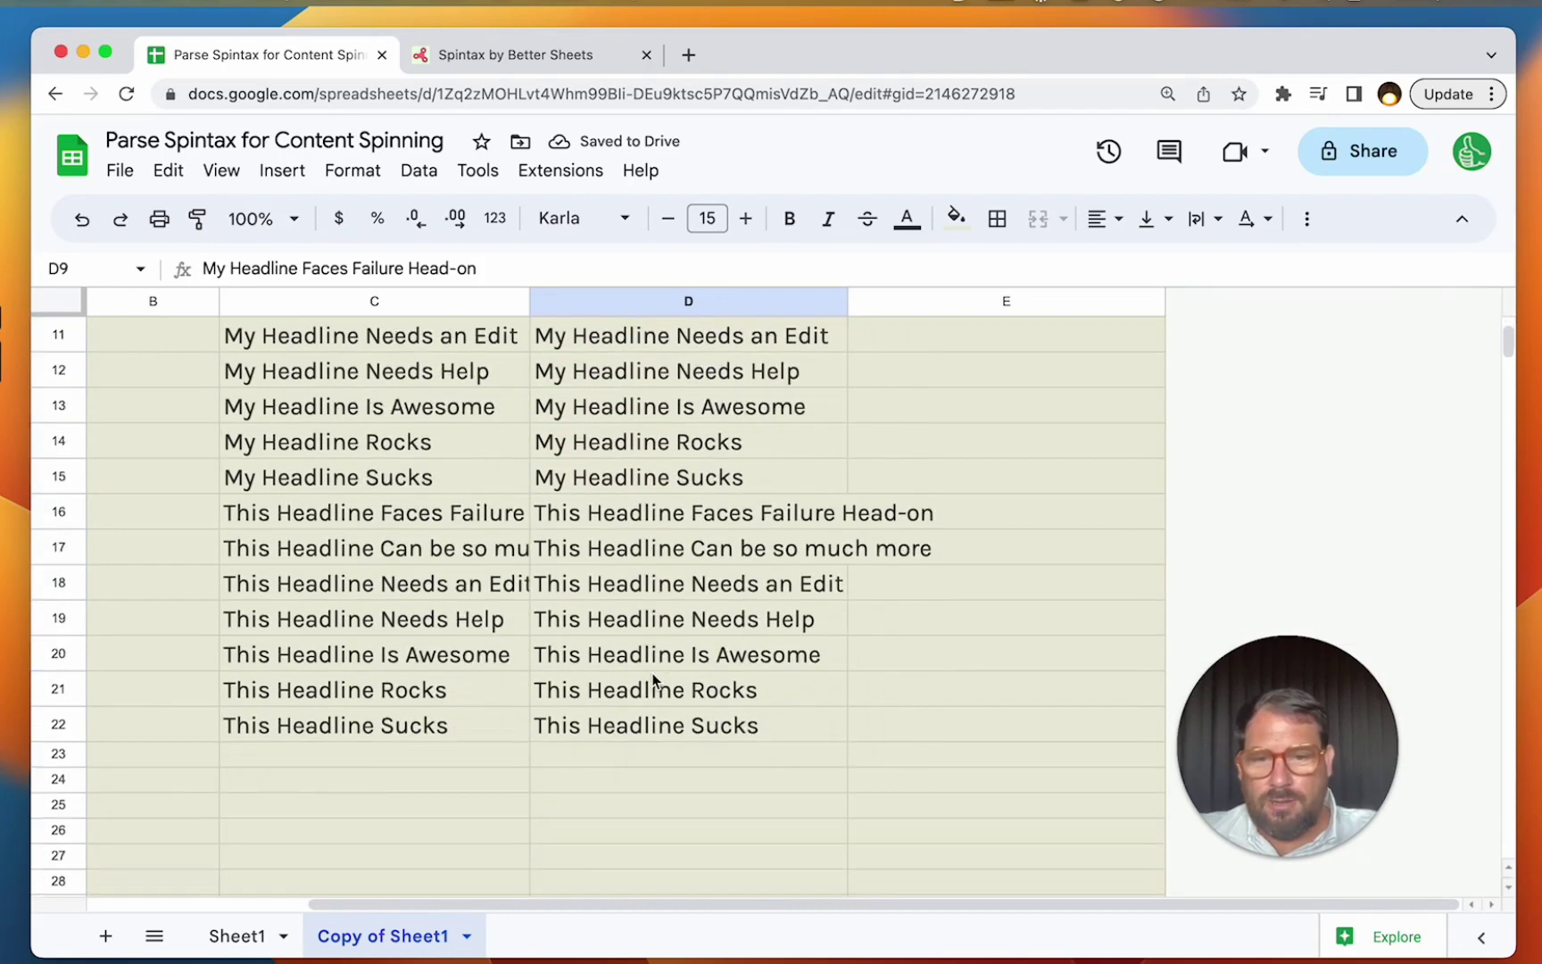
left_click(641, 692)
scroll(636, 580, "up", 5)
scroll(629, 491, "left", 5)
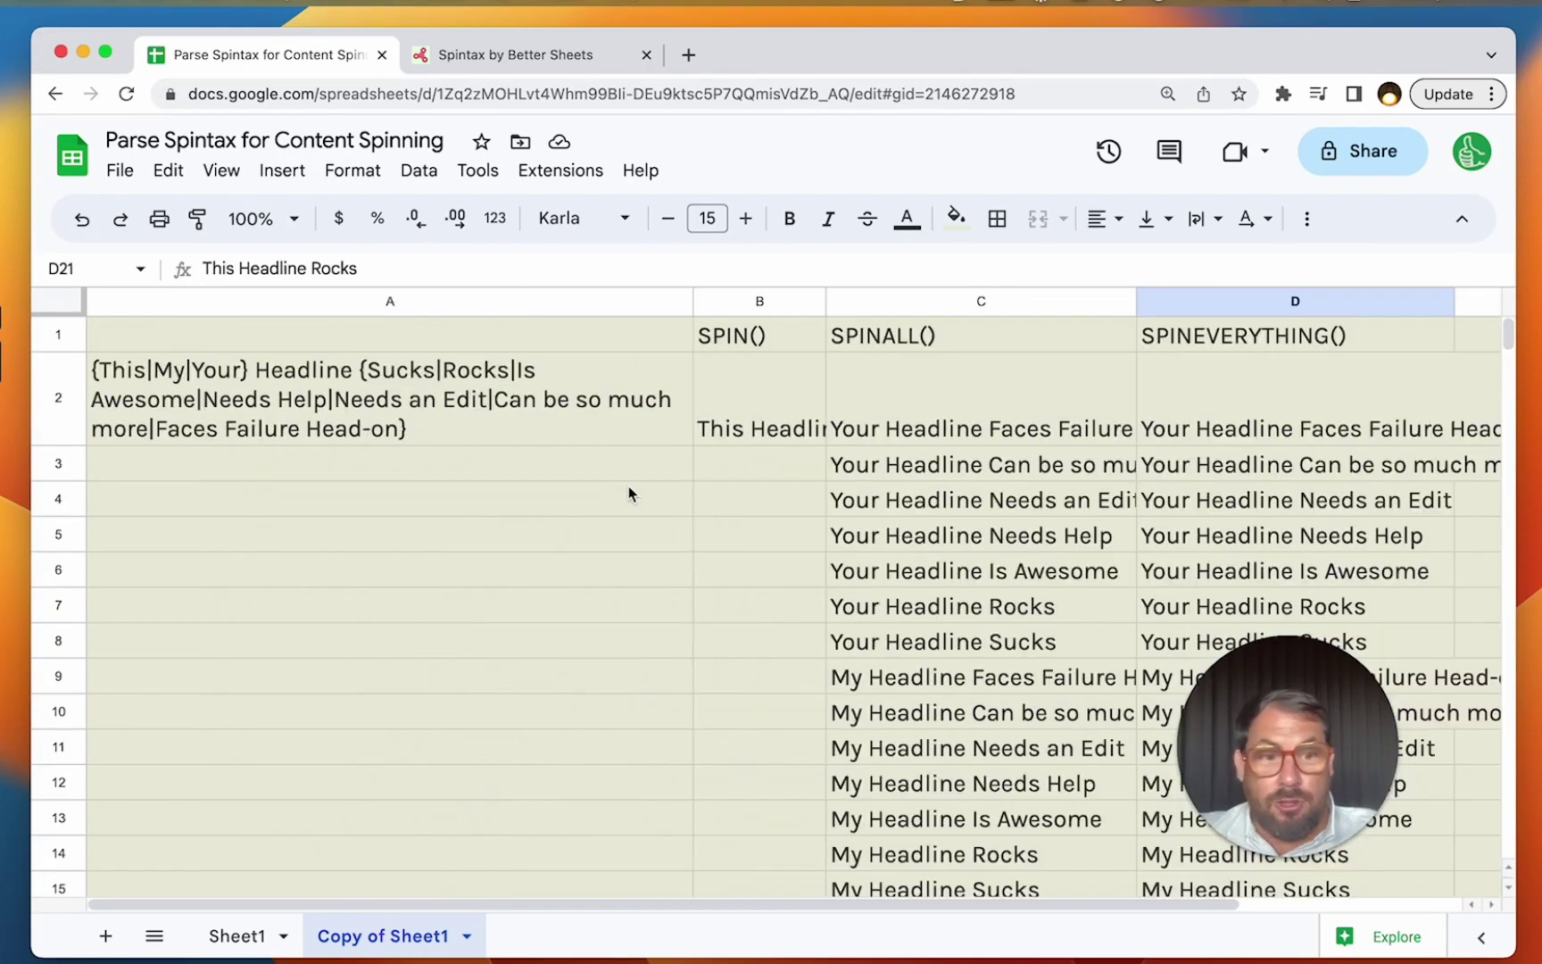
- Replace the Sucks and Rocks options in A2's spintax with the nested group {IsRocking |Rocks}
double_click(414, 371)
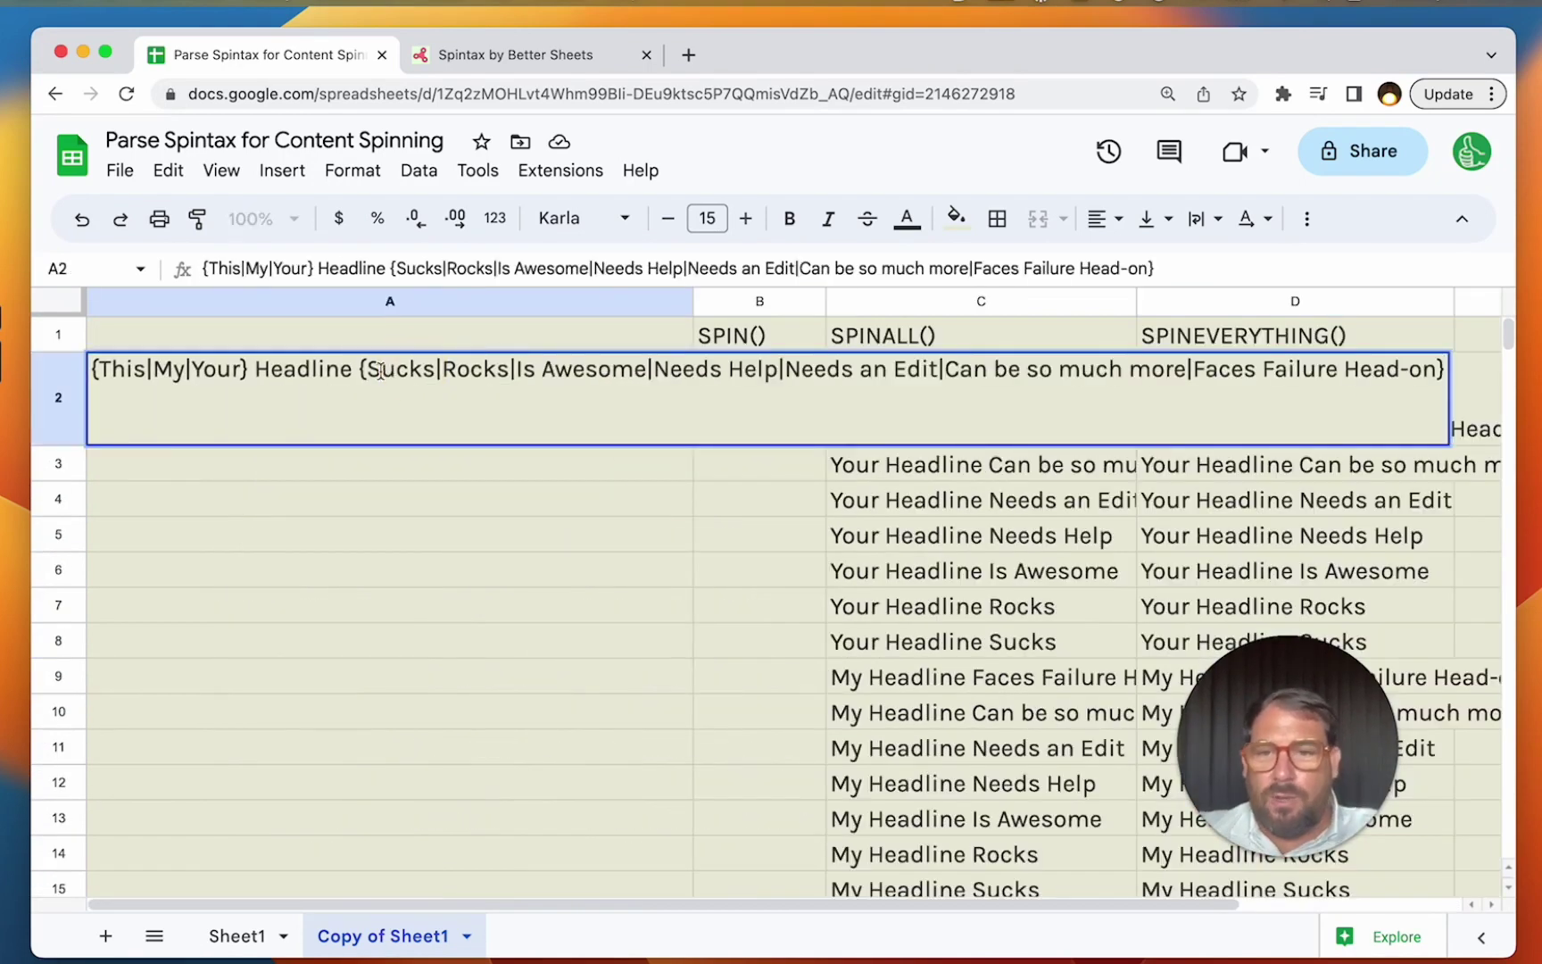
left_click_drag(366, 369, 435, 368)
type("{")
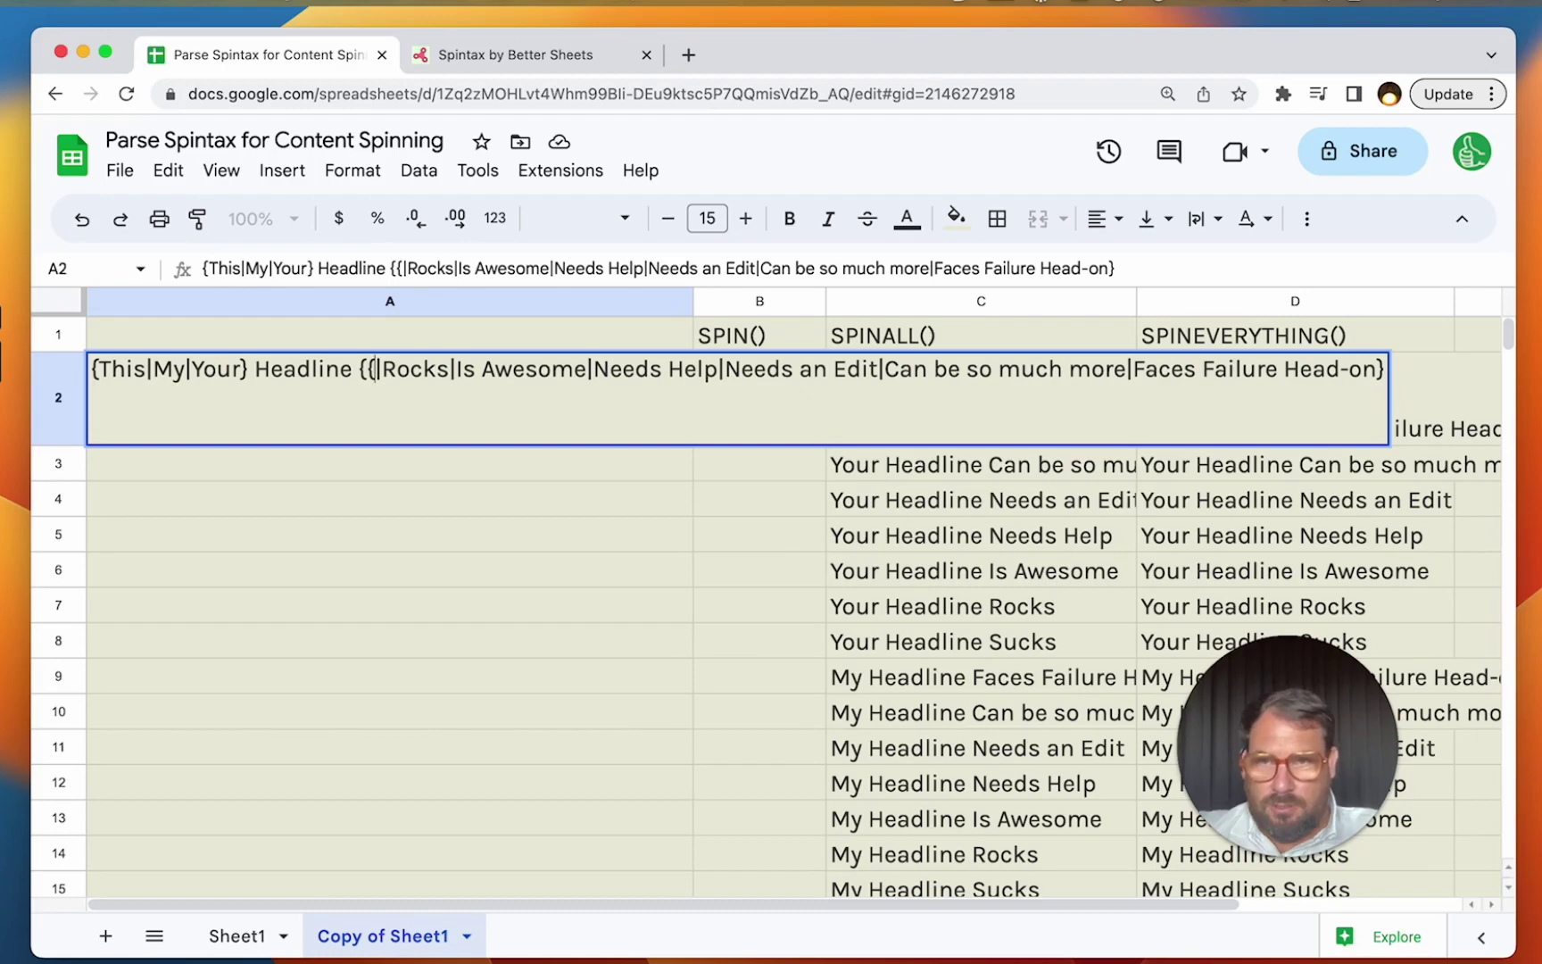
type("Last")
key("BackSpace")
key("BackSpace")
key("BackSpace")
key("BackSpace")
key("BackSpace")
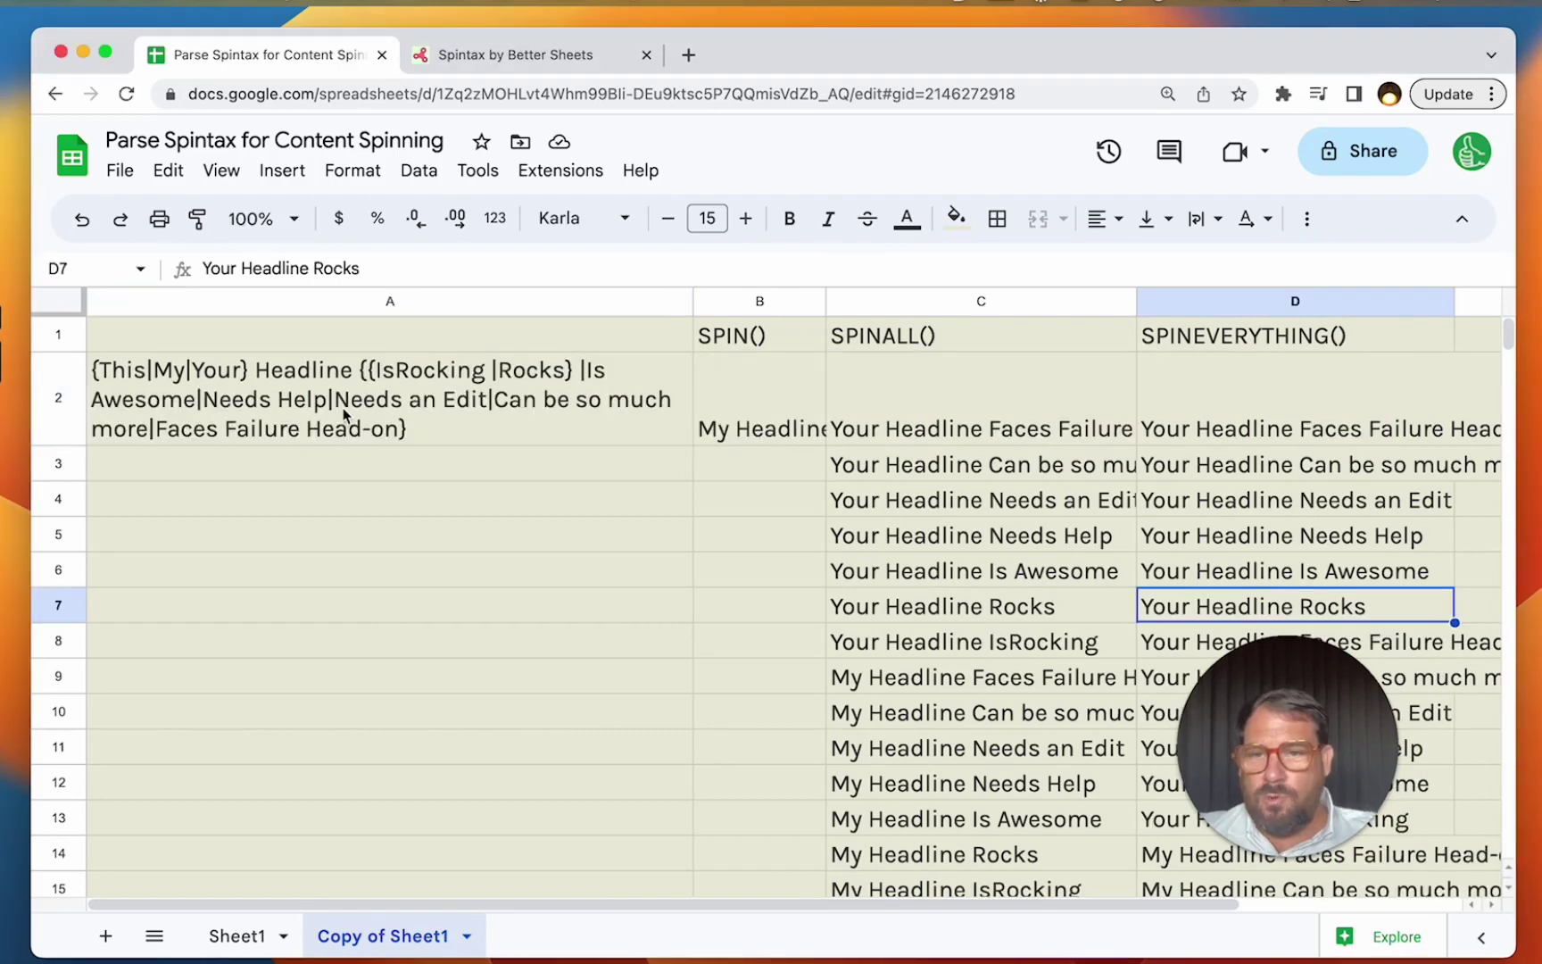
- Add a space in A2's nested group so that it reads {Is Rocking |Rocks}
left_click(520, 368)
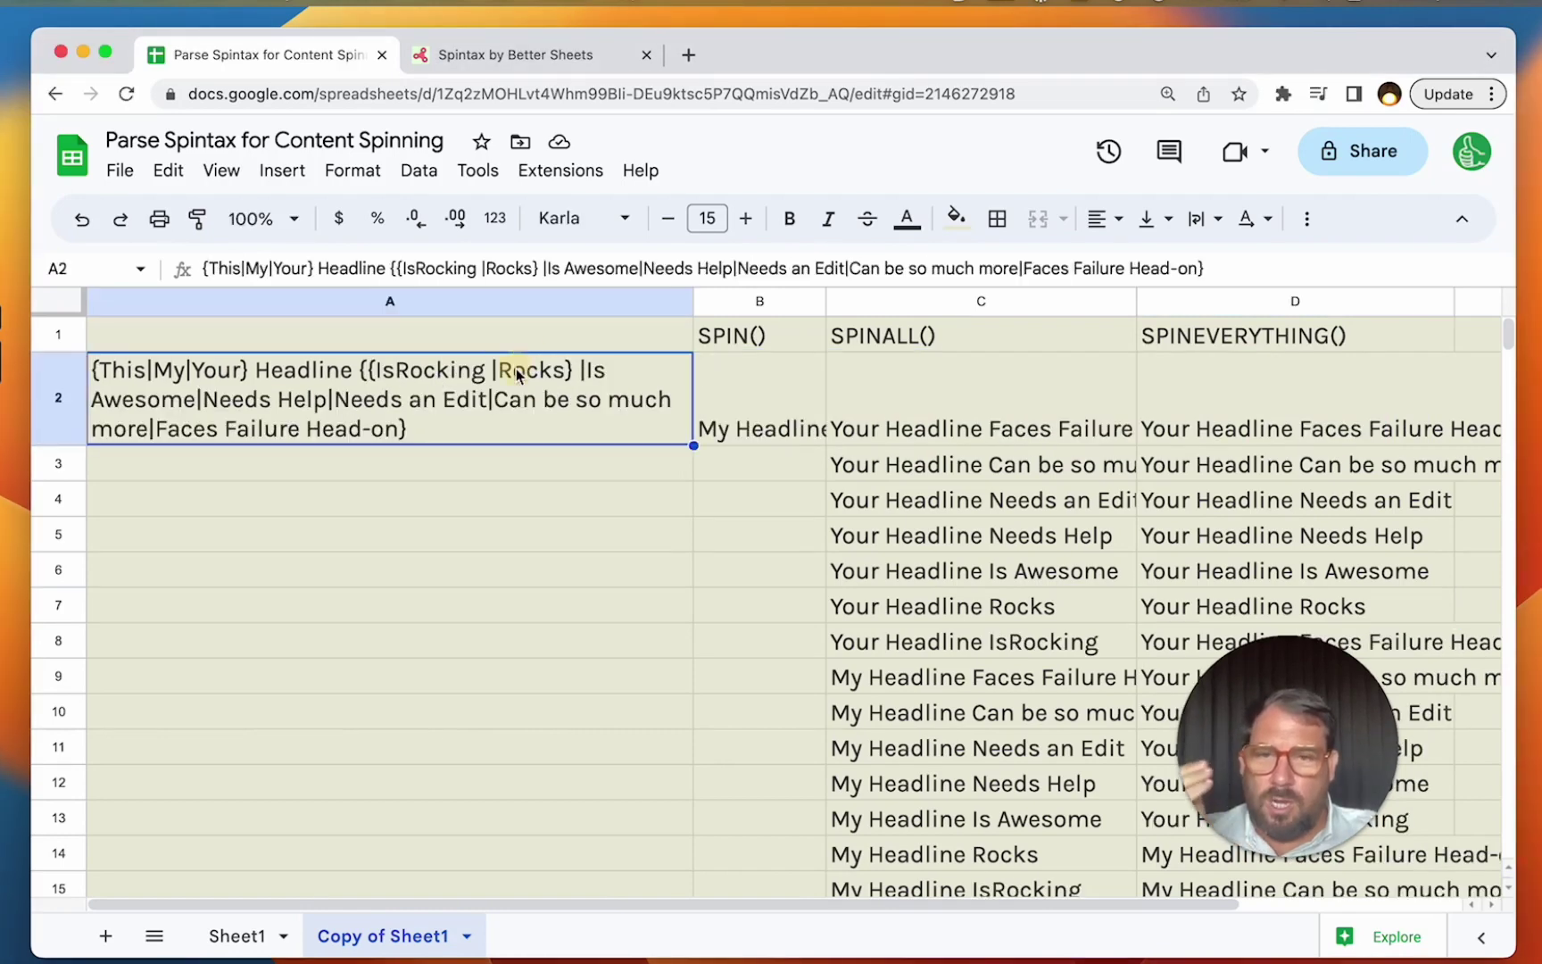
double_click(534, 369)
left_click_drag(569, 368, 369, 374)
left_click(510, 369)
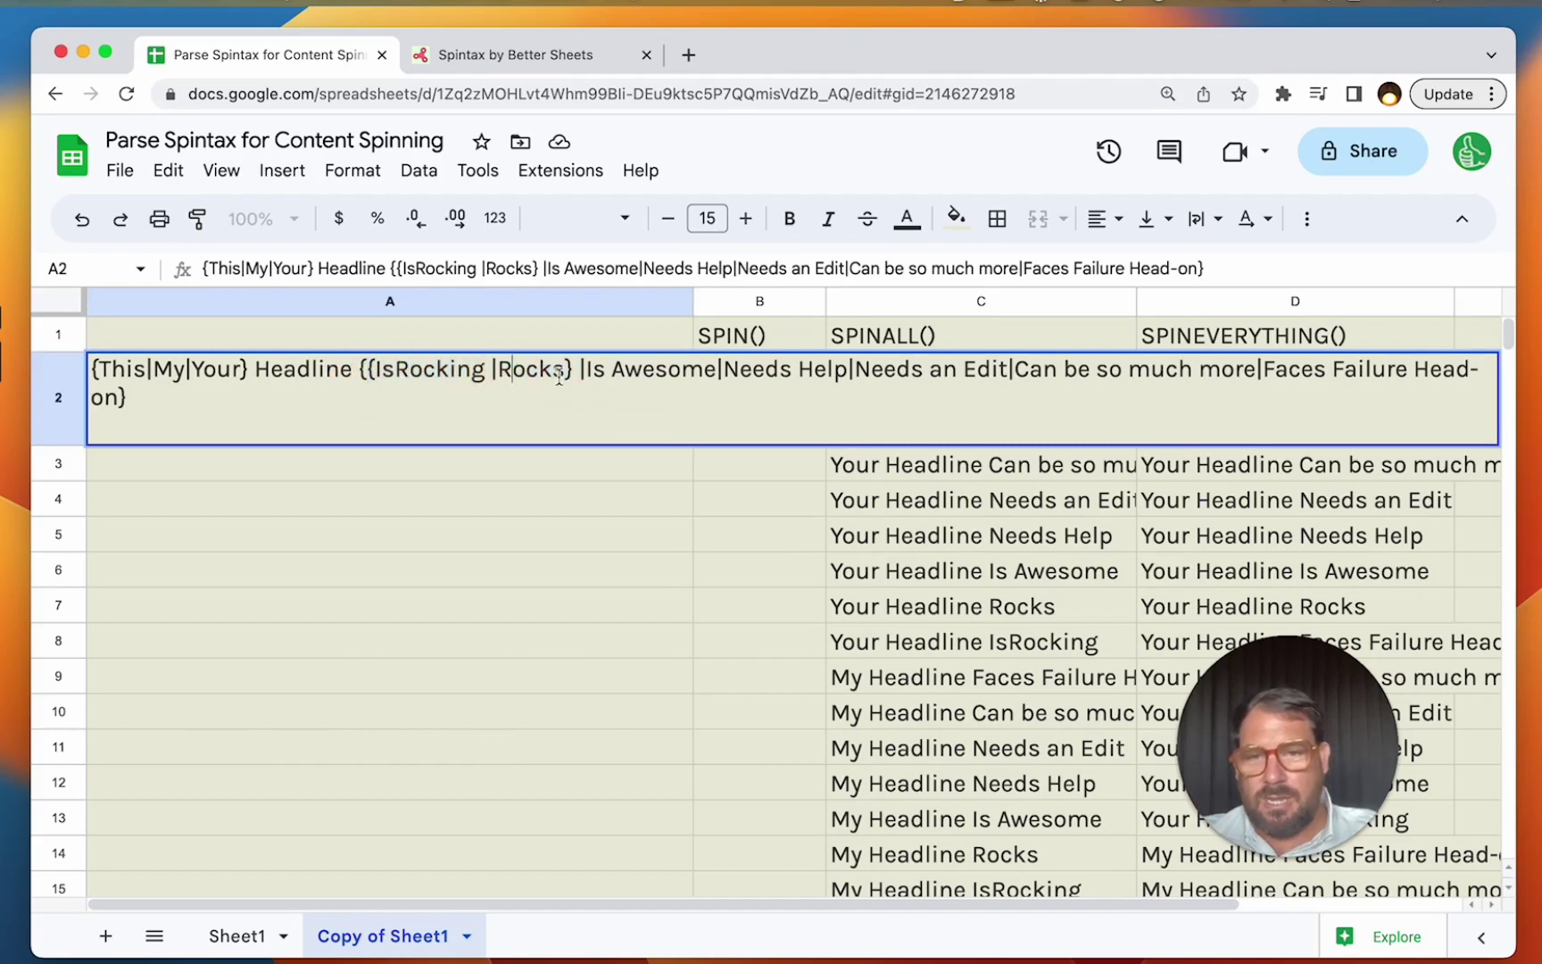
left_click_drag(576, 369, 406, 371)
left_click(393, 370)
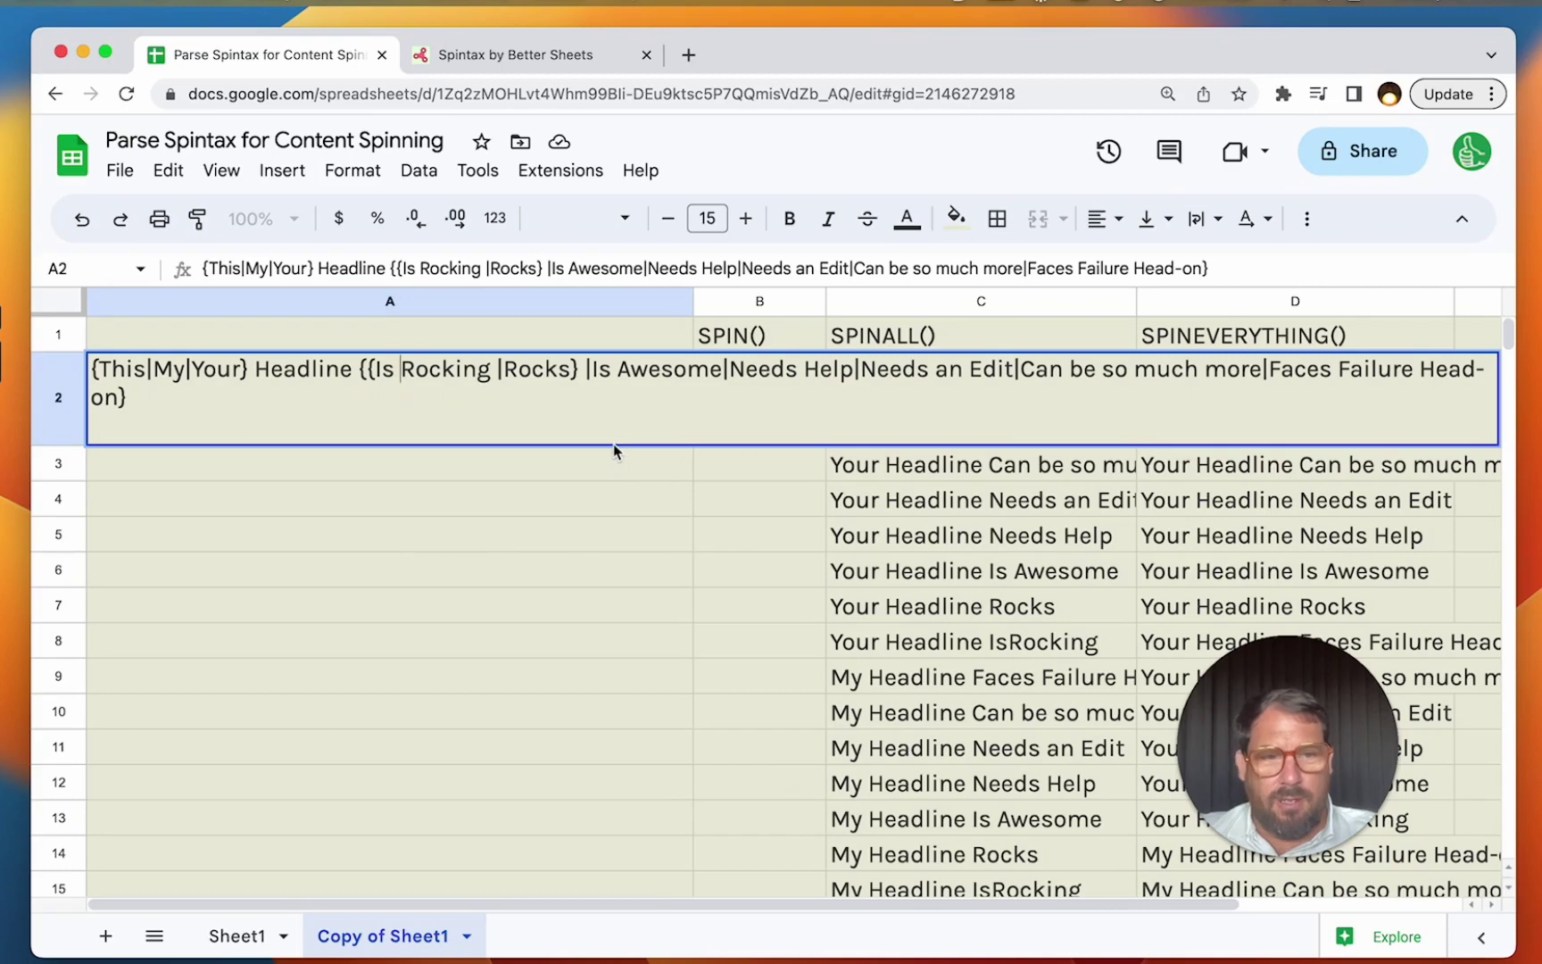
left_click(723, 537)
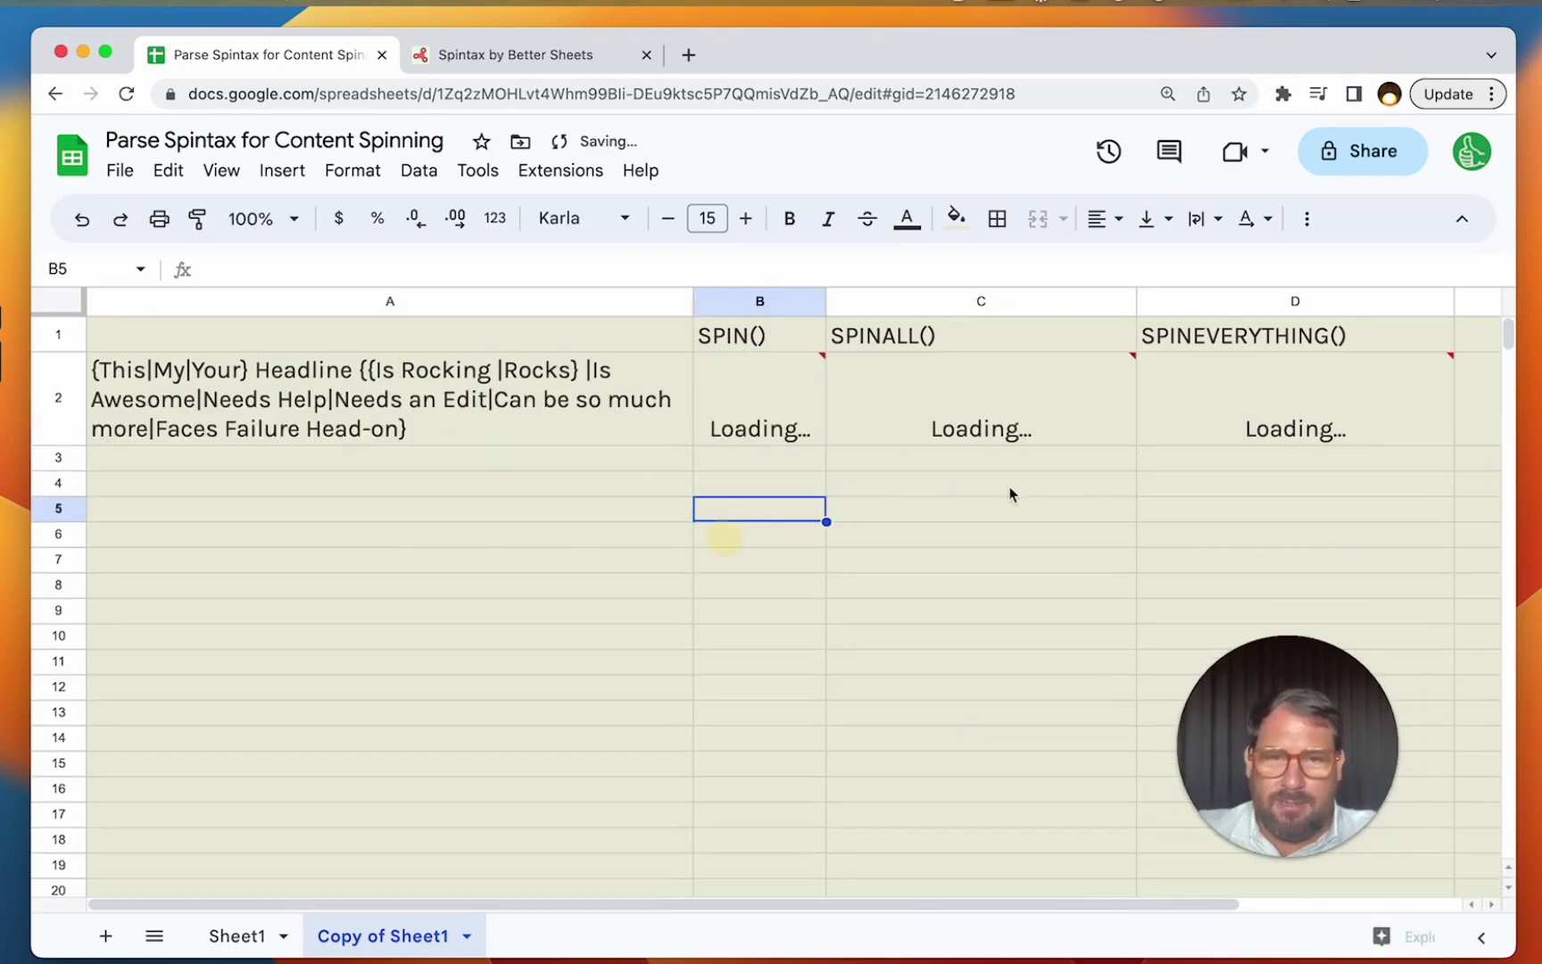
- Examine how the nested spintax in A2 changes the lengths of the SPINALL() and SPINEVERYTHING() lists
left_click(1269, 412)
left_click(1253, 456)
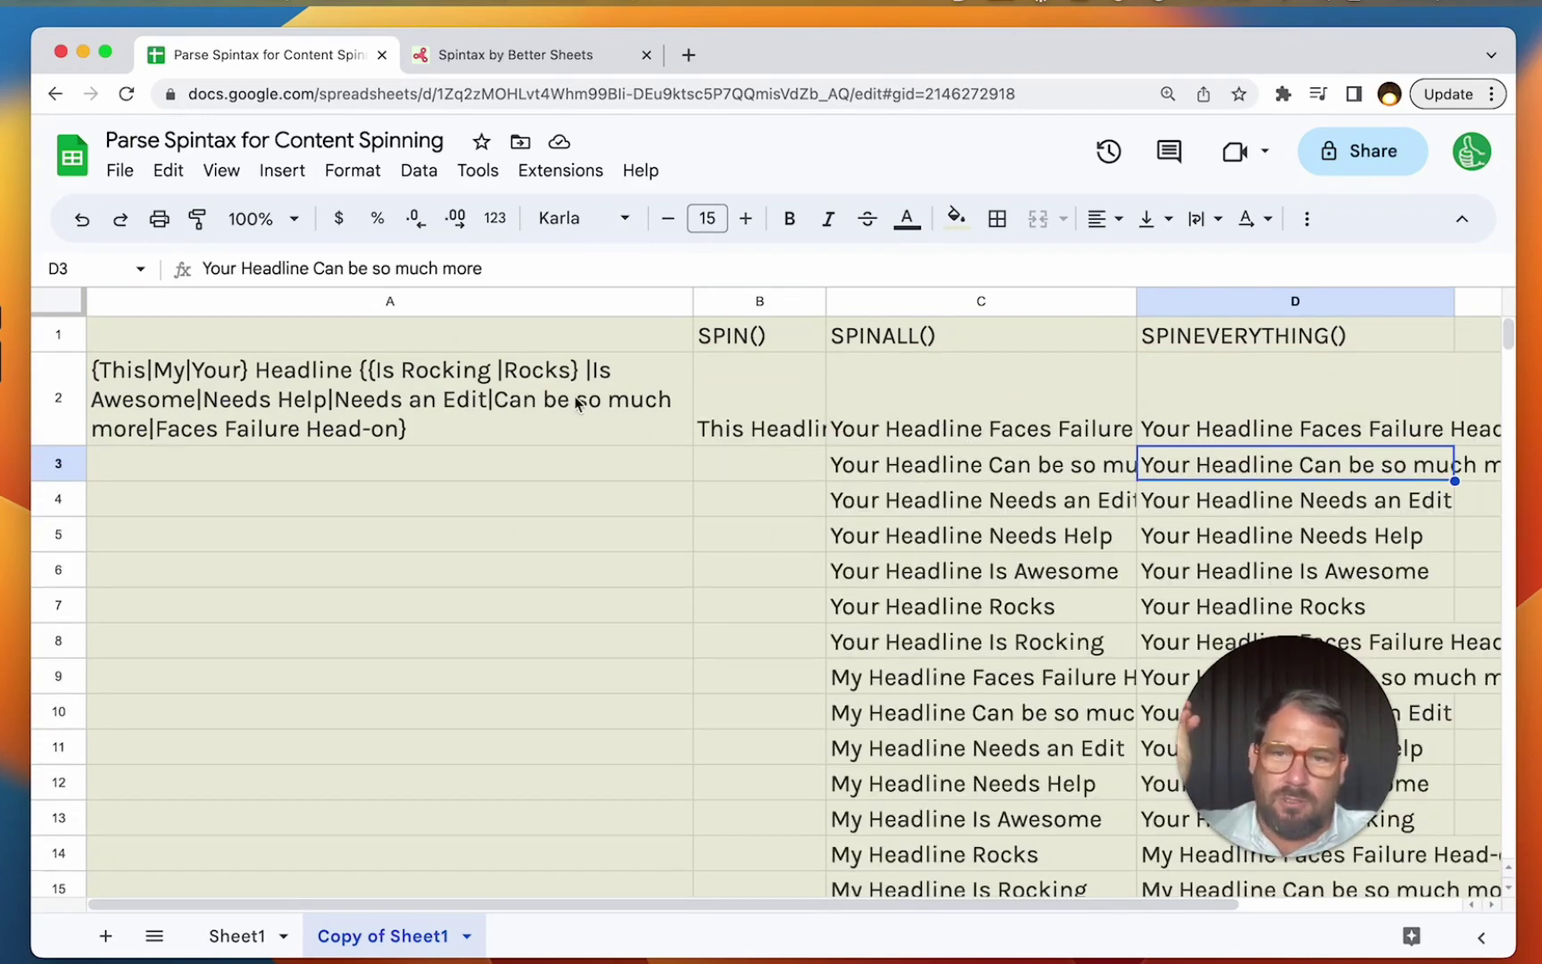
scroll(823, 520, "down", 3)
scroll(823, 520, "down", 3)
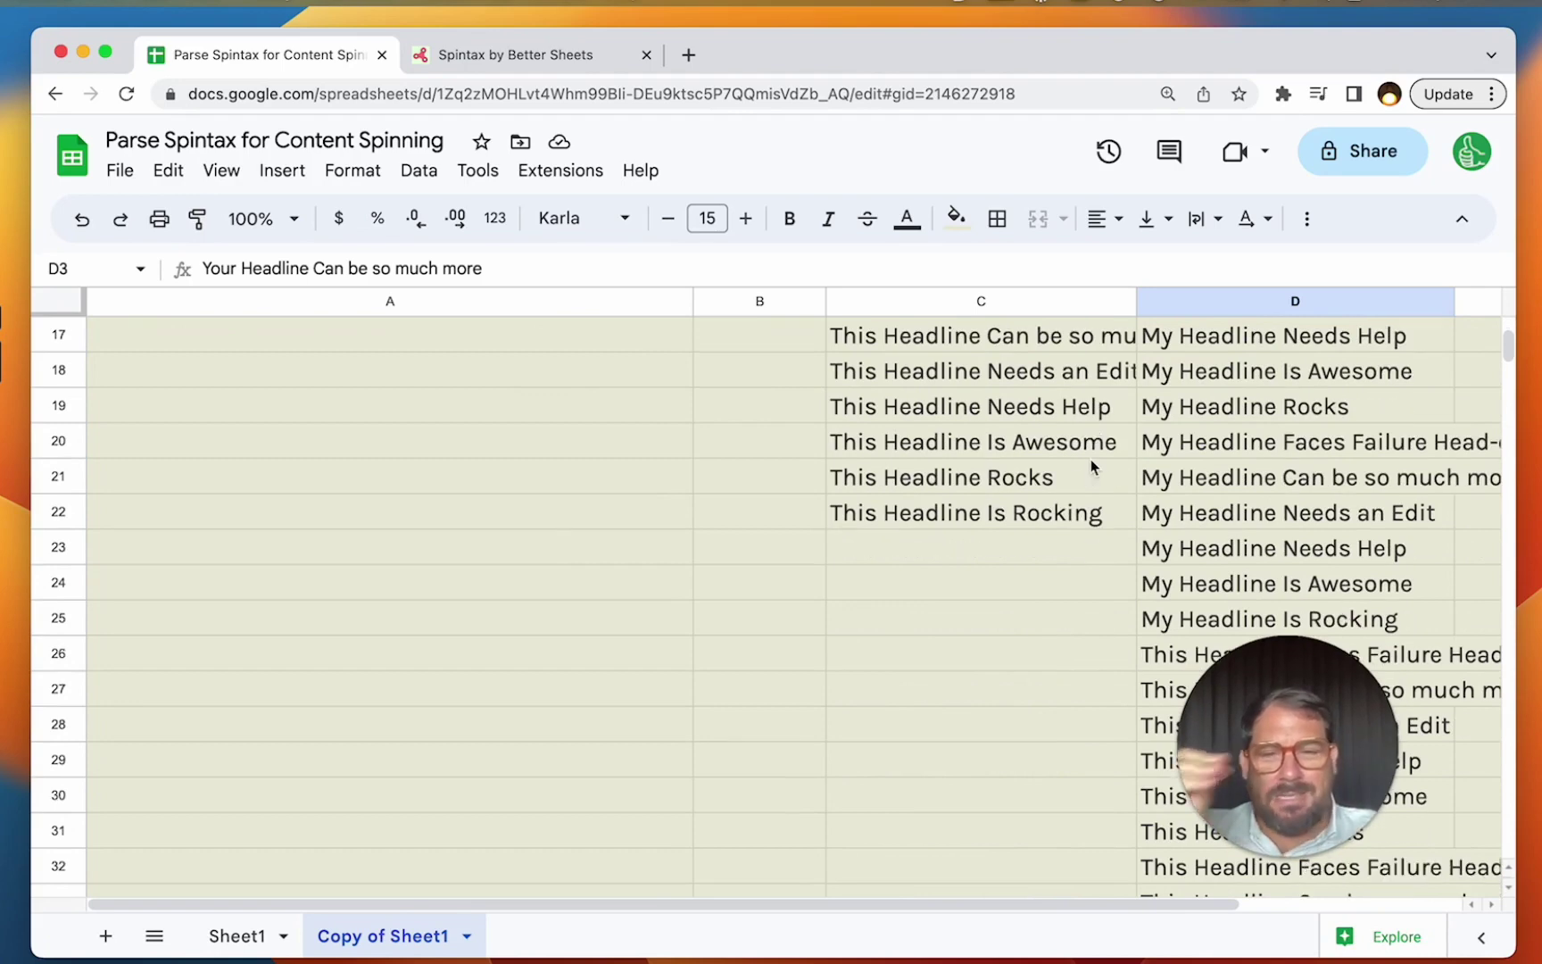
scroll(1092, 465, "up", 6)
left_click(462, 393)
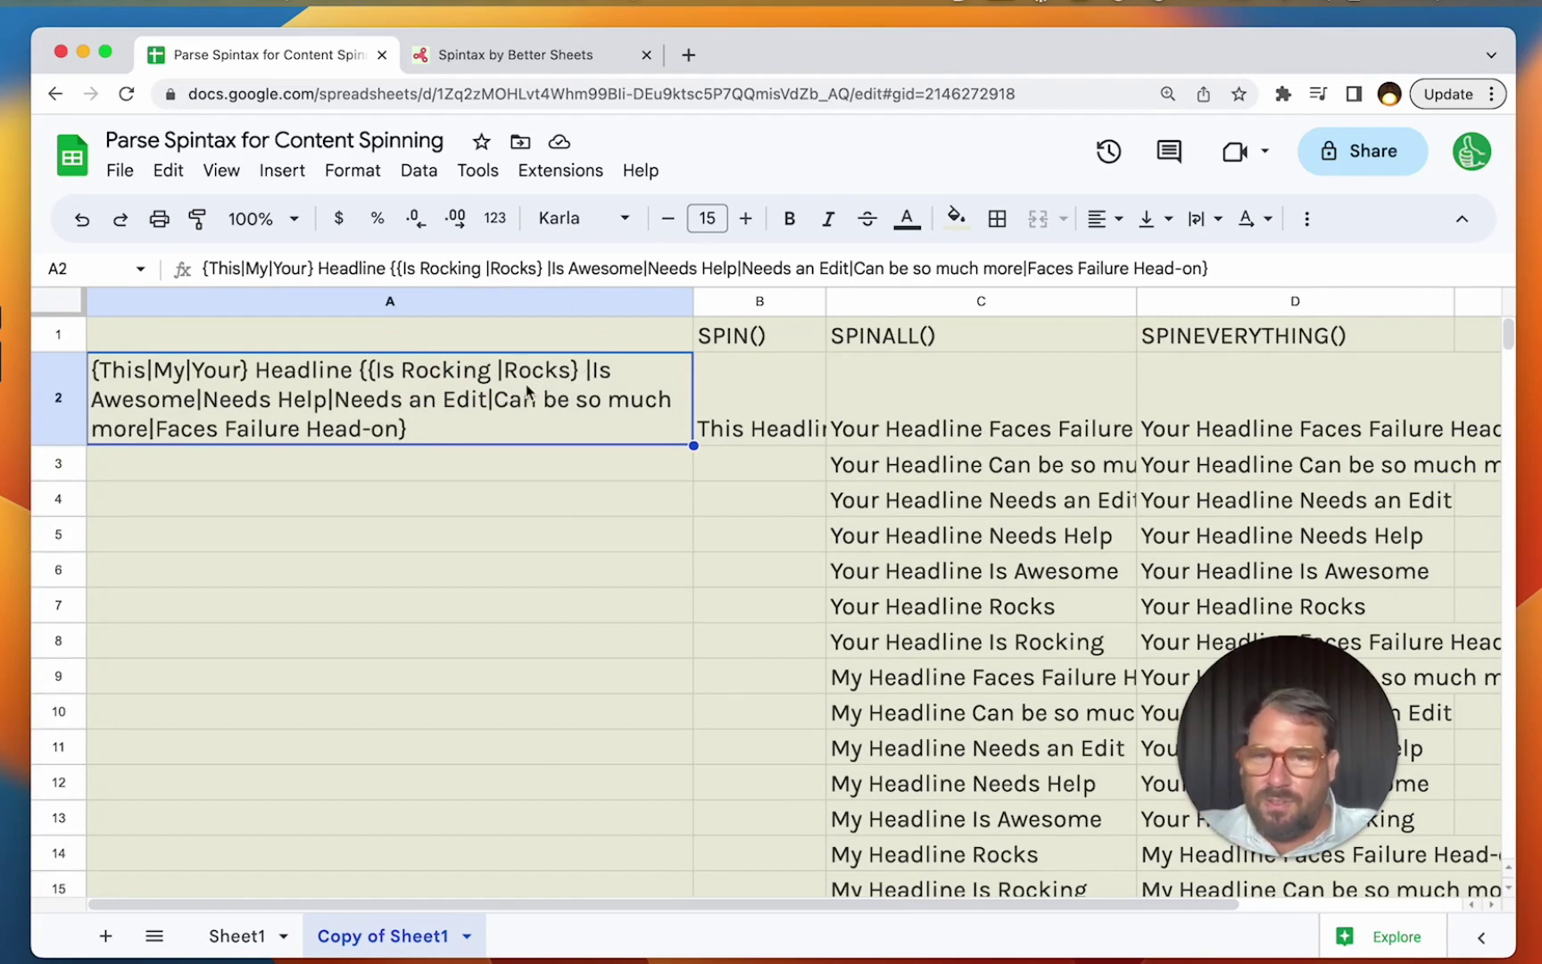
- Widen column B to about the width of column C to show more of the SPIN() headline
left_click(773, 381)
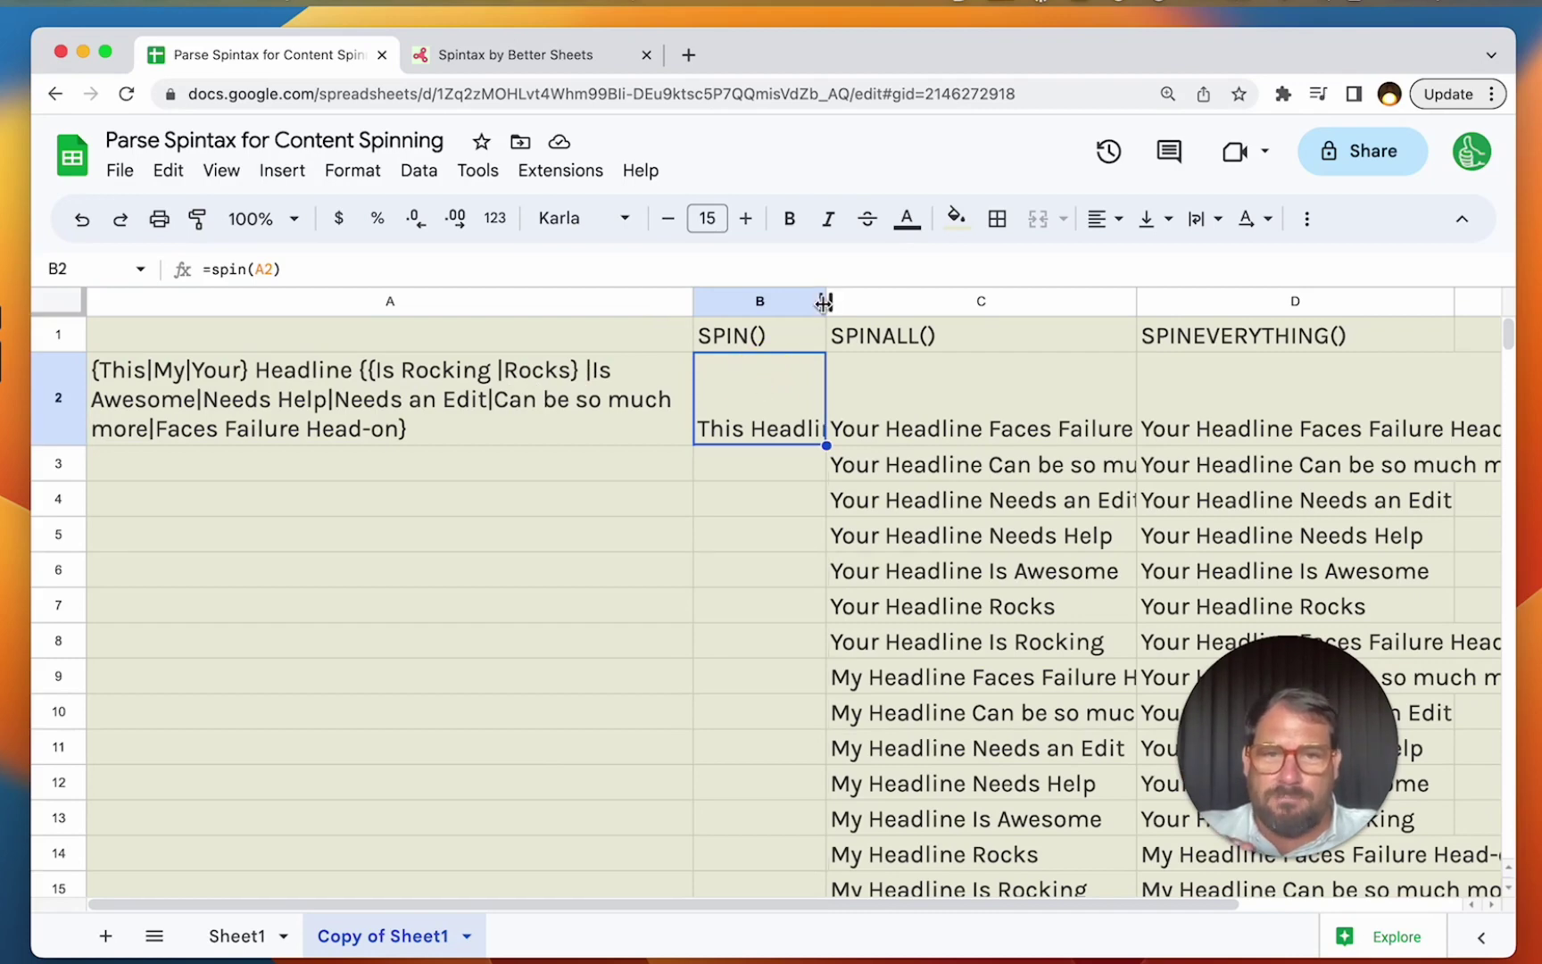
left_click_drag(825, 302, 993, 345)
left_click(471, 428)
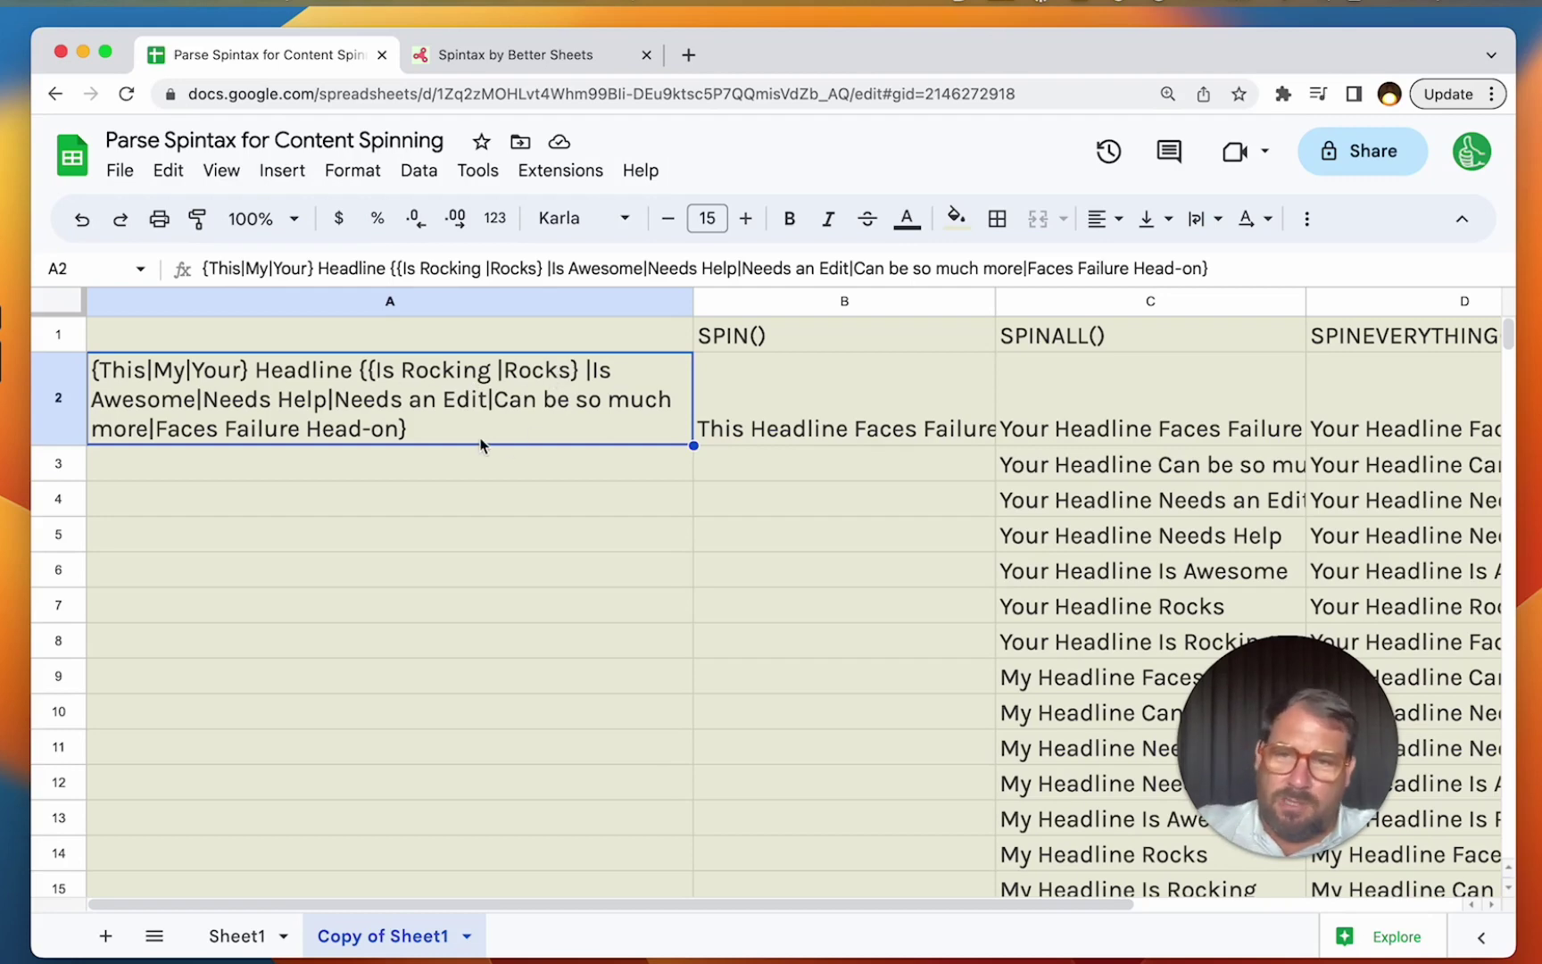
- Compare the SPIN(), SPINALL() and SPINEVERYTHING() outputs, checking column D for headlines that repeat
left_click(809, 435)
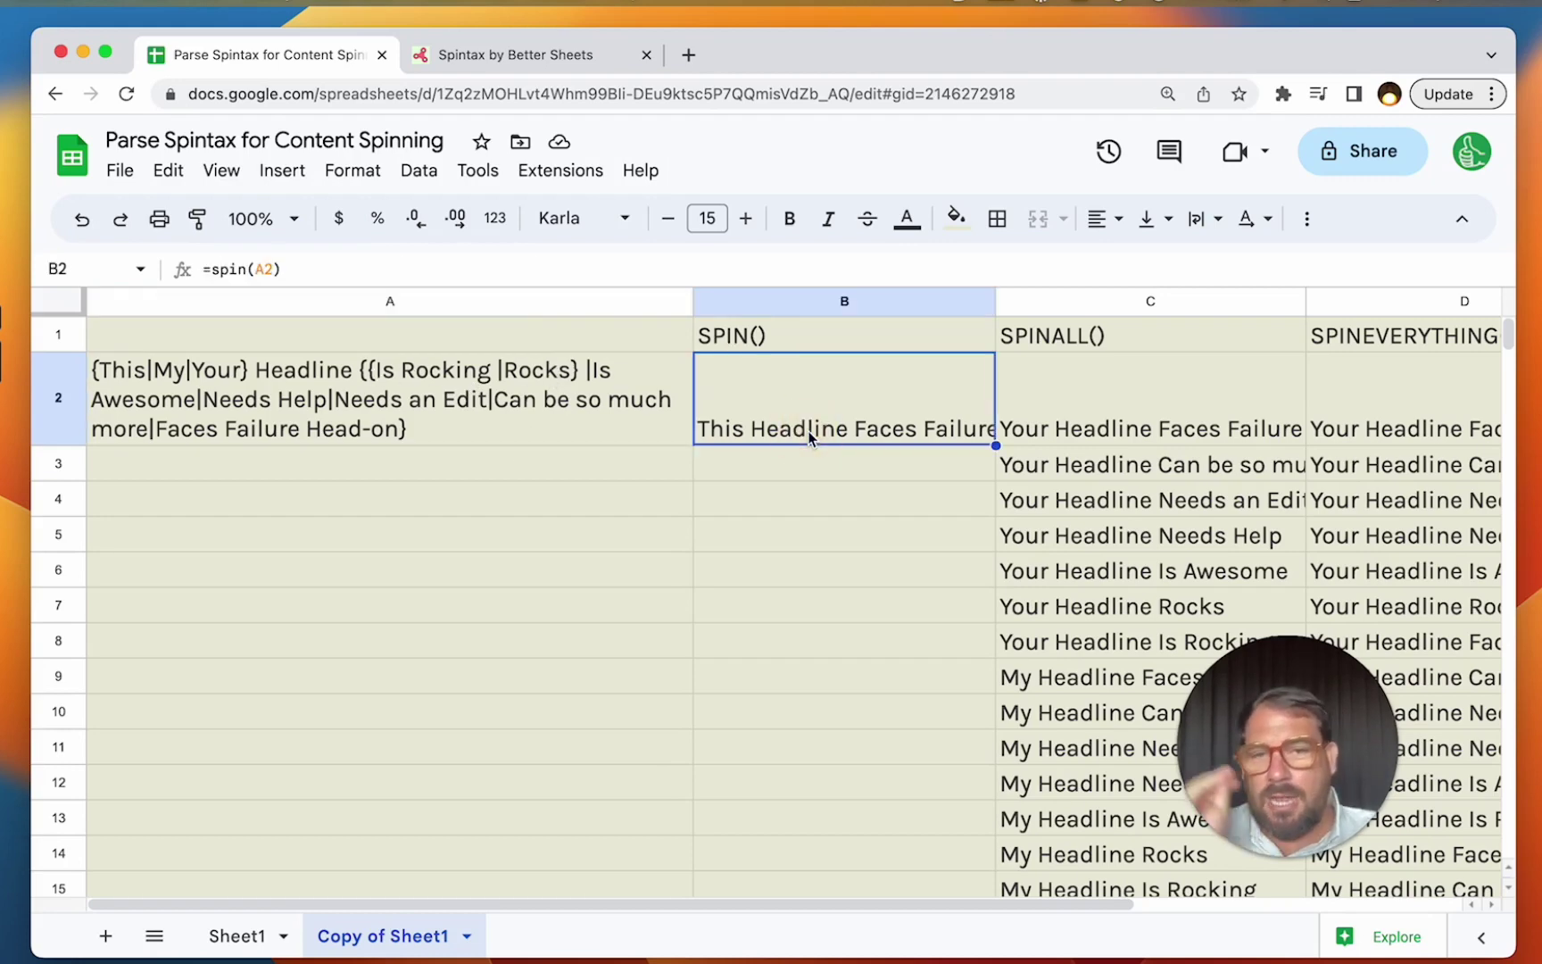
key("Right")
key("Right")
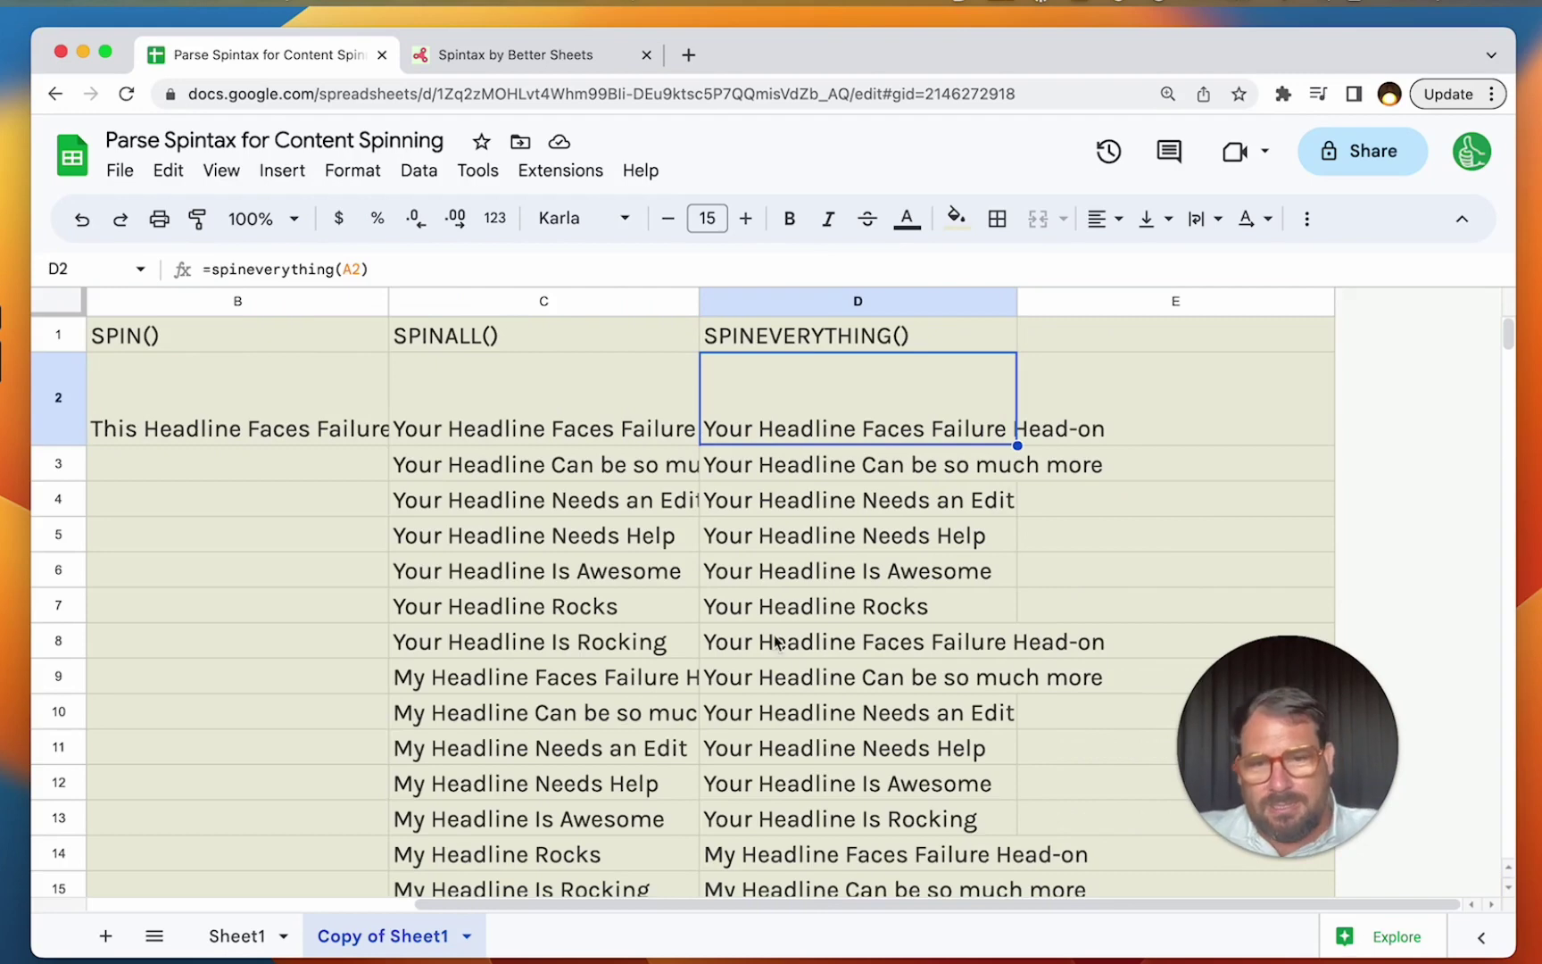
left_click_drag(775, 641, 775, 571)
right_click(775, 571)
left_click(692, 389, "shift")
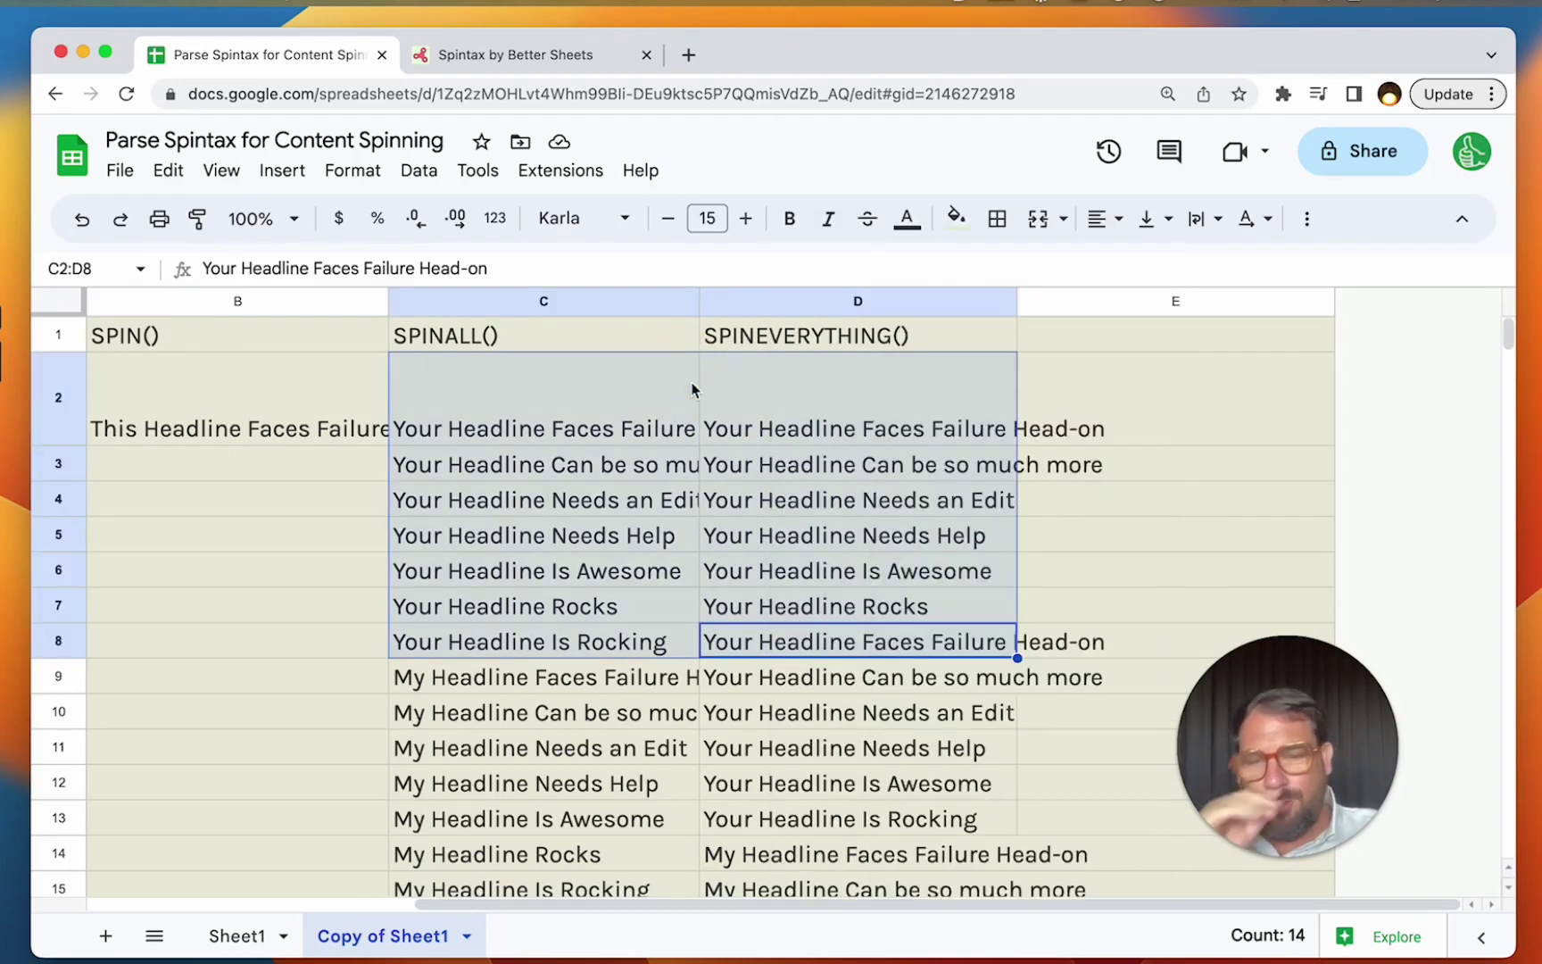
left_click(802, 433)
scroll(788, 655, "down", 6)
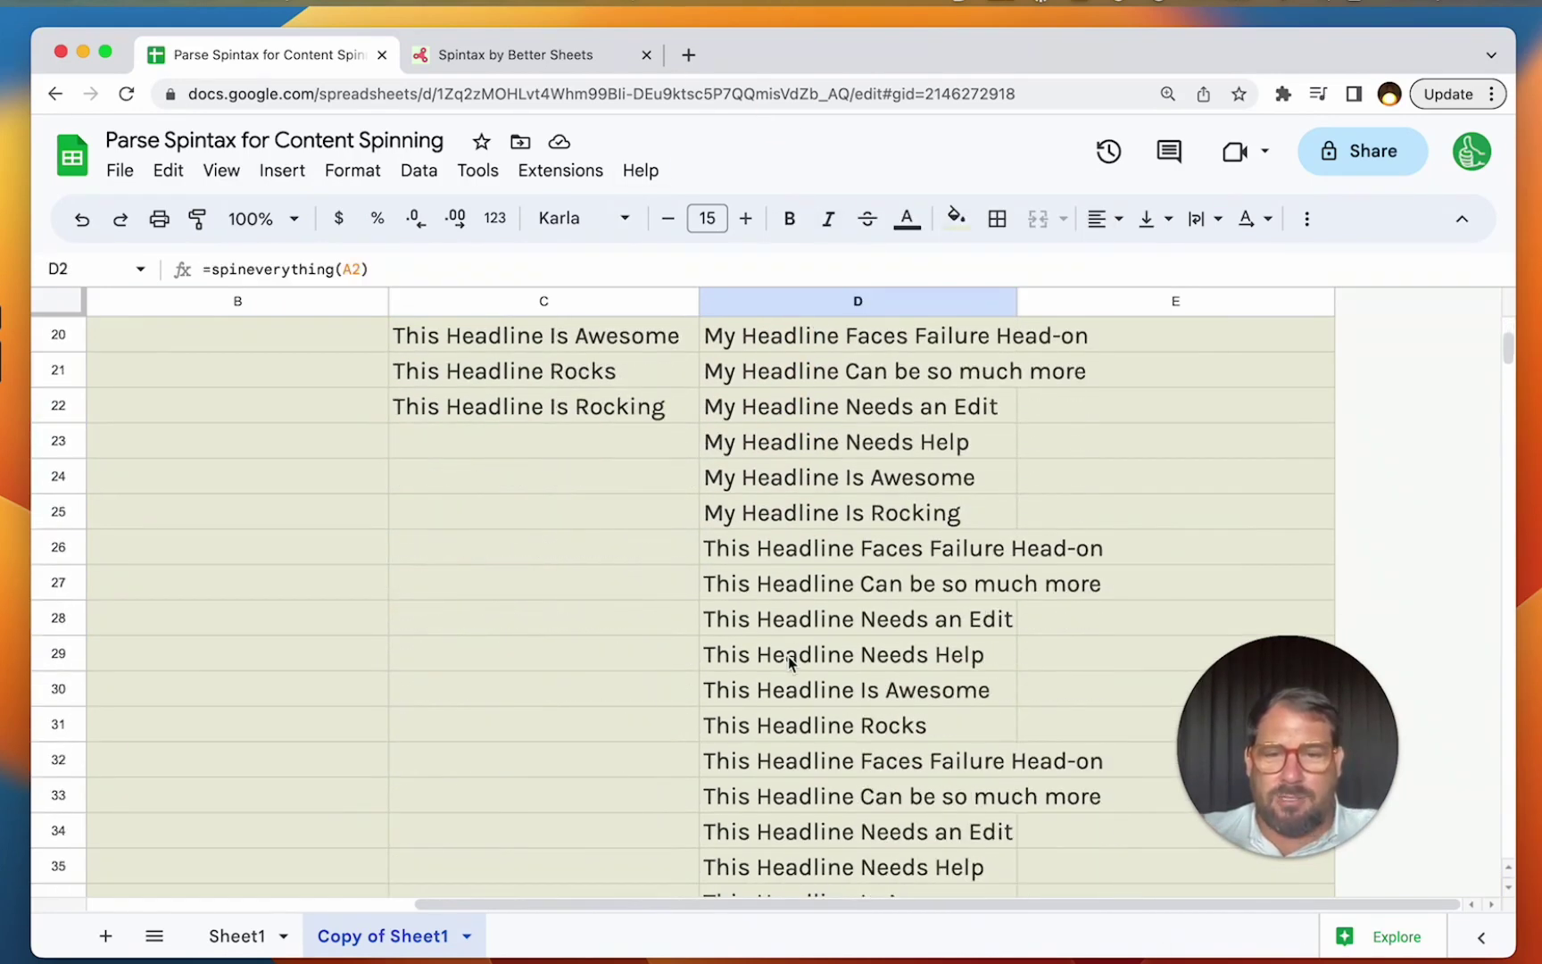
left_click(615, 416)
scroll(615, 424, "up", 6)
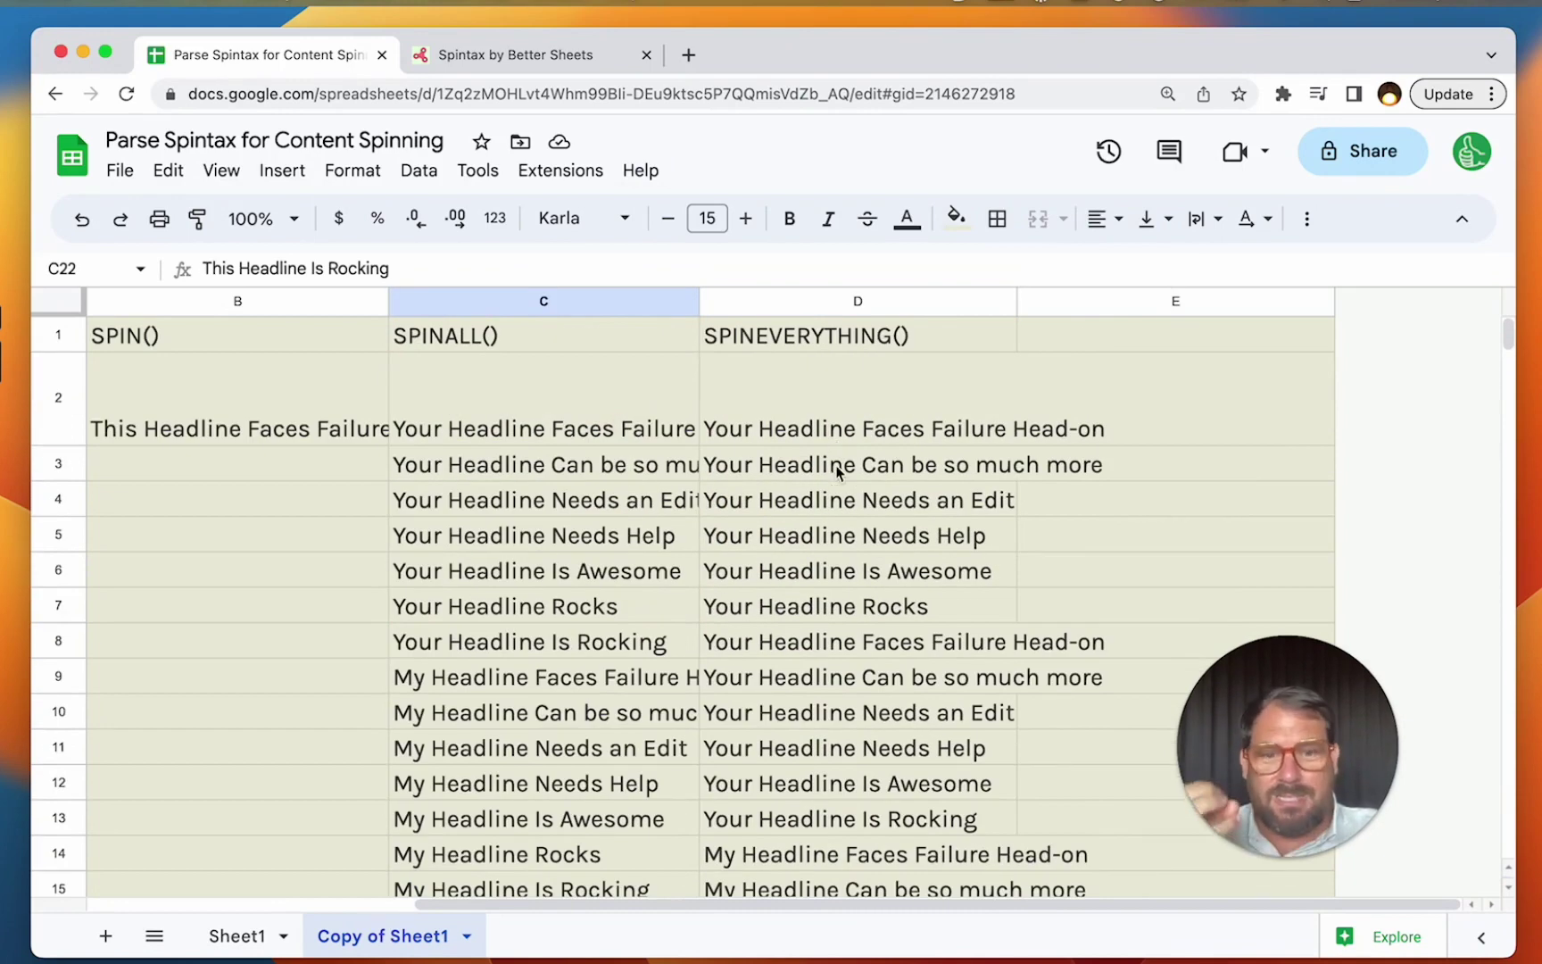
scroll(836, 471, "down", 7)
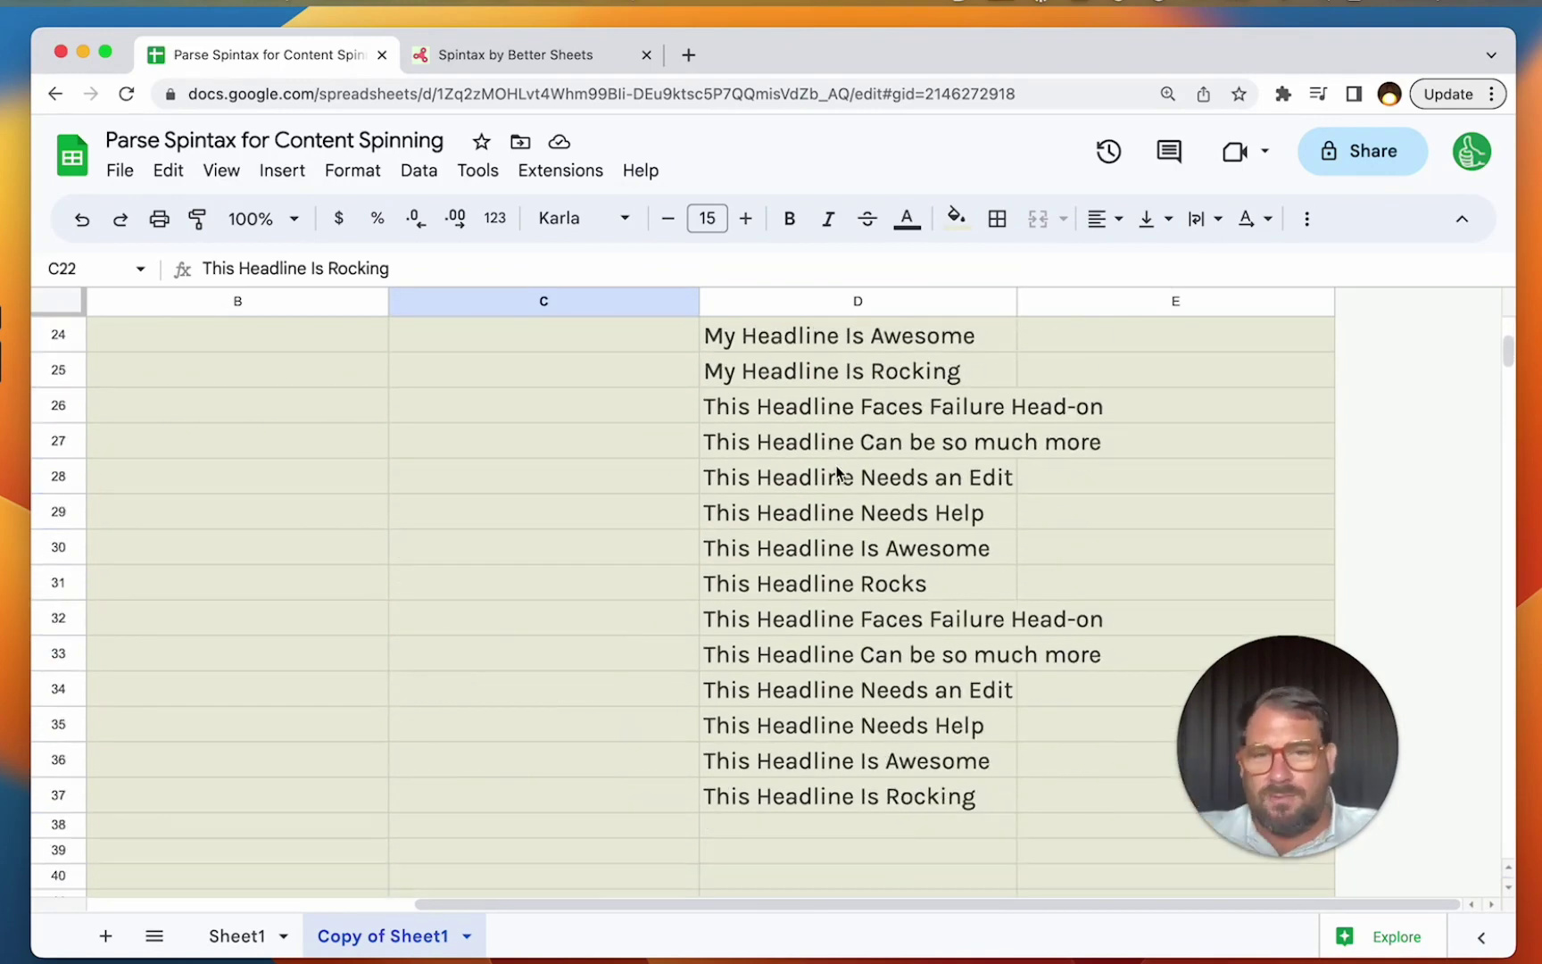
scroll(836, 471, "up", 7)
- Review the SPIN() formula in B2 and the SPINEVERYTHING() results from D2 down to the last headline
left_click(277, 386)
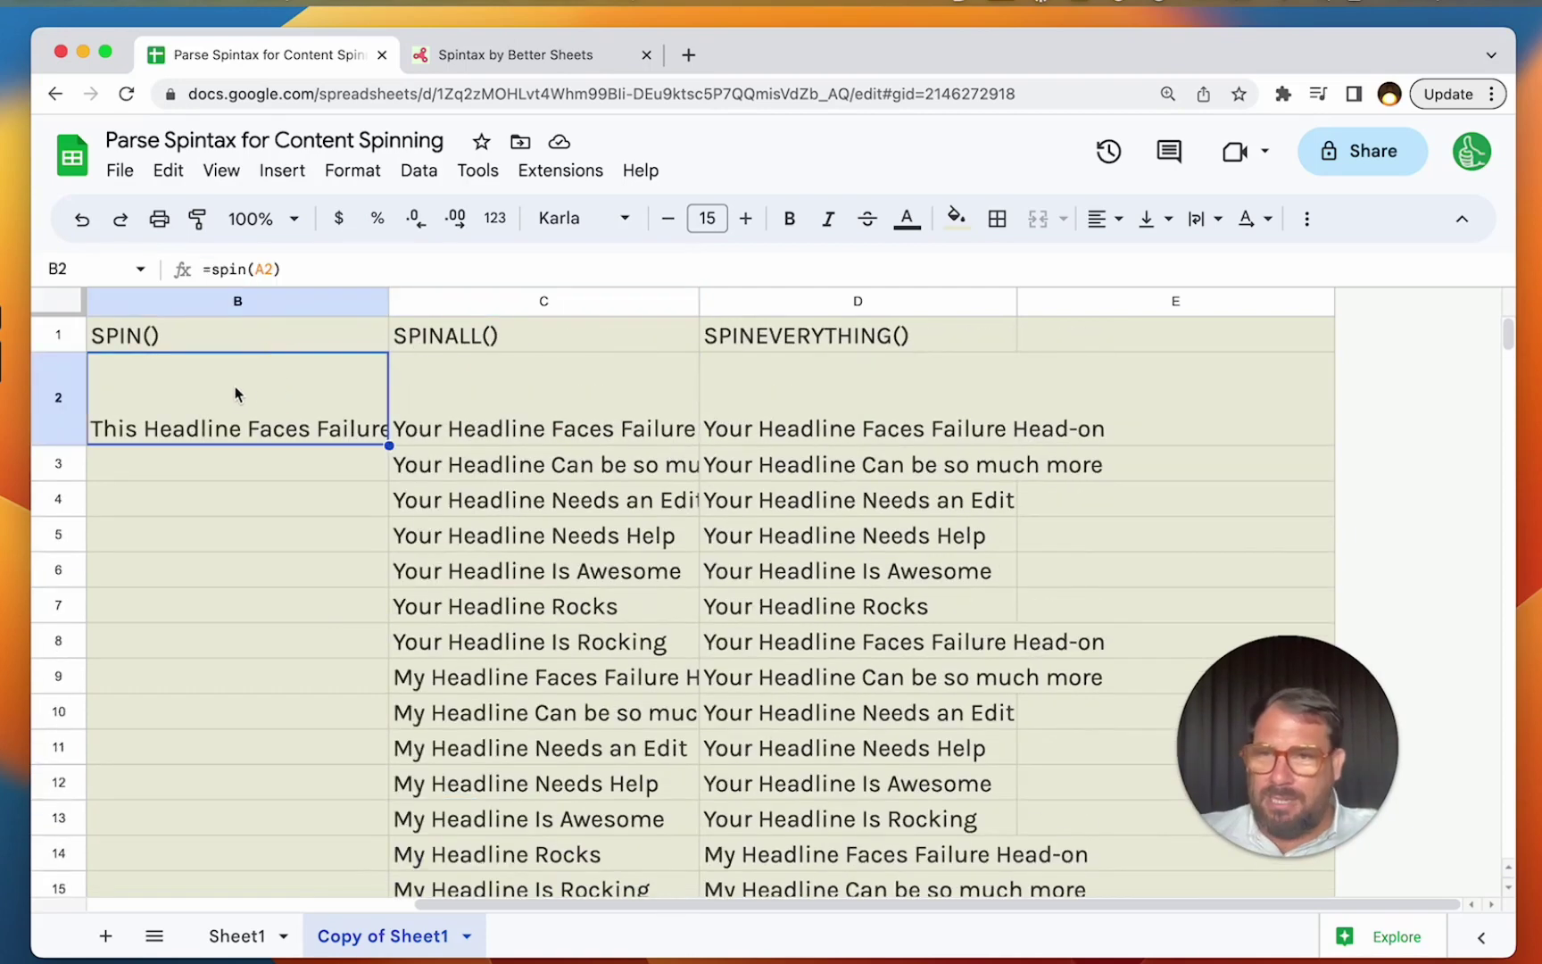
left_click(839, 434)
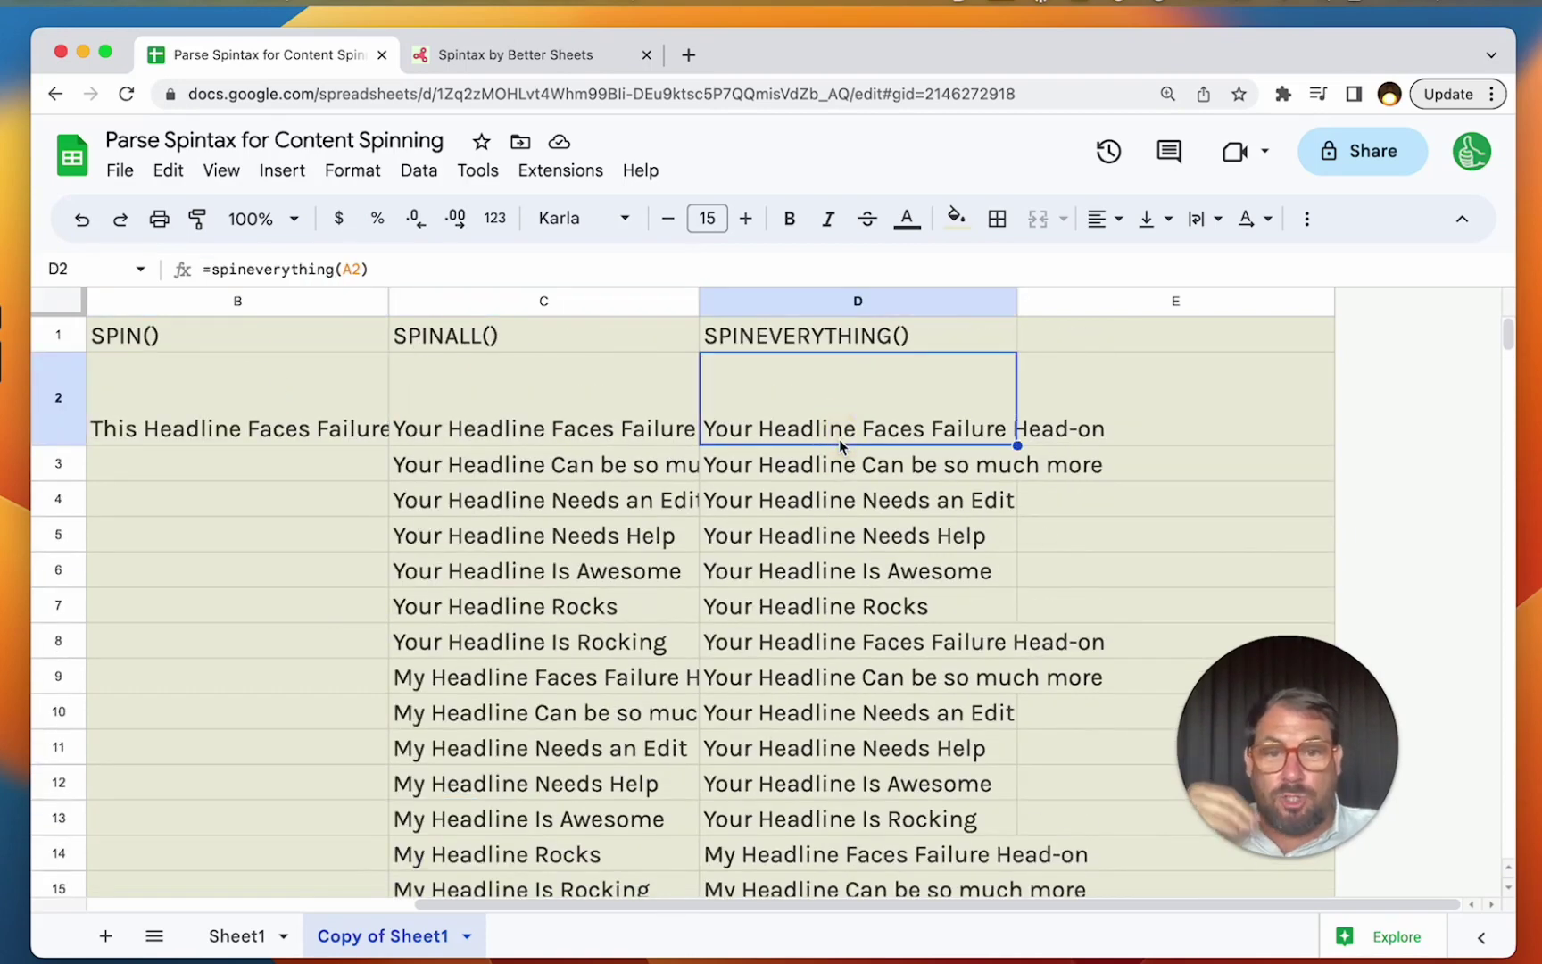
scroll(838, 589, "down", 8)
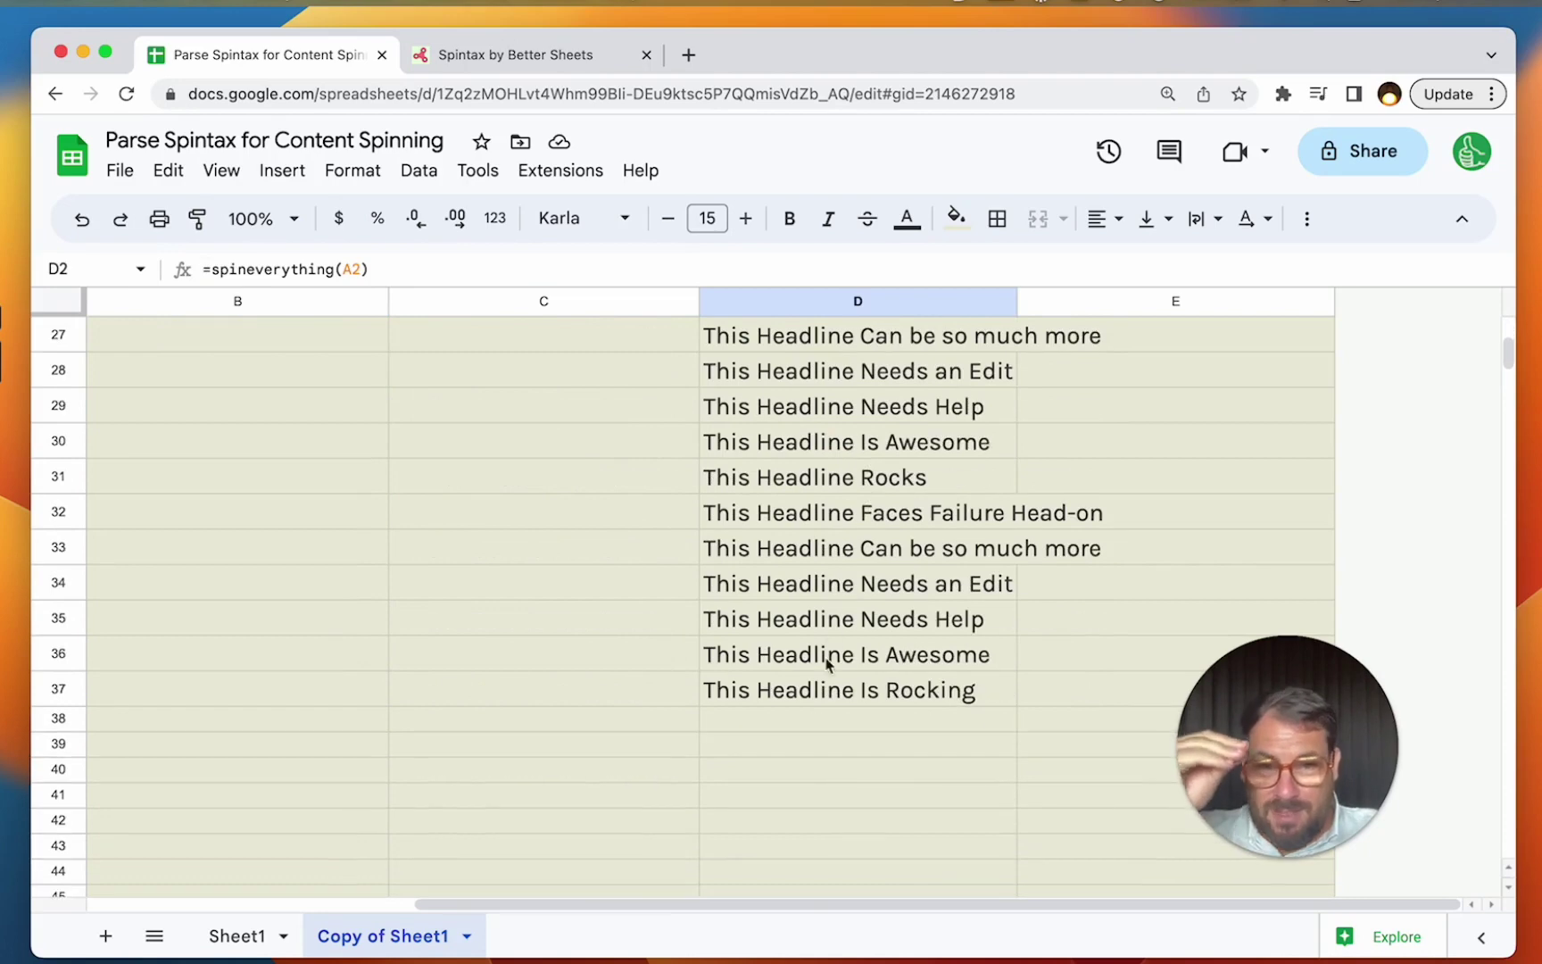
left_click(814, 701)
scroll(810, 701, "up", 3)
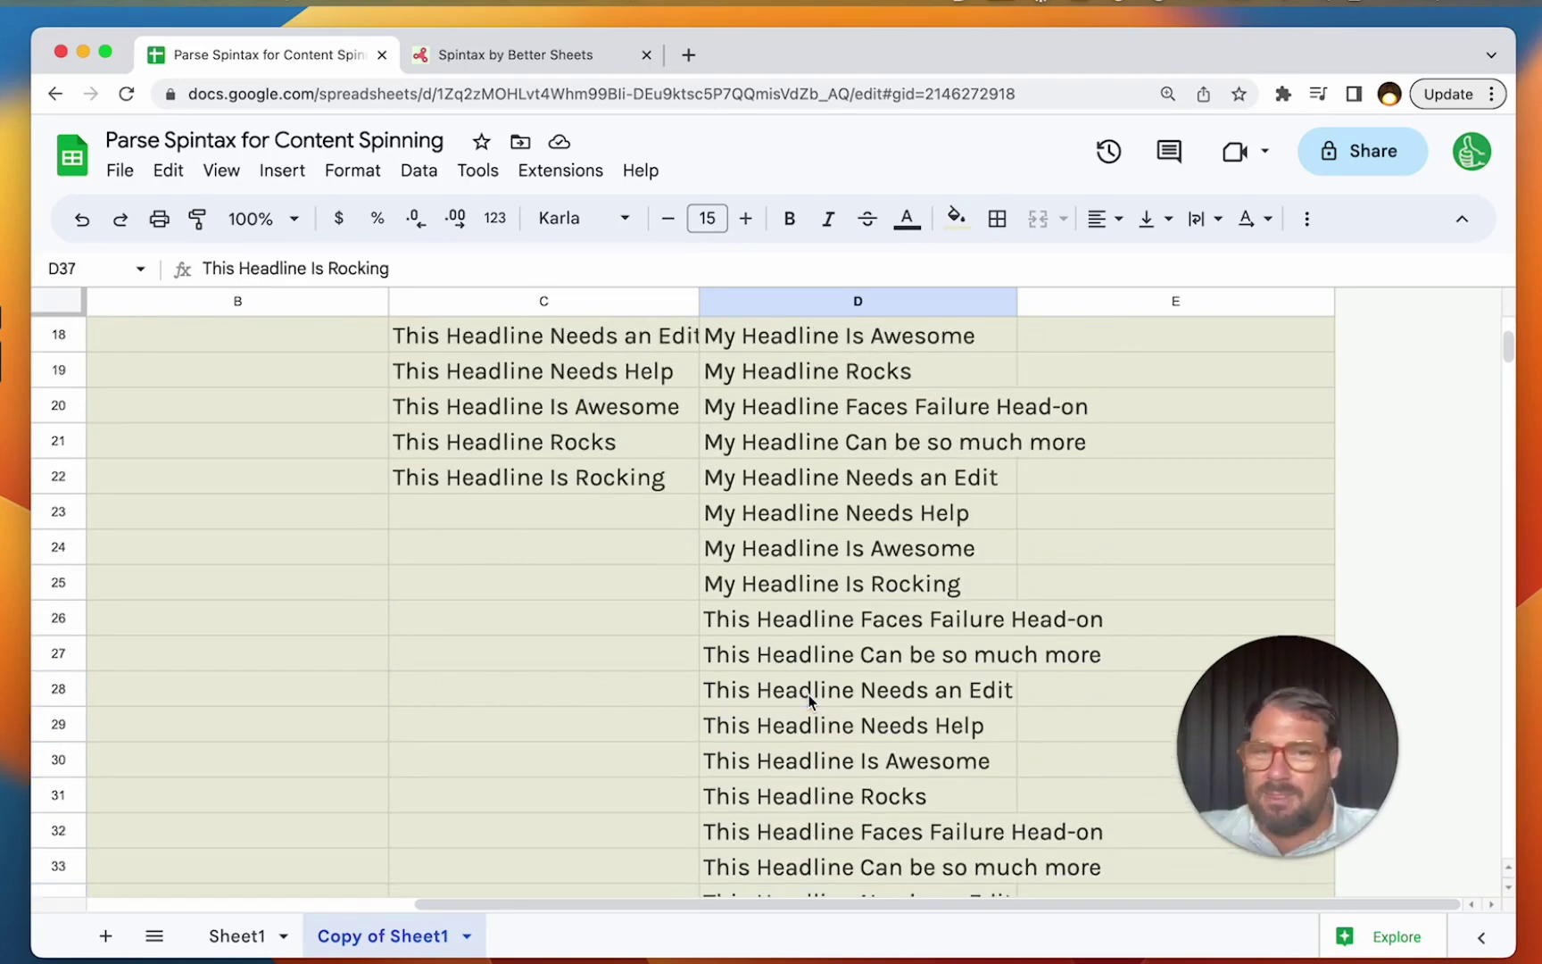
scroll(854, 596, "up", 5)
scroll(854, 595, "left", 3)
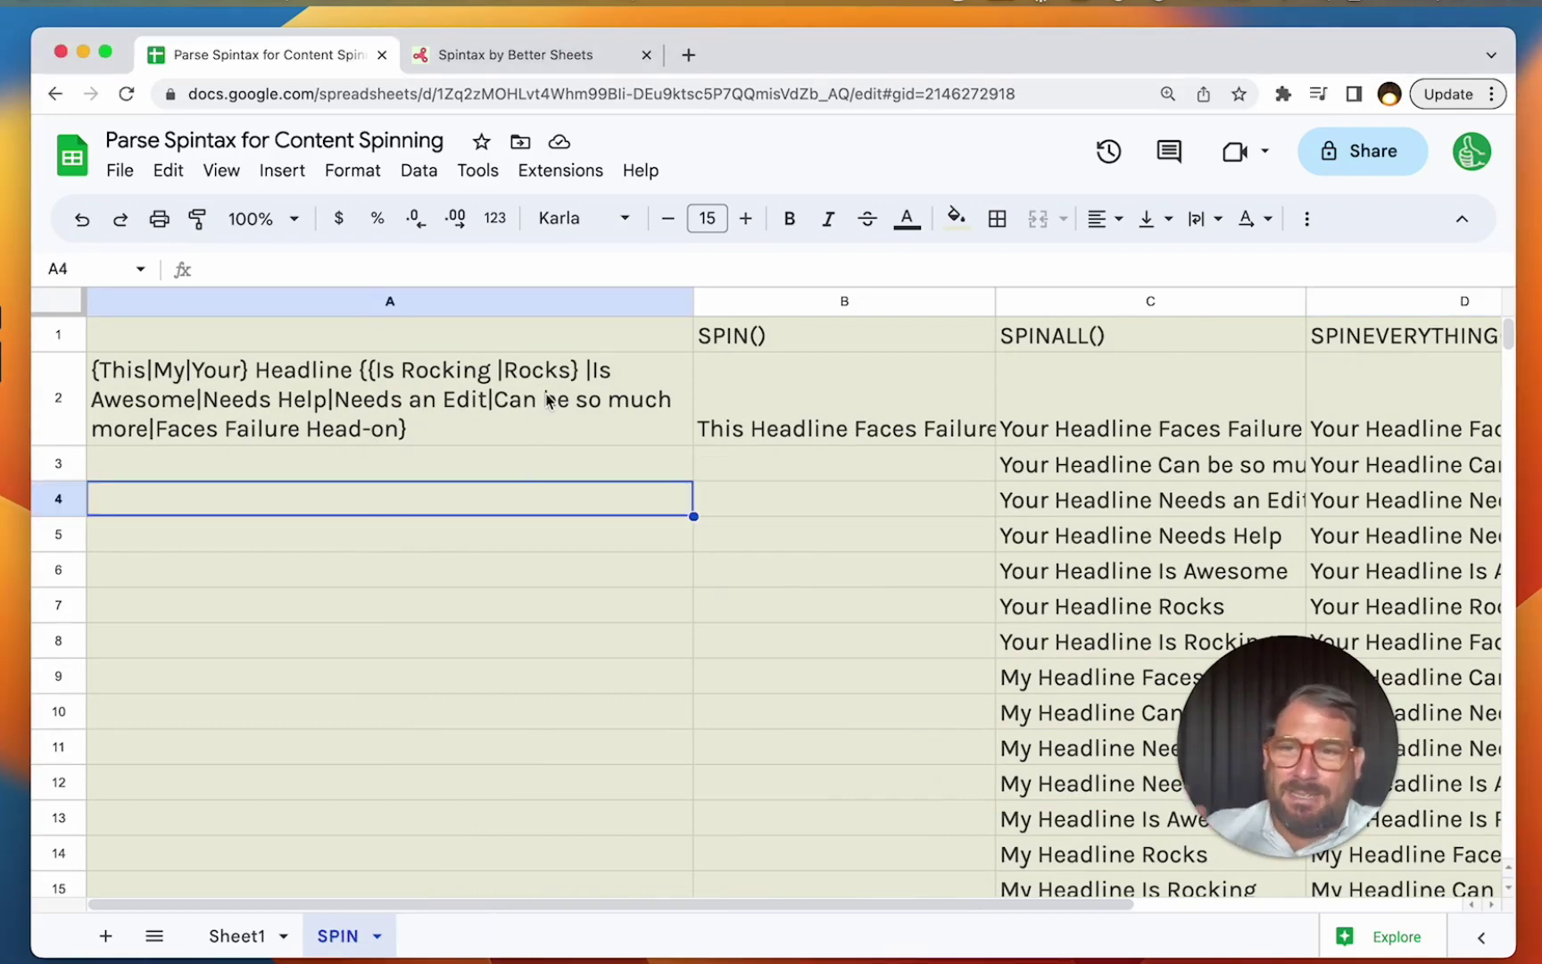
- Check the Spintax by Better Sheets web page and return to the Parse Spintax for Content Spinning spreadsheet
left_click(542, 54)
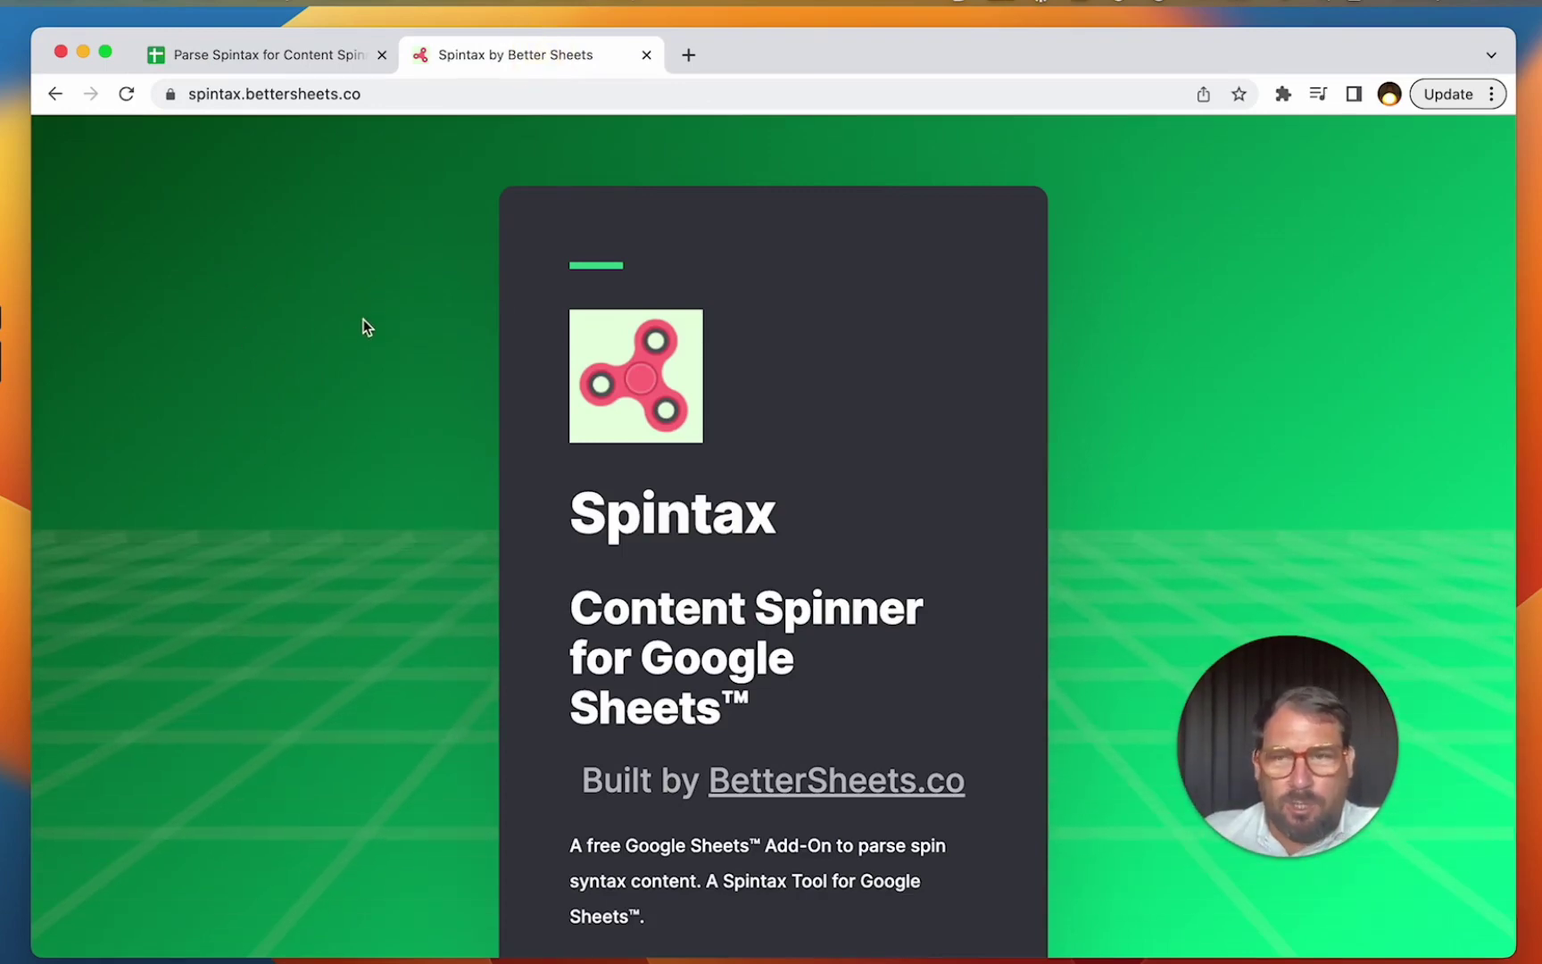
left_click(312, 65)
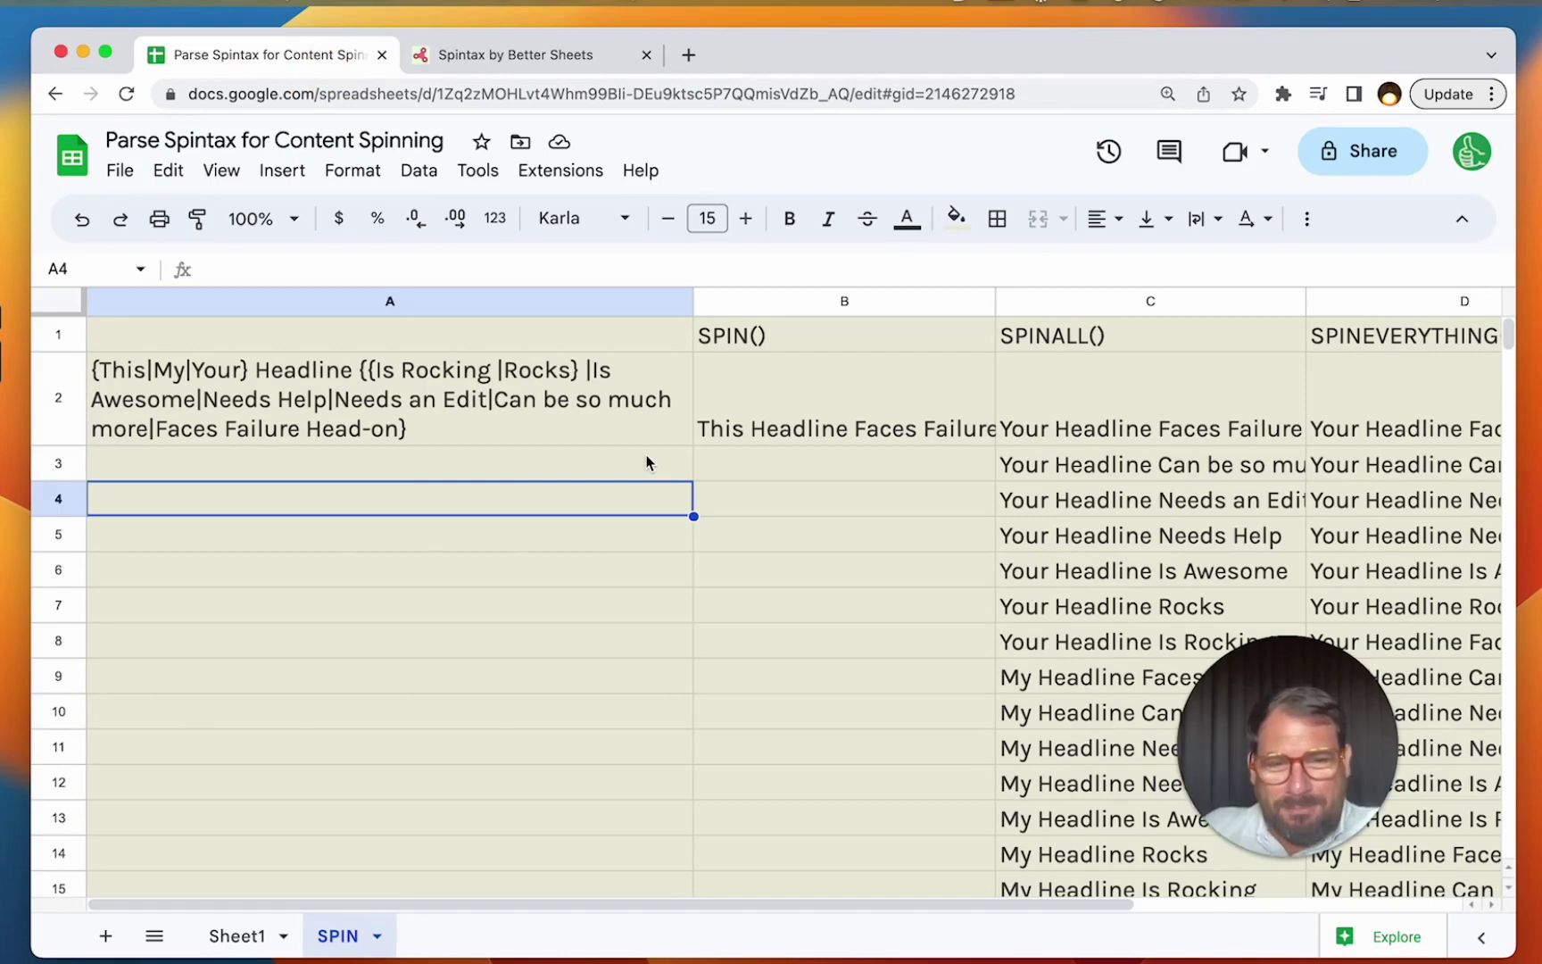